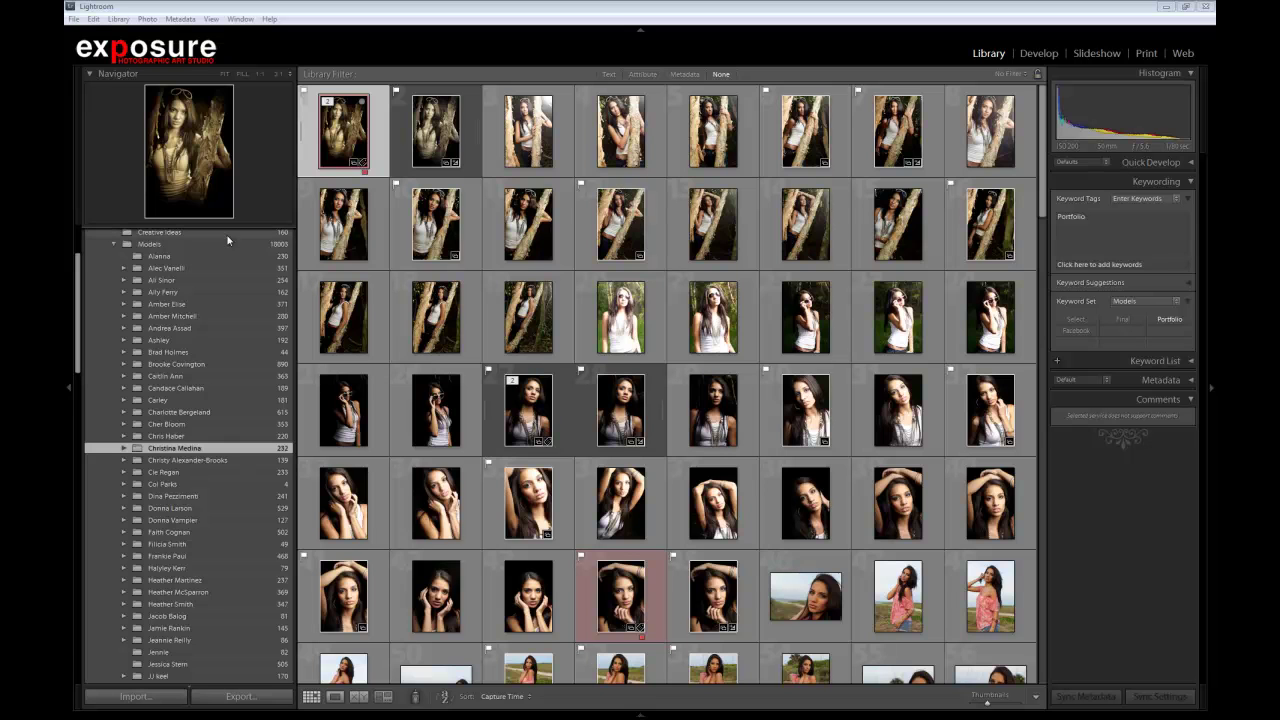
# Step: Create a folder named after the model inside the Models folder
pyautogui.rightClick(193, 247)
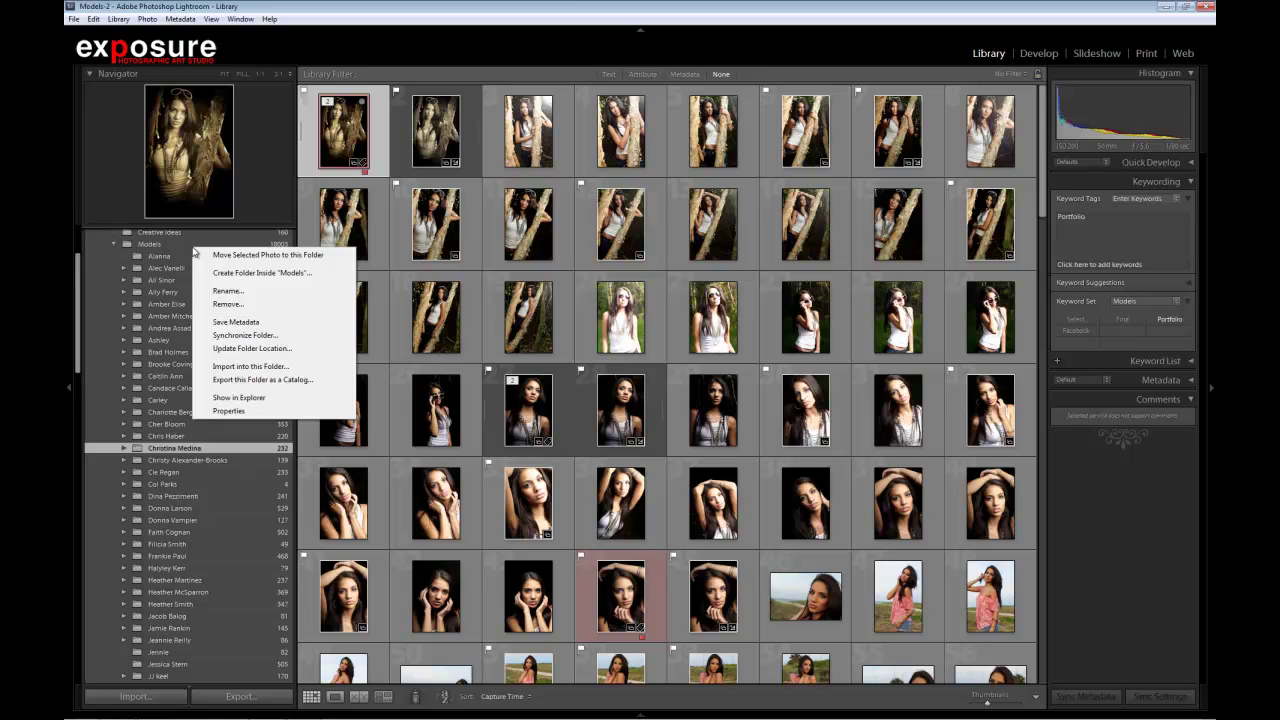
pyautogui.click(287, 277)
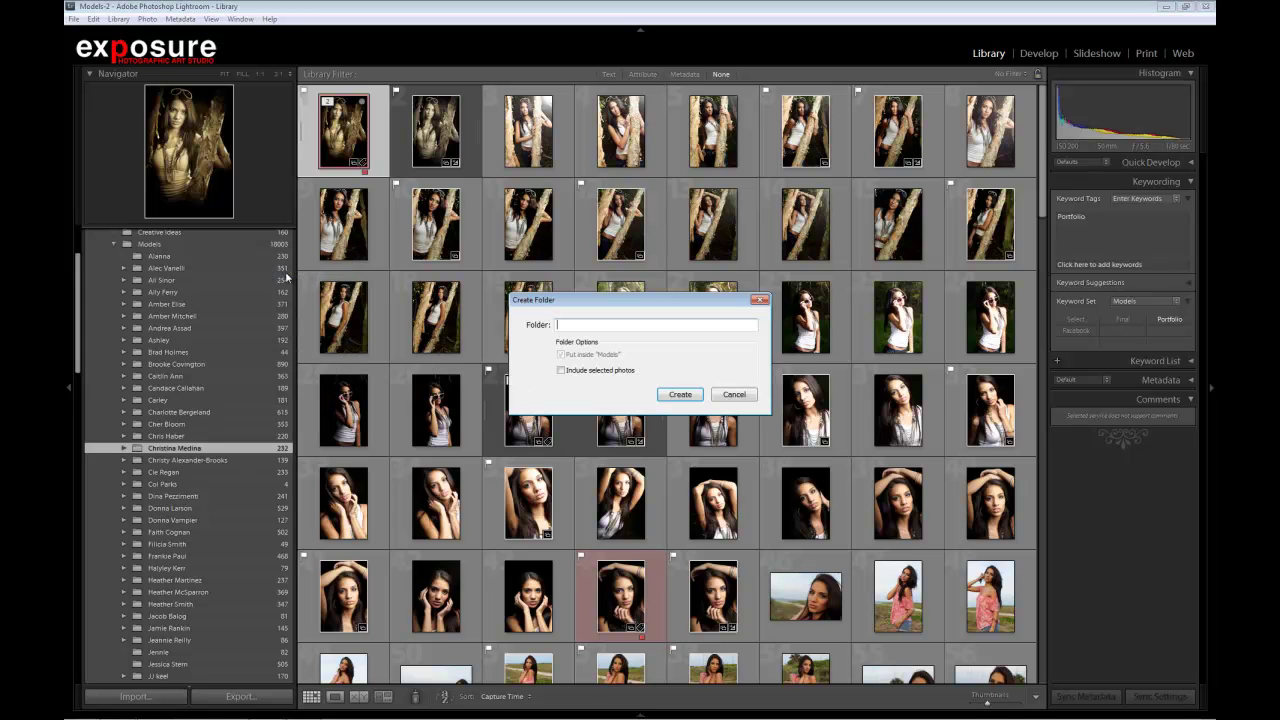
pyautogui.click(682, 396)
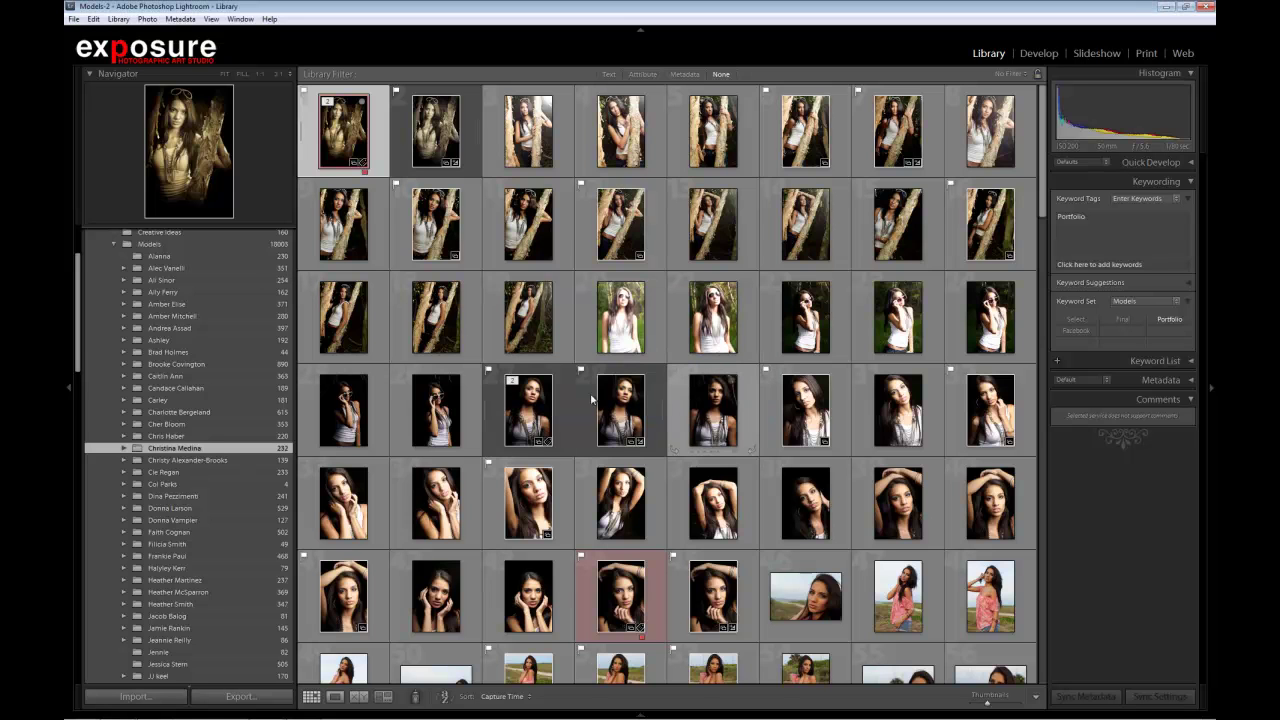
# Step: Add a '20110827 Test Shoot' subfolder inside the model's folder
pyautogui.moveTo(78, 341); pyautogui.dragTo(78, 414)
pyautogui.rightClick(190, 498)
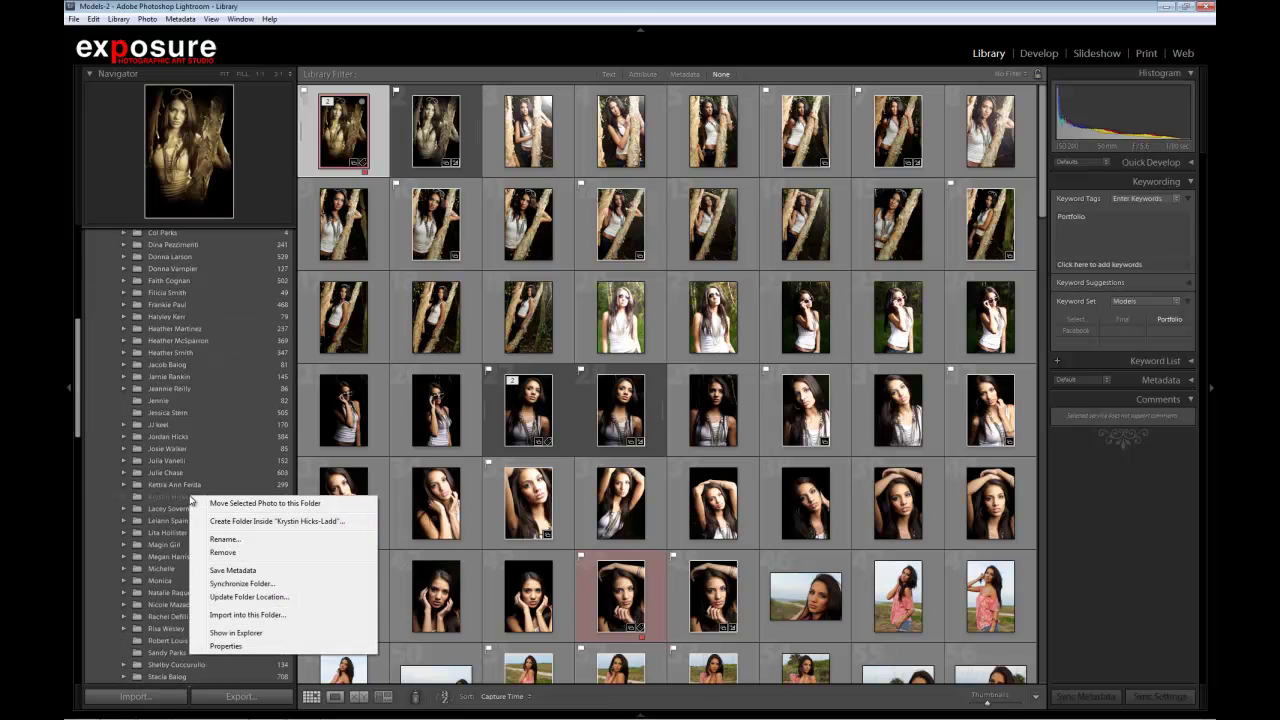
pyautogui.click(257, 521)
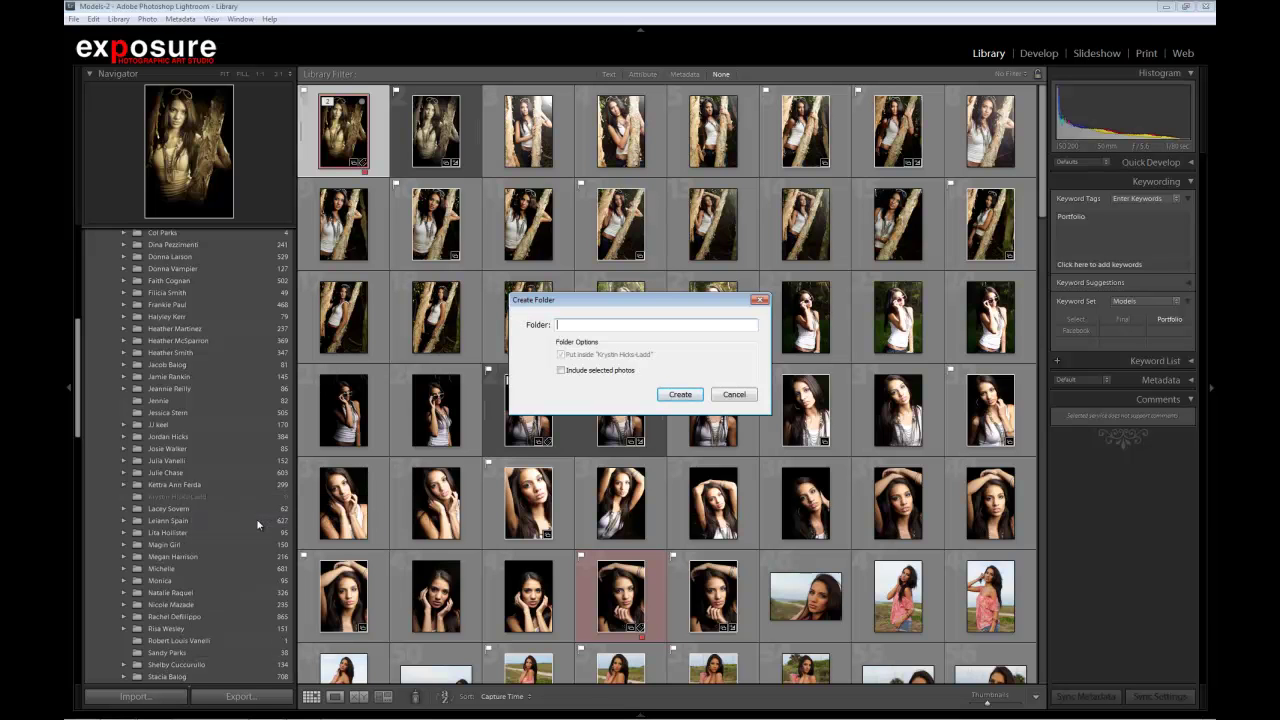
pyautogui.write('201108')
pyautogui.write('Test Shoot')
pyautogui.click(680, 395)
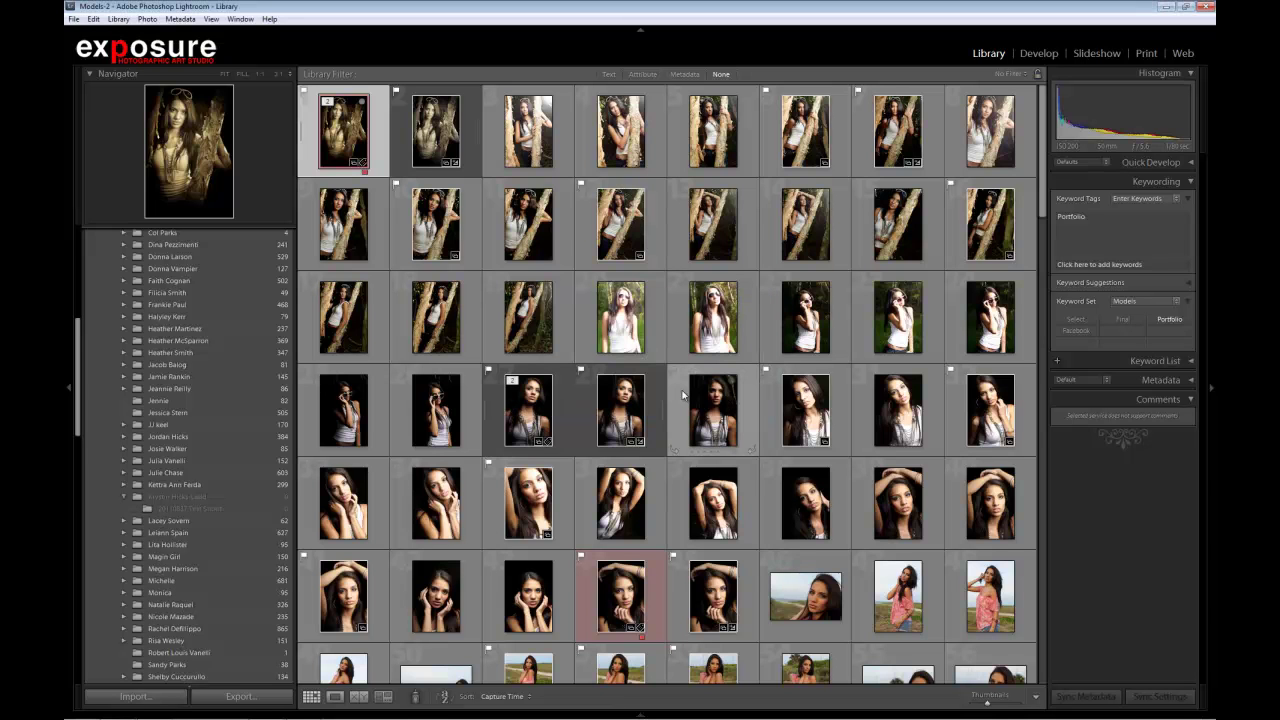
# Step: Start a photo import with custom renaming text and the model's name as keyword
pyautogui.click(74, 20)
pyautogui.click(129, 95)
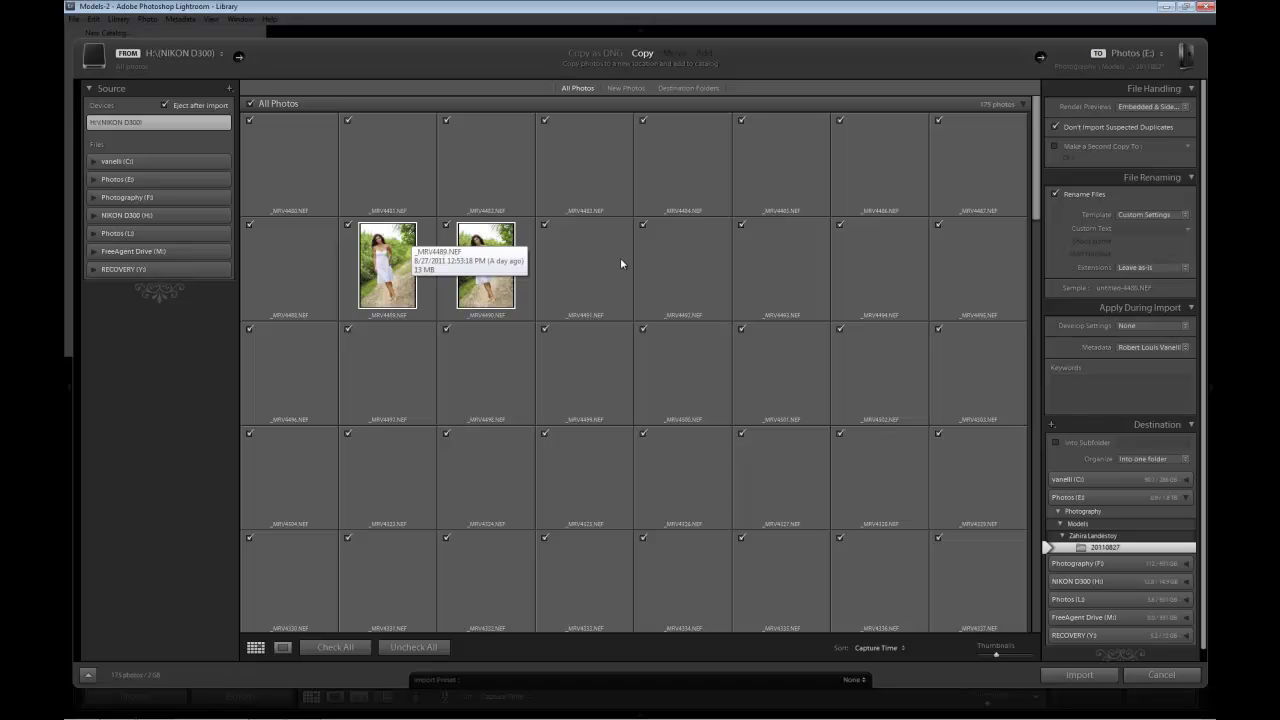
pyautogui.click(1138, 229)
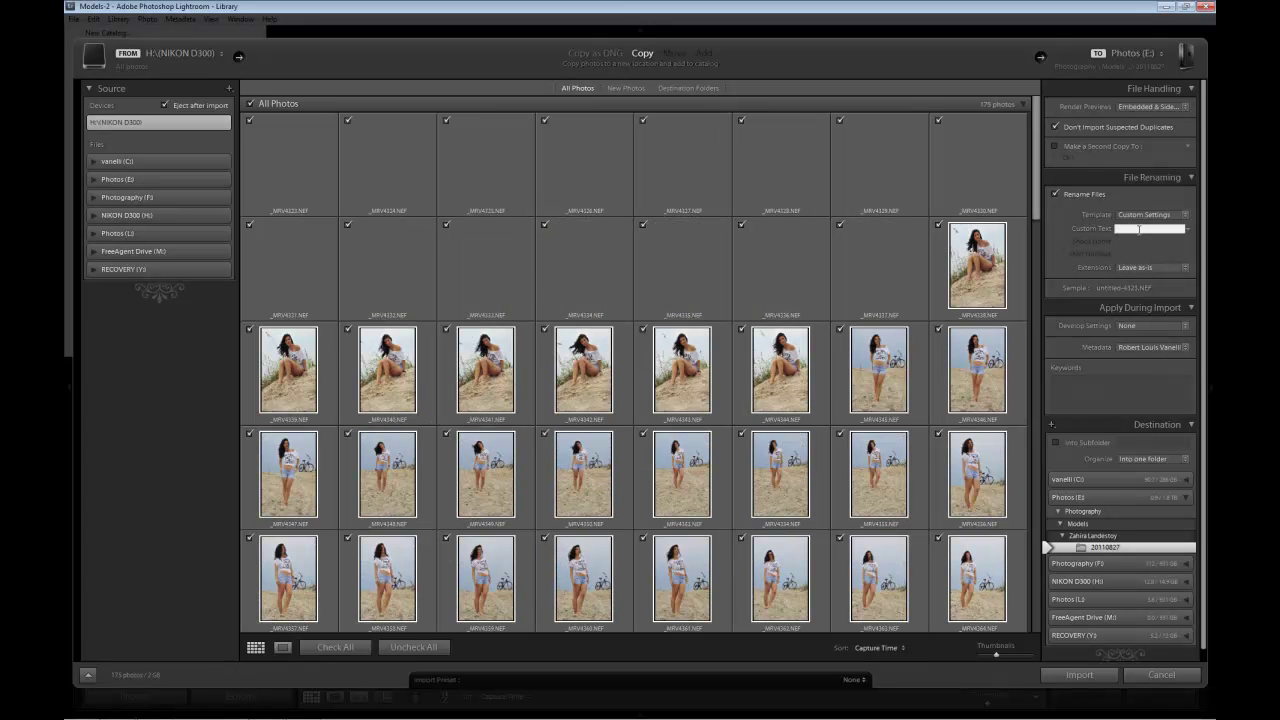
pyautogui.write('vanelli')
pyautogui.click(1110, 390)
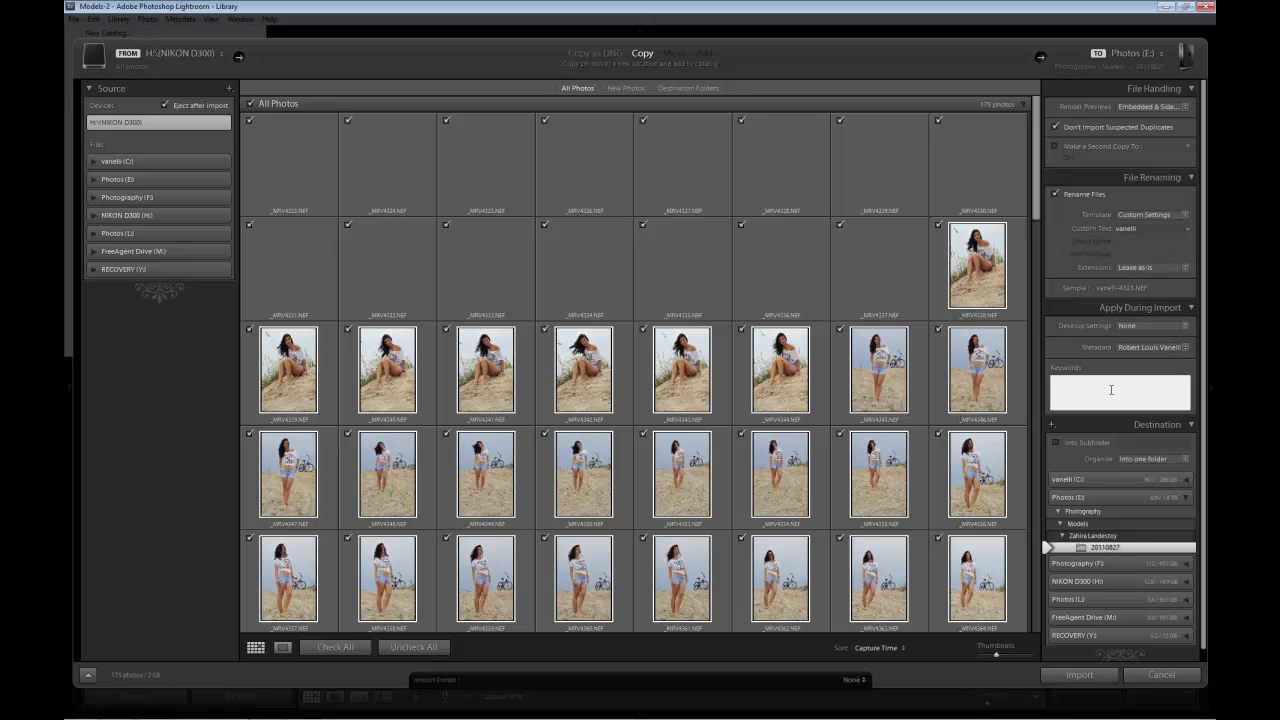
pyautogui.click(1074, 527)
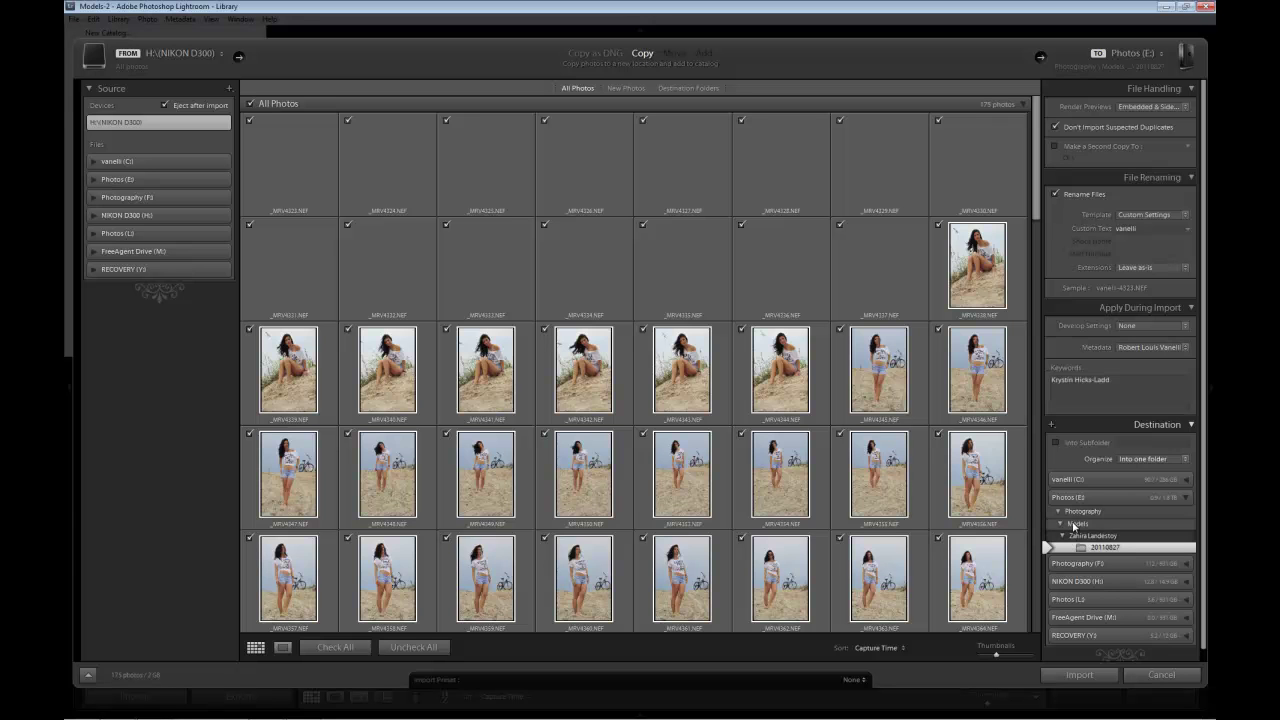
# Step: Set the import destination to 20110827 Test Shoot under Models and import the photos
pyautogui.click(1074, 527)
pyautogui.scroll(-5, 1115, 575)
pyautogui.scroll(-5, 1120, 590)
pyautogui.click(1113, 633)
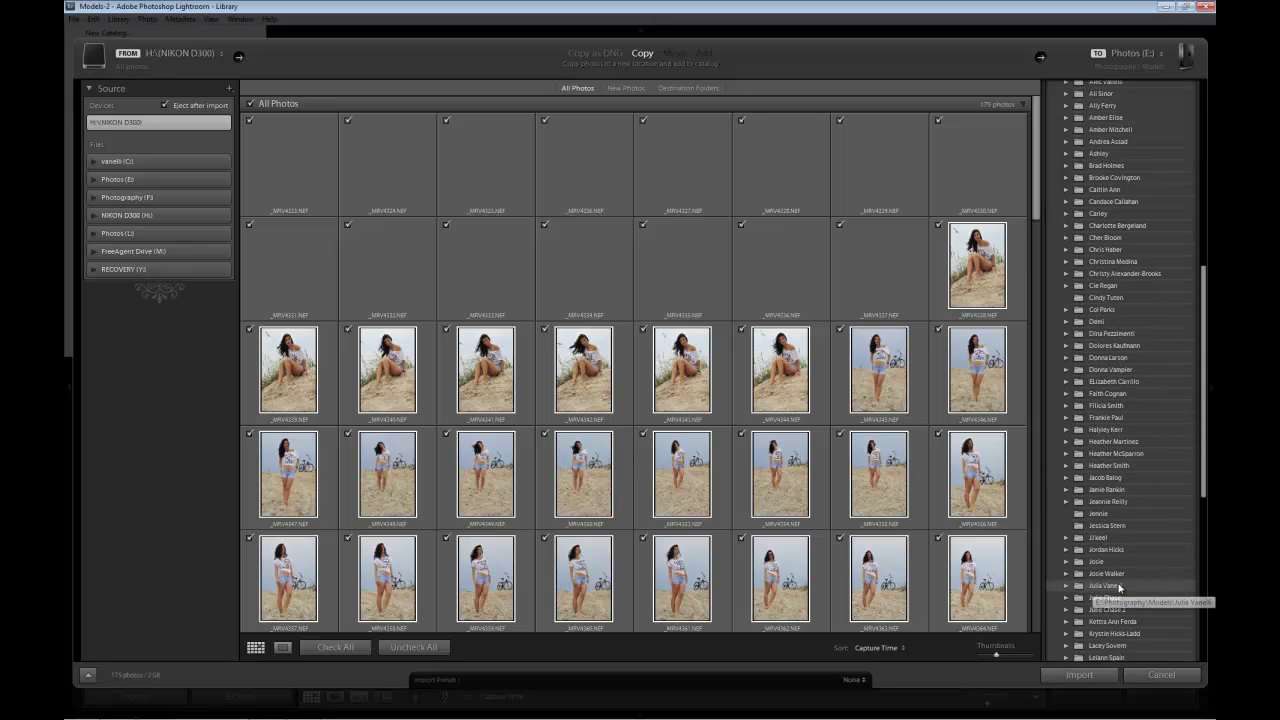
pyautogui.click(1098, 672)
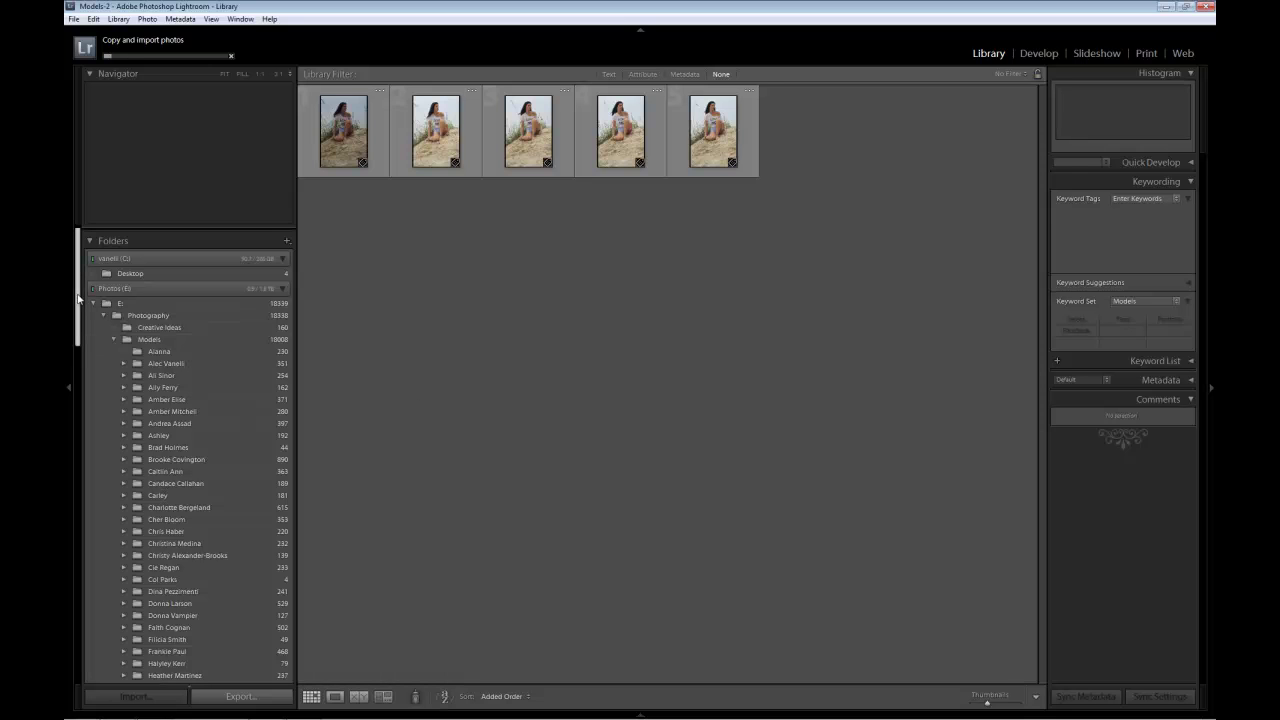
# Step: Create a collection set named after the model inside the Models collection set
pyautogui.moveTo(78, 286); pyautogui.dragTo(73, 524)
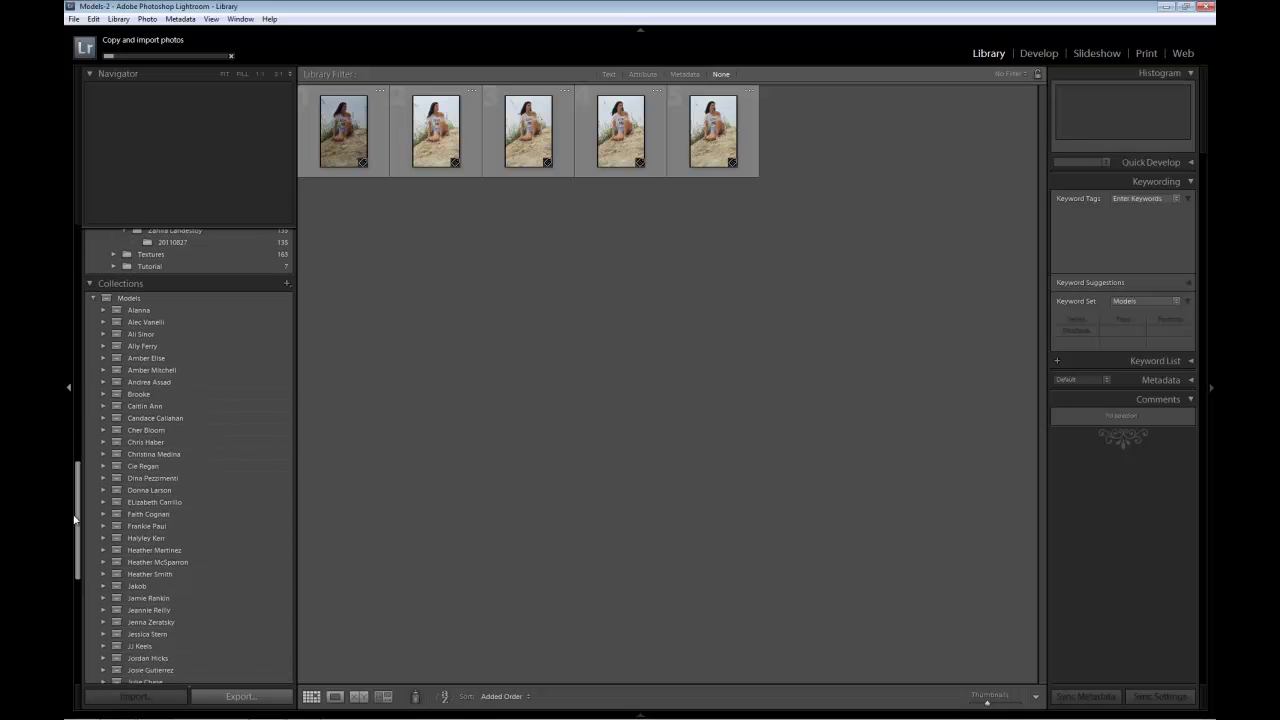
pyautogui.rightClick(155, 304)
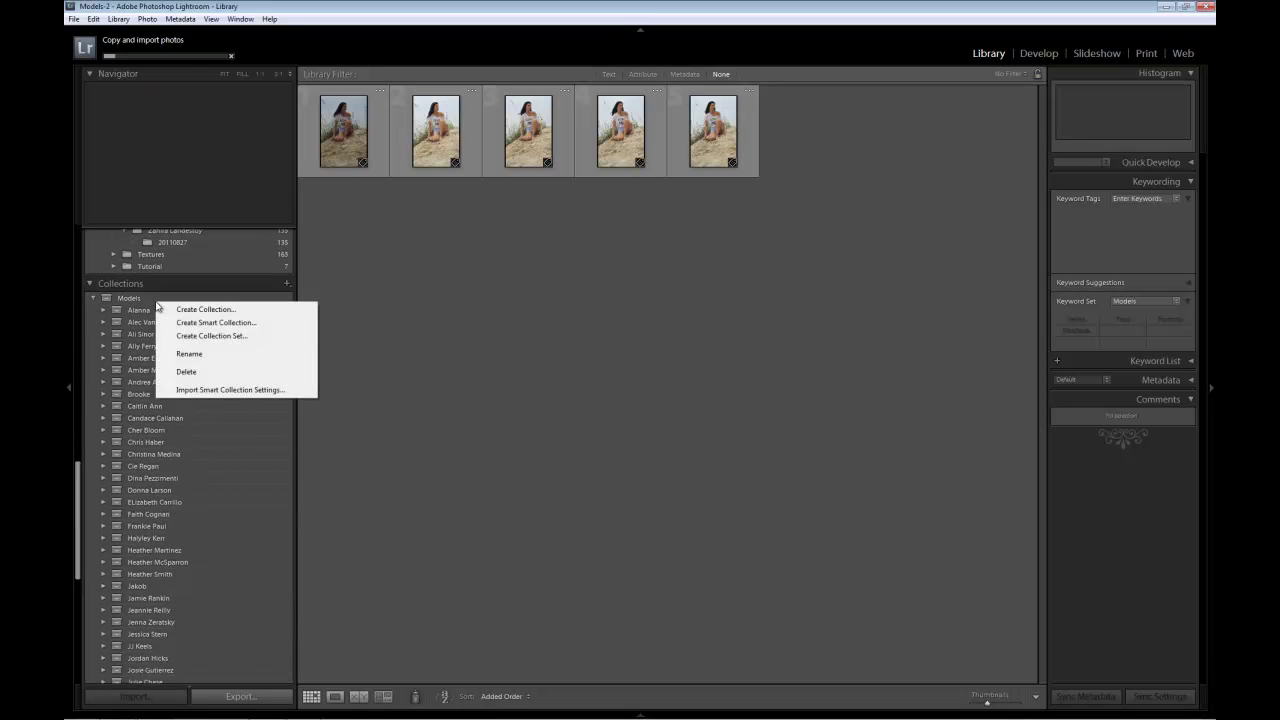
pyautogui.click(252, 336)
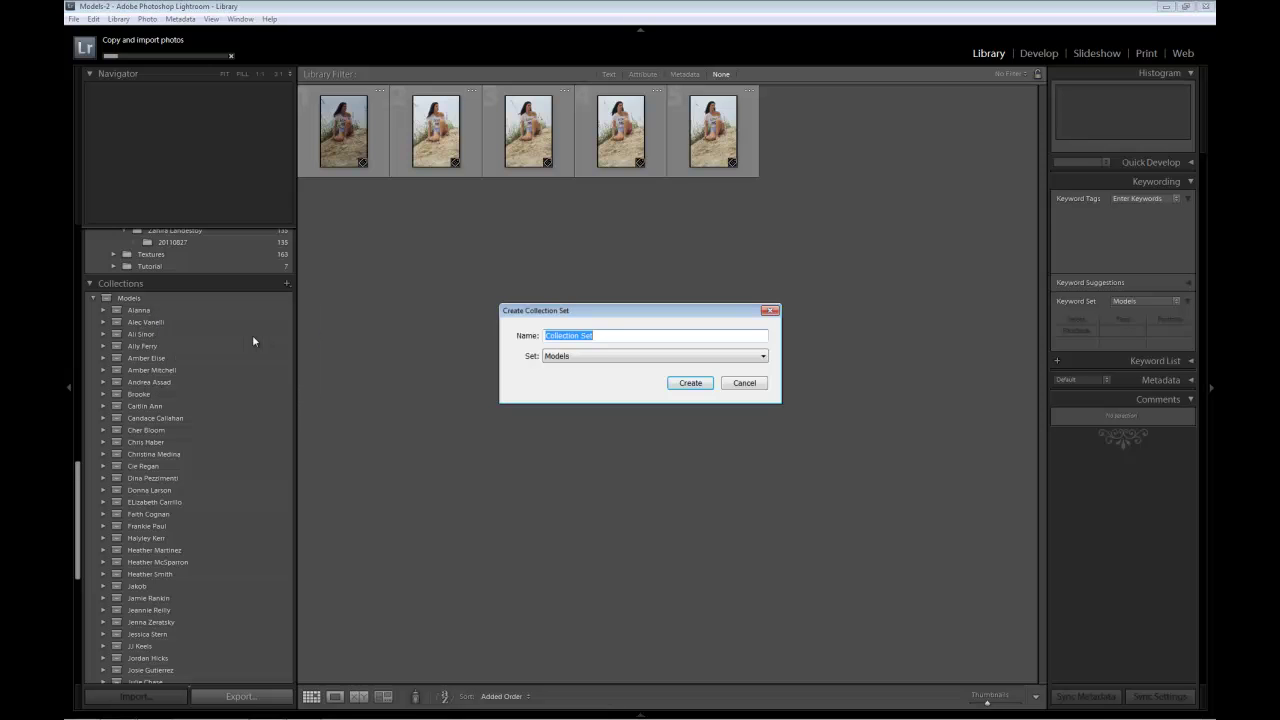
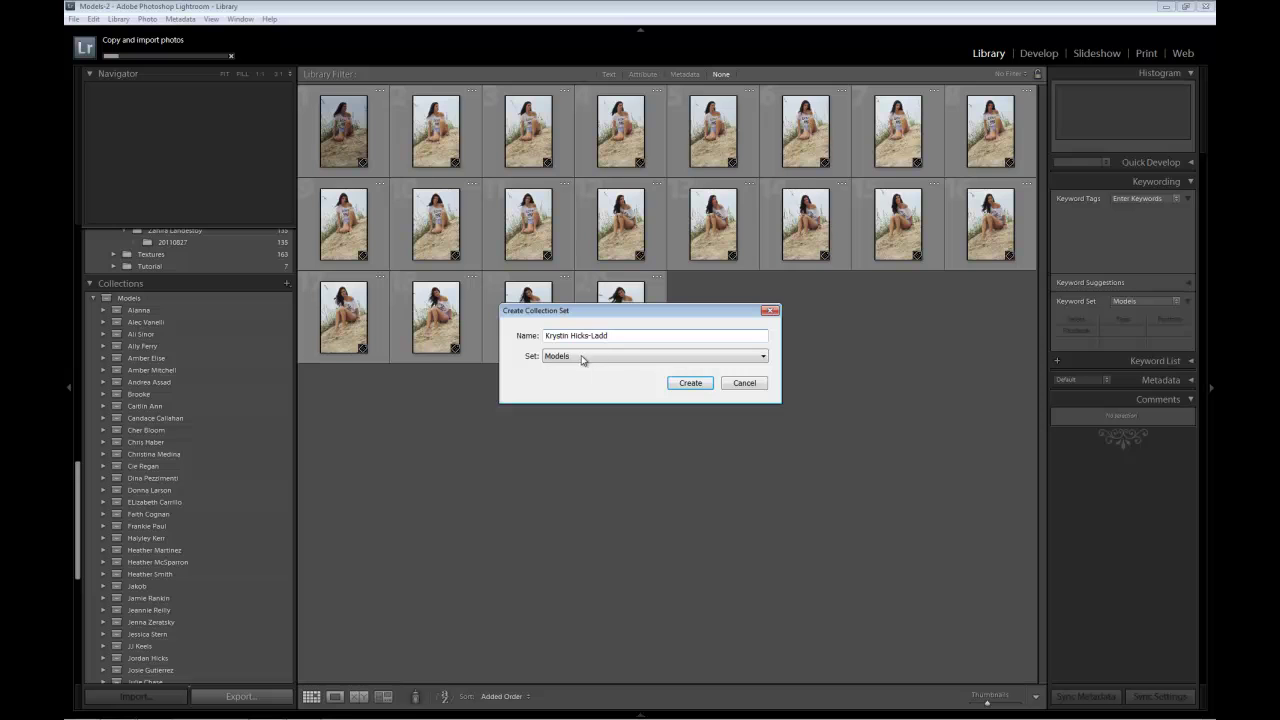
pyautogui.click(691, 382)
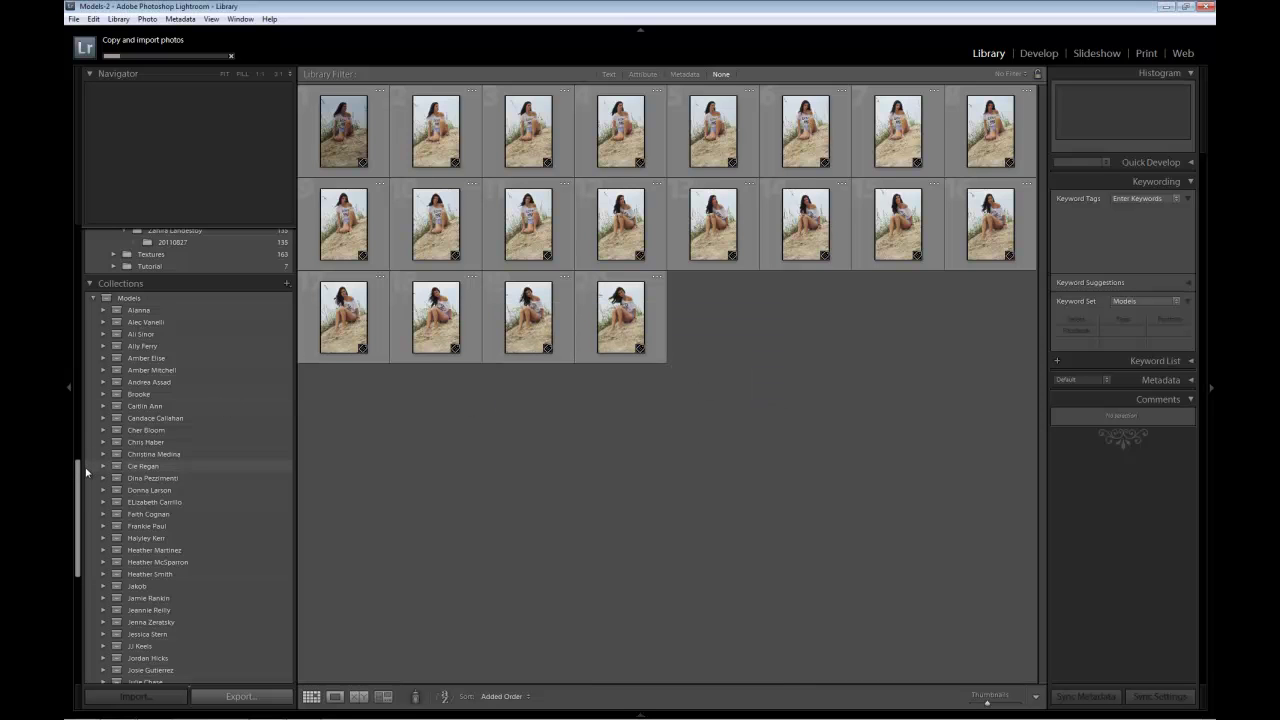
pyautogui.moveTo(80, 477); pyautogui.dragTo(89, 506)
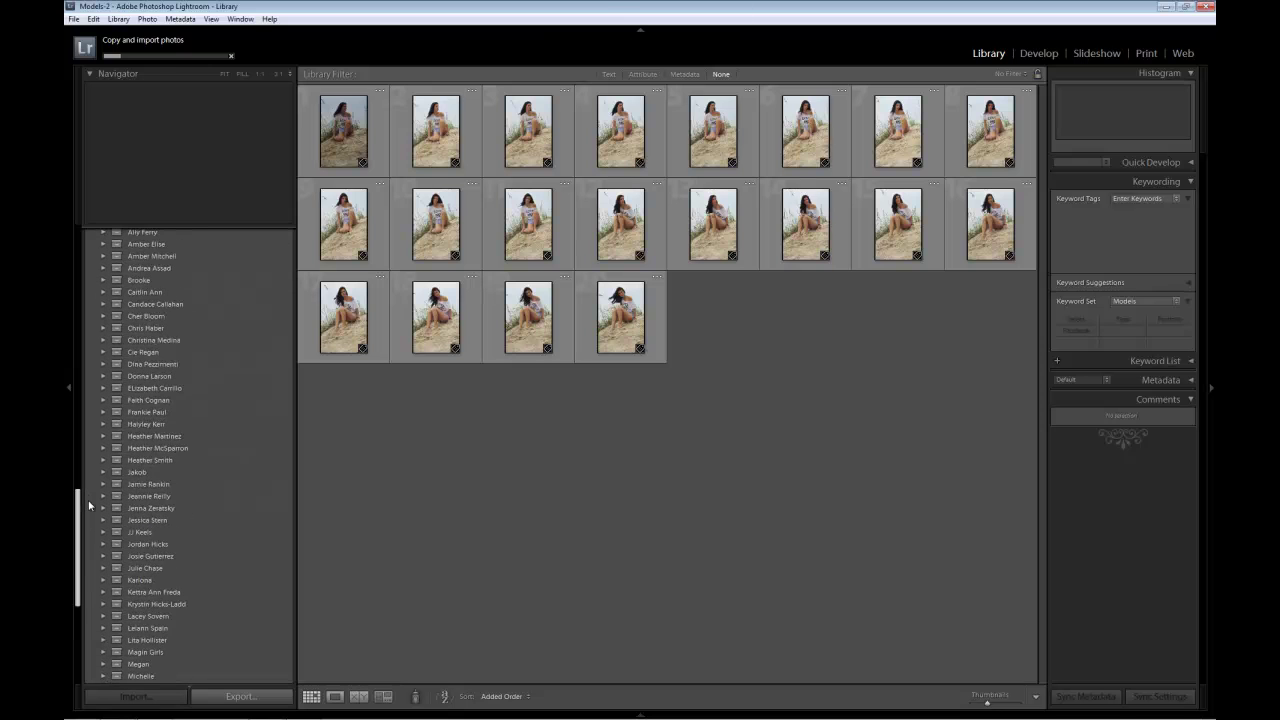
# Step: Create a collection set named 20110827 inside the model's collection set
pyautogui.click(150, 604)
pyautogui.scroll(-3, 150, 550)
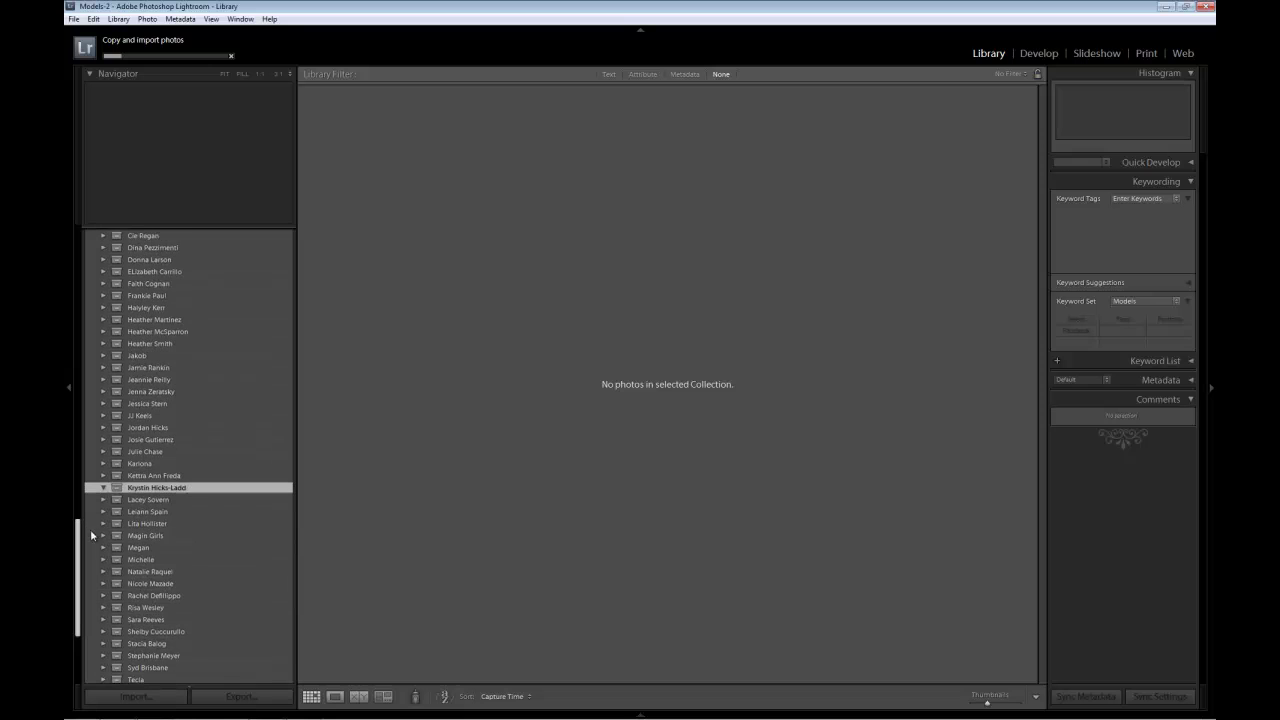
pyautogui.rightClick(183, 487)
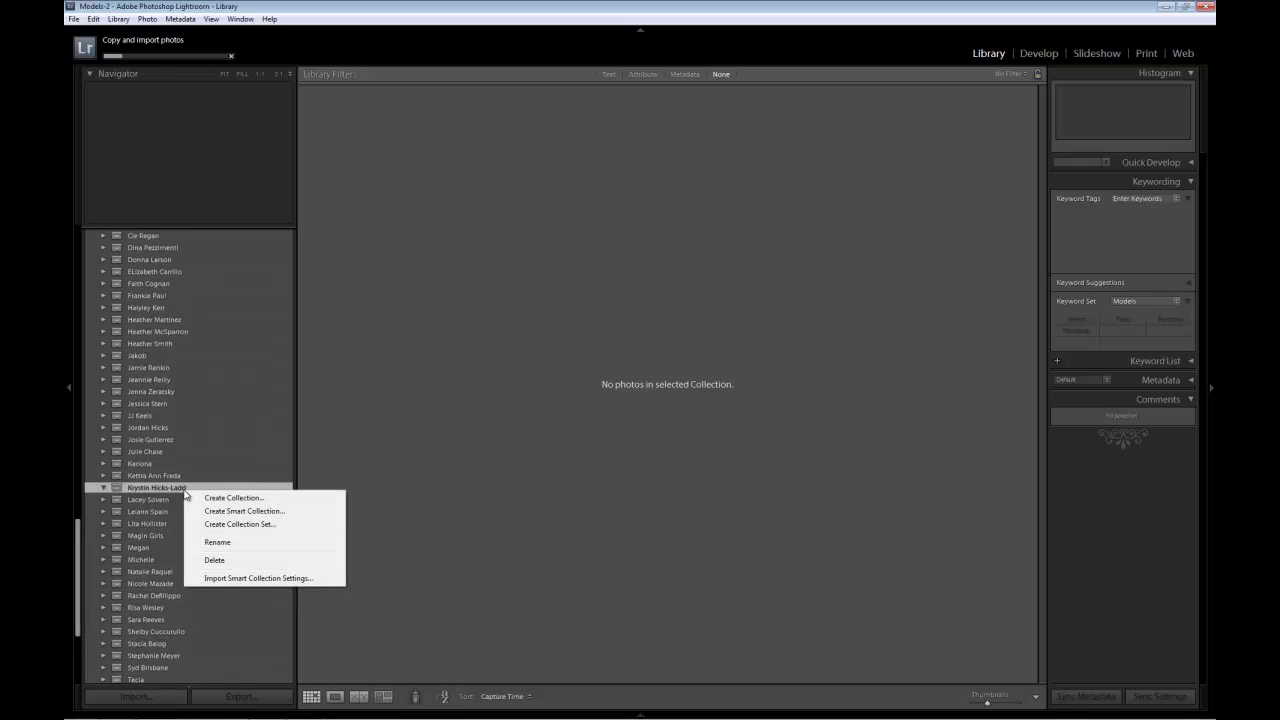
pyautogui.click(238, 524)
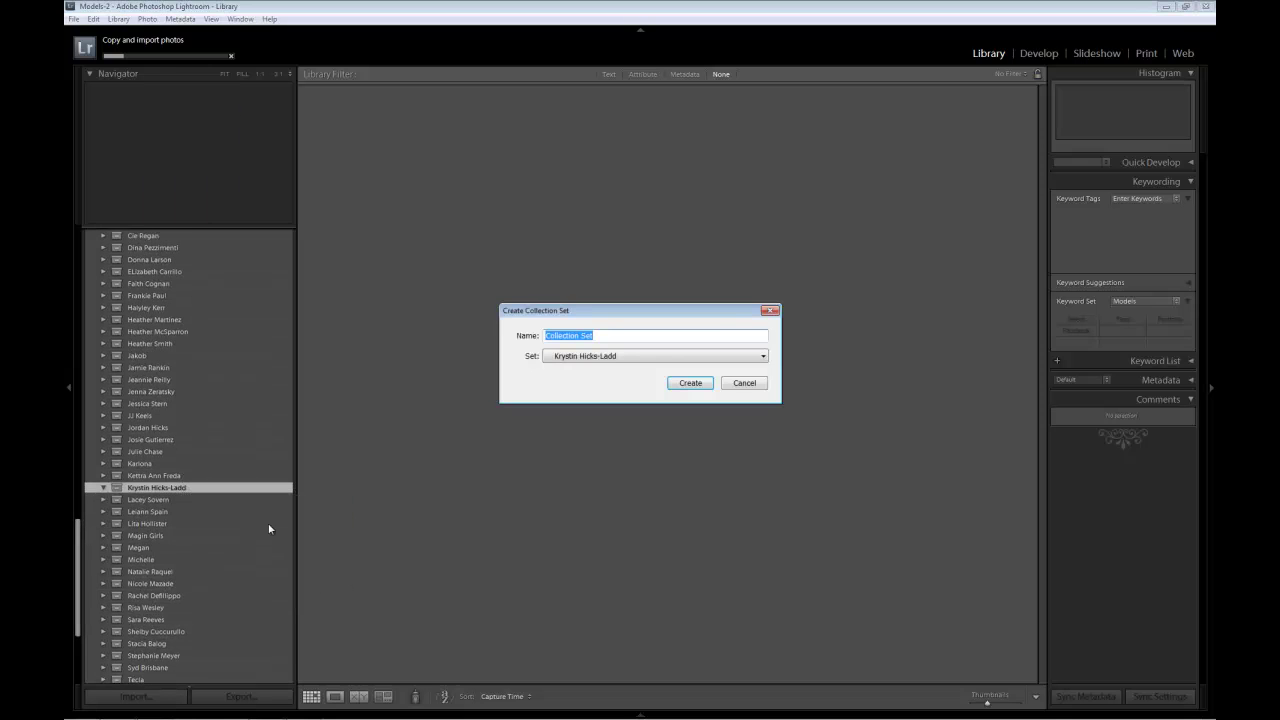
pyautogui.write('20110827')
pyautogui.click(695, 383)
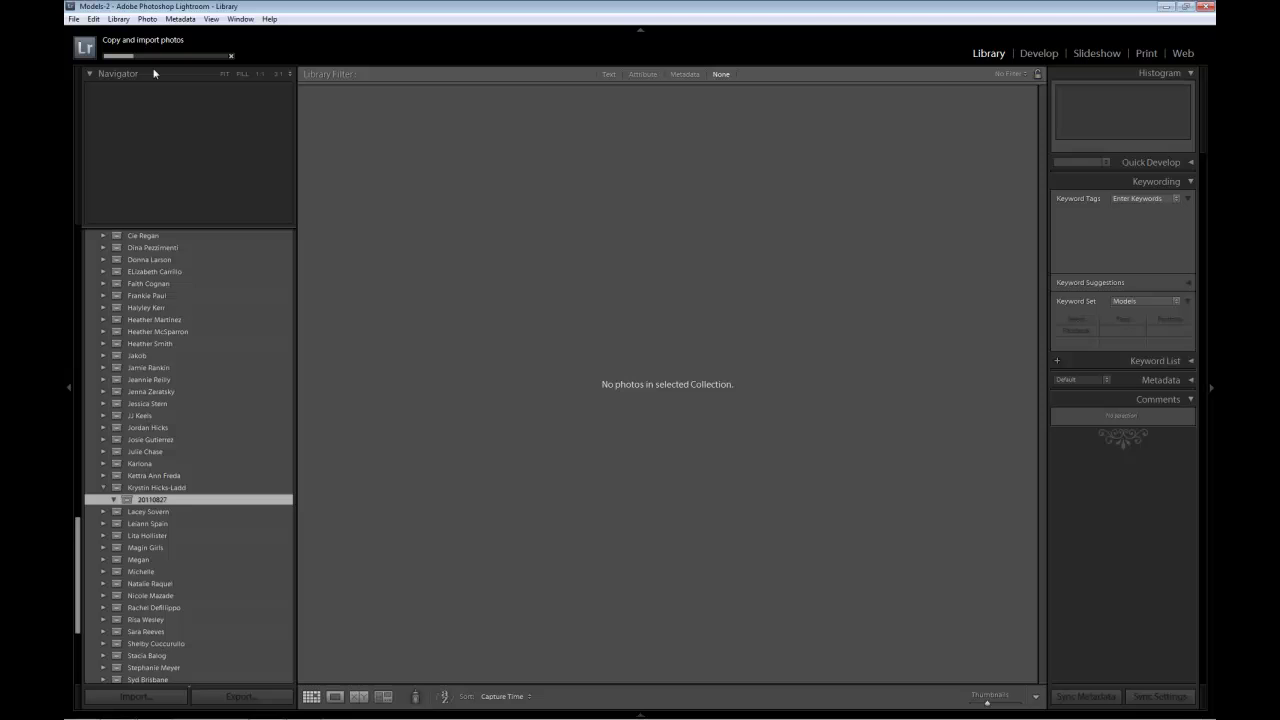
# Step: Start a 'Select' smart collection in 20110827 with a Keywords rule matching the model's name
pyautogui.rightClick(193, 503)
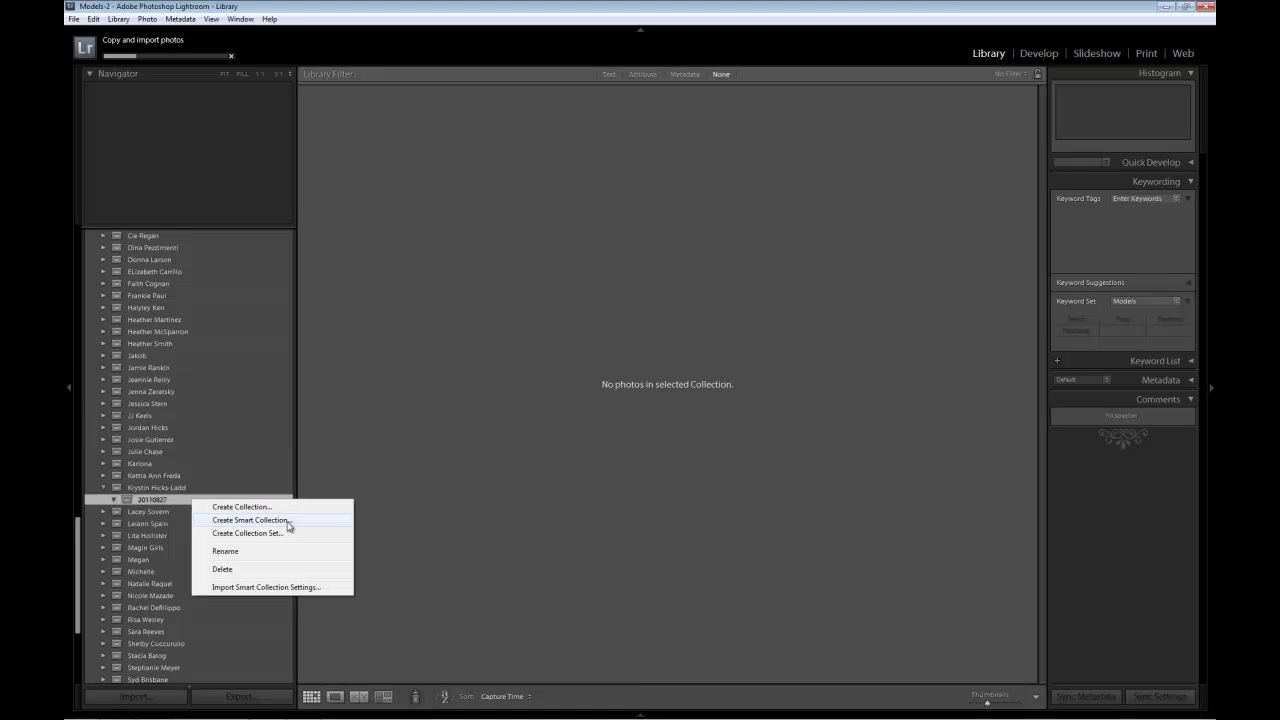
pyautogui.click(250, 520)
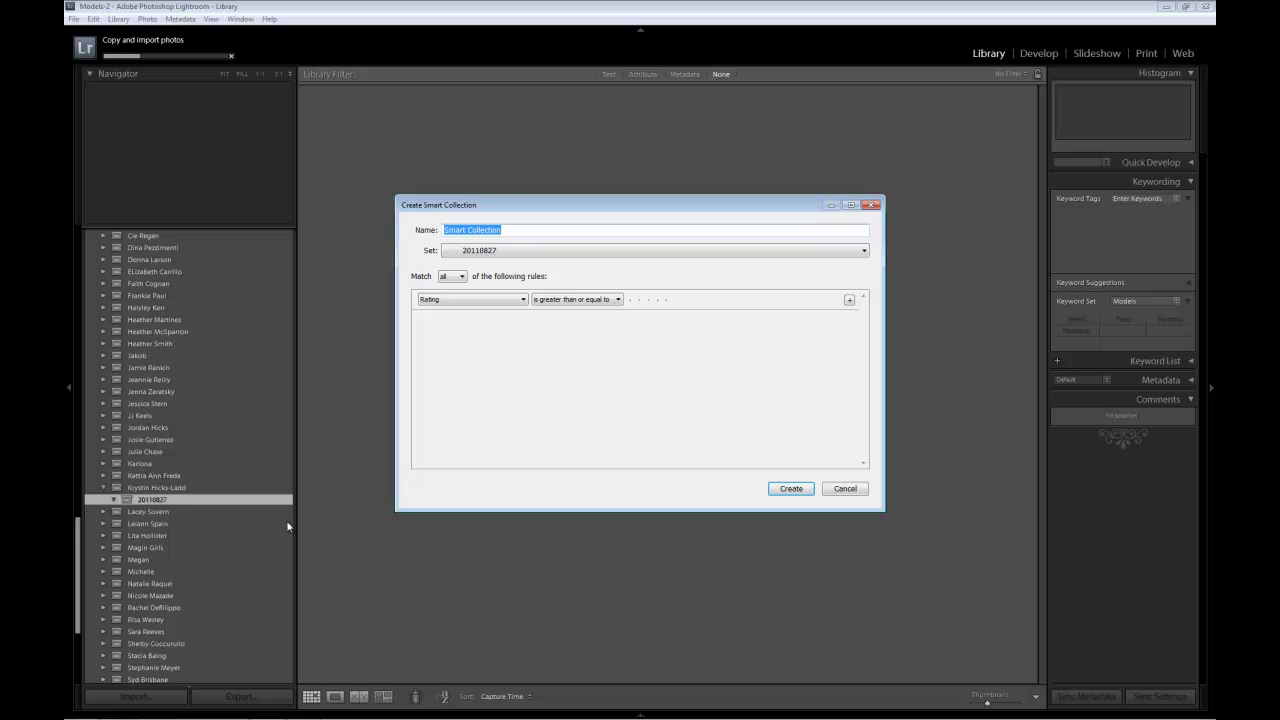
pyautogui.write('Select')
pyautogui.click(521, 300)
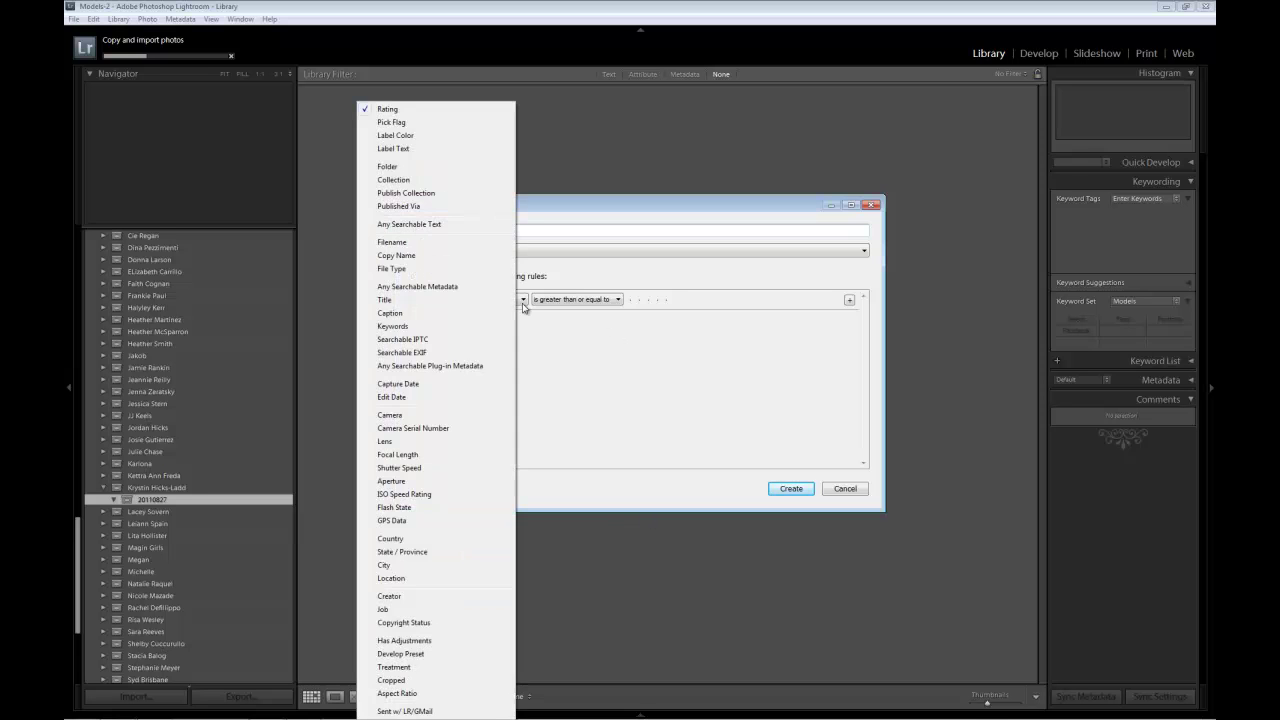
pyautogui.click(405, 328)
pyautogui.click(636, 300)
pyautogui.rightClick(652, 302)
pyautogui.click(559, 351)
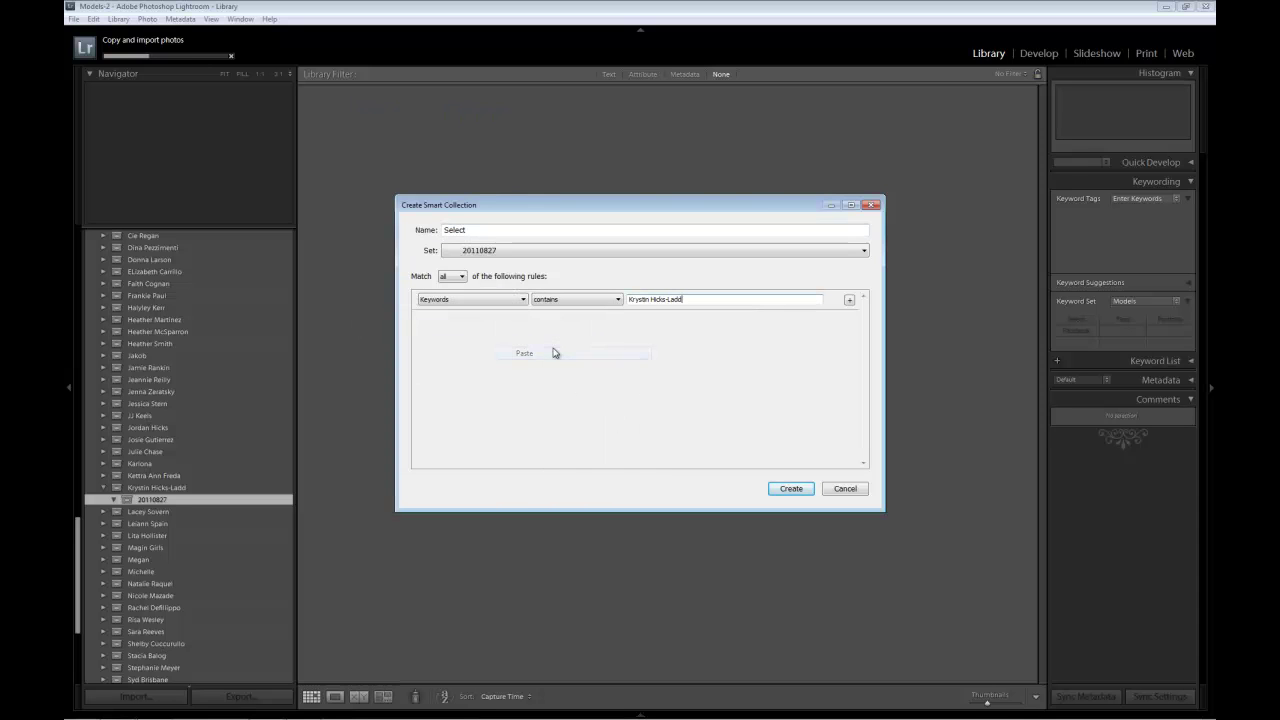
# Step: Add a second rule, Keywords contains 'Selec', and create the smart collection
pyautogui.click(849, 300)
pyautogui.click(497, 319)
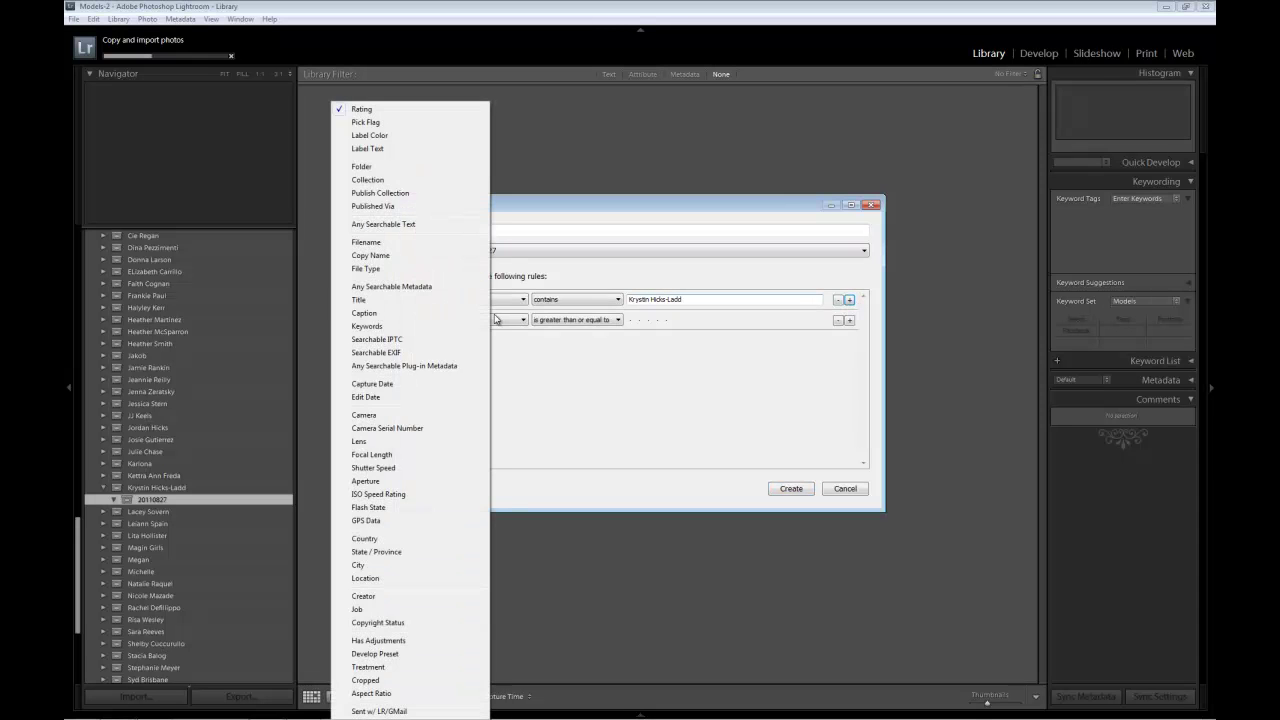
pyautogui.click(366, 326)
pyautogui.click(653, 320)
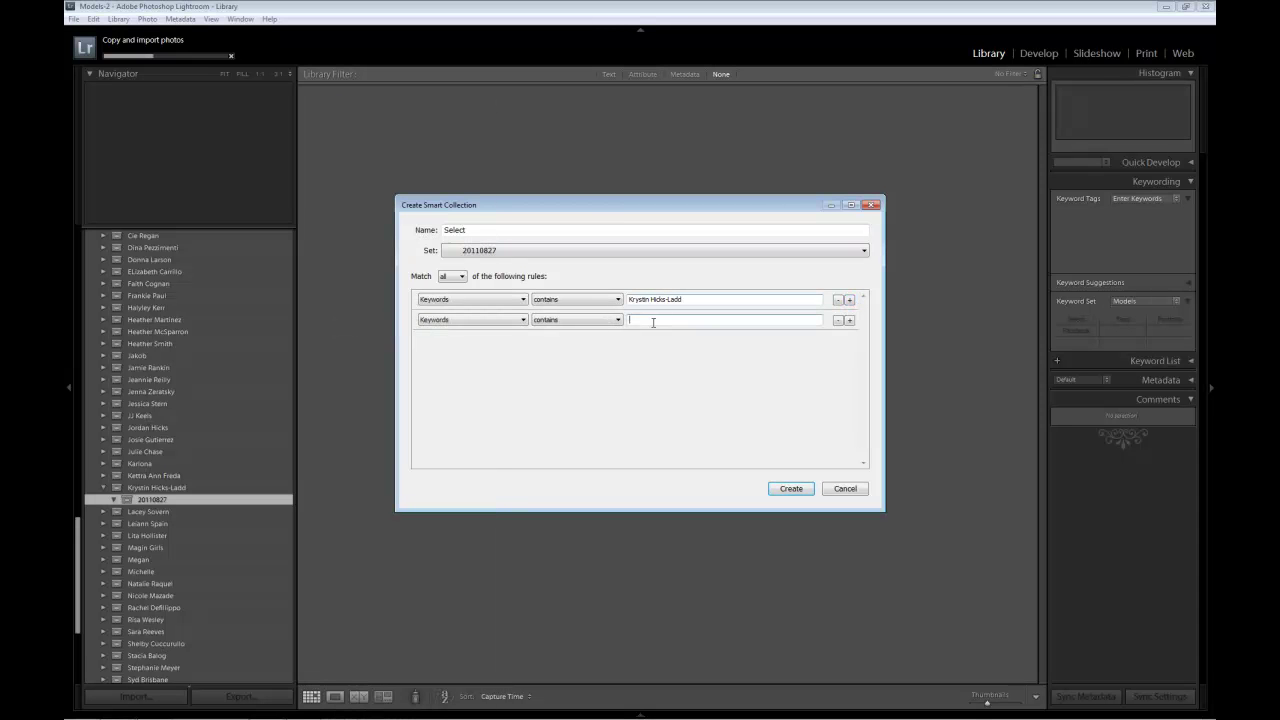
pyautogui.write('Select')
pyautogui.click(792, 489)
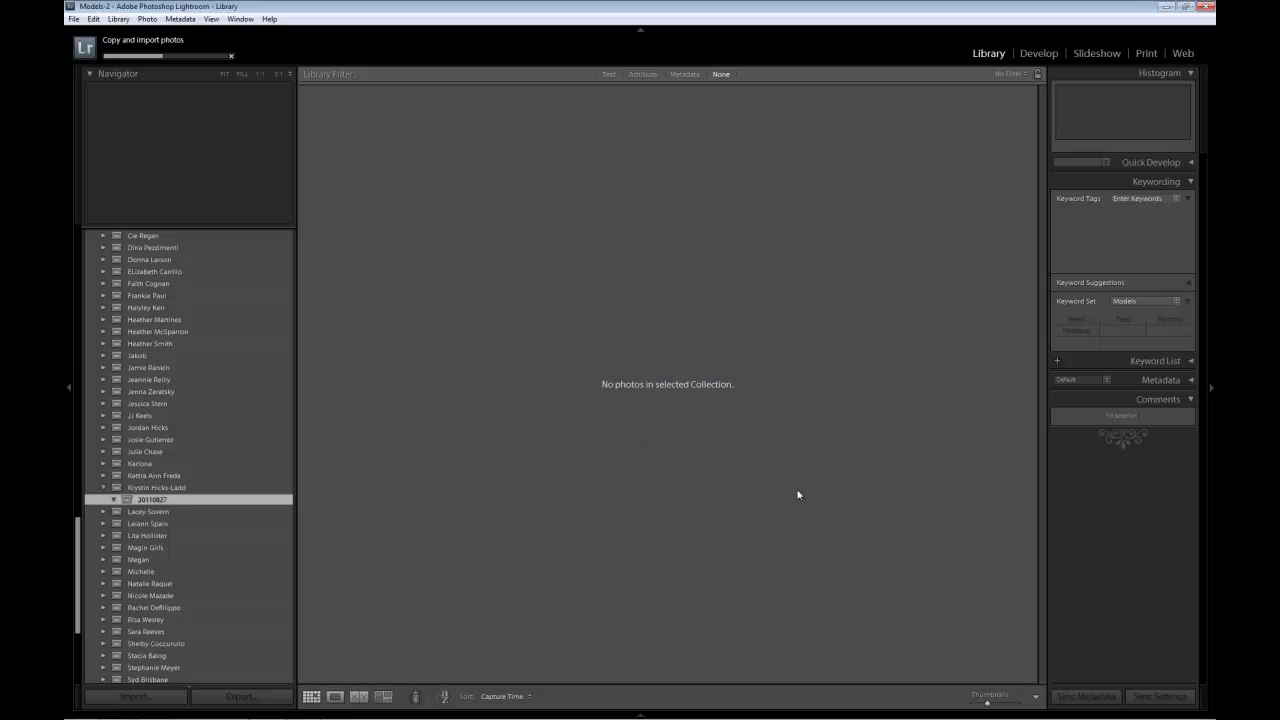
# Step: Create a 'Final' smart collection in 20110827 with the second keyword rule changed to Final, then open it
pyautogui.rightClick(219, 499)
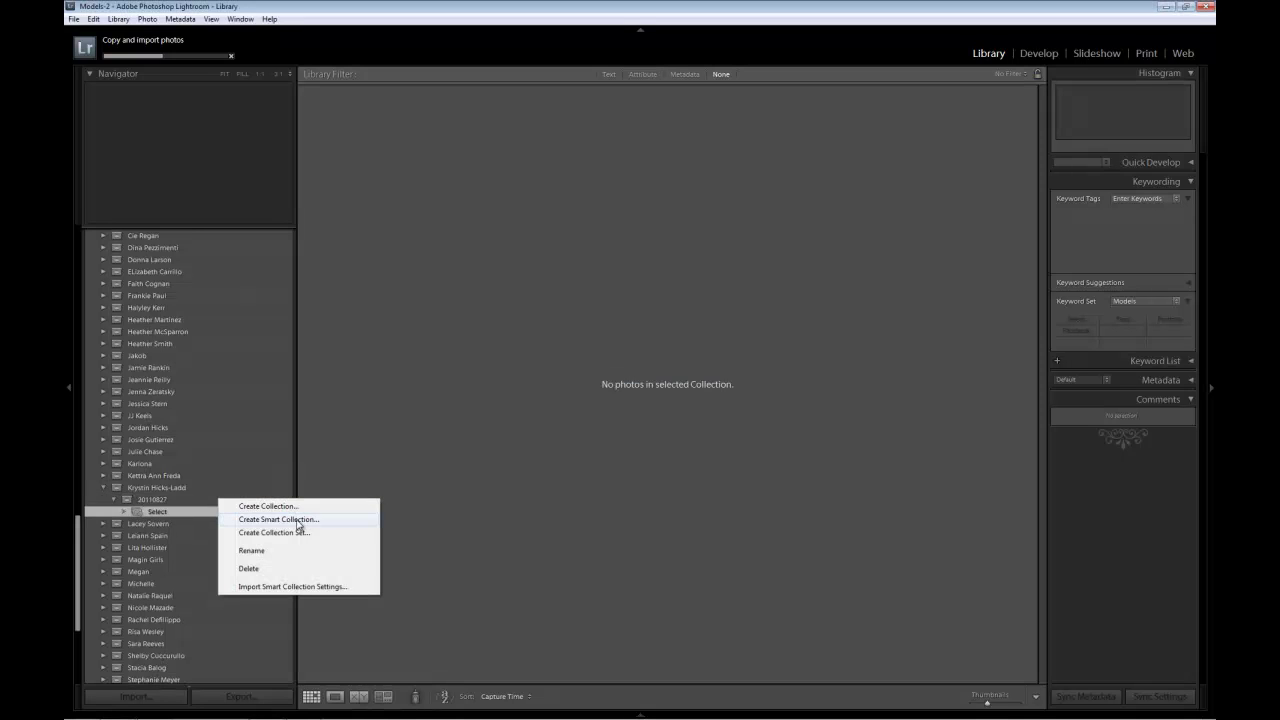
pyautogui.click(297, 519)
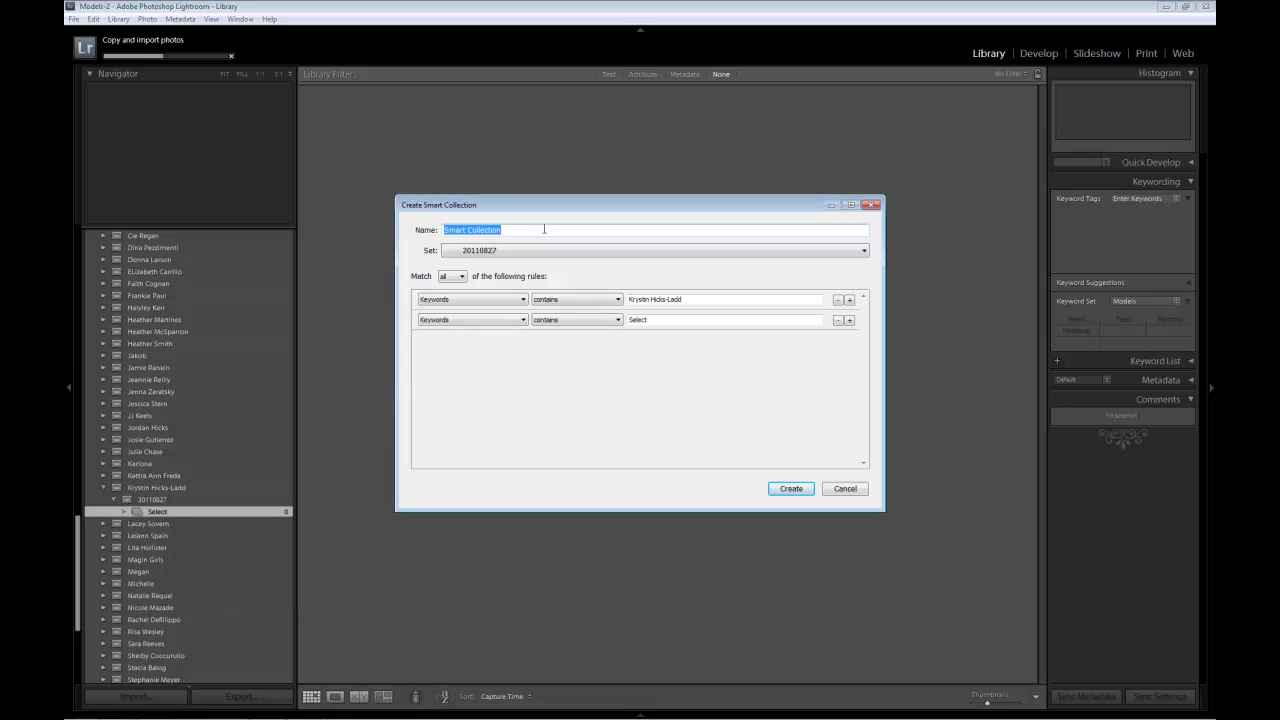
pyautogui.write('Final')
pyautogui.doubleClick(652, 320)
pyautogui.write('Fina')
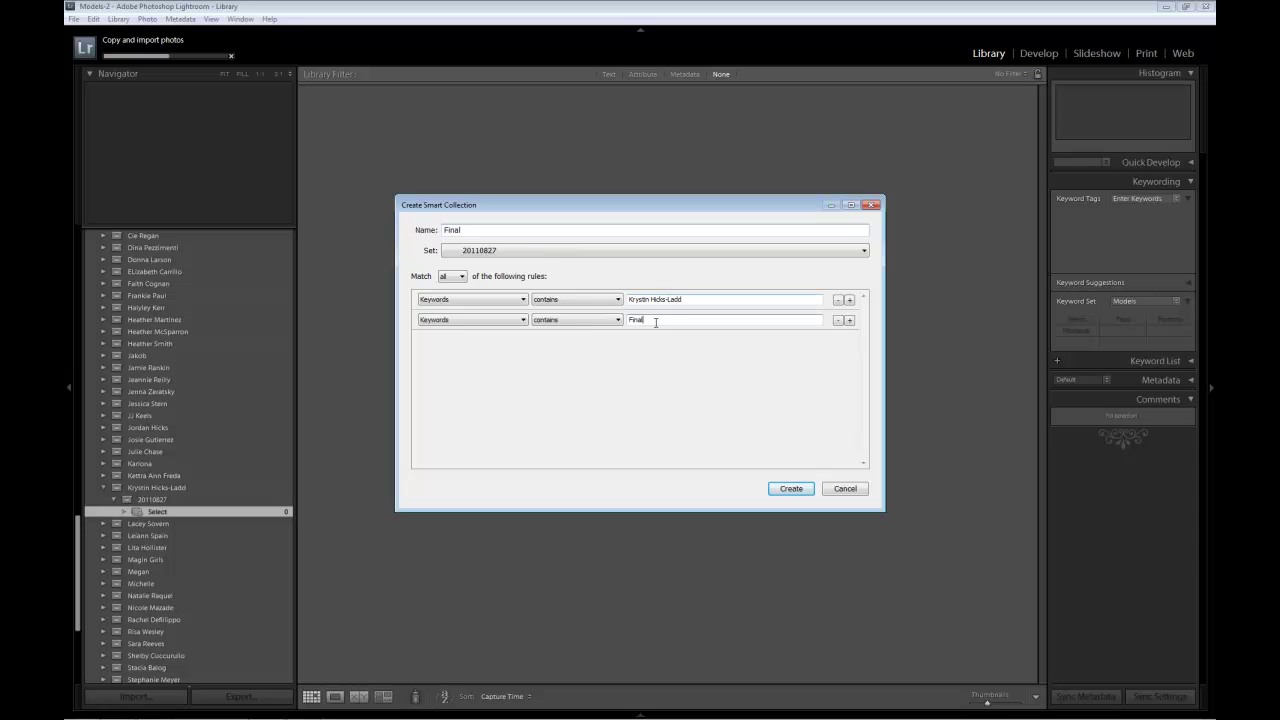
pyautogui.click(791, 489)
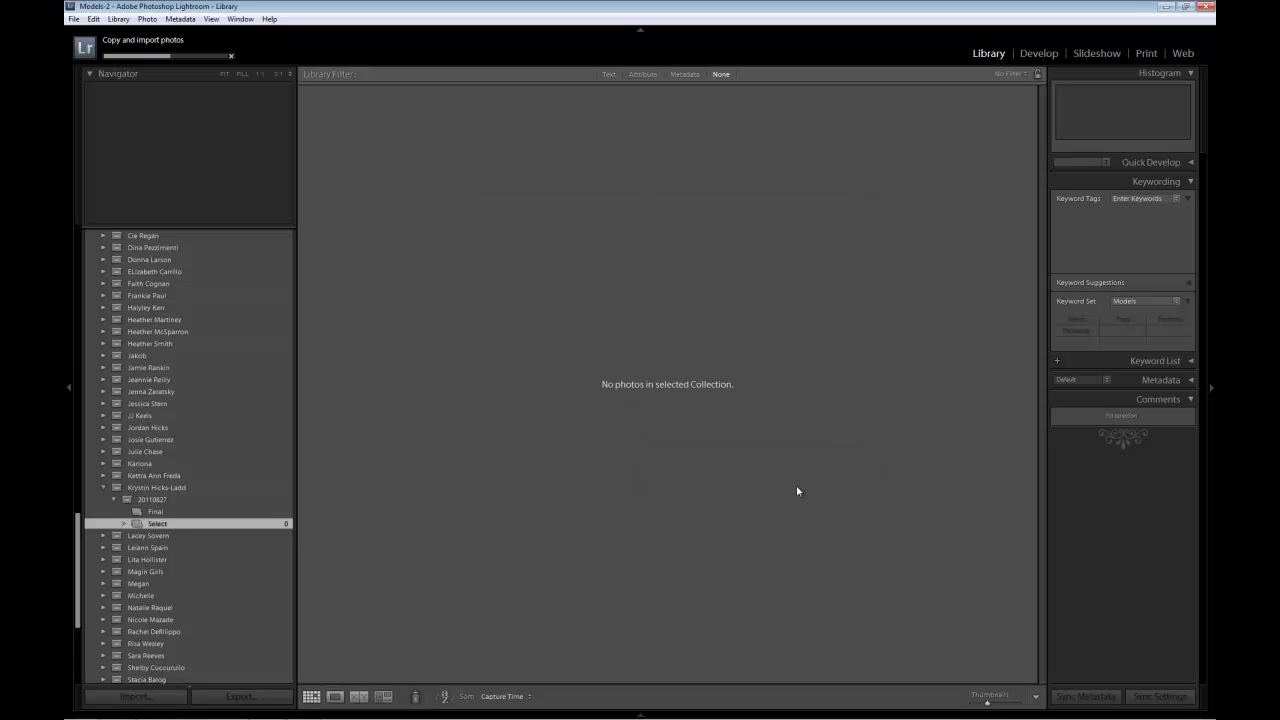
pyautogui.click(186, 513)
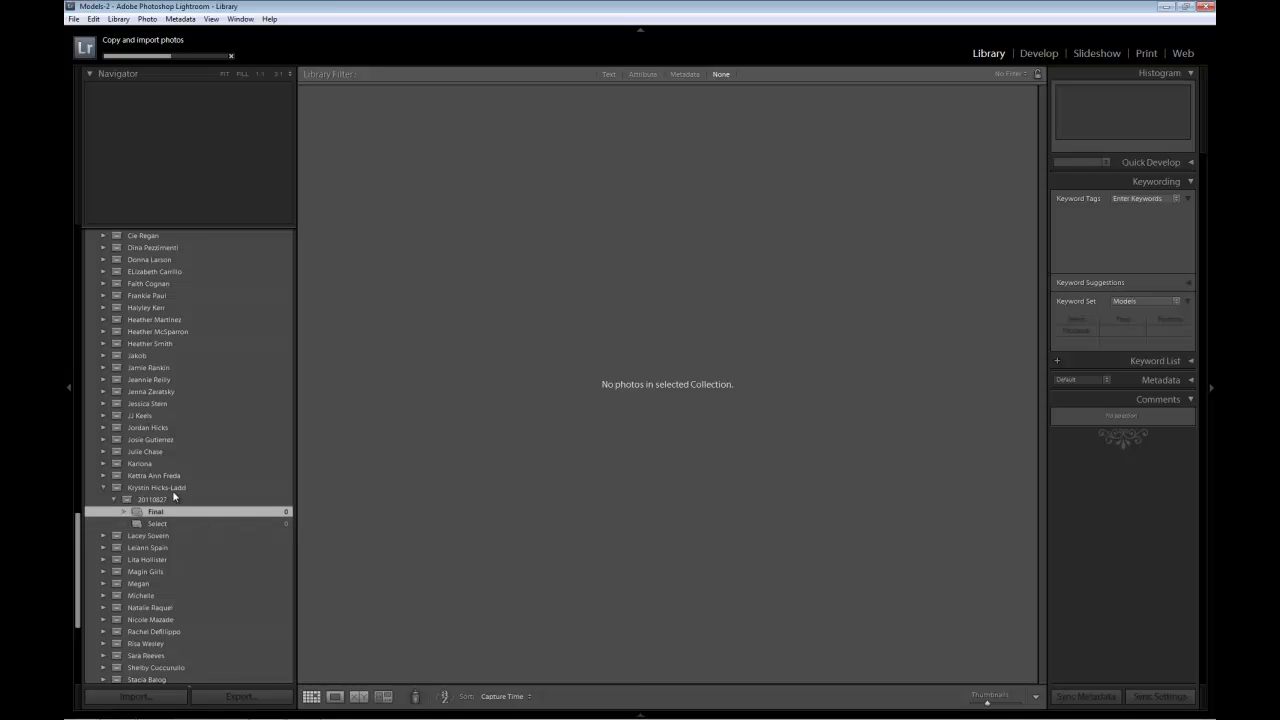
# Step: Expand Publish Services and begin a new SmugMug smart gallery
pyautogui.moveTo(80, 537); pyautogui.dragTo(92, 636)
pyautogui.click(88, 646)
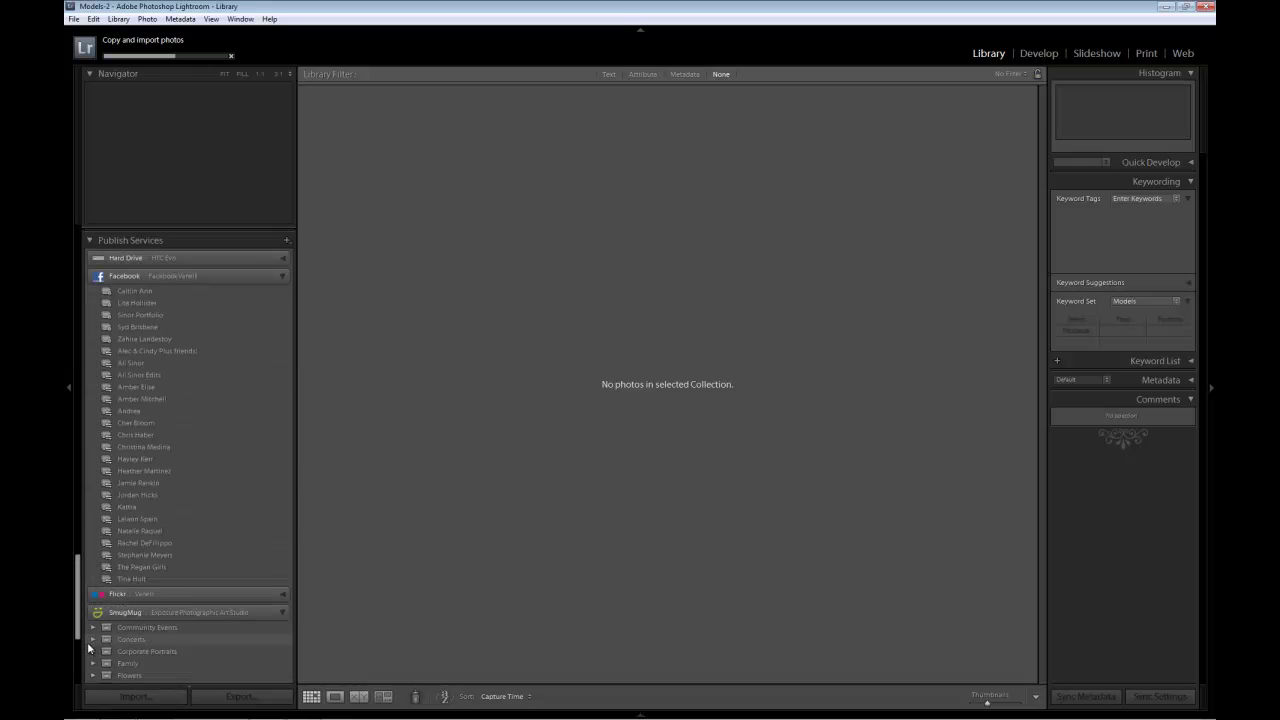
pyautogui.scroll(-3, 77, 632)
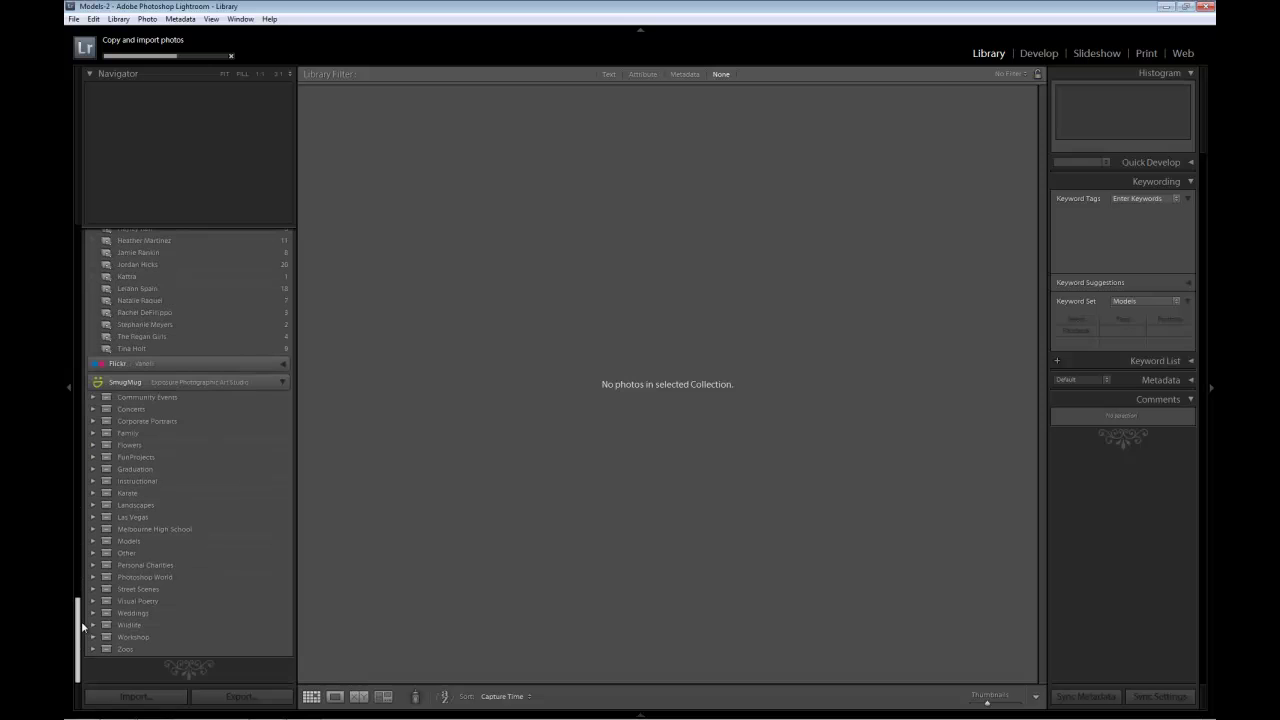
pyautogui.rightClick(223, 384)
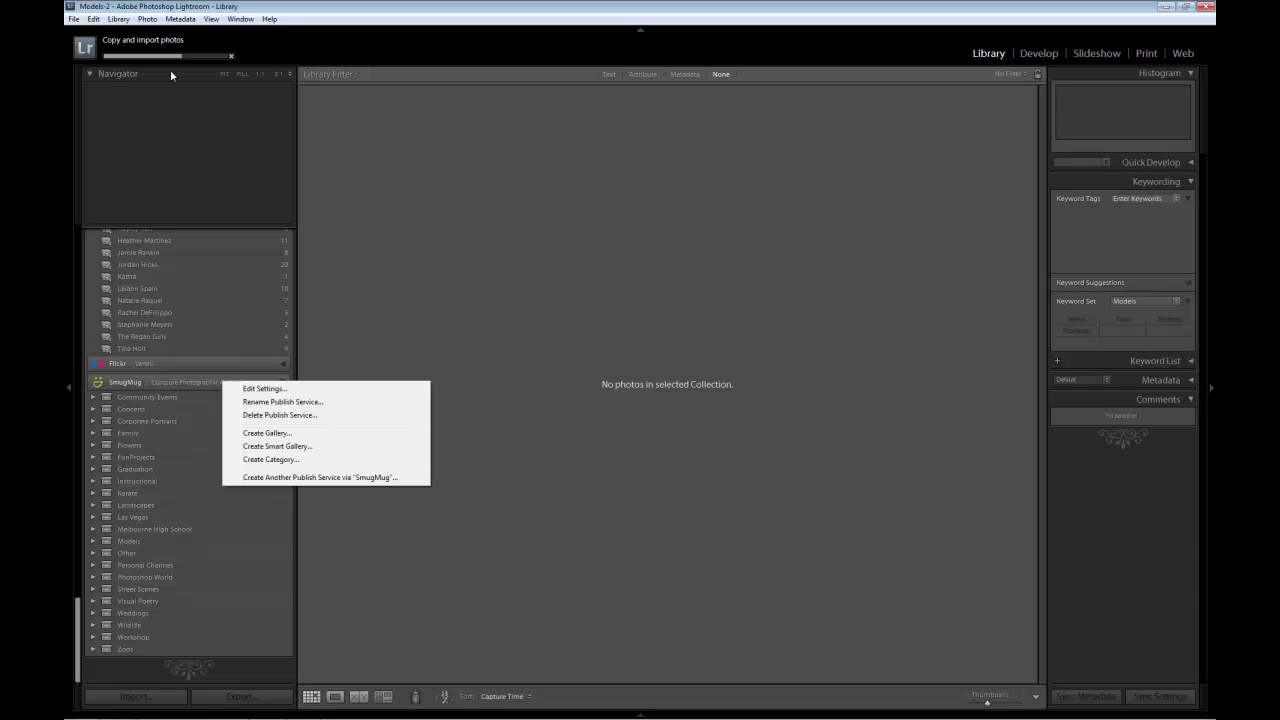
pyautogui.click(279, 447)
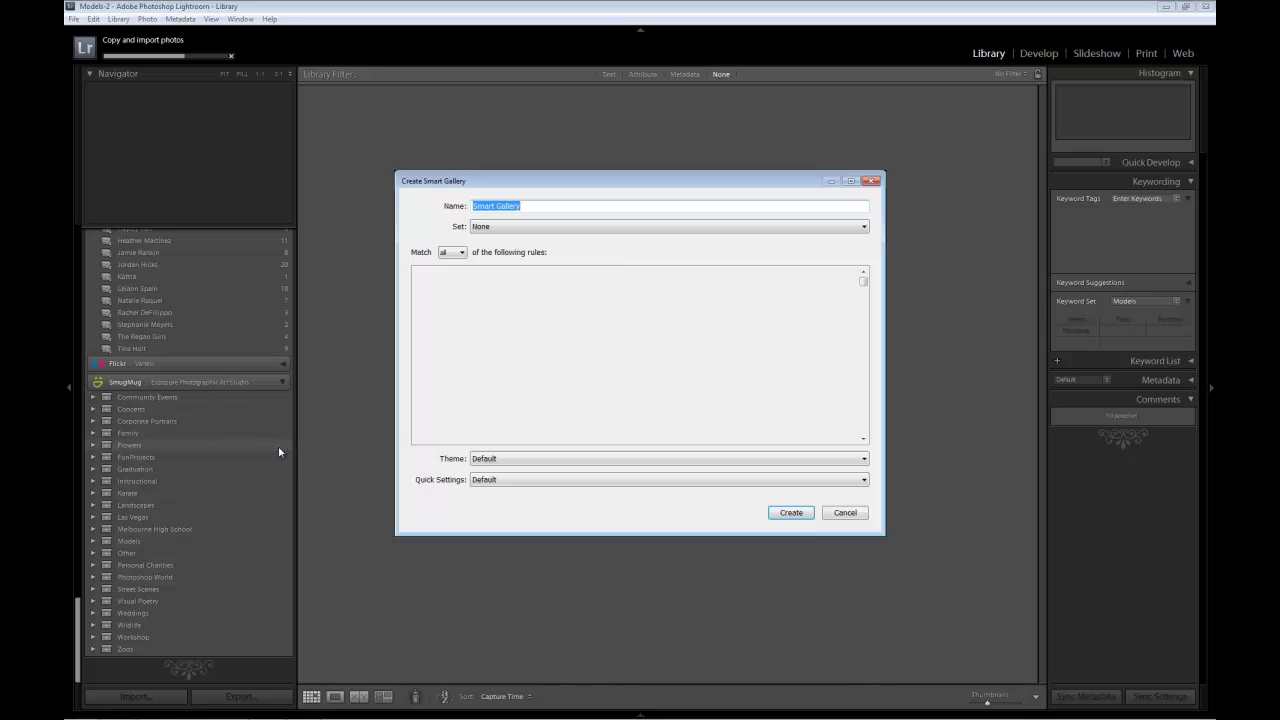
# Step: Cancel the smart gallery and create a SmugMug category named after the model in the Models set
pyautogui.click(846, 512)
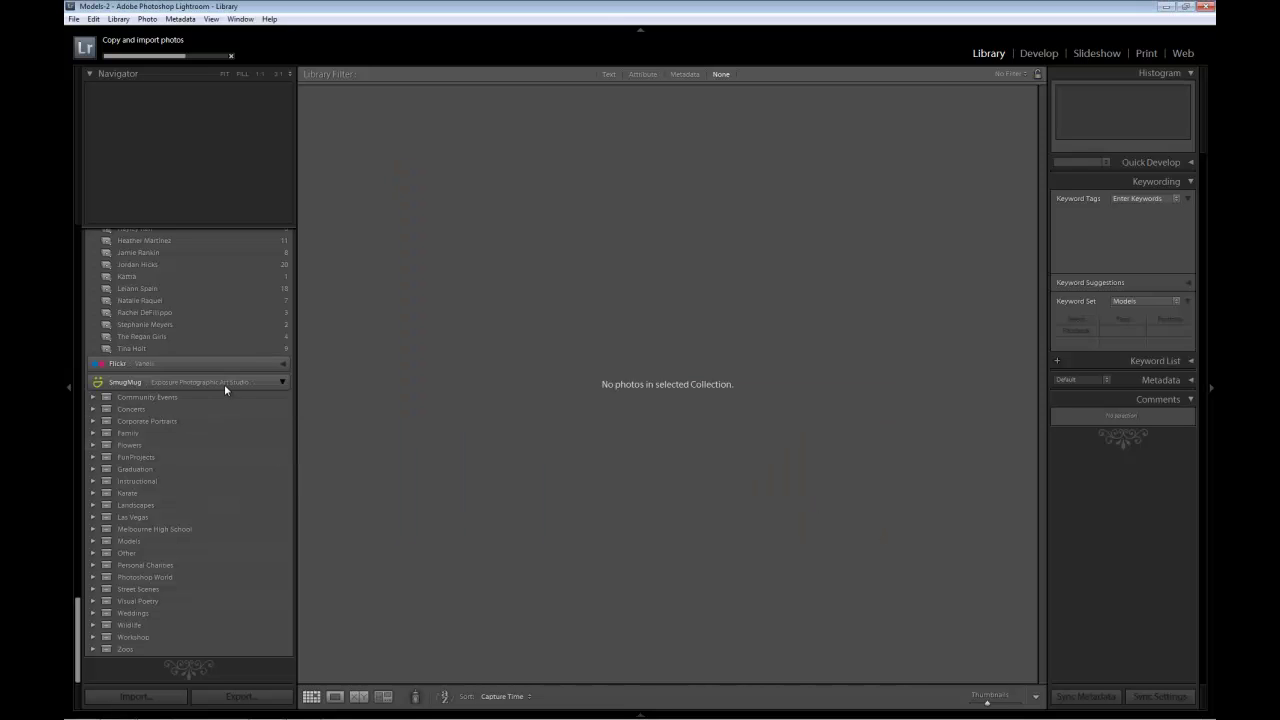
pyautogui.rightClick(212, 383)
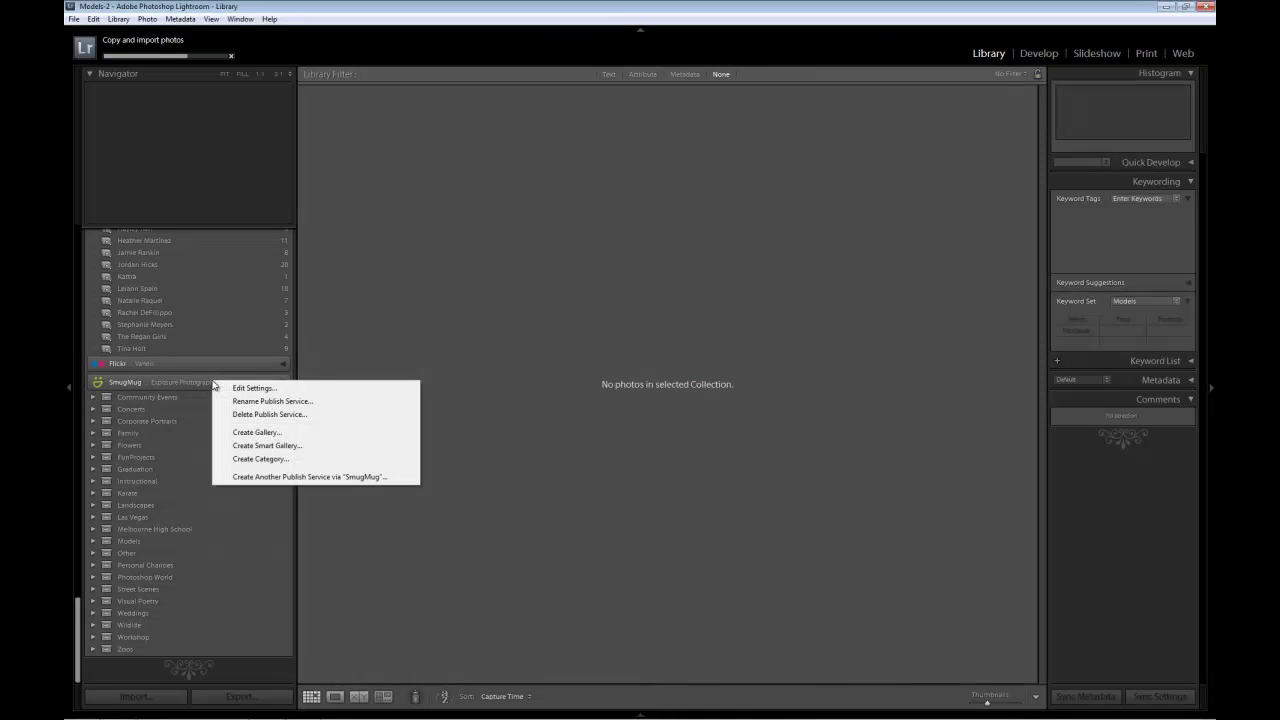
pyautogui.click(291, 460)
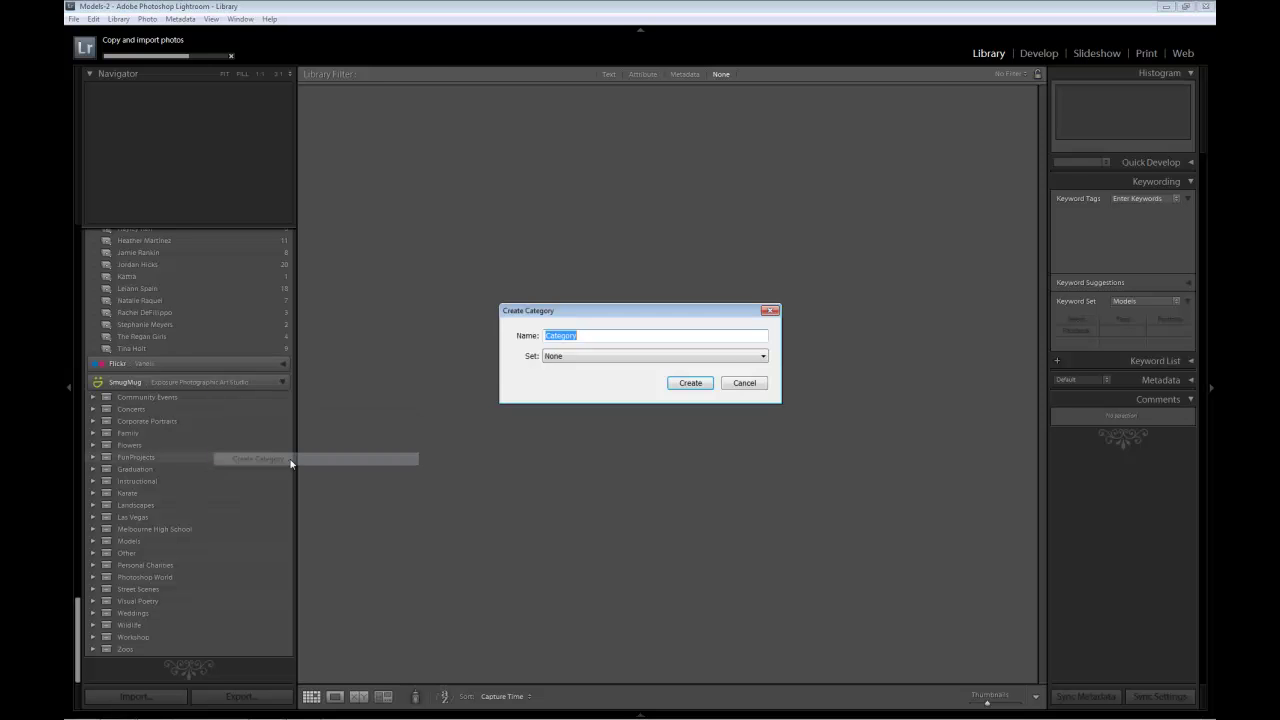
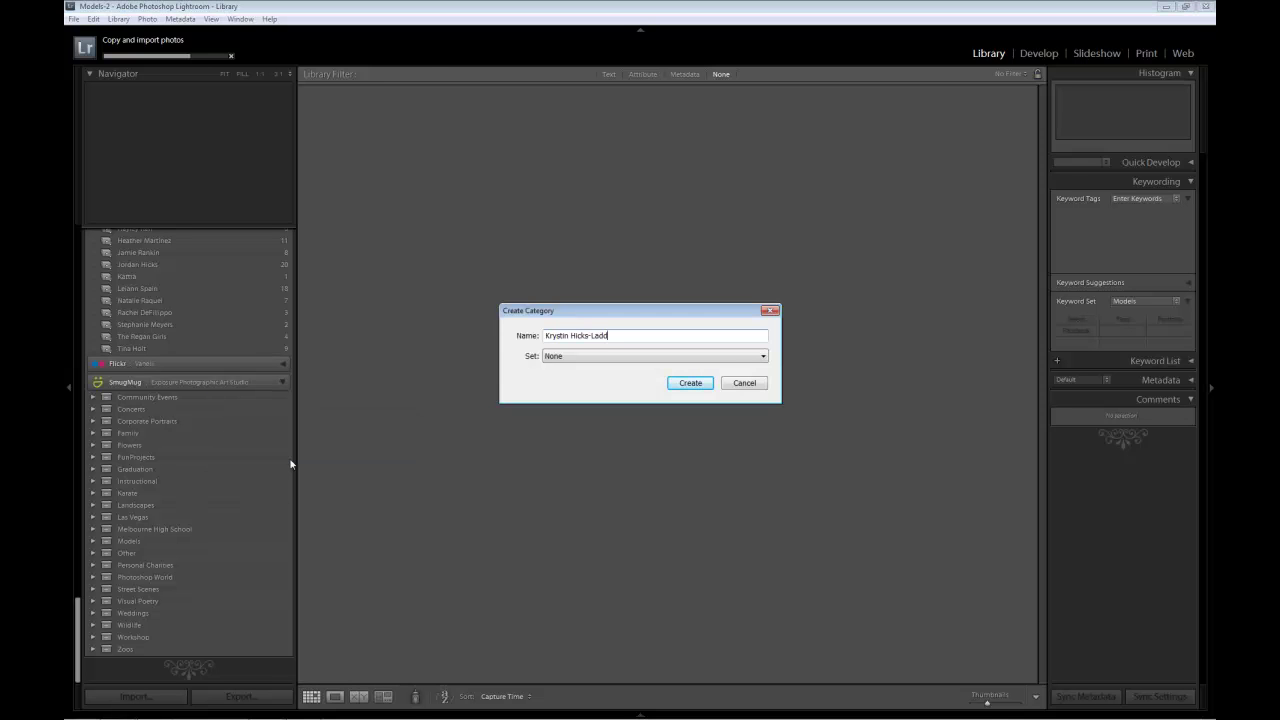
pyautogui.click(551, 357)
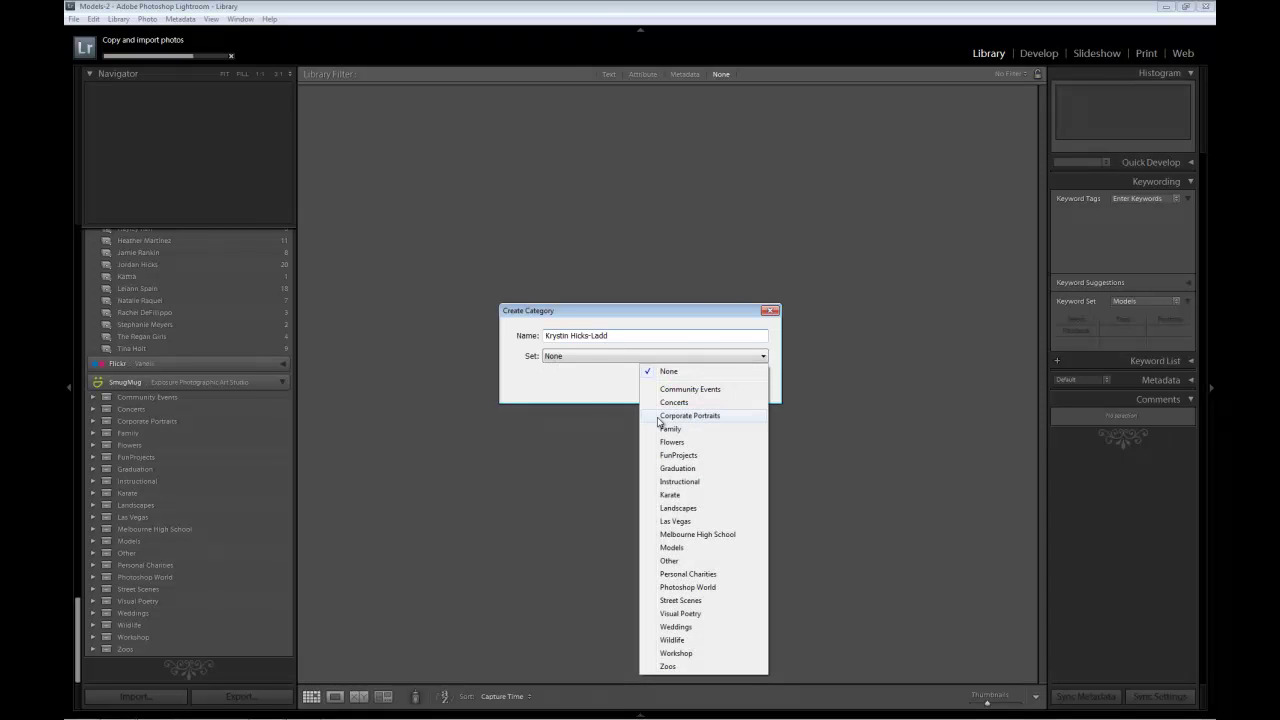
pyautogui.click(680, 548)
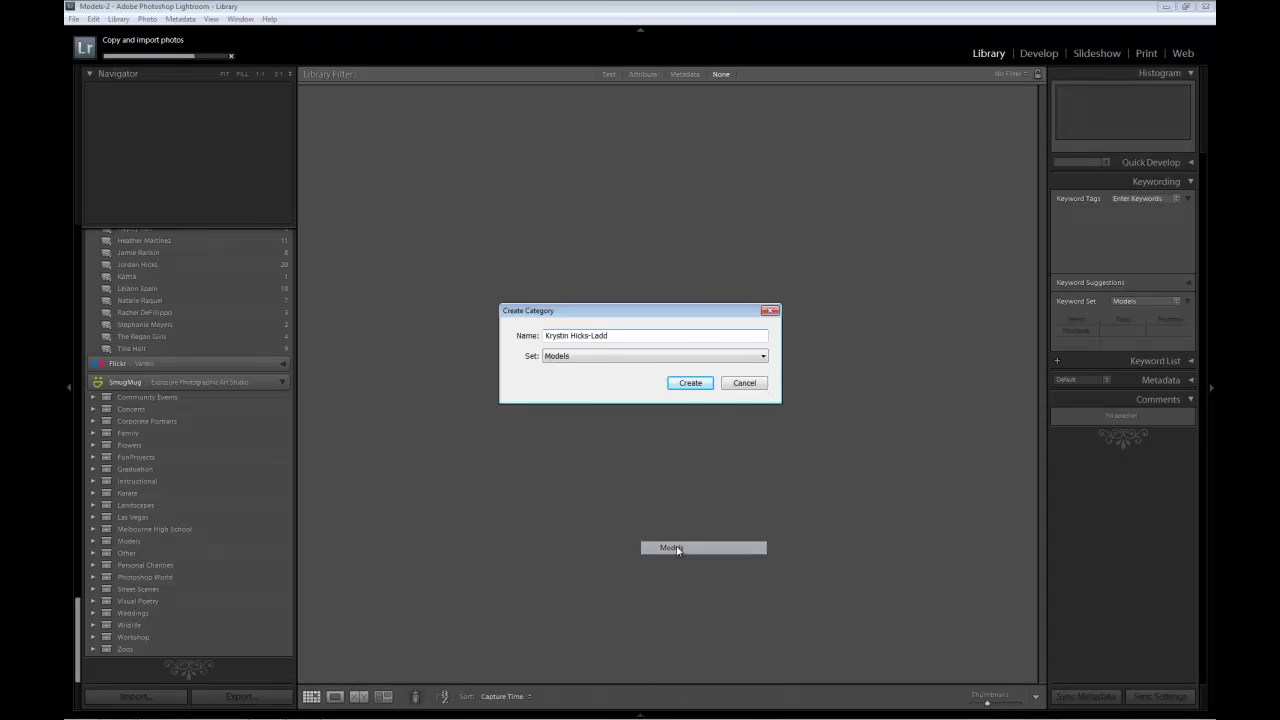
pyautogui.click(689, 385)
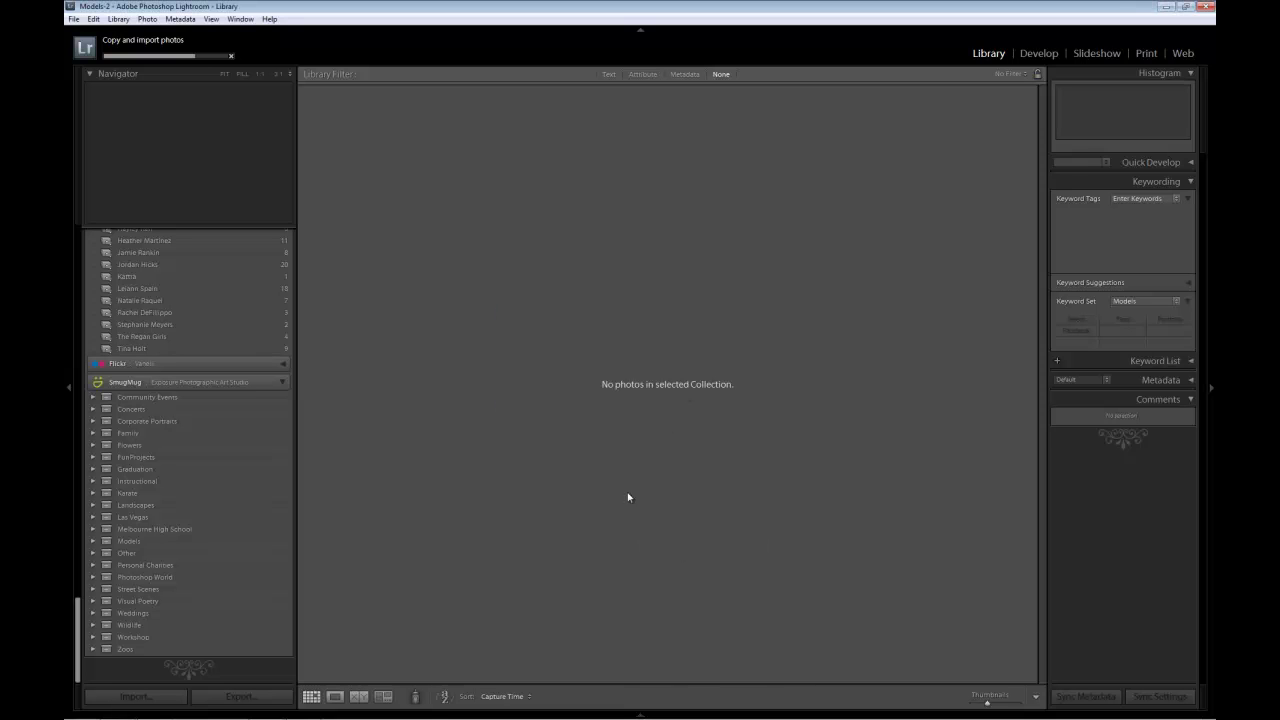
# Step: Start a '20110827 Select' smart gallery in the model's SmugMug category, its second keyword rule changed to 'Selec'
pyautogui.click(95, 543)
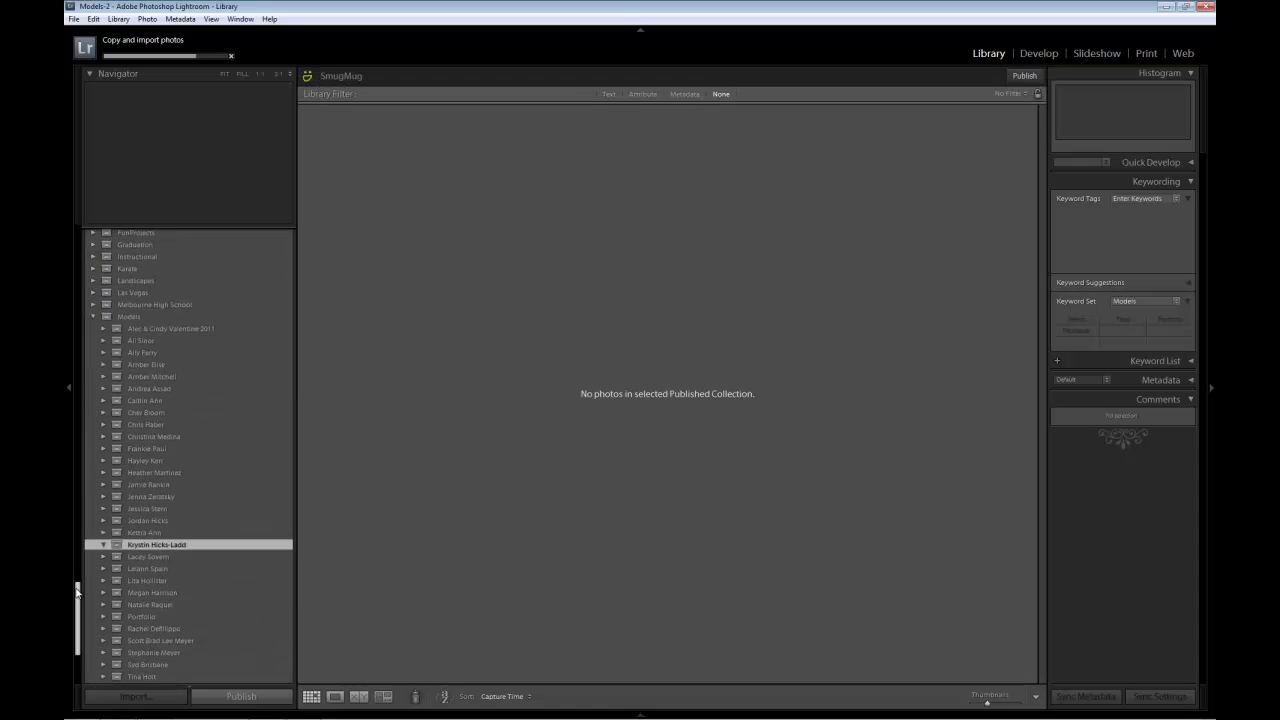
pyautogui.rightClick(207, 522)
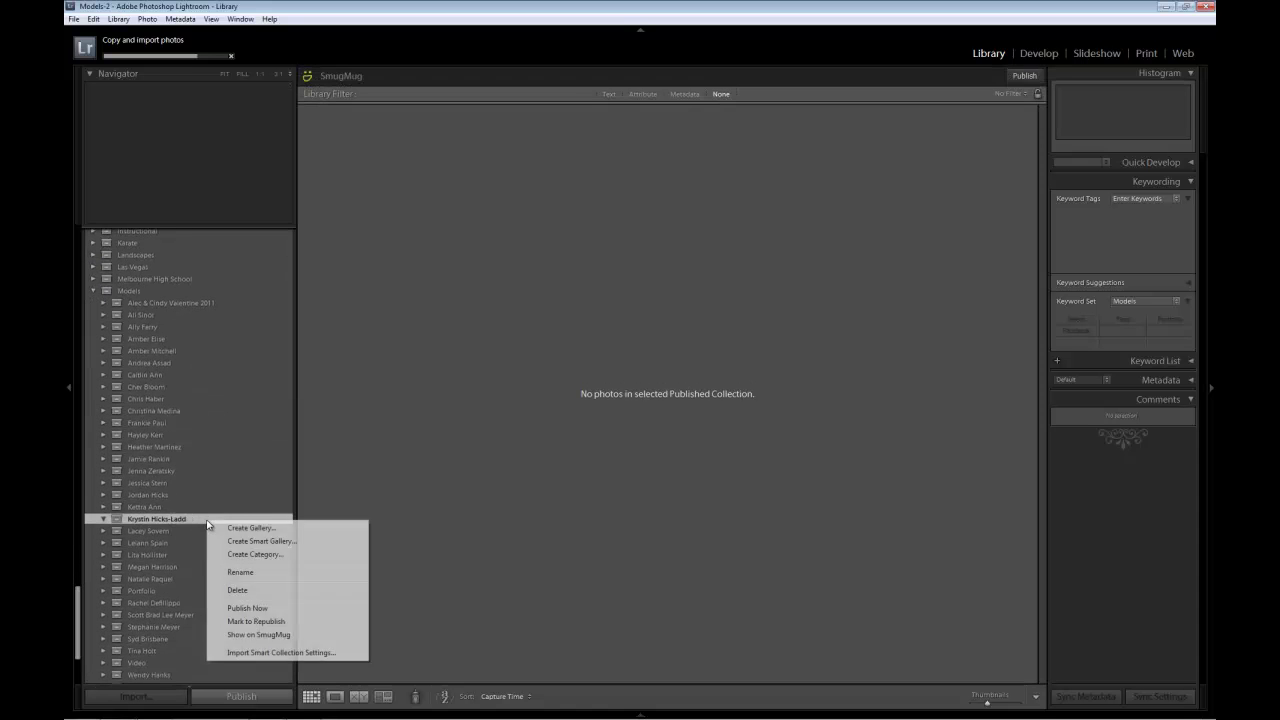
pyautogui.click(284, 544)
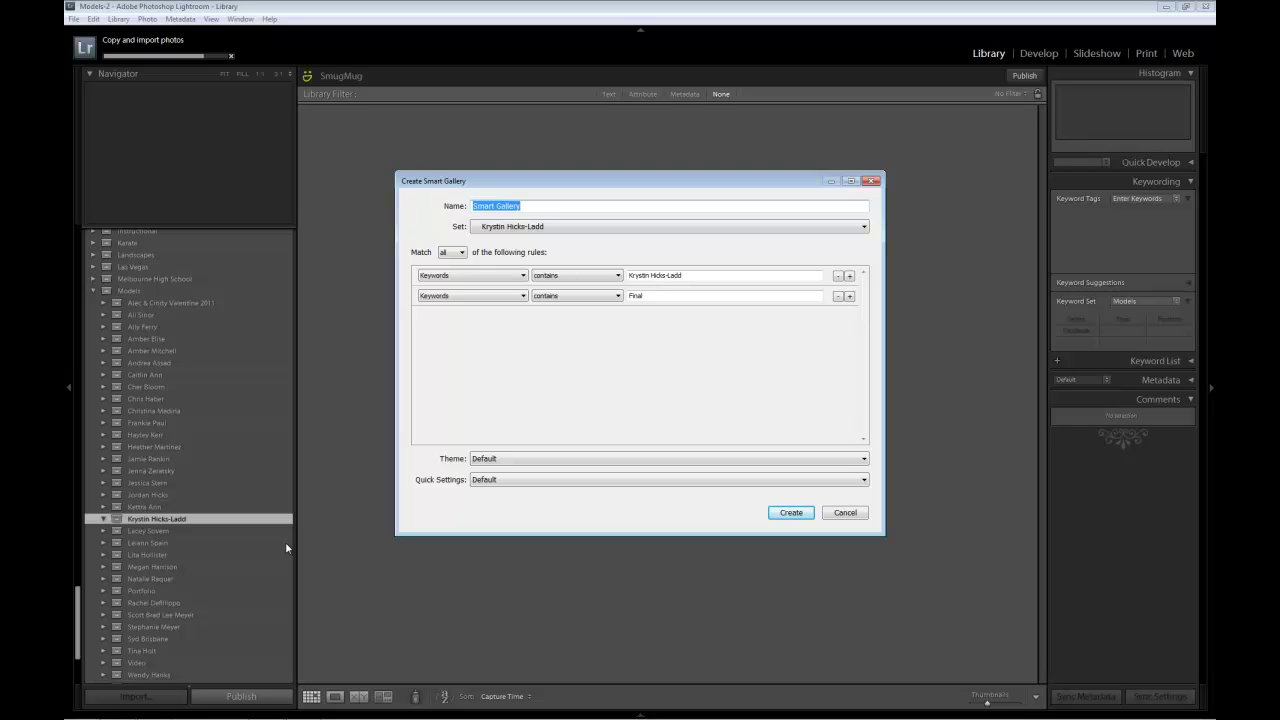
pyautogui.write('Select')
pyautogui.press('Home')
pyautogui.write('20110827')
pyautogui.doubleClick(646, 295)
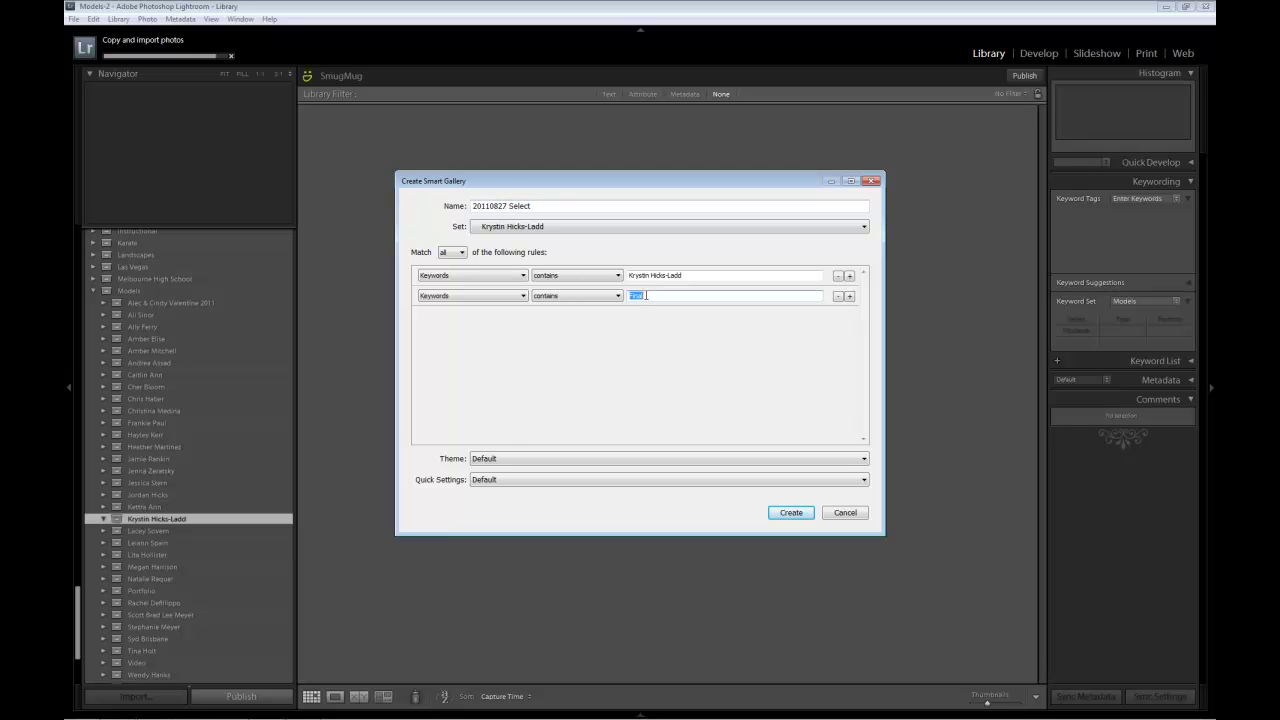
pyautogui.write('Select')
pyautogui.click(864, 480)
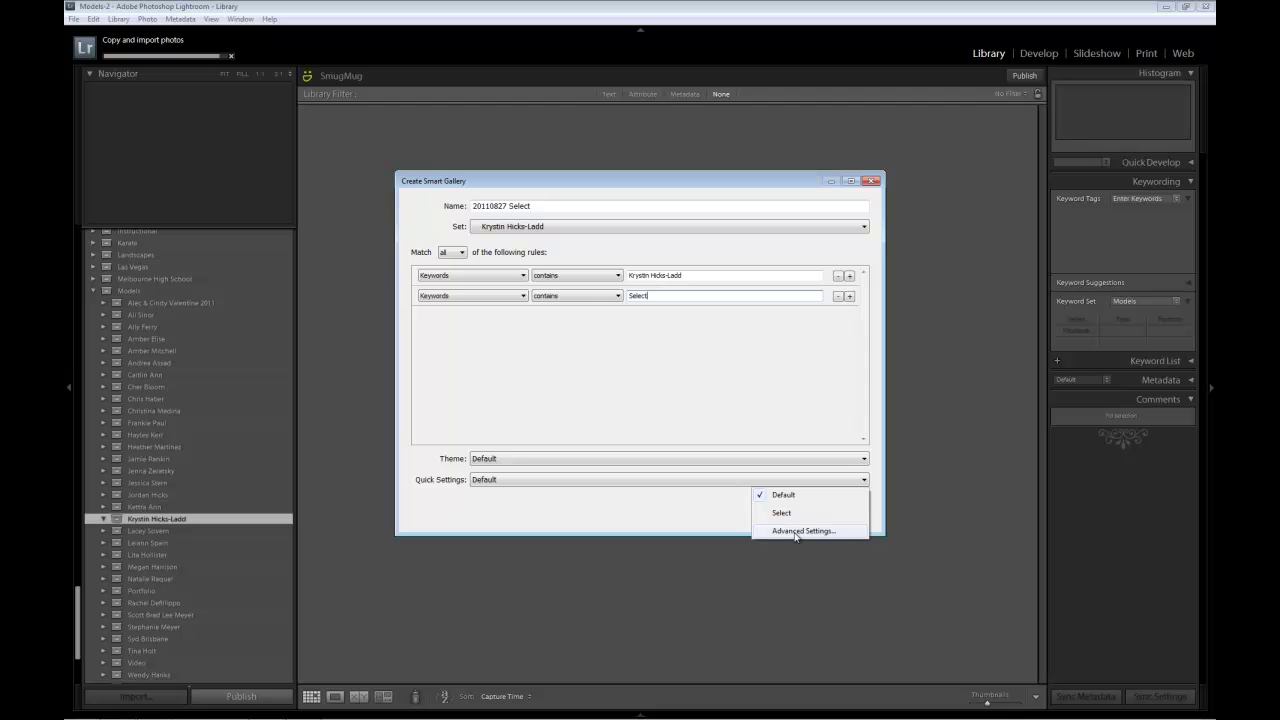
# Step: In advanced gallery settings, show filenames, hide camera info, set a password and enable right-click protection
pyautogui.click(796, 531)
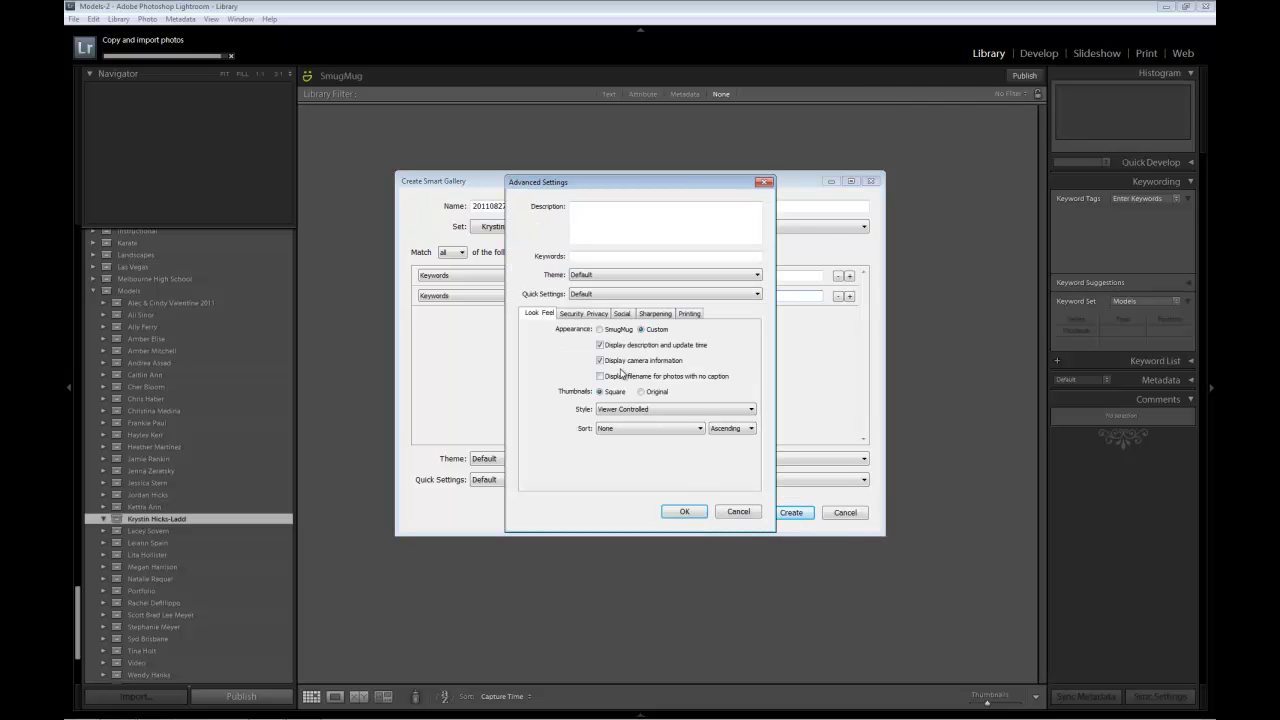
pyautogui.click(601, 380)
pyautogui.click(616, 363)
pyautogui.click(580, 315)
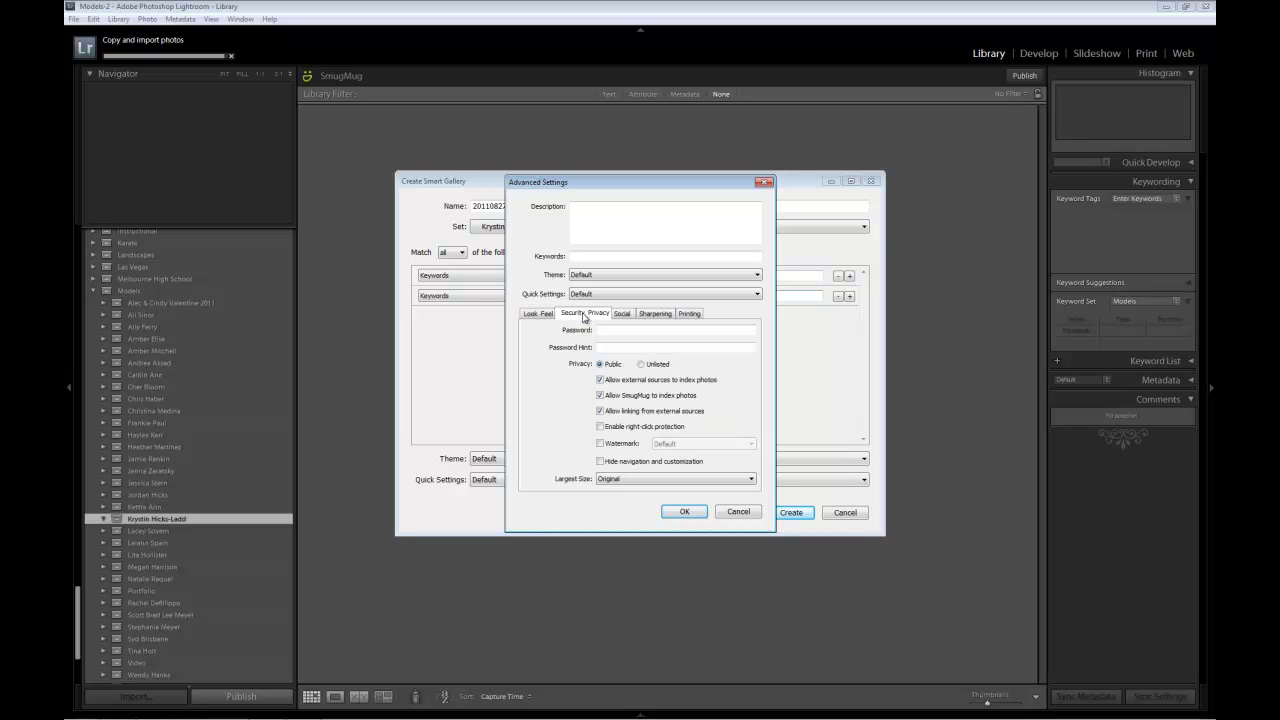
pyautogui.moveTo(597, 182); pyautogui.dragTo(851, 207)
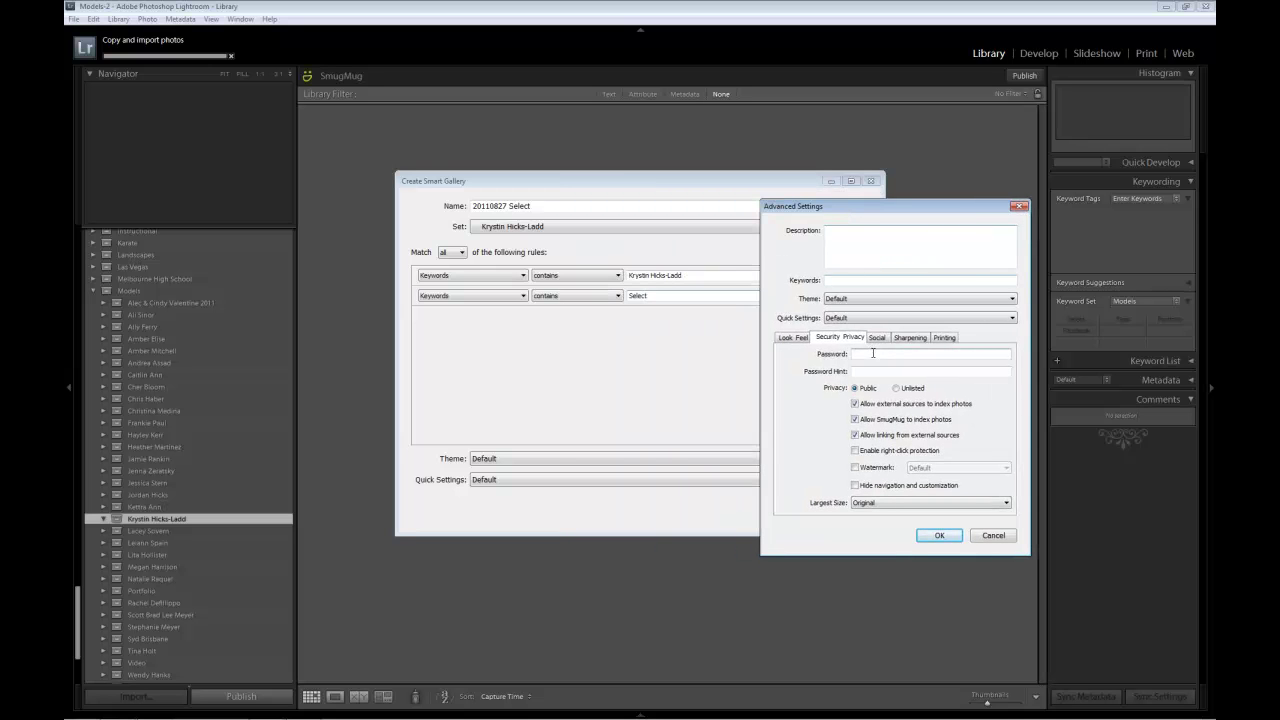
pyautogui.write('••')
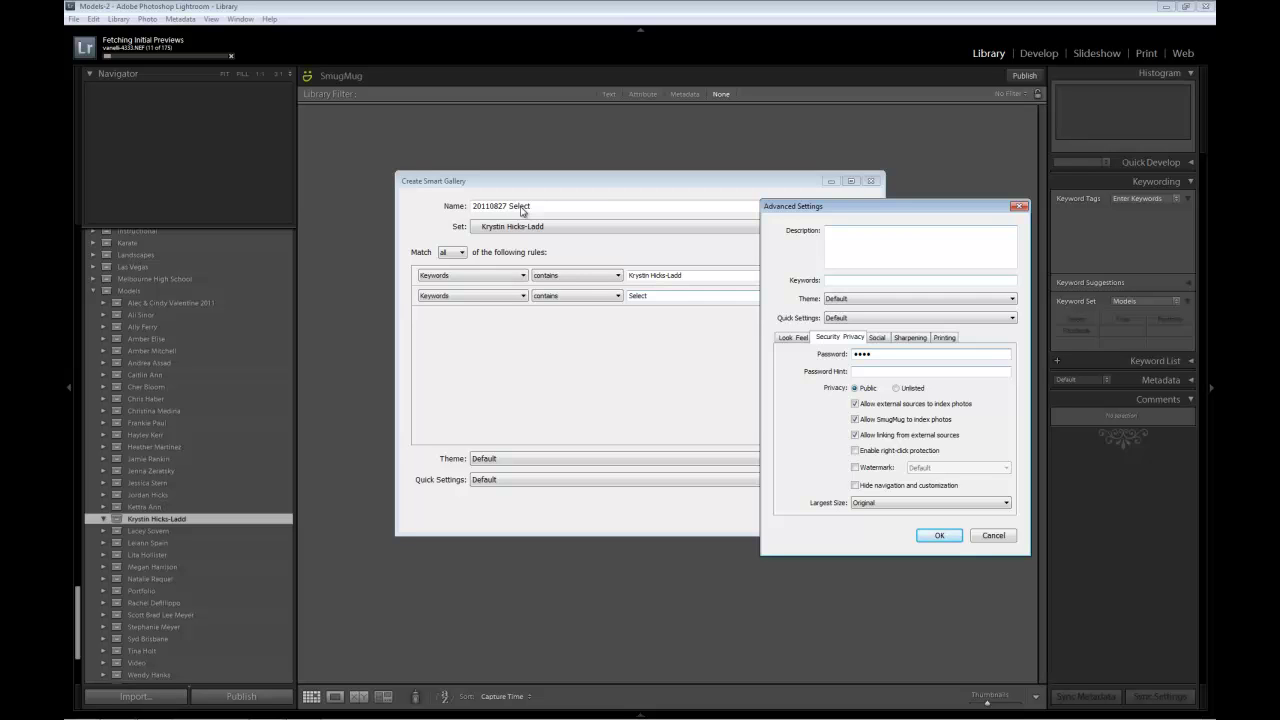
pyautogui.click(855, 450)
# Step: Use original-shape thumbnails, confirm the settings and create the 20110827 Select gallery
pyautogui.click(800, 339)
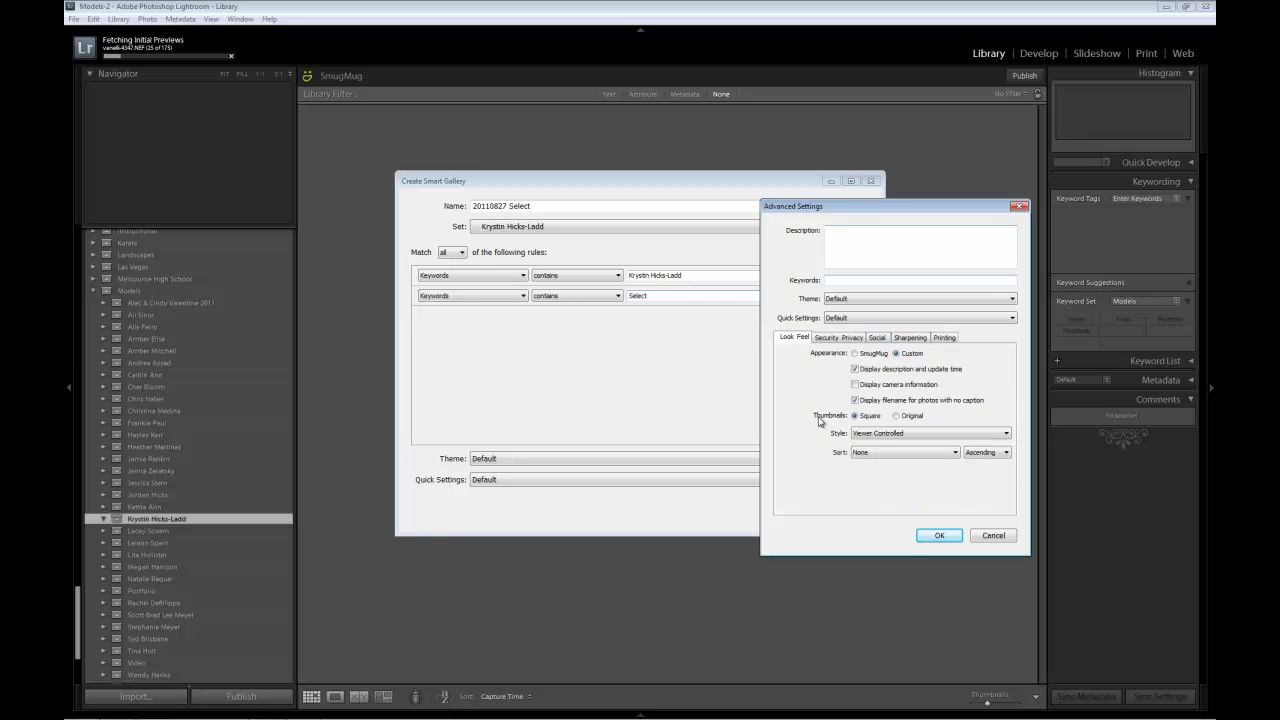
pyautogui.click(897, 416)
pyautogui.click(938, 535)
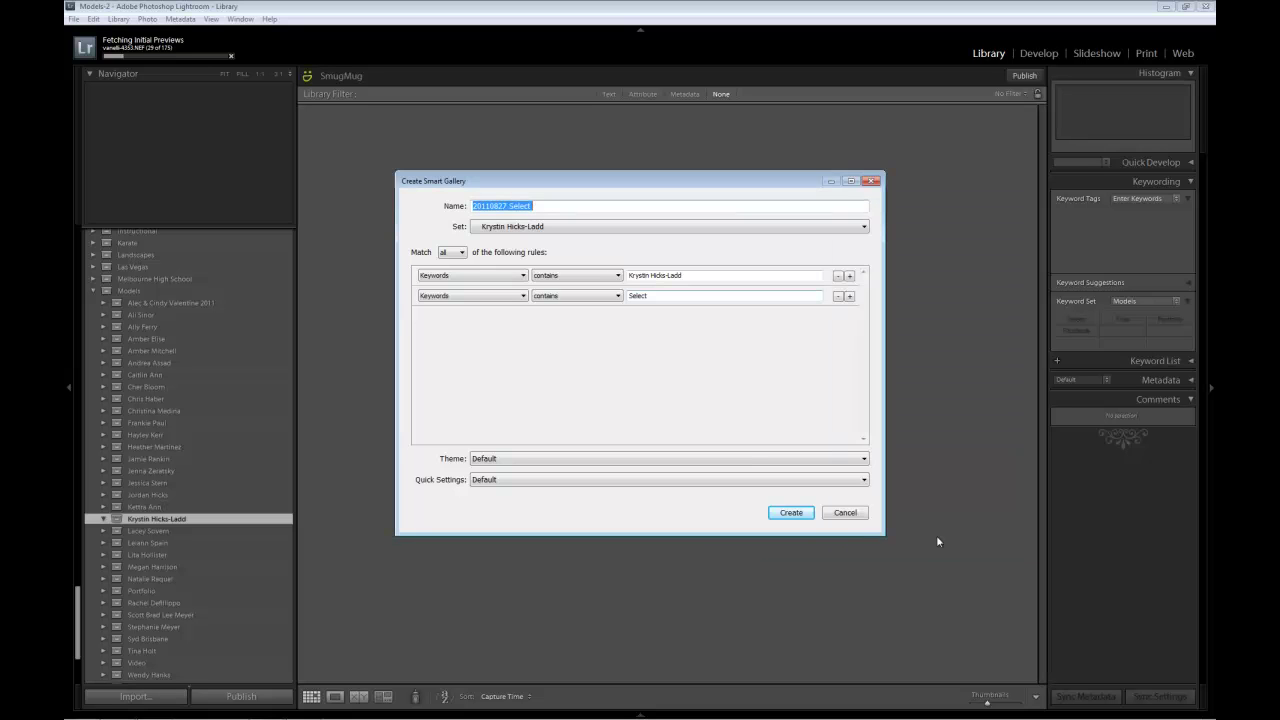
pyautogui.click(793, 514)
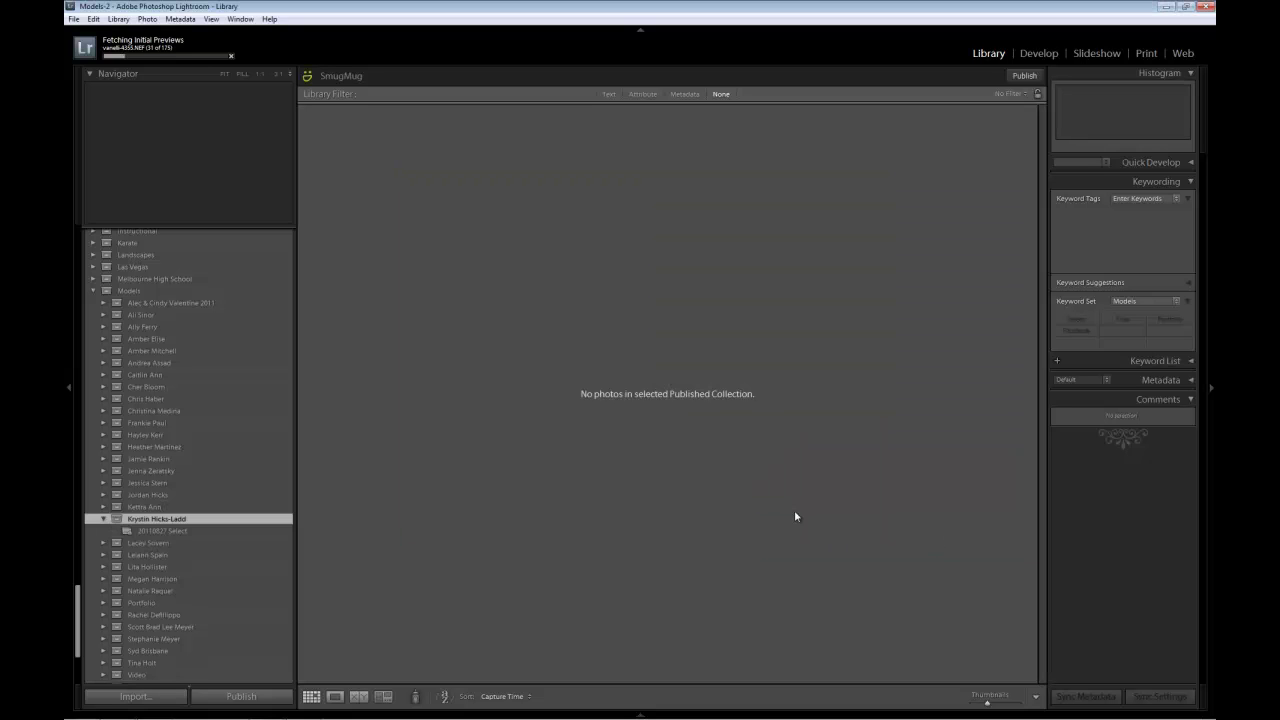
# Step: In the model's SmugMug set, start a smart gallery named '20110827 Final' matching the Final keyword
pyautogui.rightClick(228, 521)
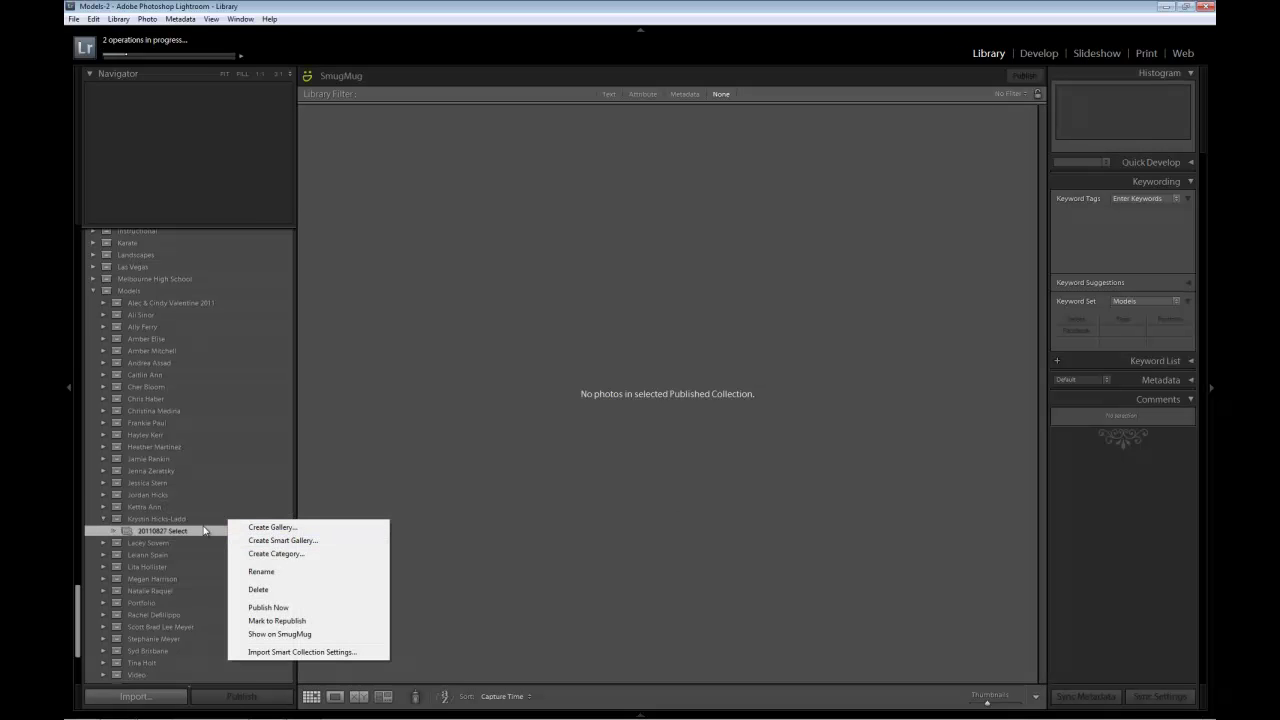
pyautogui.click(190, 521)
pyautogui.rightClick(191, 519)
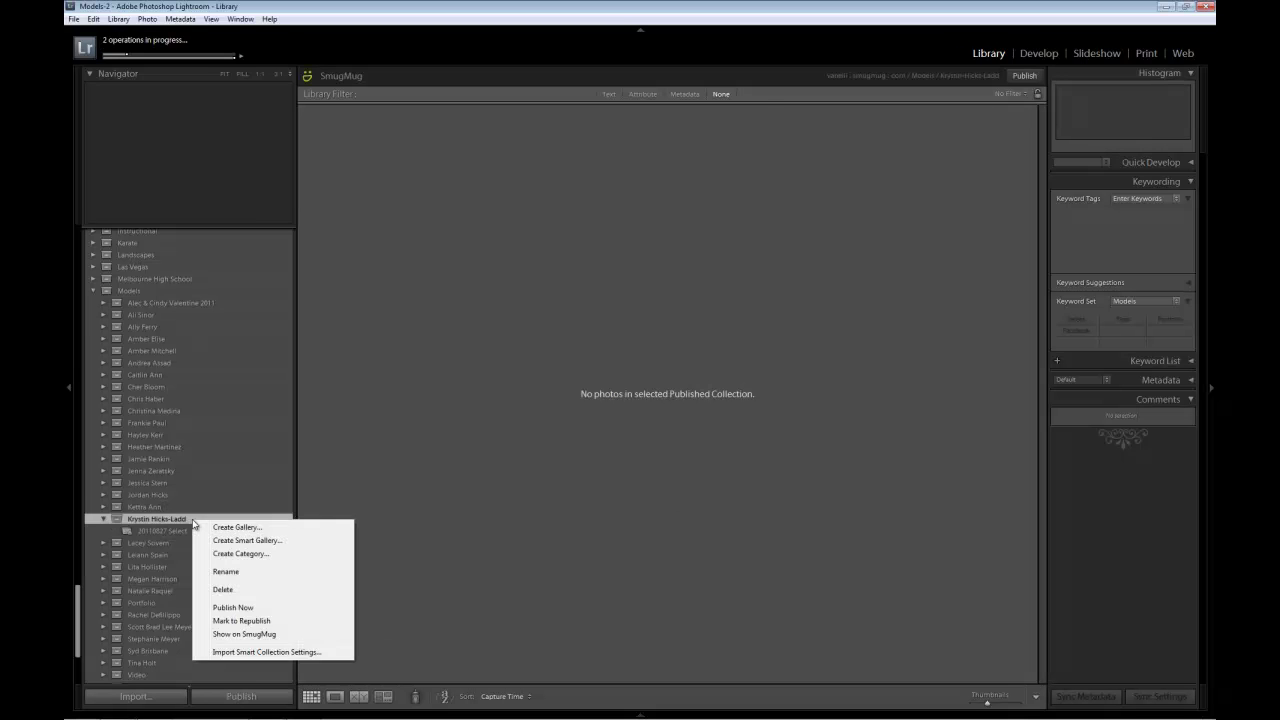
pyautogui.click(285, 546)
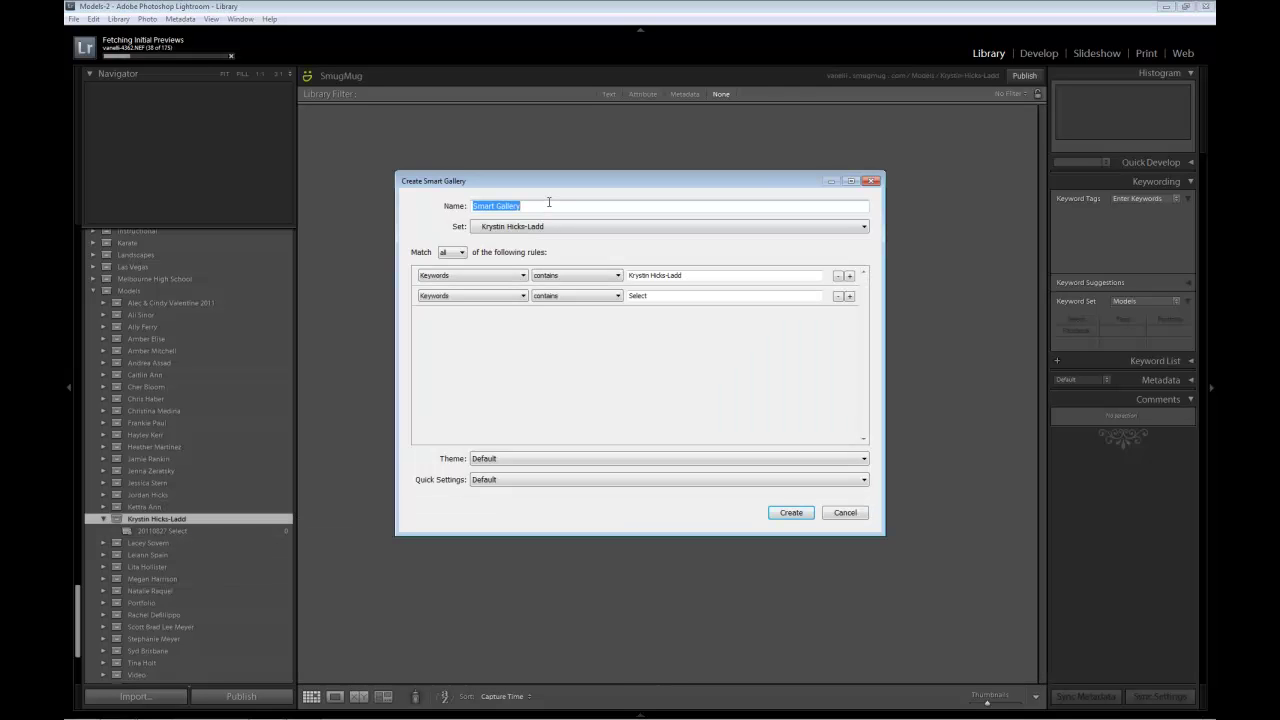
pyautogui.write('20110827 Final')
pyautogui.doubleClick(660, 295)
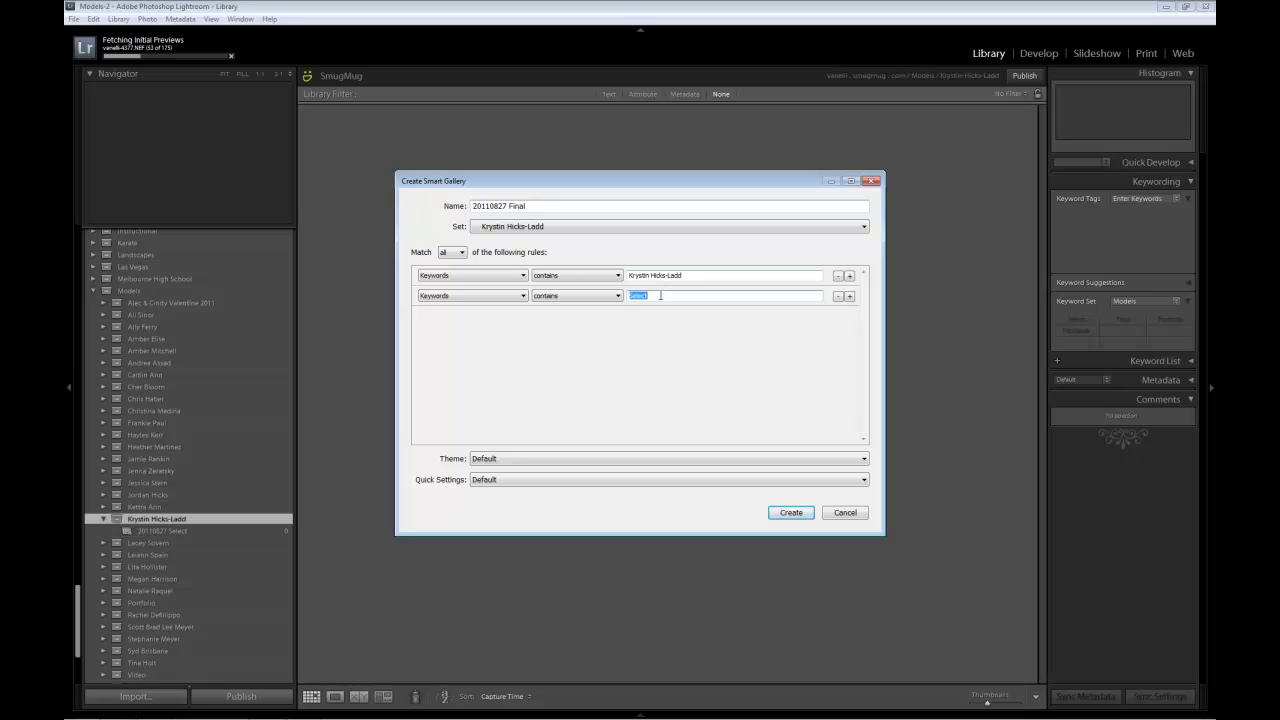
pyautogui.write('Final')
# Step: Set advanced gallery options to original-shape thumbnails, show filenames and hide camera info, then create it
pyautogui.click(715, 484)
pyautogui.click(797, 531)
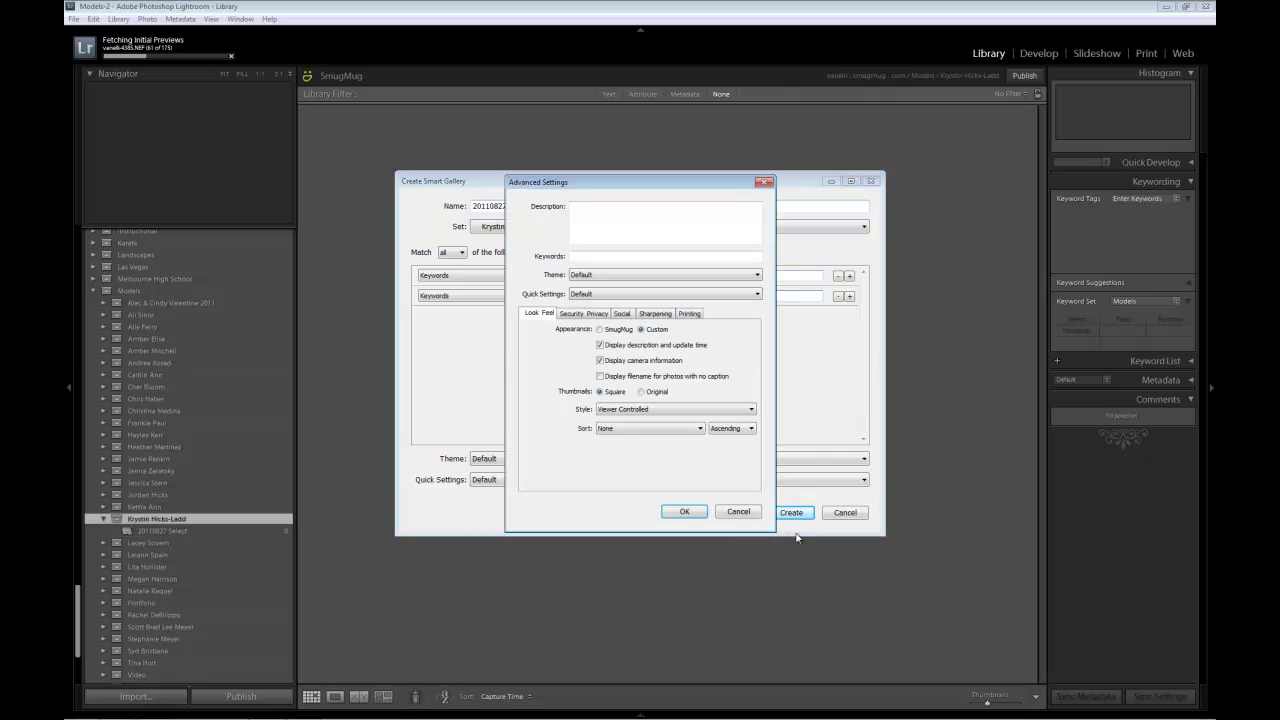
pyautogui.click(655, 394)
pyautogui.click(613, 377)
pyautogui.click(611, 361)
pyautogui.click(592, 314)
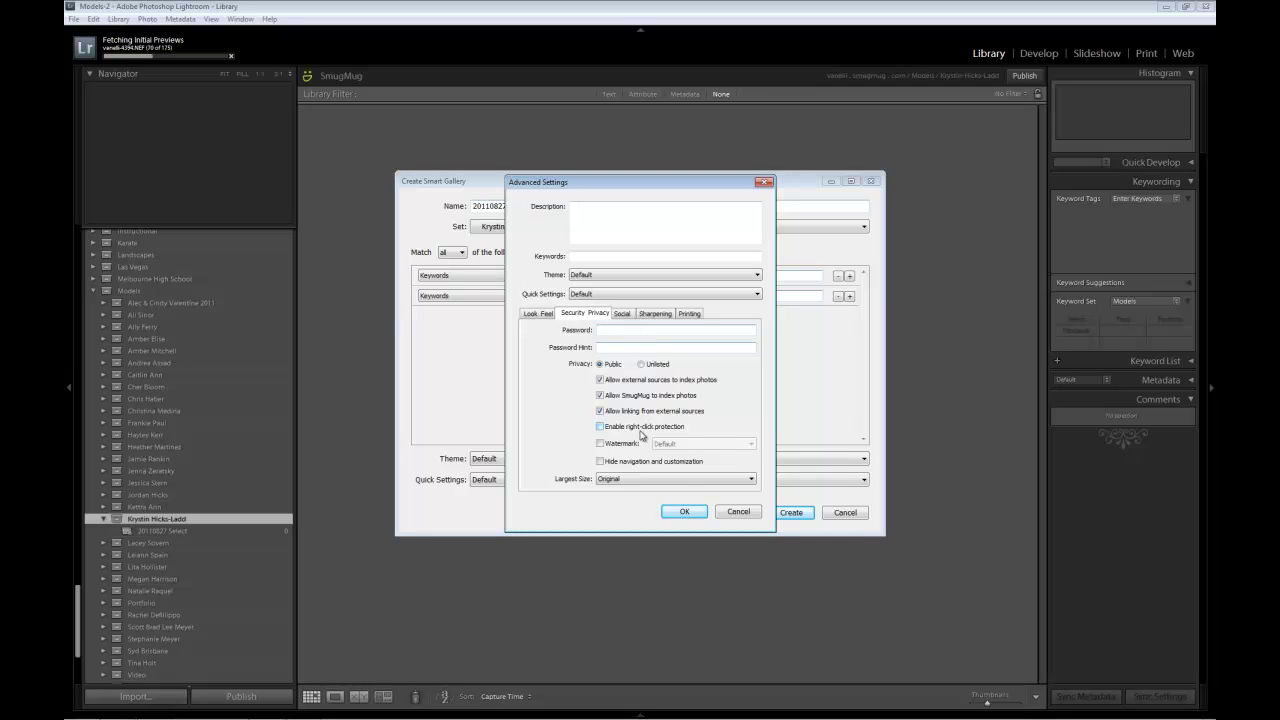
pyautogui.click(690, 512)
pyautogui.click(788, 513)
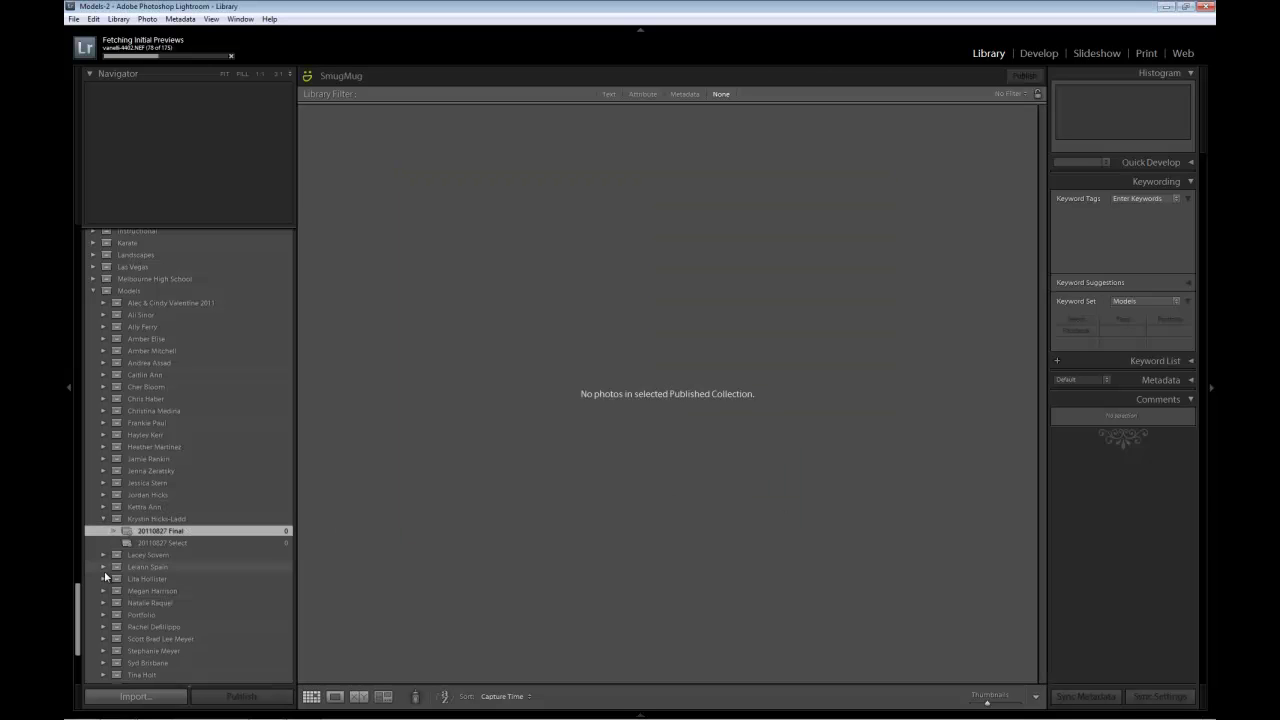
# Step: Start a smart collection under the Facebook publish service, named after the model
pyautogui.scroll(3, 79, 604)
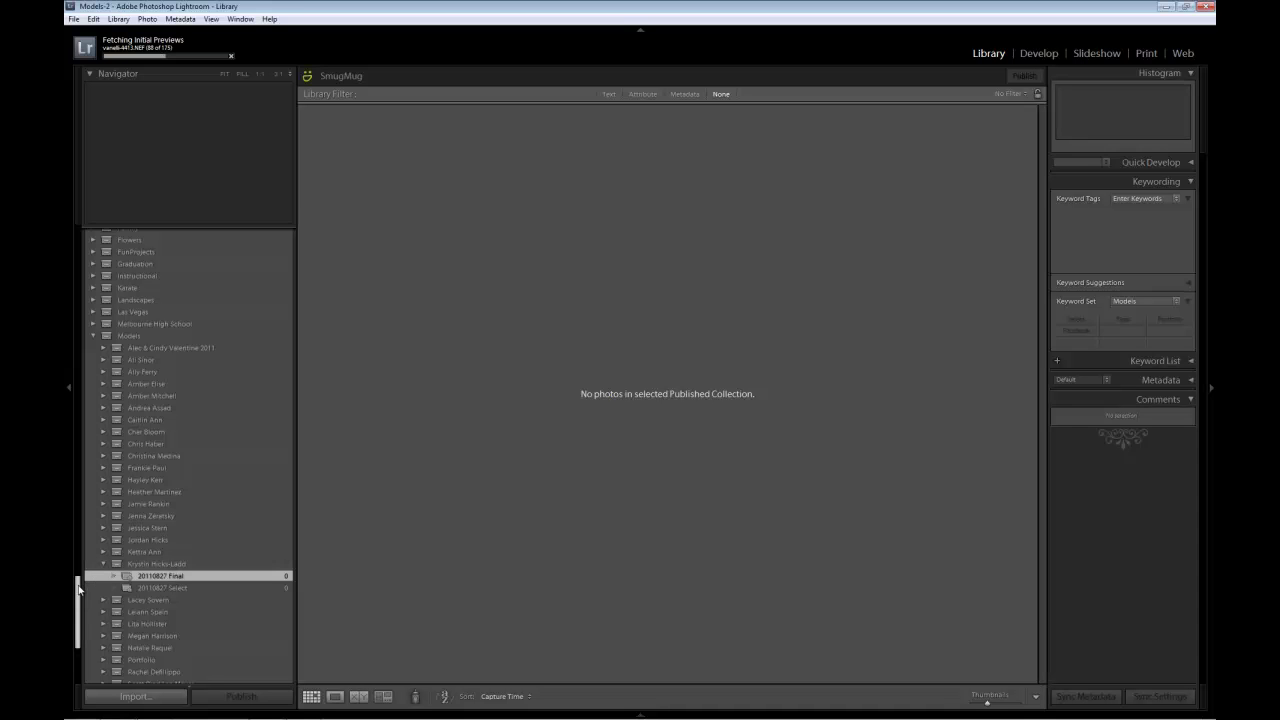
pyautogui.moveTo(68, 405); pyautogui.dragTo(68, 512)
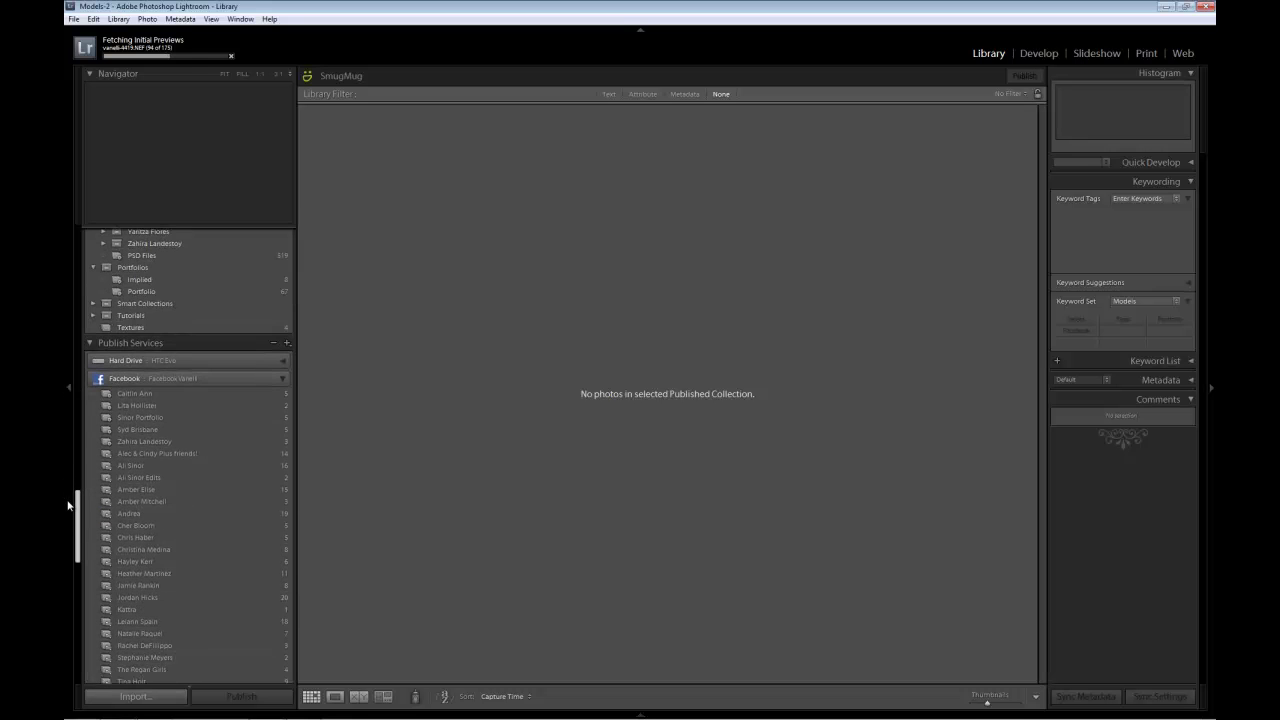
pyautogui.rightClick(247, 379)
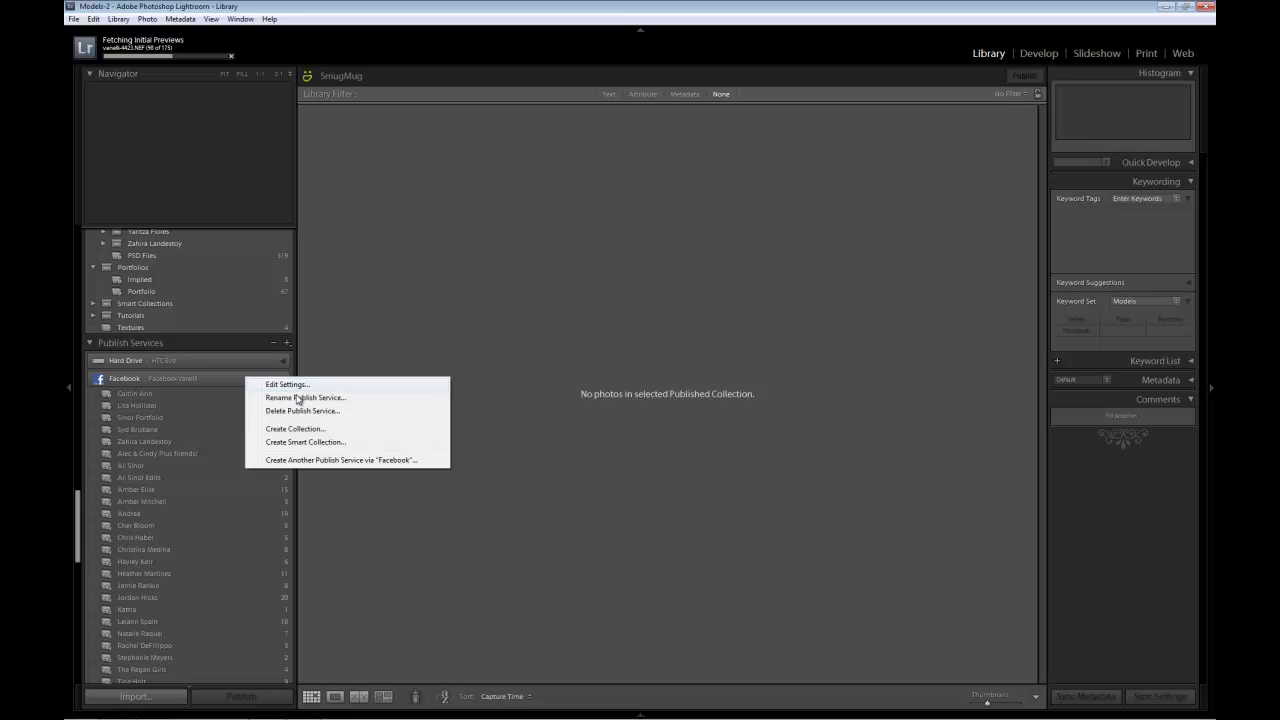
pyautogui.click(345, 442)
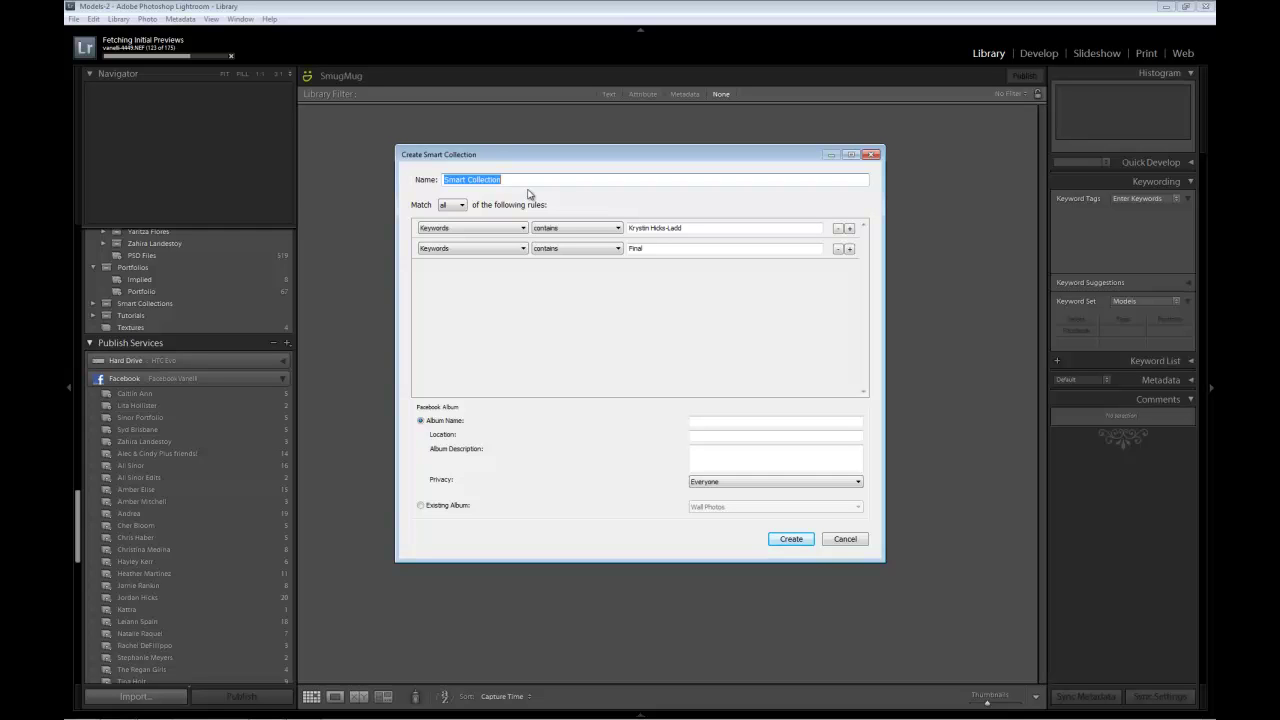
# Step: Change the second rule's keyword to Facebook, set the album name to the model's name, and create it
pyautogui.doubleClick(666, 247)
pyautogui.write('Facebook')
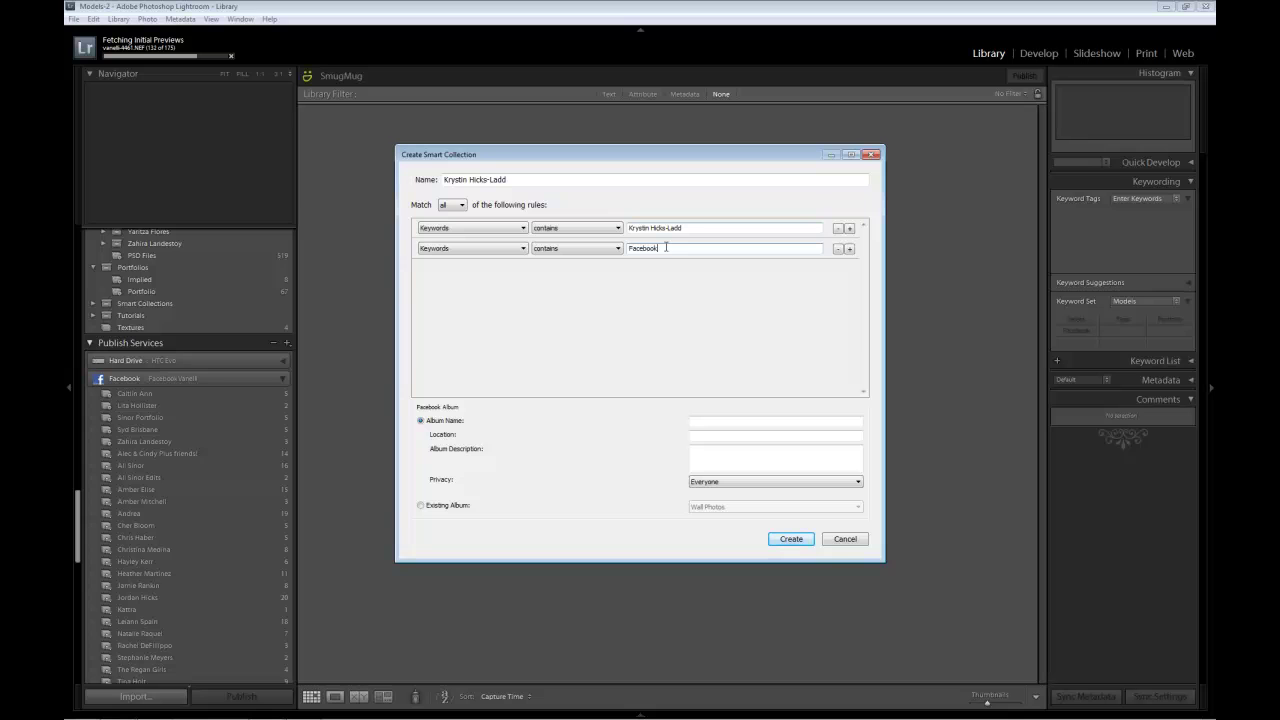
pyautogui.click(709, 424)
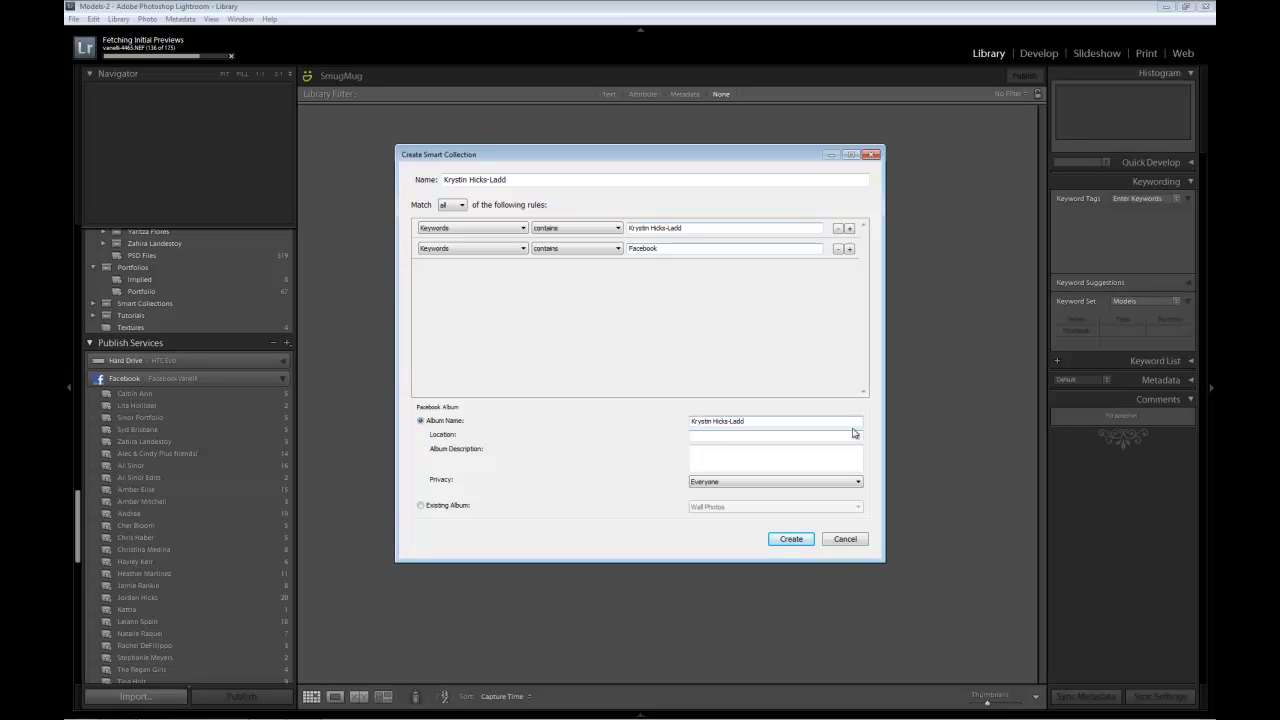
pyautogui.click(822, 438)
pyautogui.click(798, 540)
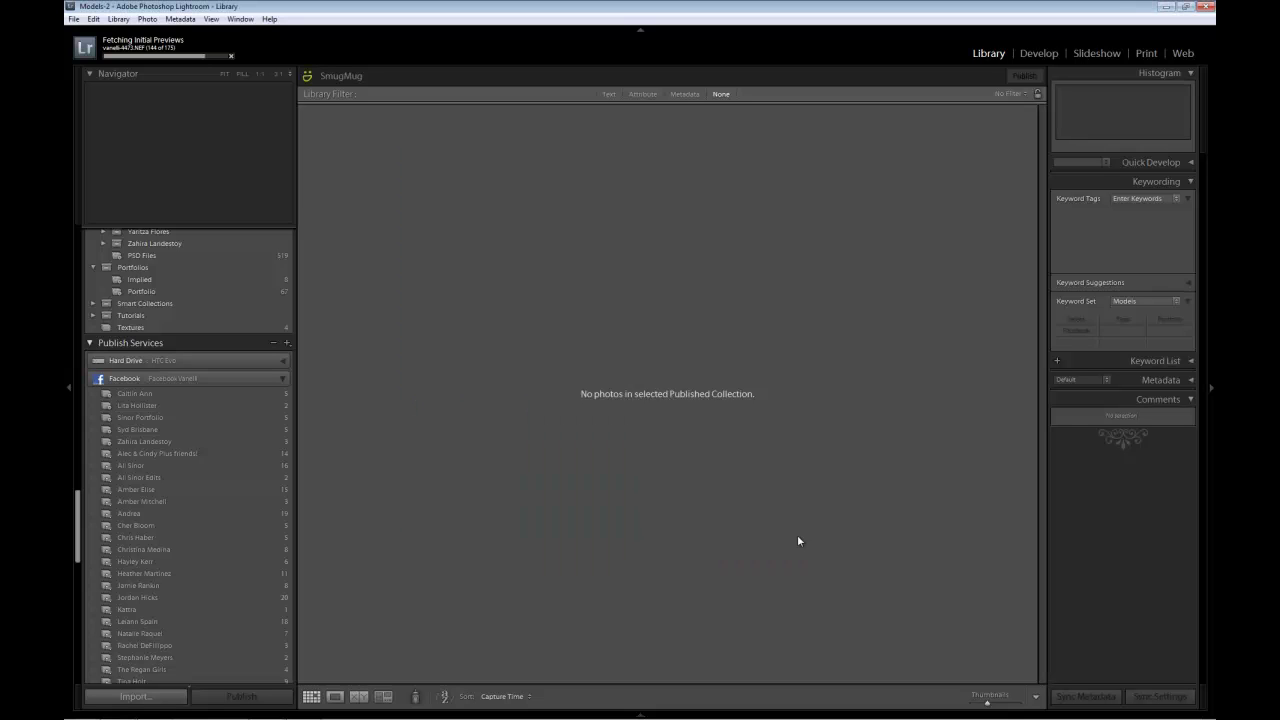
# Step: Display the 20110827 Test Shoot folder's photos in the grid, enlarged to five thumbnails per row
pyautogui.moveTo(80, 507); pyautogui.dragTo(83, 547)
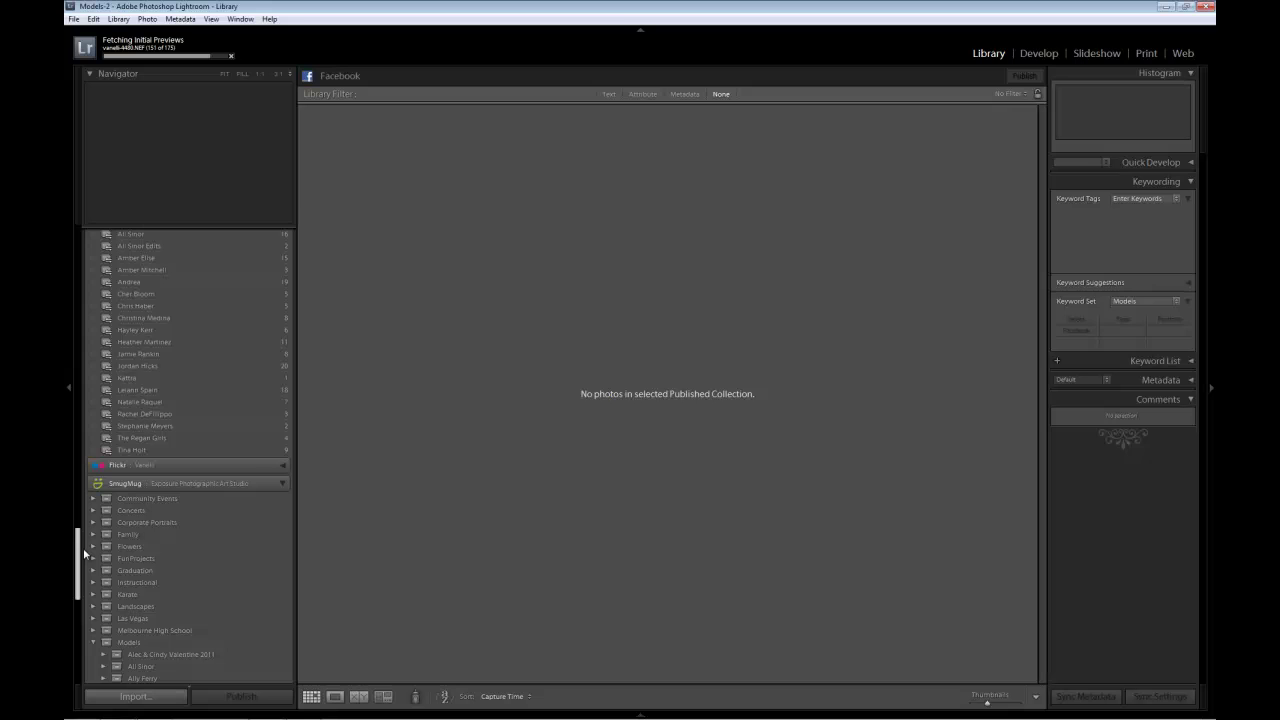
pyautogui.moveTo(85, 552)
pyautogui.mouseDown()
pyautogui.moveTo(87, 566)
pyautogui.moveTo(81, 530)
pyautogui.mouseUp()
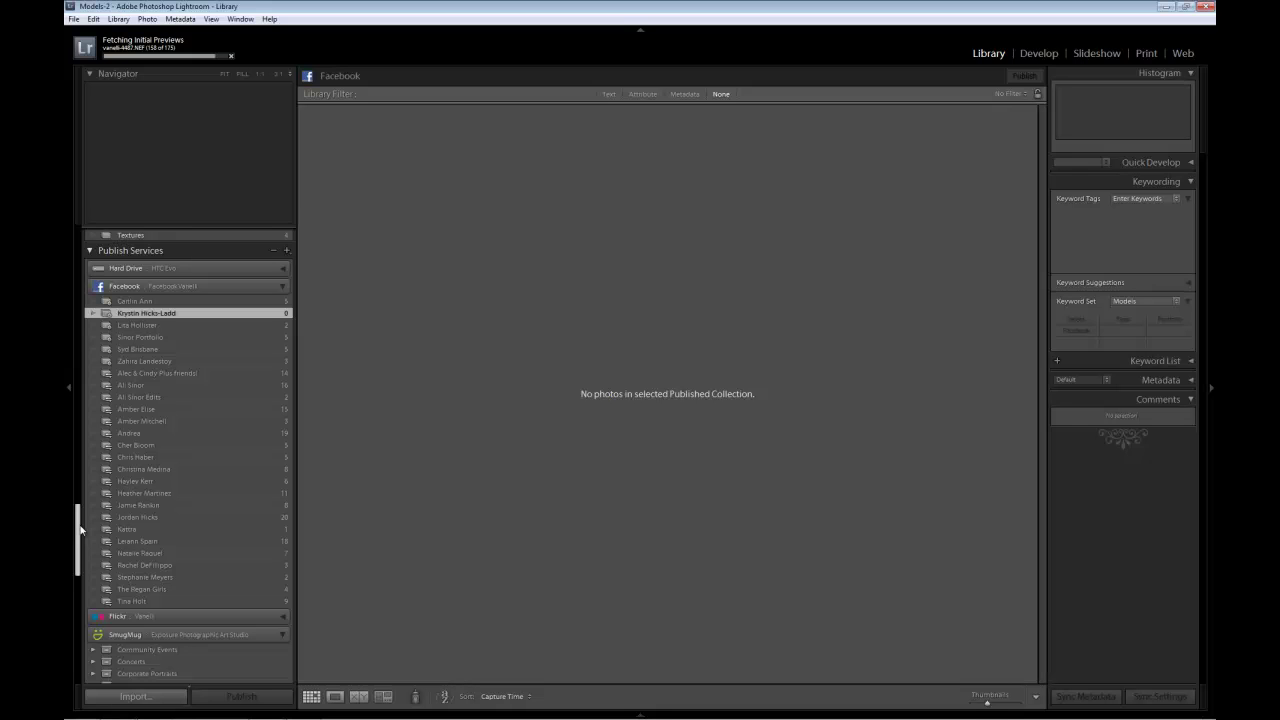
pyautogui.moveTo(81, 530); pyautogui.dragTo(81, 455)
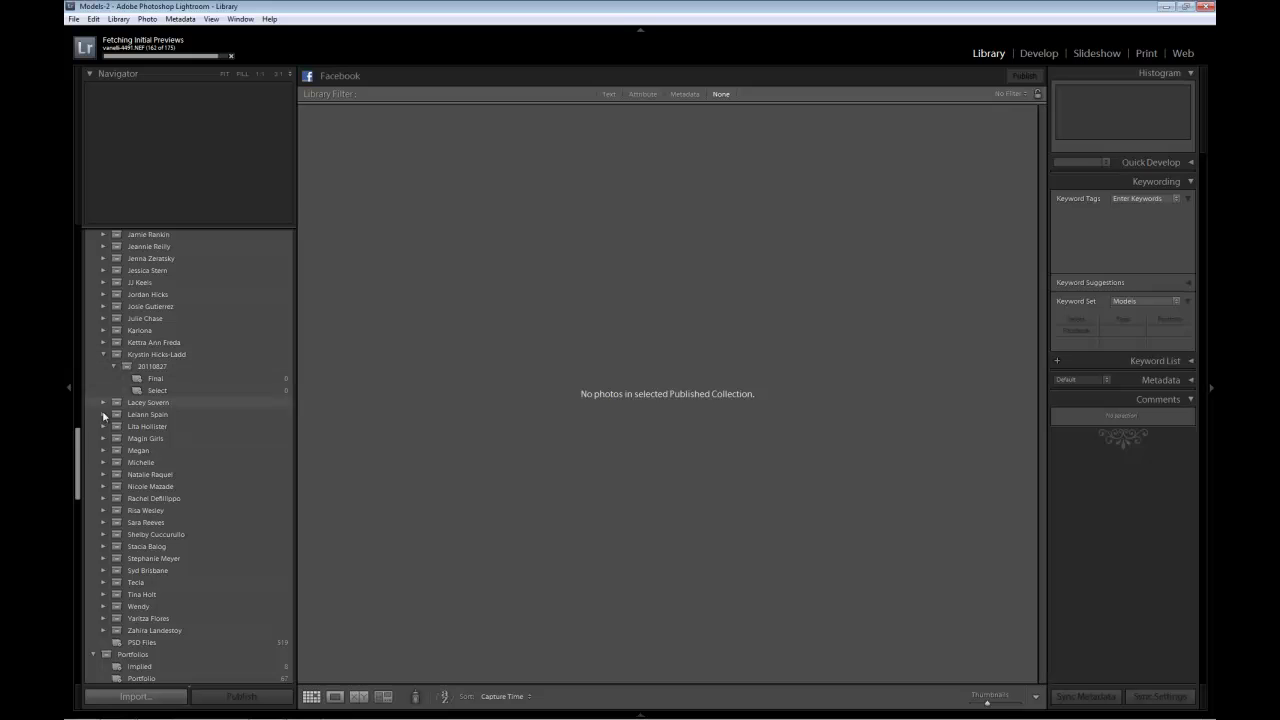
pyautogui.moveTo(77, 445); pyautogui.dragTo(80, 318)
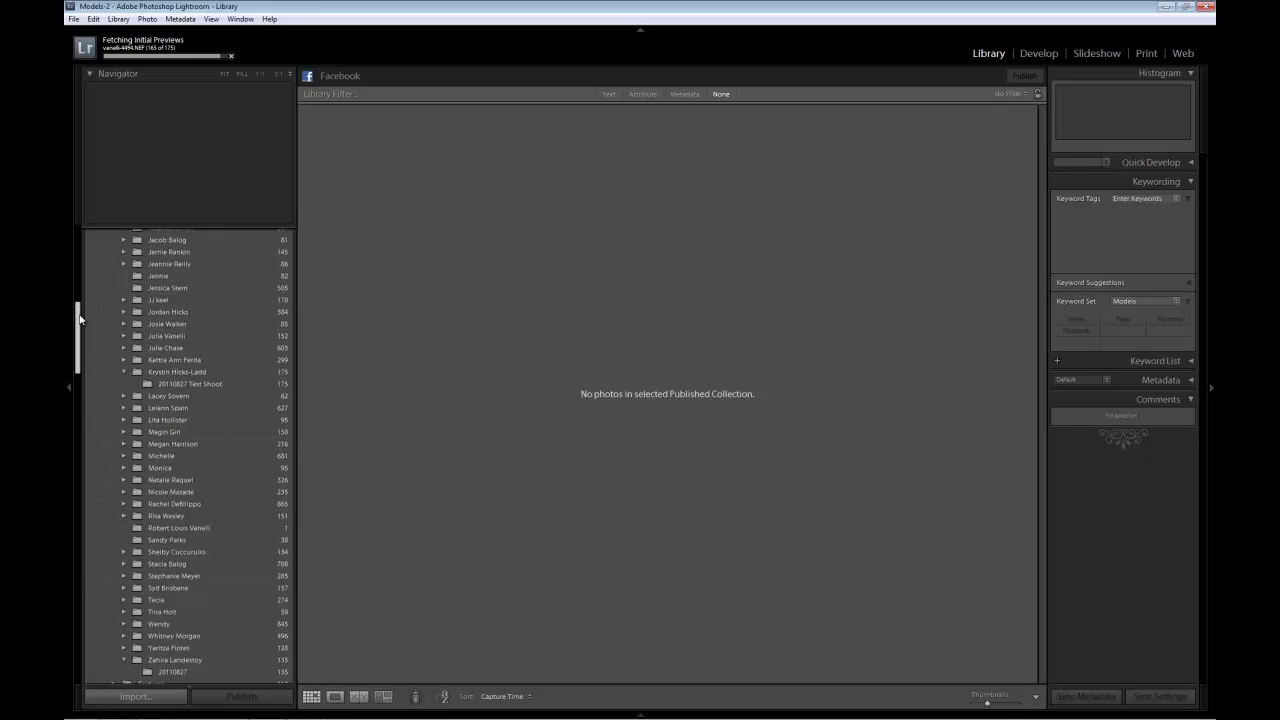
pyautogui.click(212, 384)
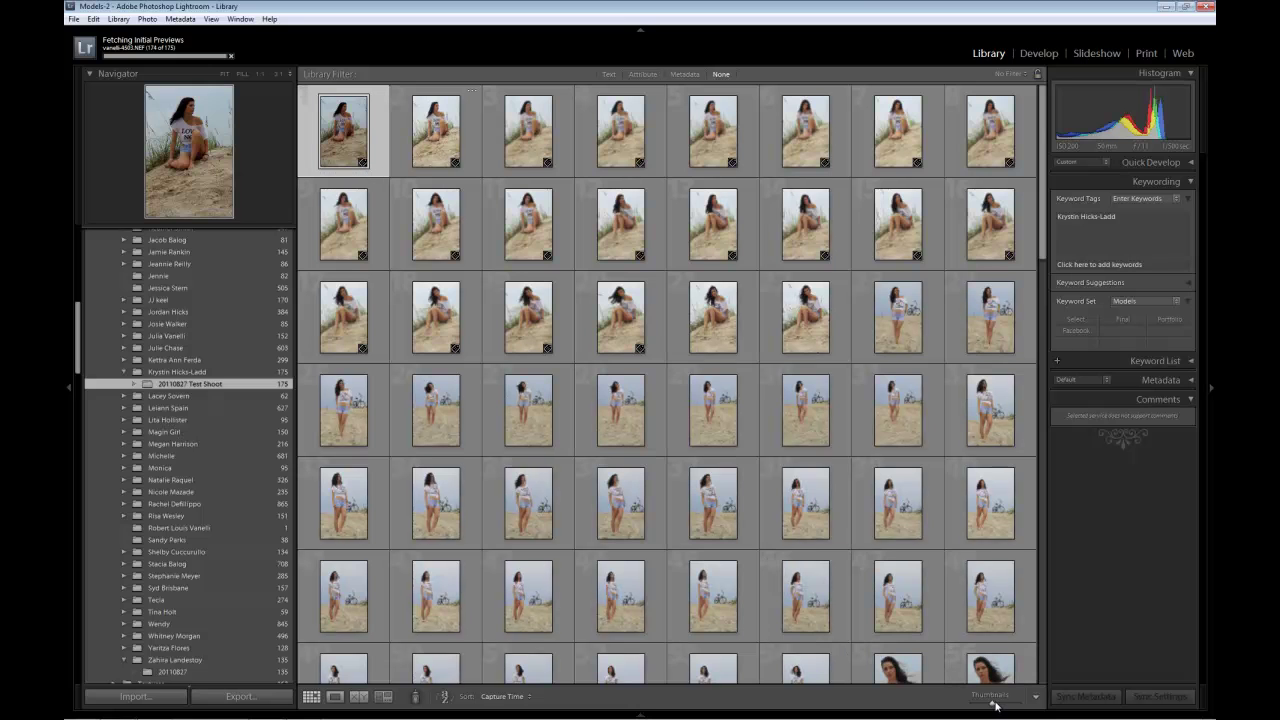
pyautogui.moveTo(987, 702); pyautogui.dragTo(995, 703)
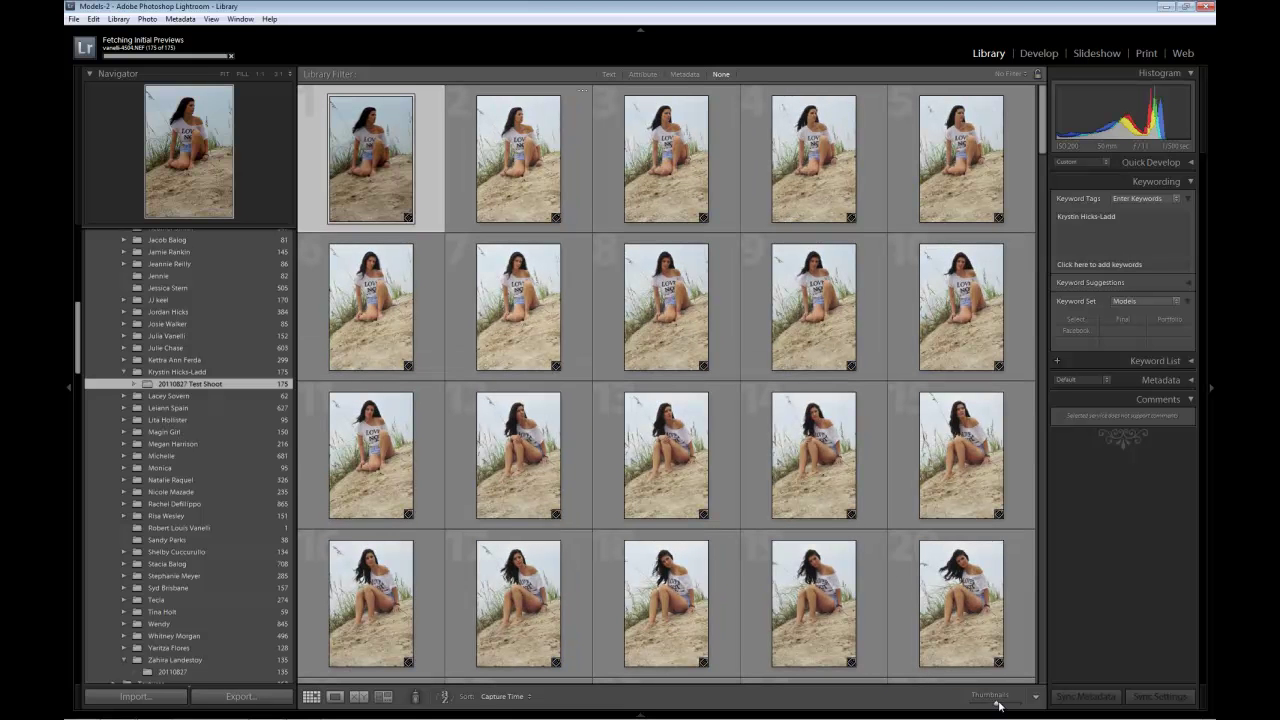
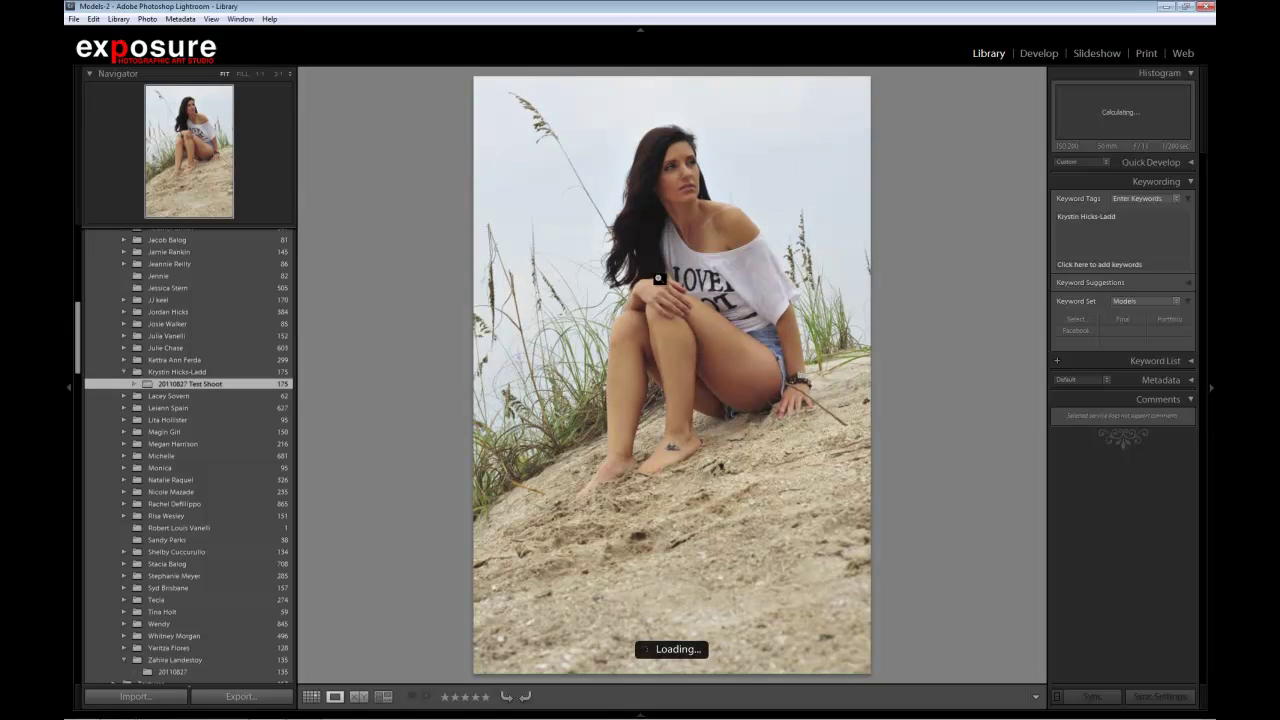
# Step: Flag the sitting shot and the standing bicycle shot as picks while stepping through the shoot
pyautogui.press('Right')
pyautogui.press('Right')
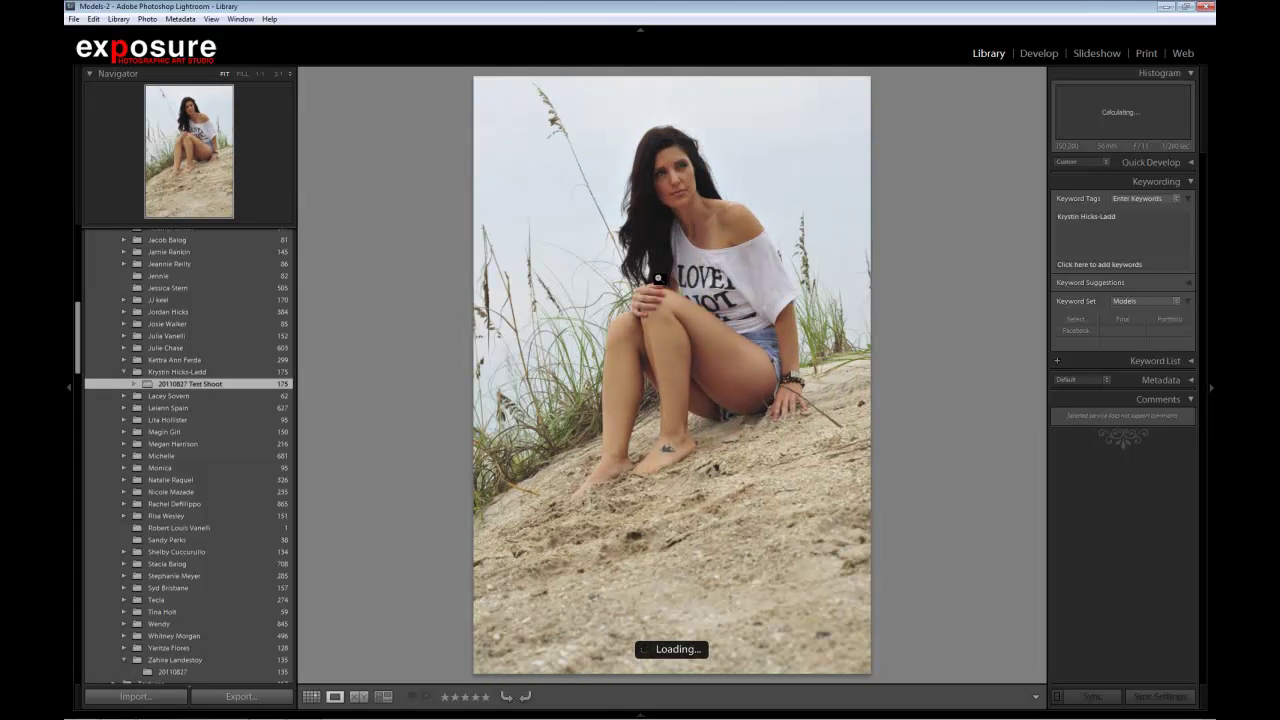
pyautogui.press('p')
pyautogui.press('Right')
pyautogui.press('Right')
pyautogui.press('Right')
pyautogui.press('Right')
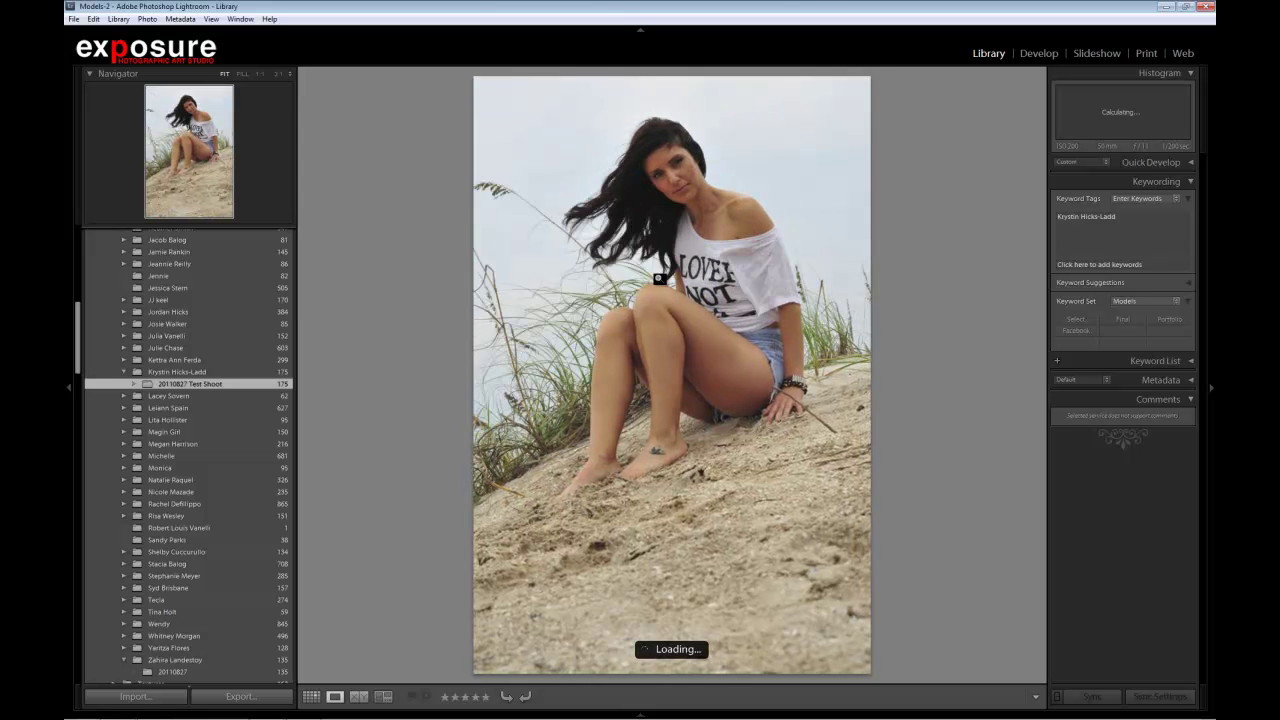
pyautogui.press('Right')
pyautogui.press('Right')
pyautogui.press('Right')
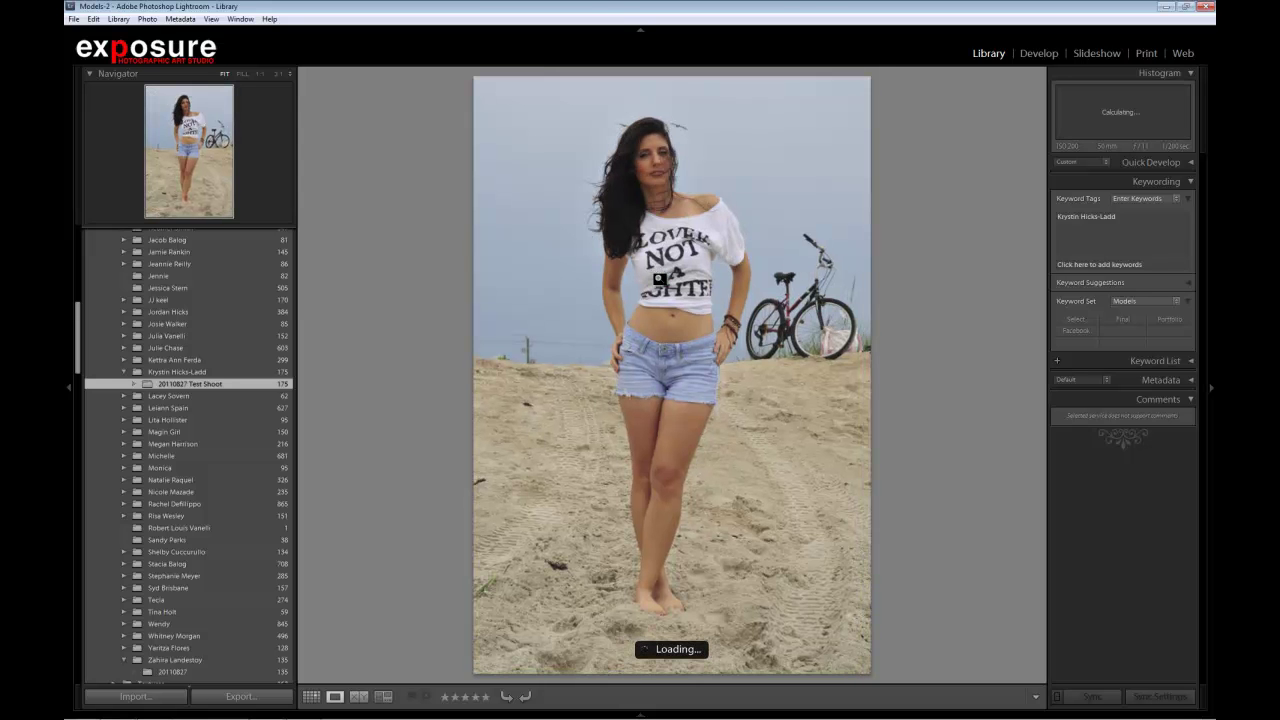
pyautogui.press('Right')
pyautogui.press('Right')
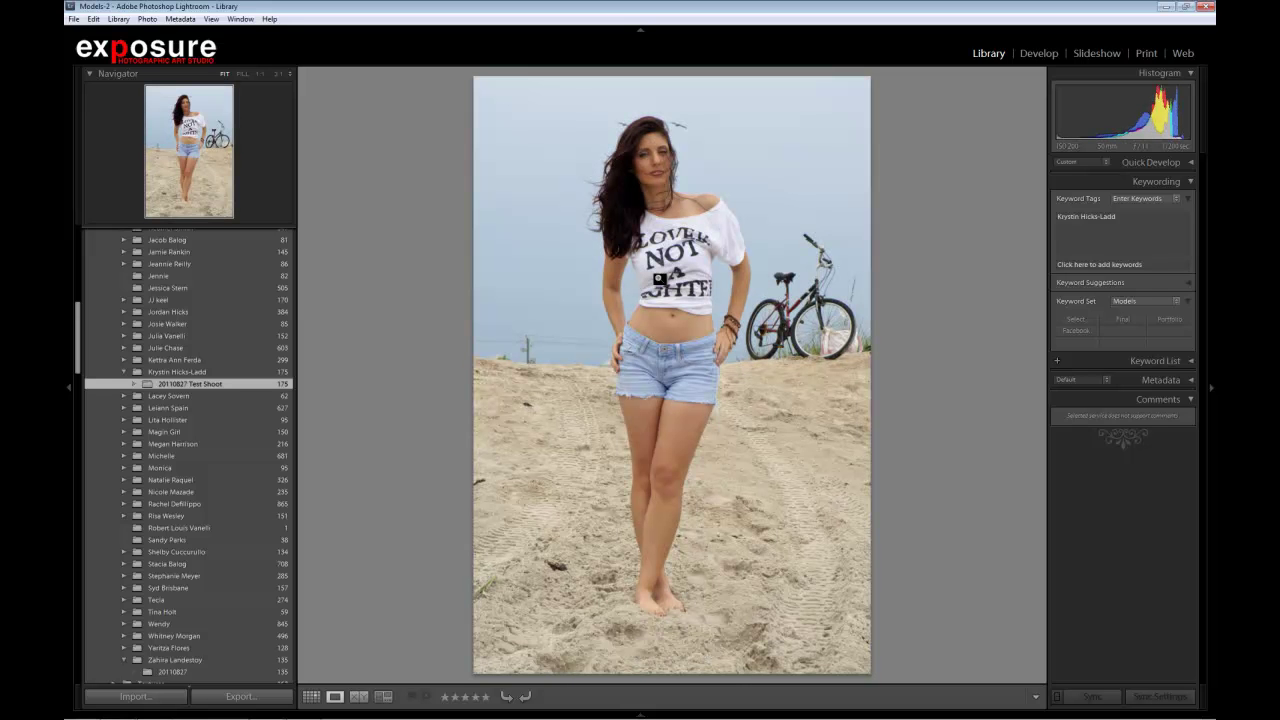
pyautogui.press('p')
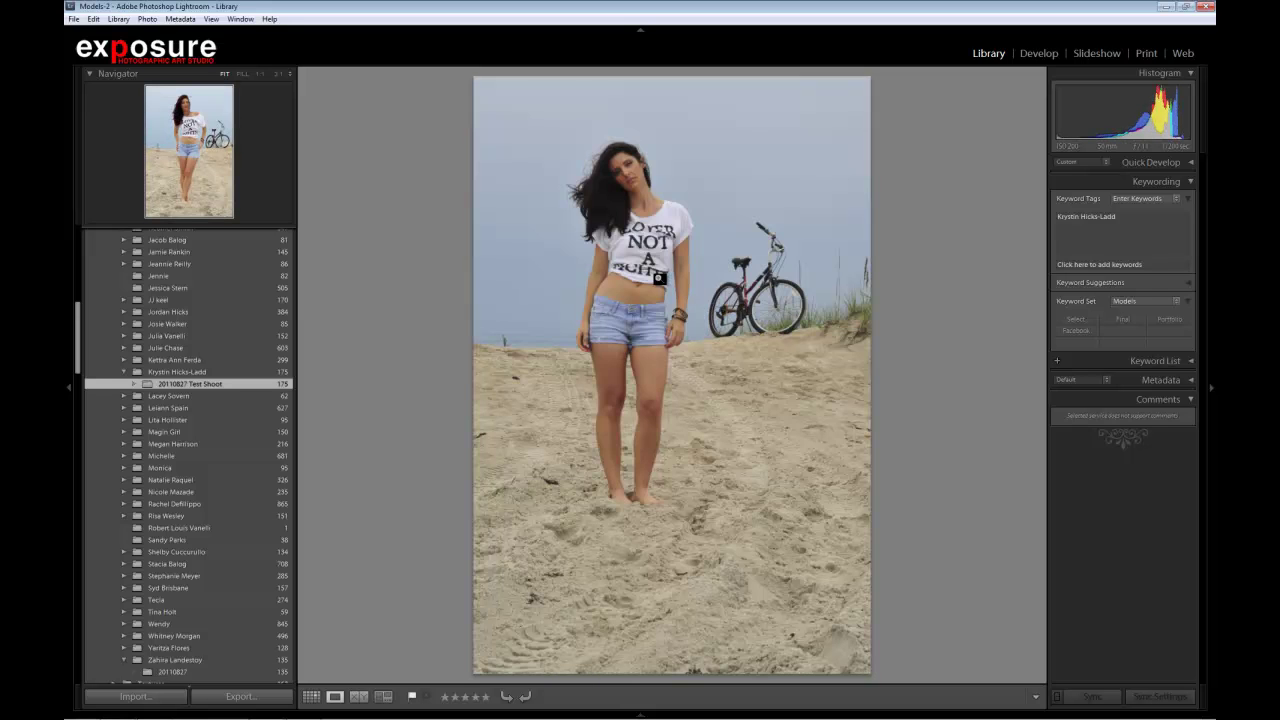
pyautogui.press('Right')
pyautogui.press('Right')
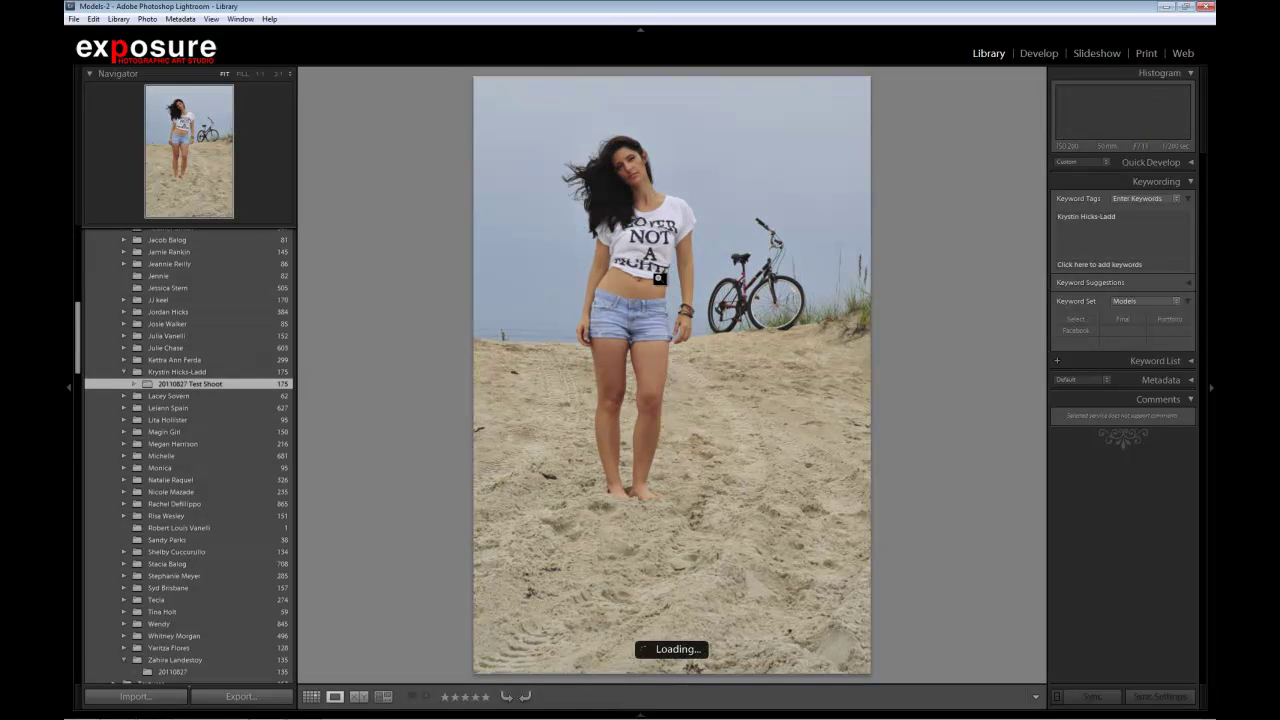
pyautogui.press('Right')
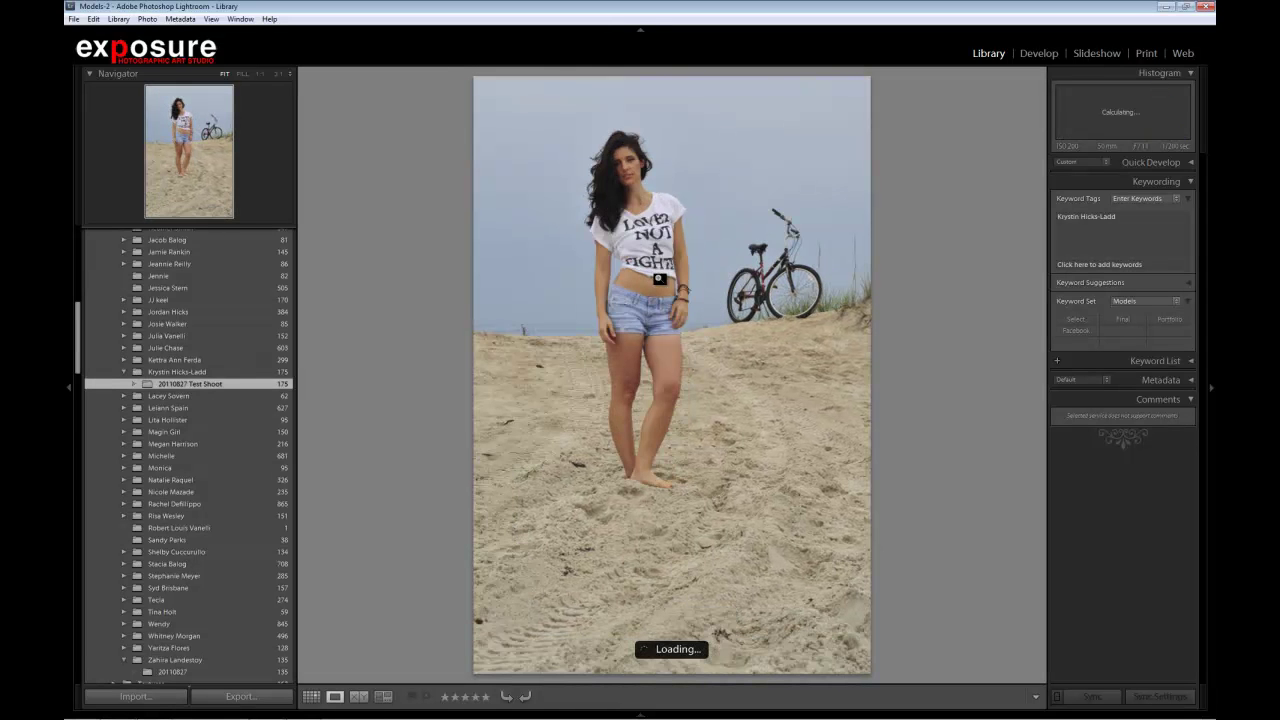
pyautogui.press('Right')
pyautogui.press('Right')
pyautogui.press('Right')
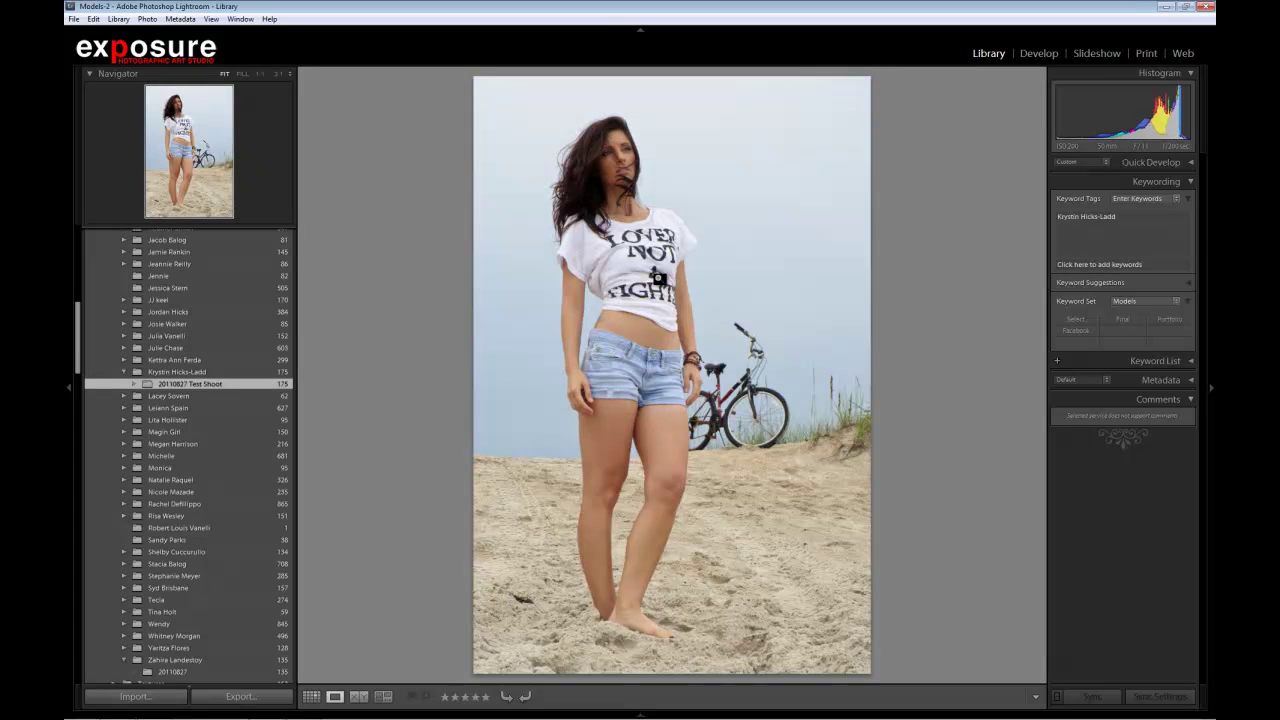
# Step: Flag two more beach shots as picks, then skip ahead through the later shots
pyautogui.hotkey('shift', 'p')
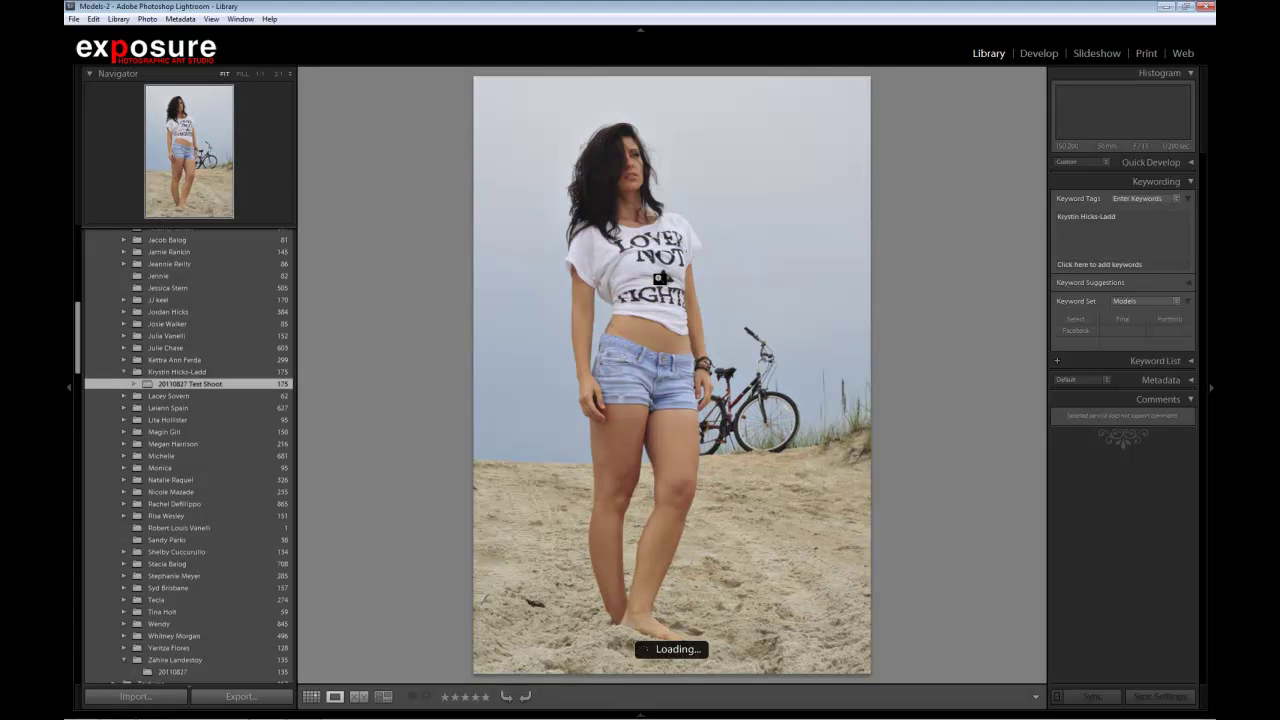
pyautogui.press('Right')
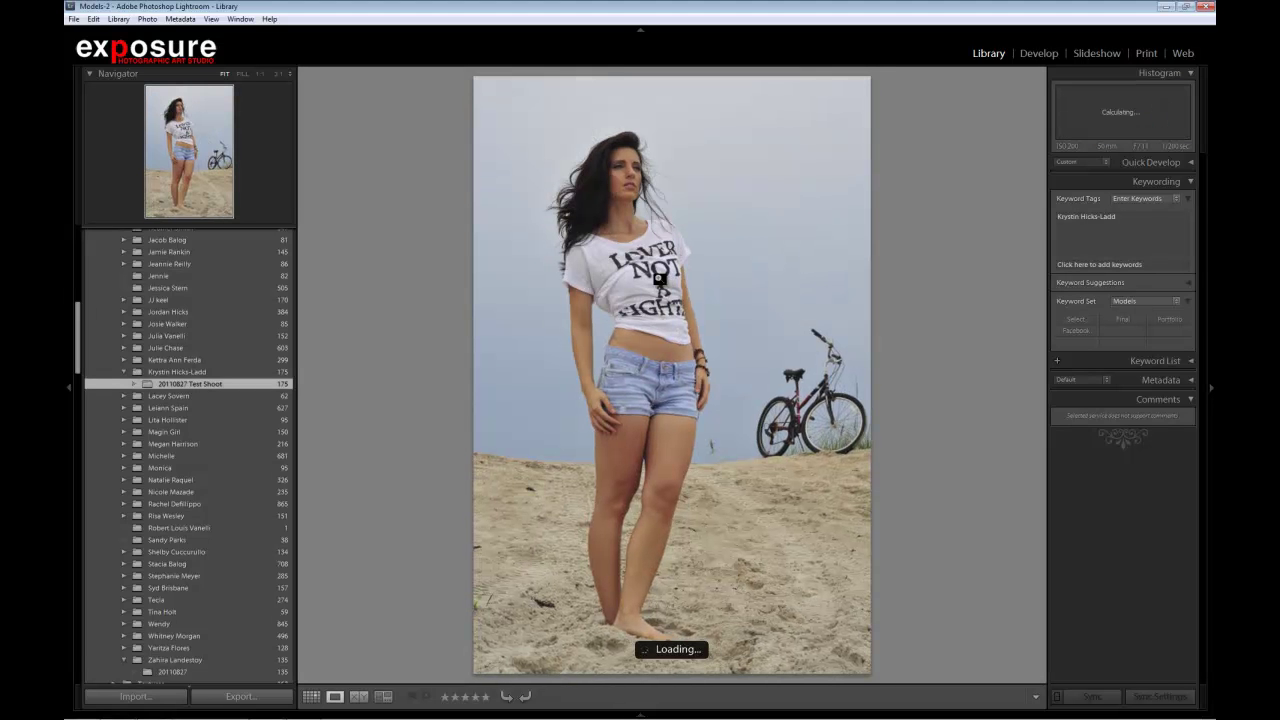
pyautogui.hotkey('shift', 'p')
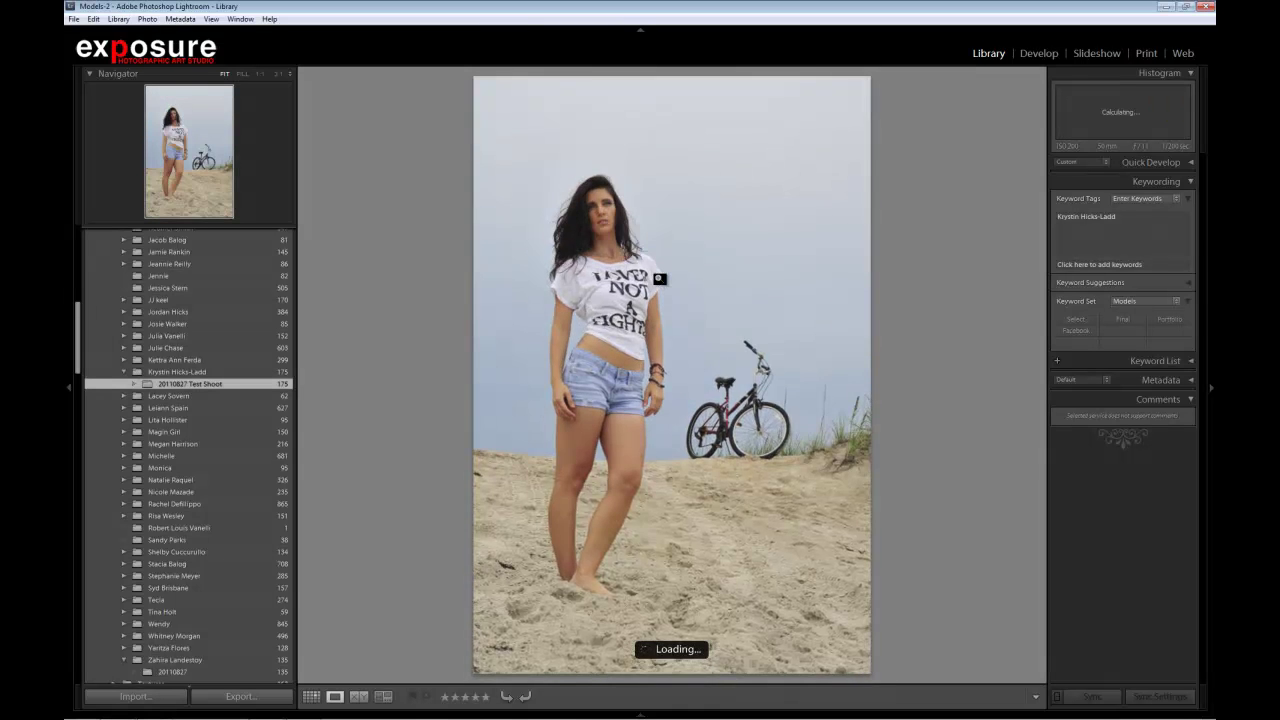
pyautogui.press('Right')
pyautogui.press('Right')
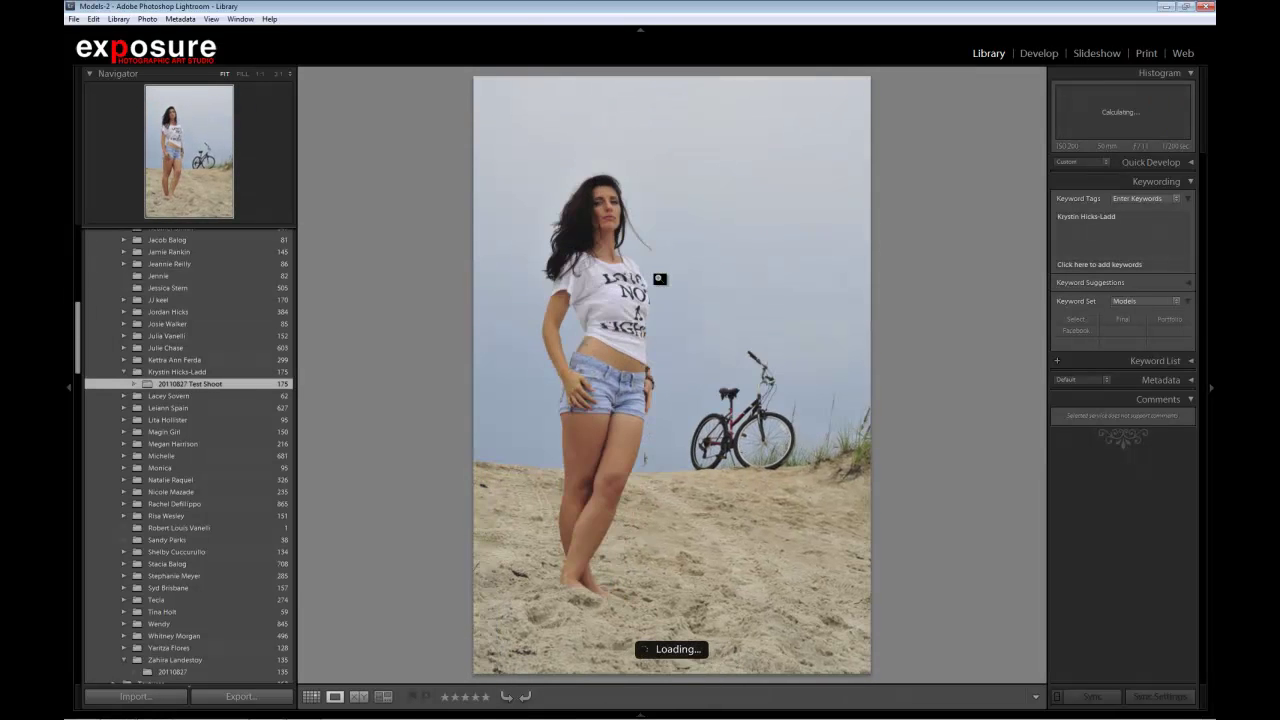
pyautogui.press('Right')
pyautogui.press('Right')
pyautogui.press('Right')
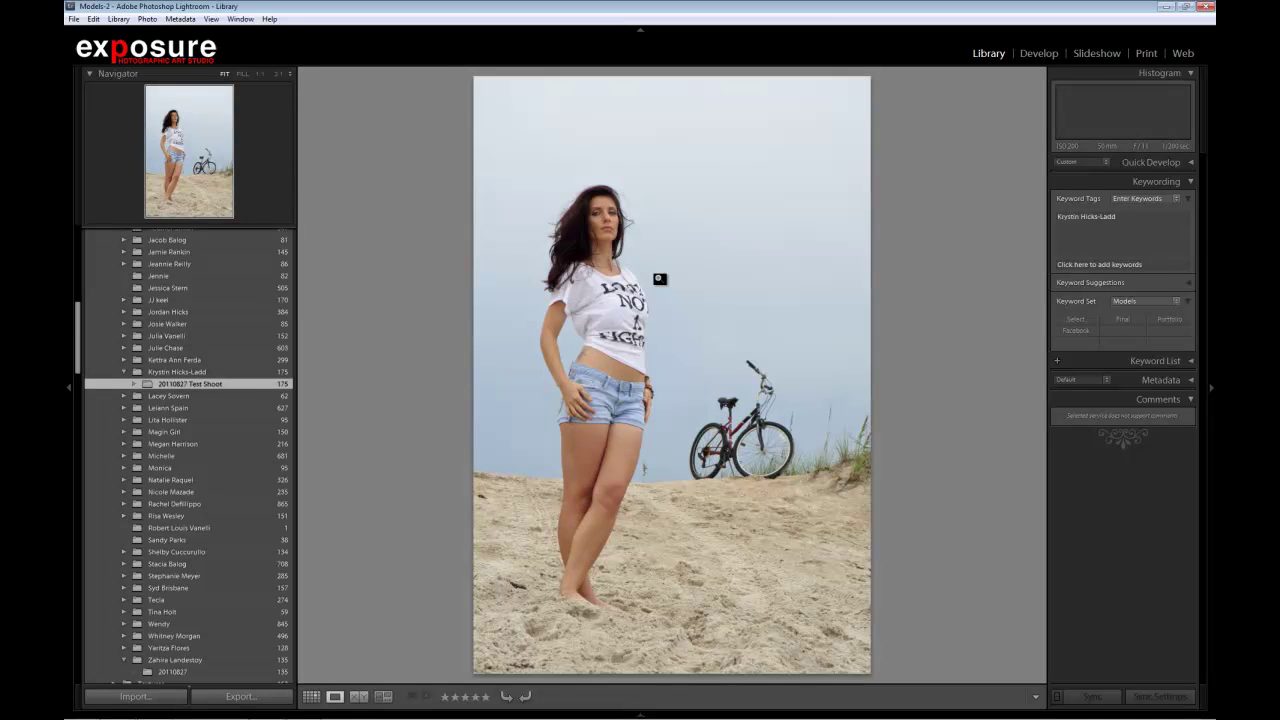
pyautogui.press('Right')
pyautogui.press('Right')
pyautogui.press('Right')
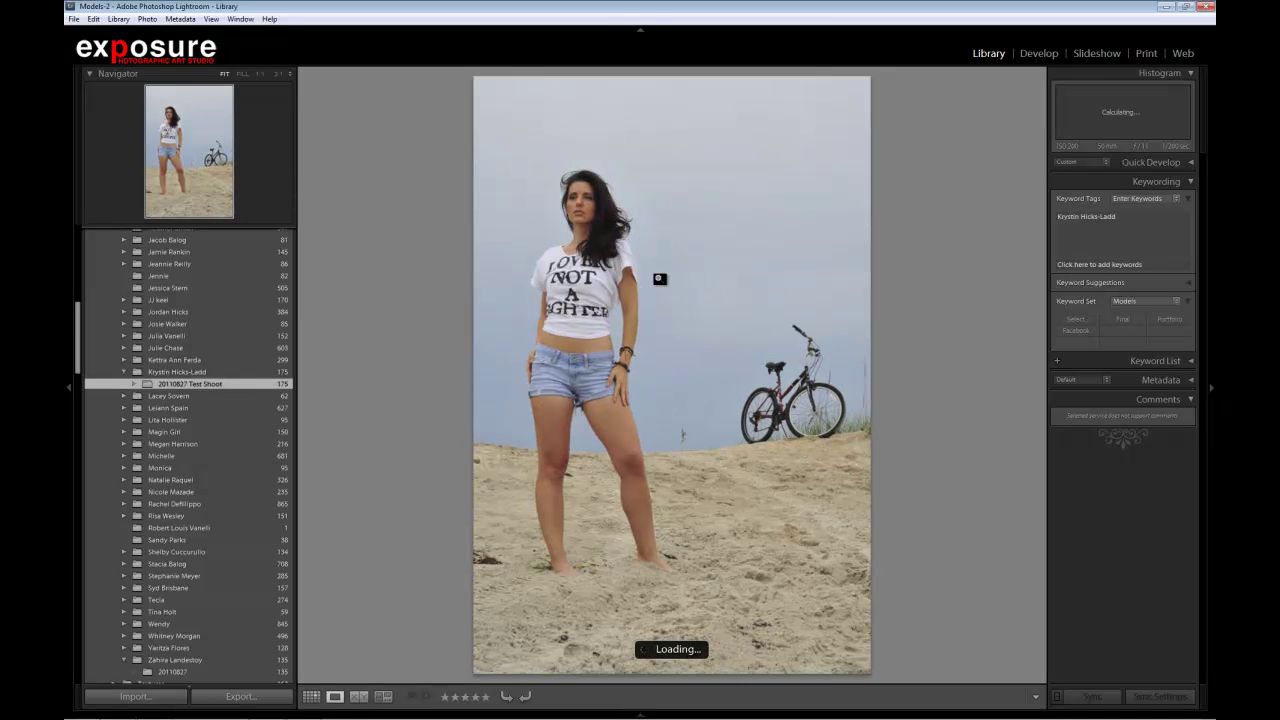
pyautogui.press('Right')
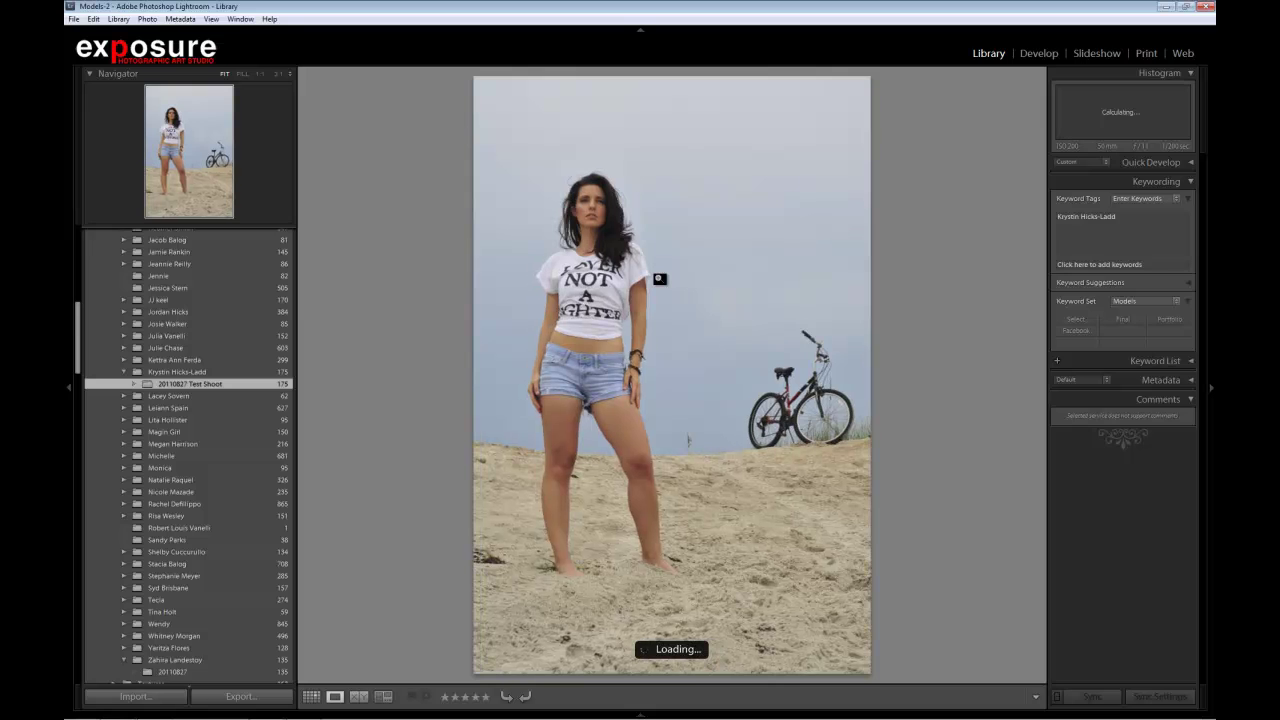
pyautogui.press('Right')
# Step: Flag two close-up beach portraits as picks, advancing to the turtle photo
pyautogui.press('p')
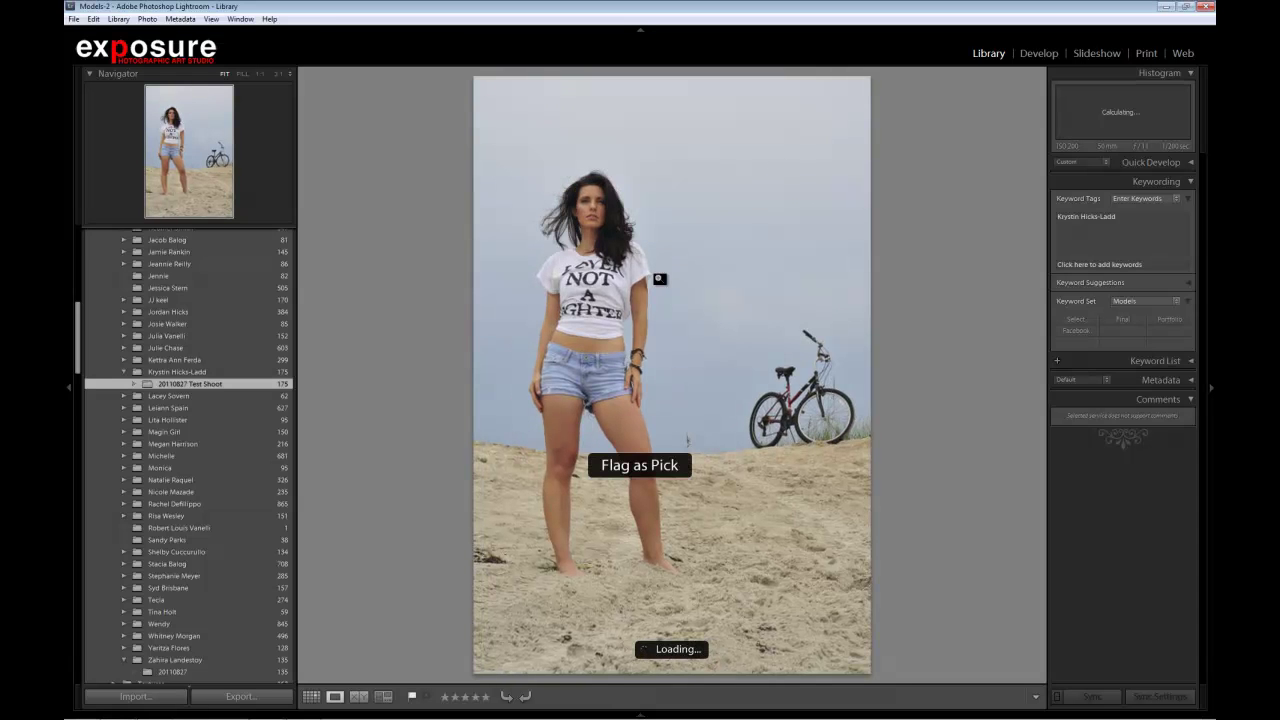
pyautogui.press('Right')
pyautogui.press('Right')
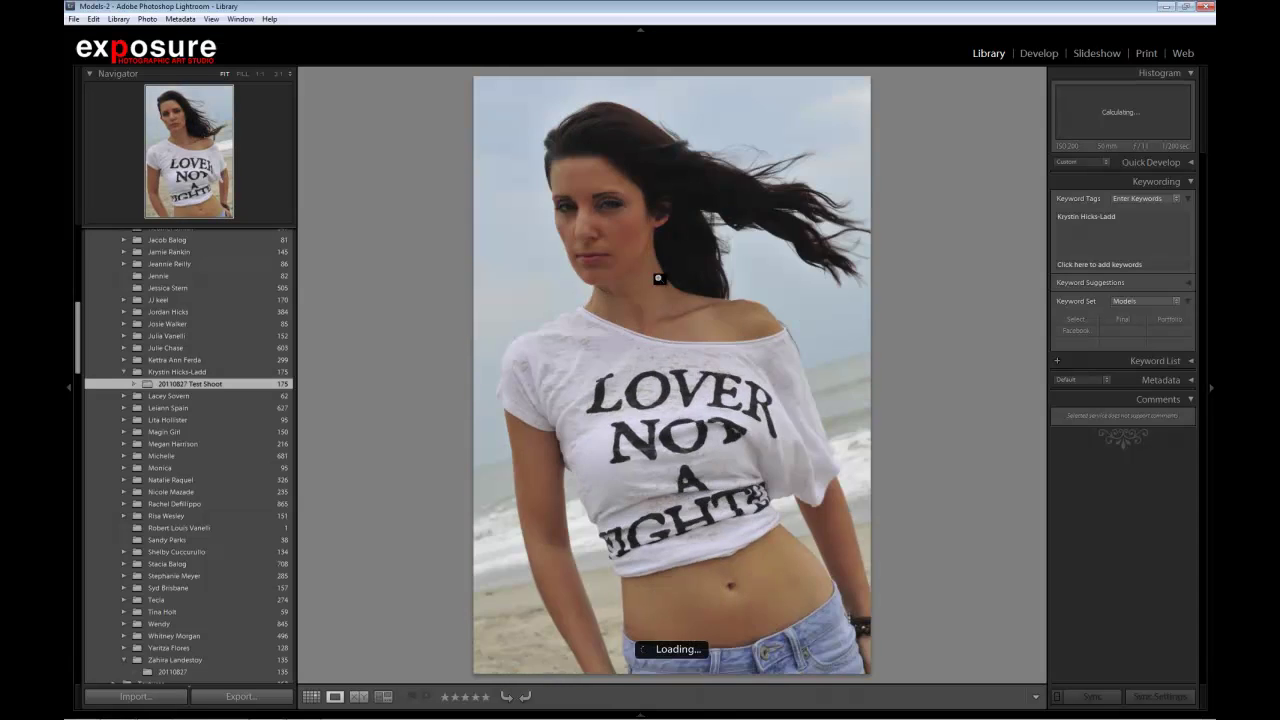
pyautogui.press('Right')
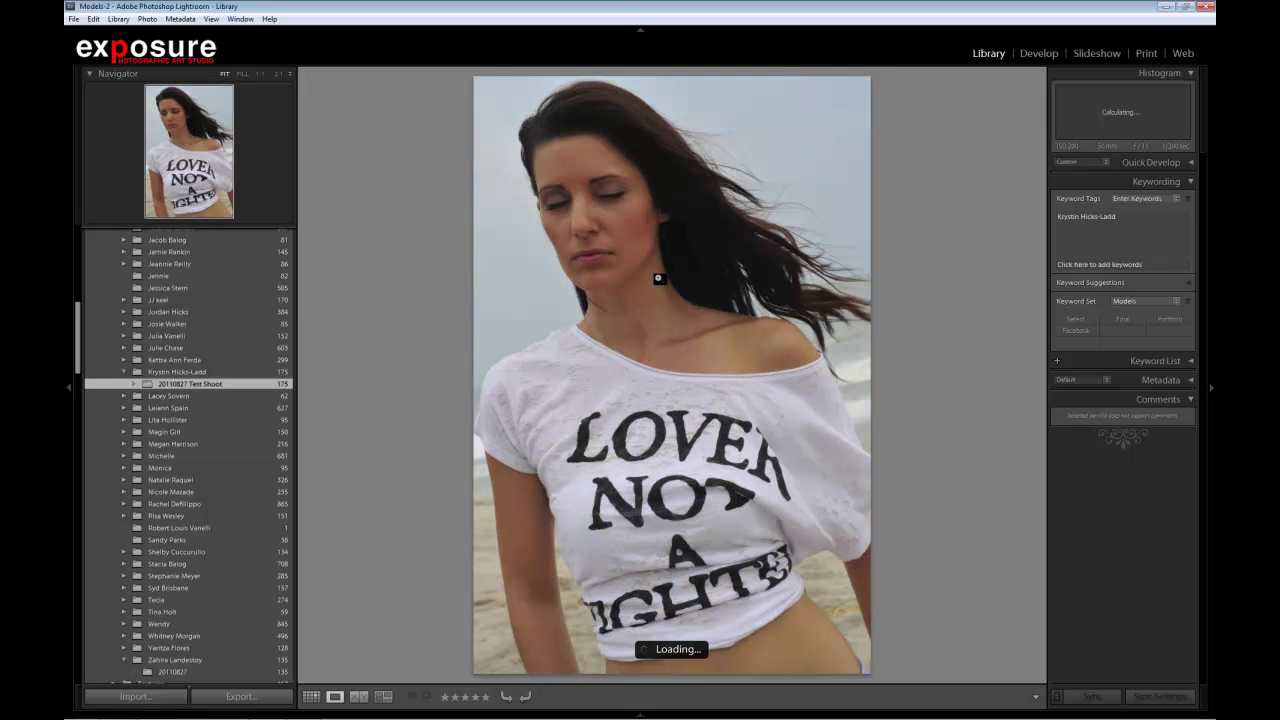
pyautogui.press('Right')
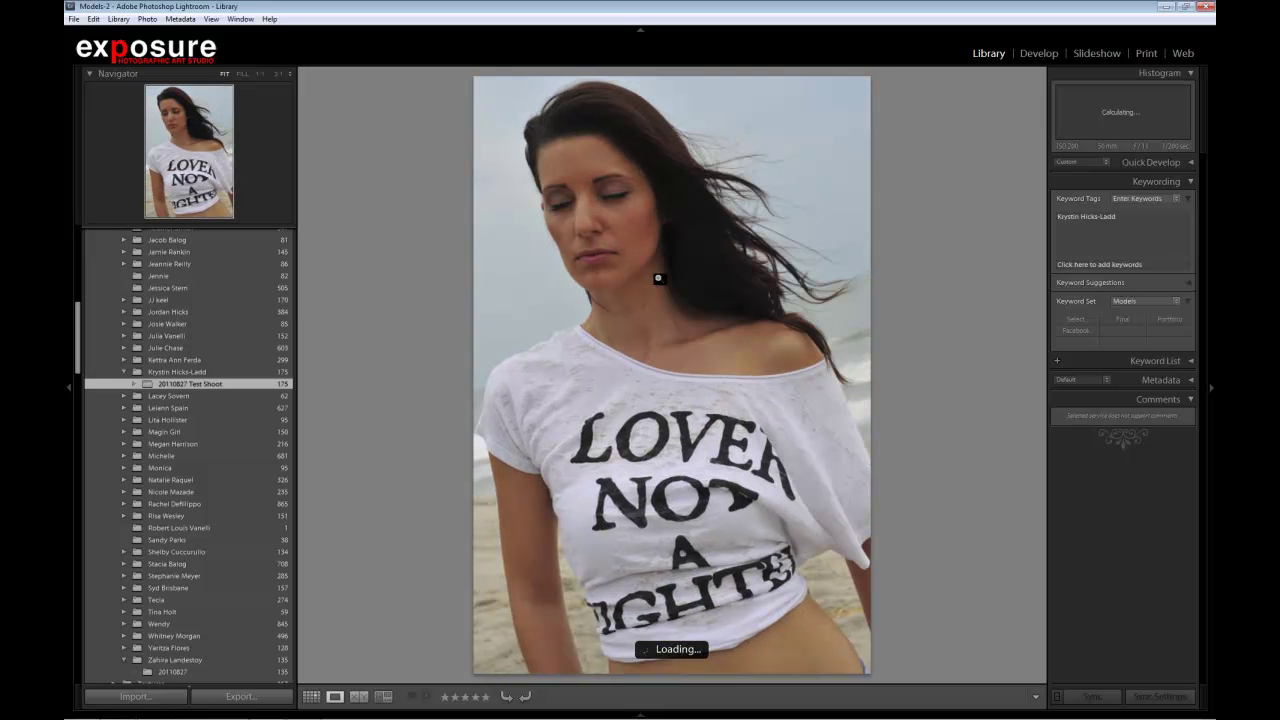
pyautogui.press('Right')
pyautogui.press('Right')
pyautogui.press('Right')
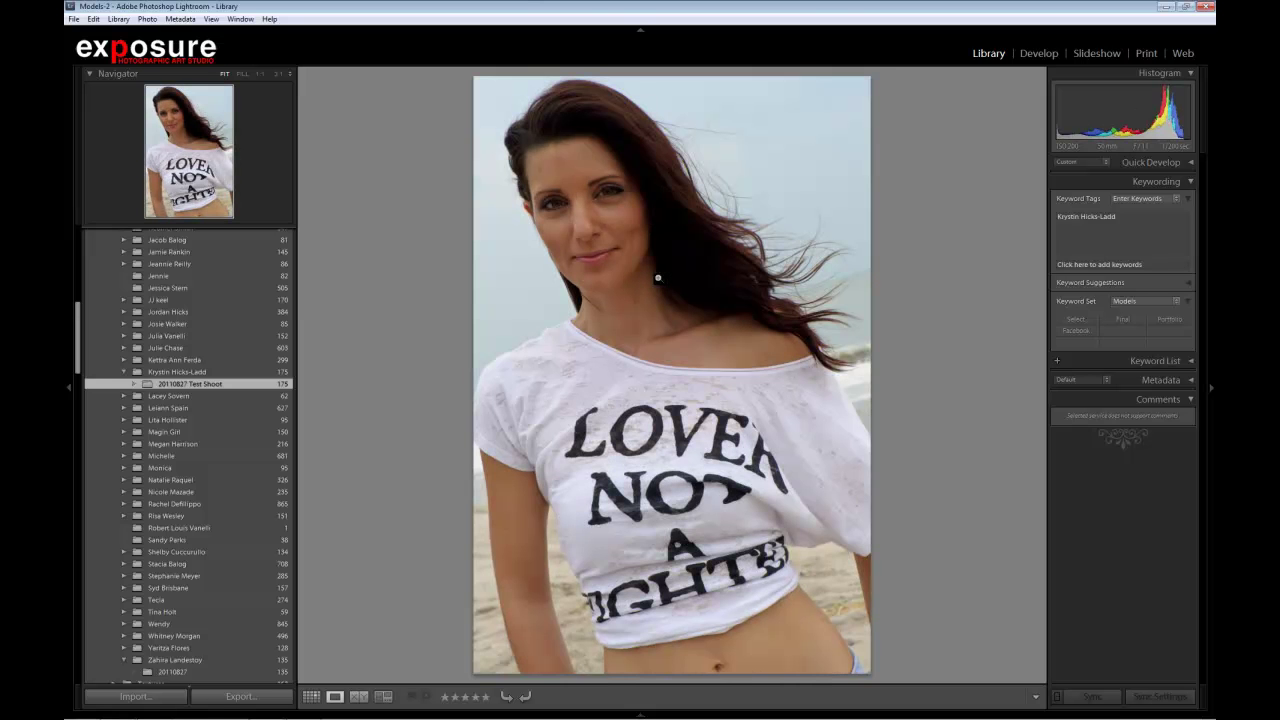
pyautogui.press('p')
pyautogui.press('Right')
pyautogui.press('Right')
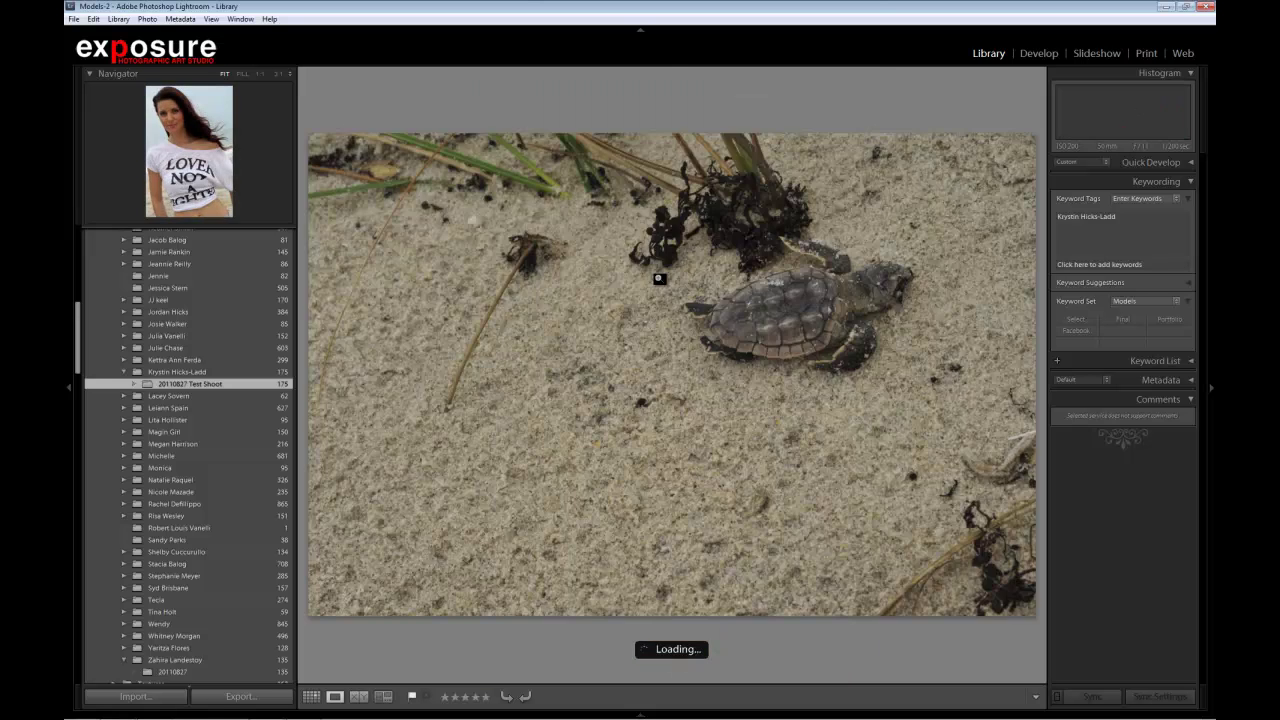
pyautogui.press('Right')
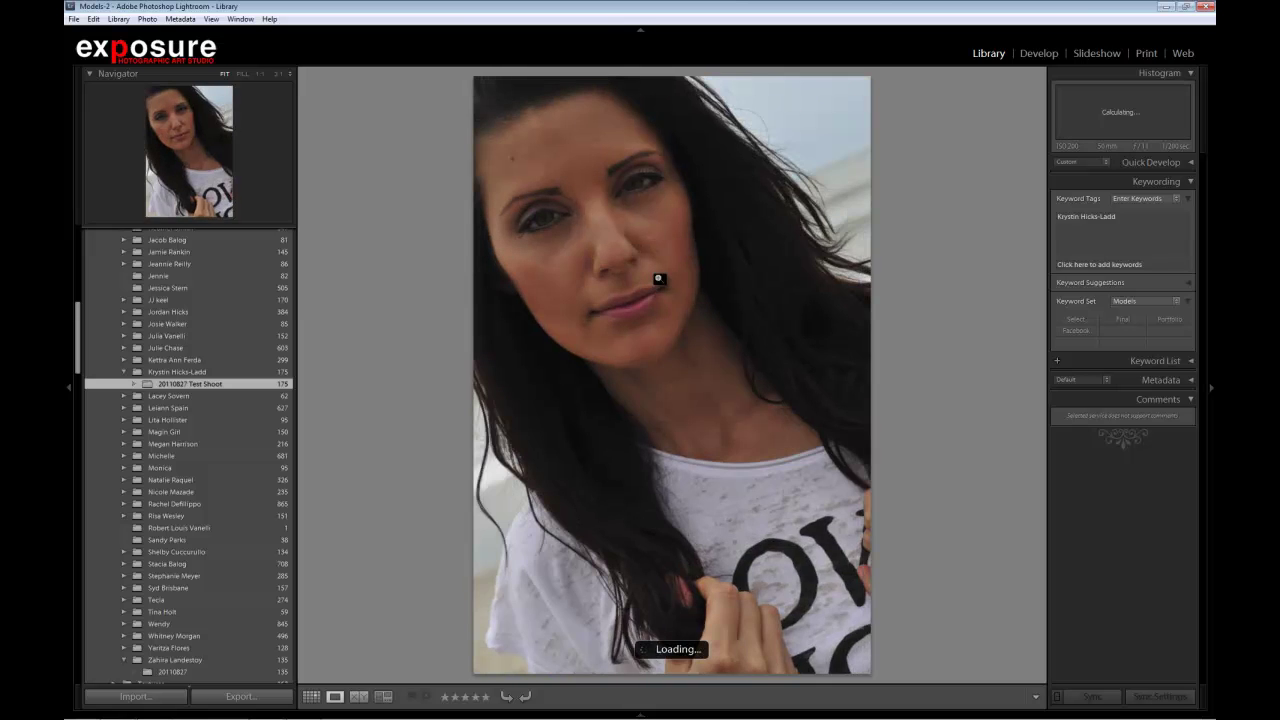
pyautogui.press('Right')
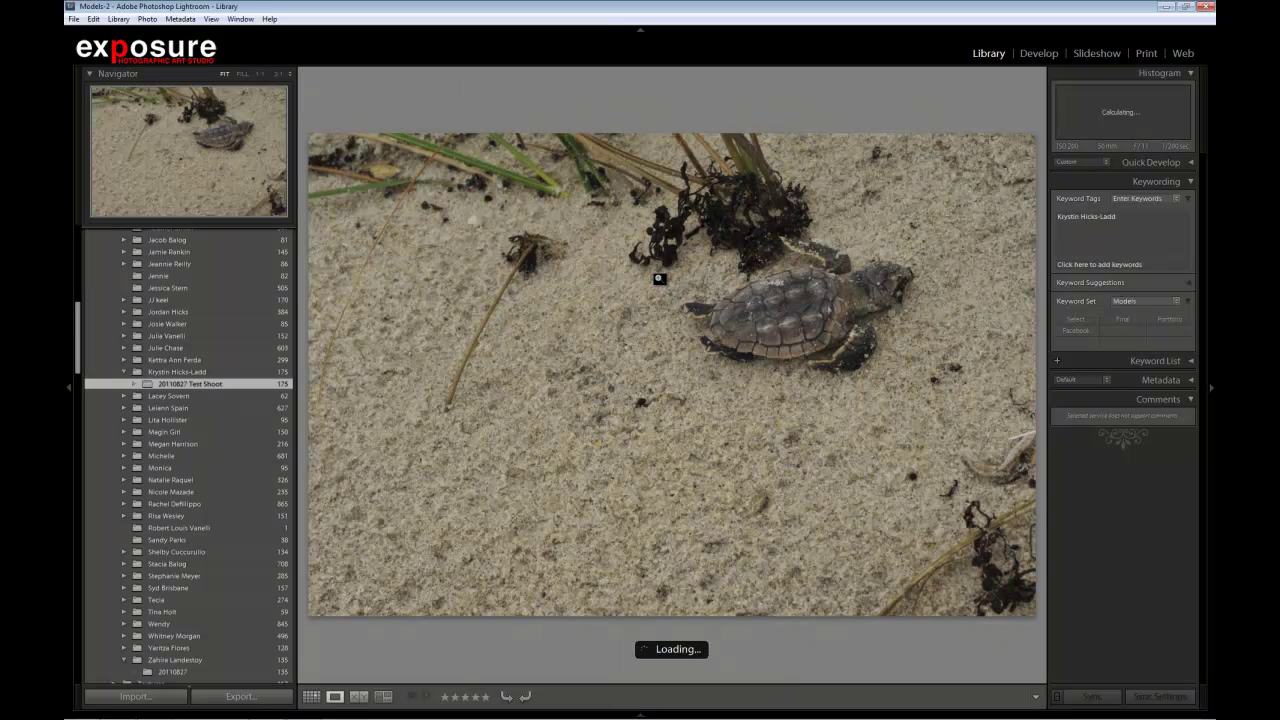
# Step: Flag the close-up portrait and the next several beach photos as picks
pyautogui.press('Right')
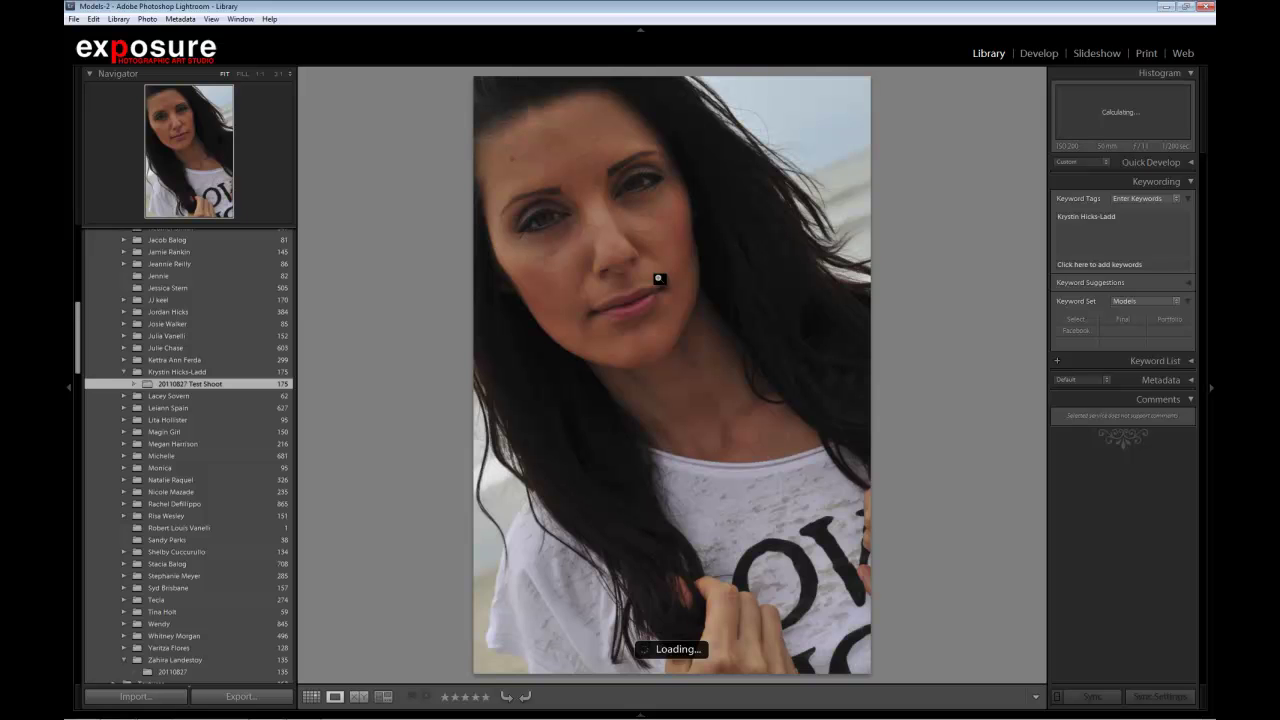
pyautogui.press('p')
pyautogui.press('Right')
pyautogui.press('Right')
pyautogui.press('p')
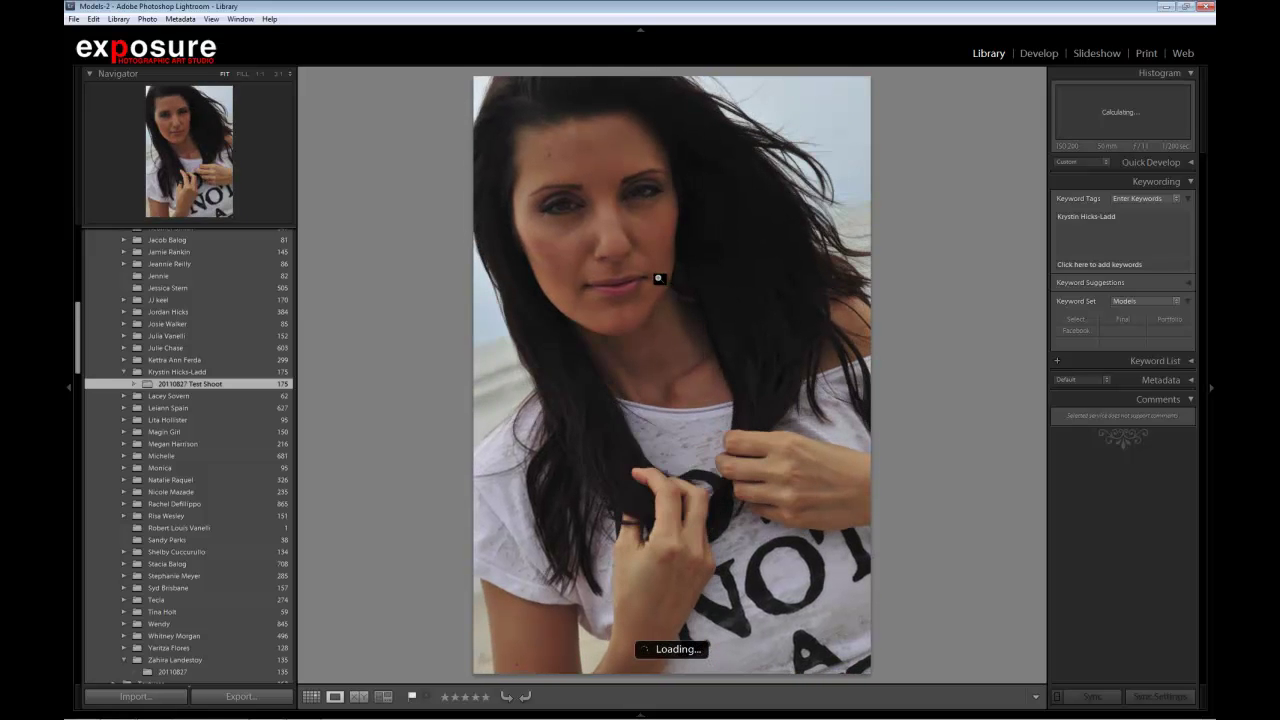
pyautogui.press('Right')
pyautogui.press('Right')
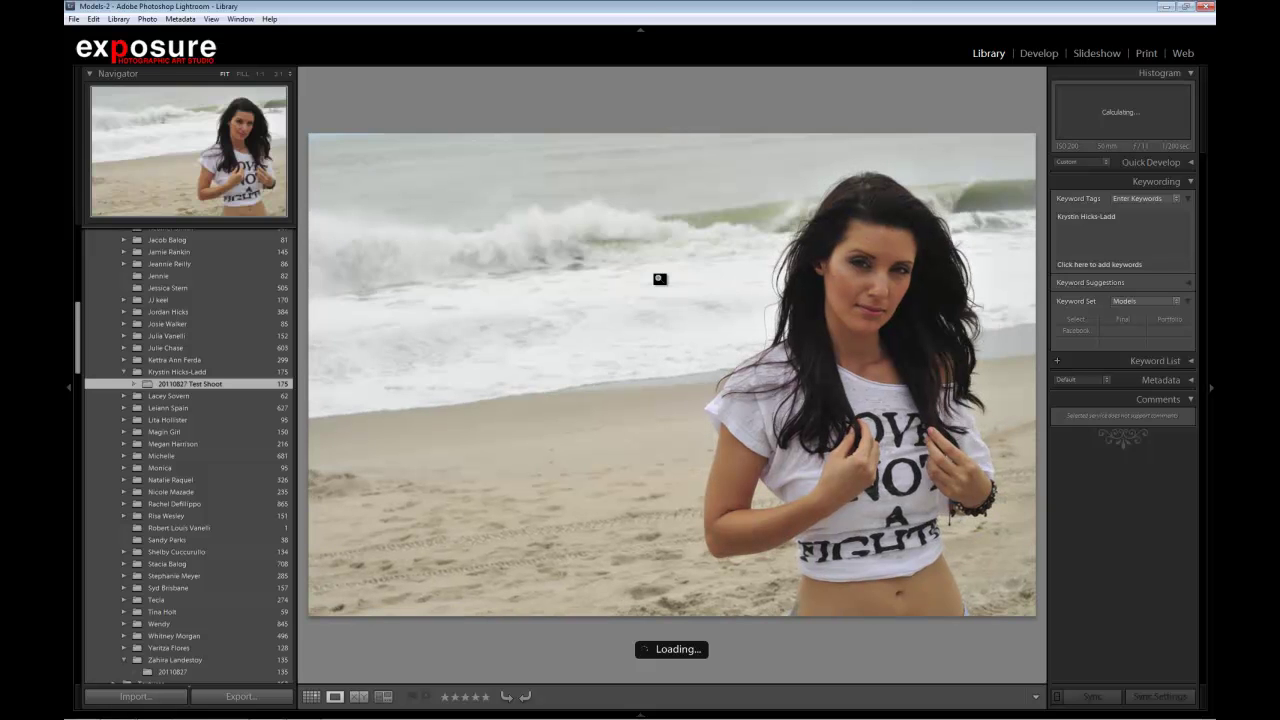
pyautogui.press('p')
pyautogui.press('Right')
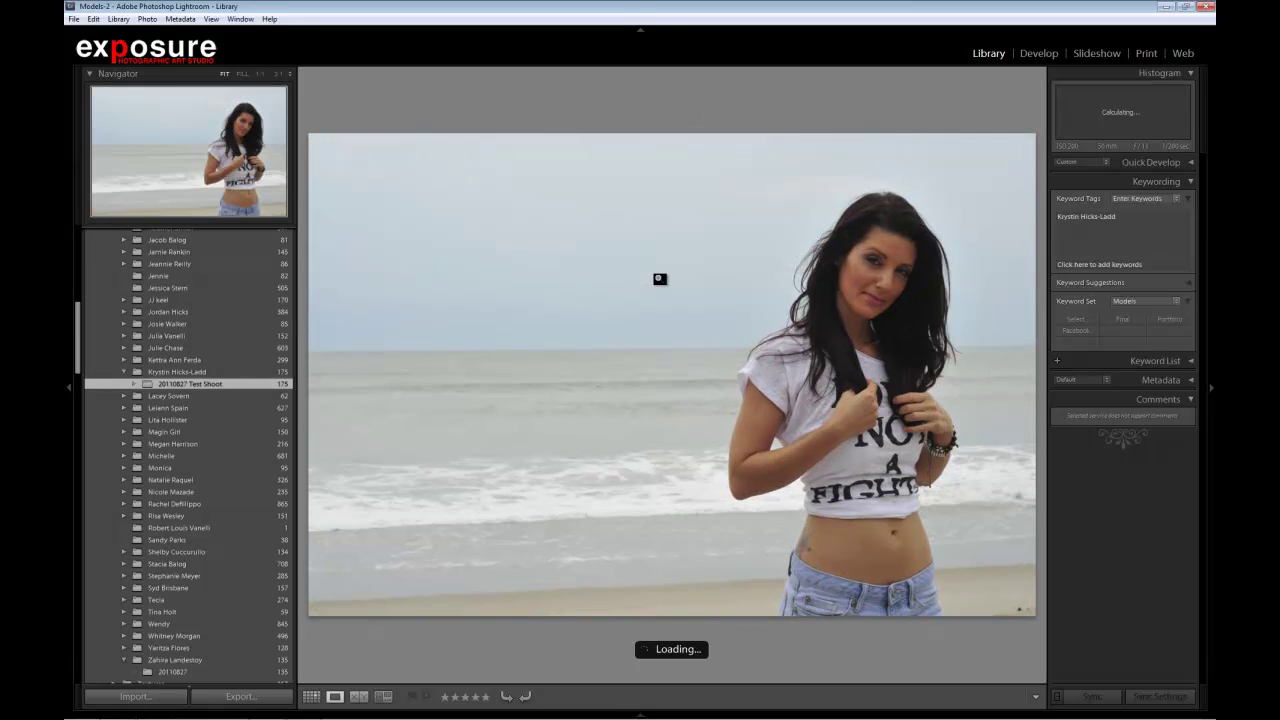
pyautogui.press('Right')
pyautogui.press('p')
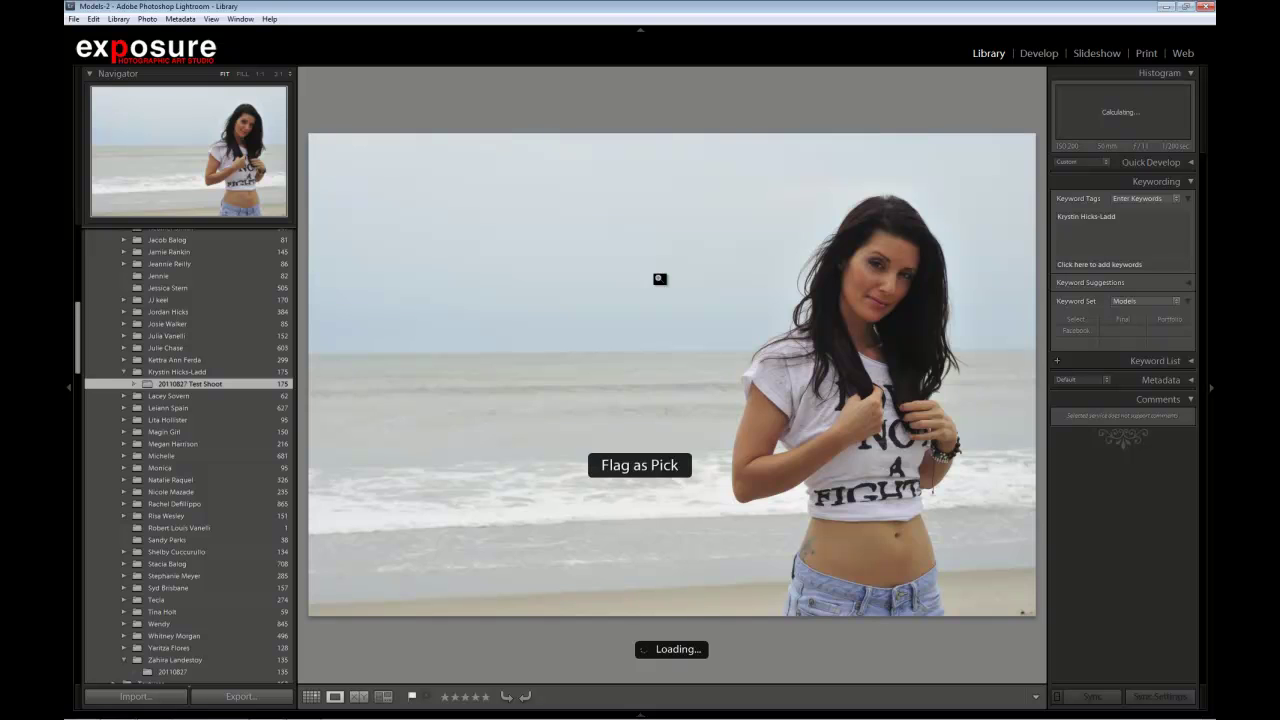
pyautogui.press('Right')
# Step: Pick another beach portrait, step through several more, and flag a later shot
pyautogui.press('Right')
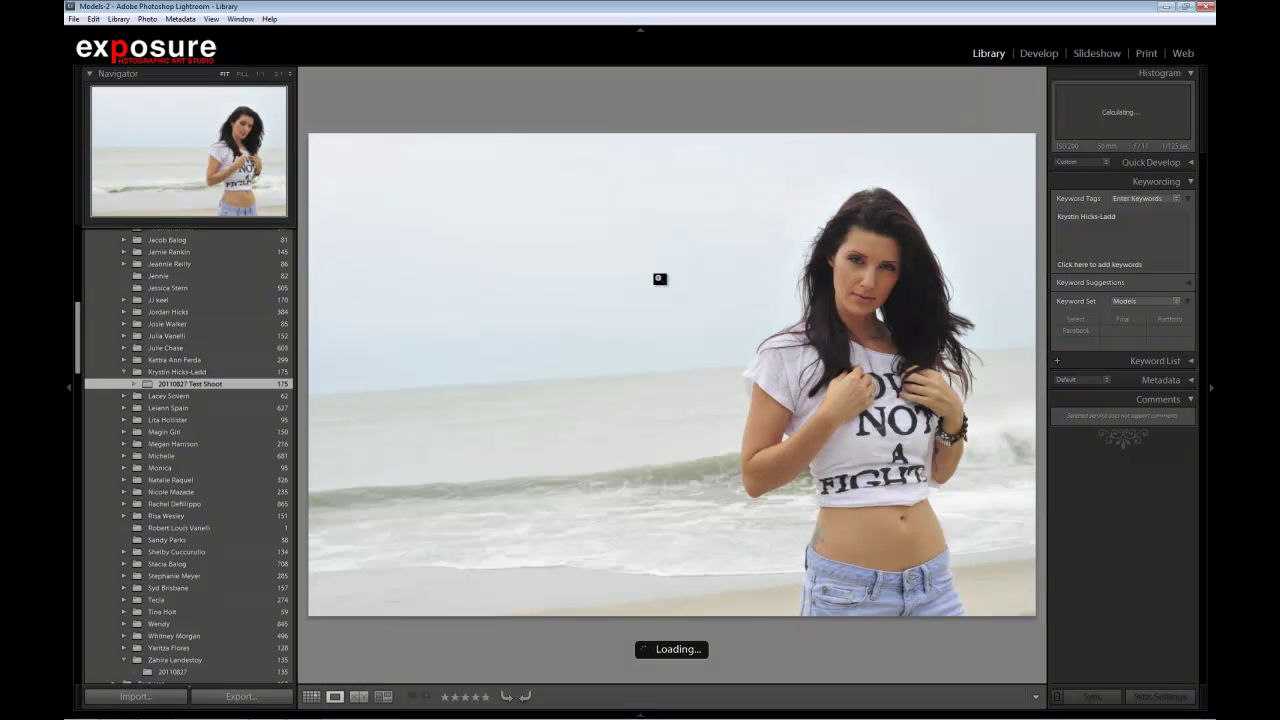
pyautogui.press('Right')
pyautogui.press('Right')
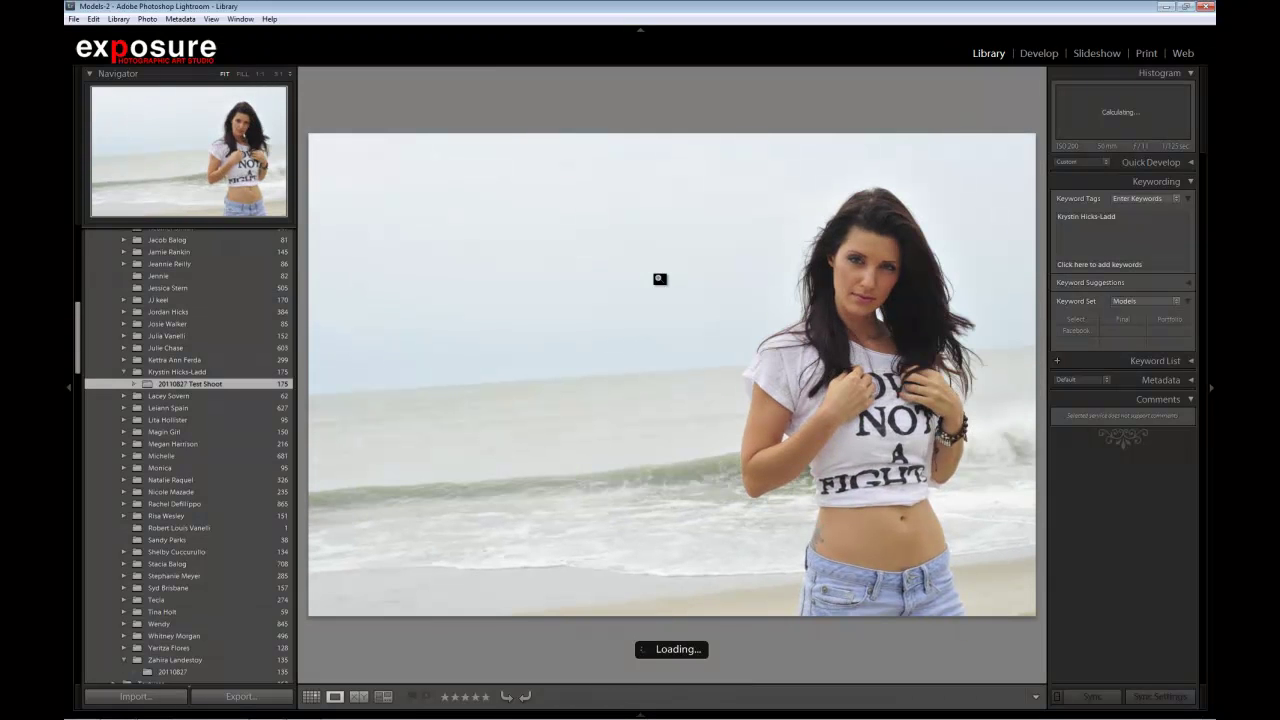
pyautogui.press('p')
pyautogui.press('Right')
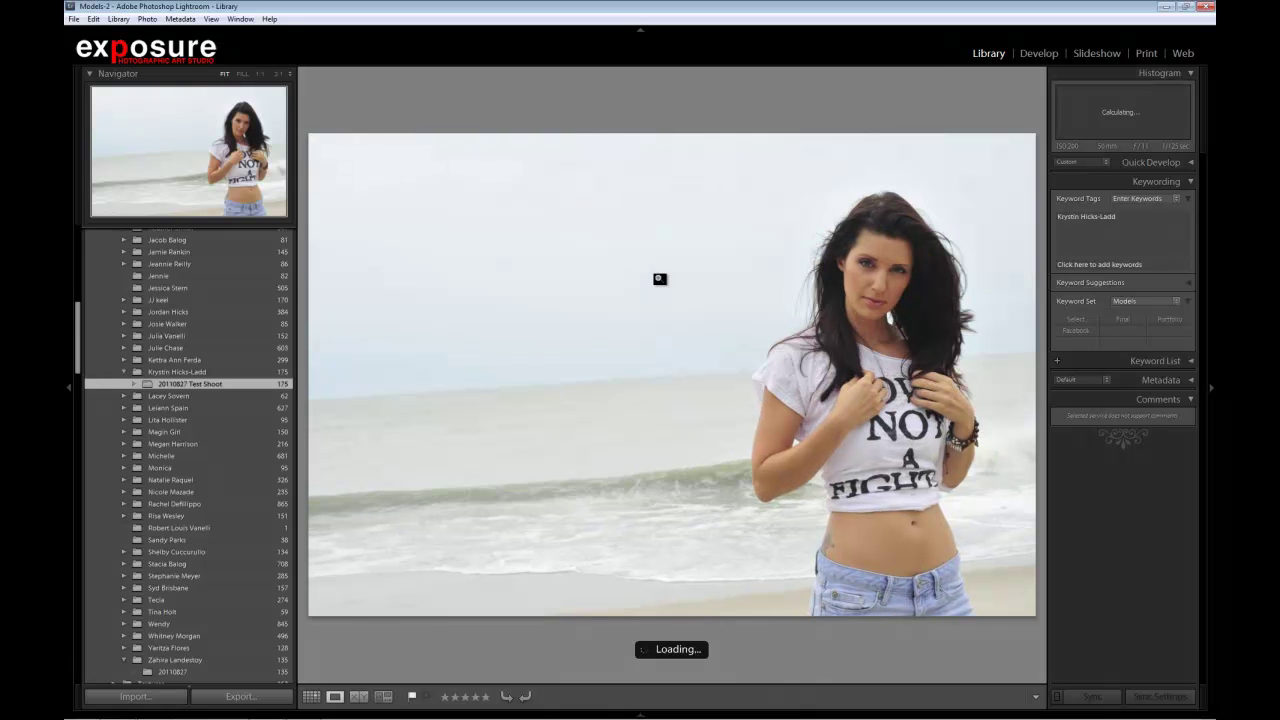
pyautogui.press('Right')
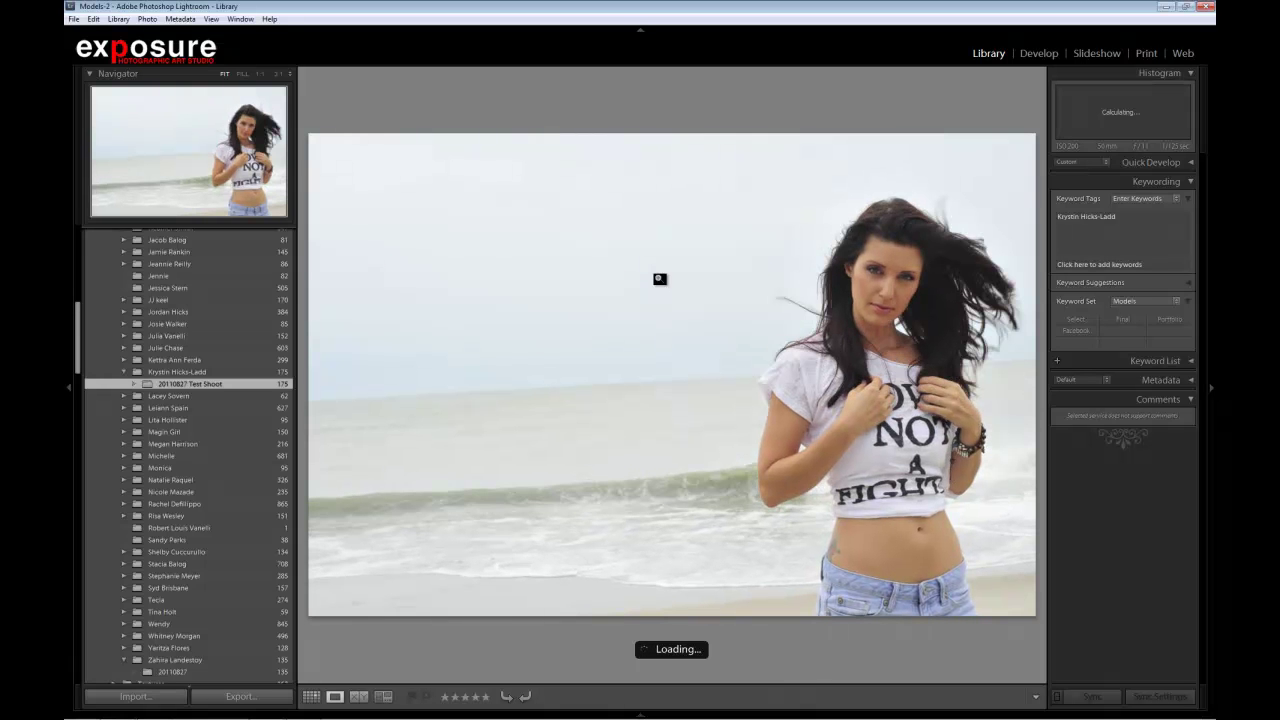
pyautogui.press('Right')
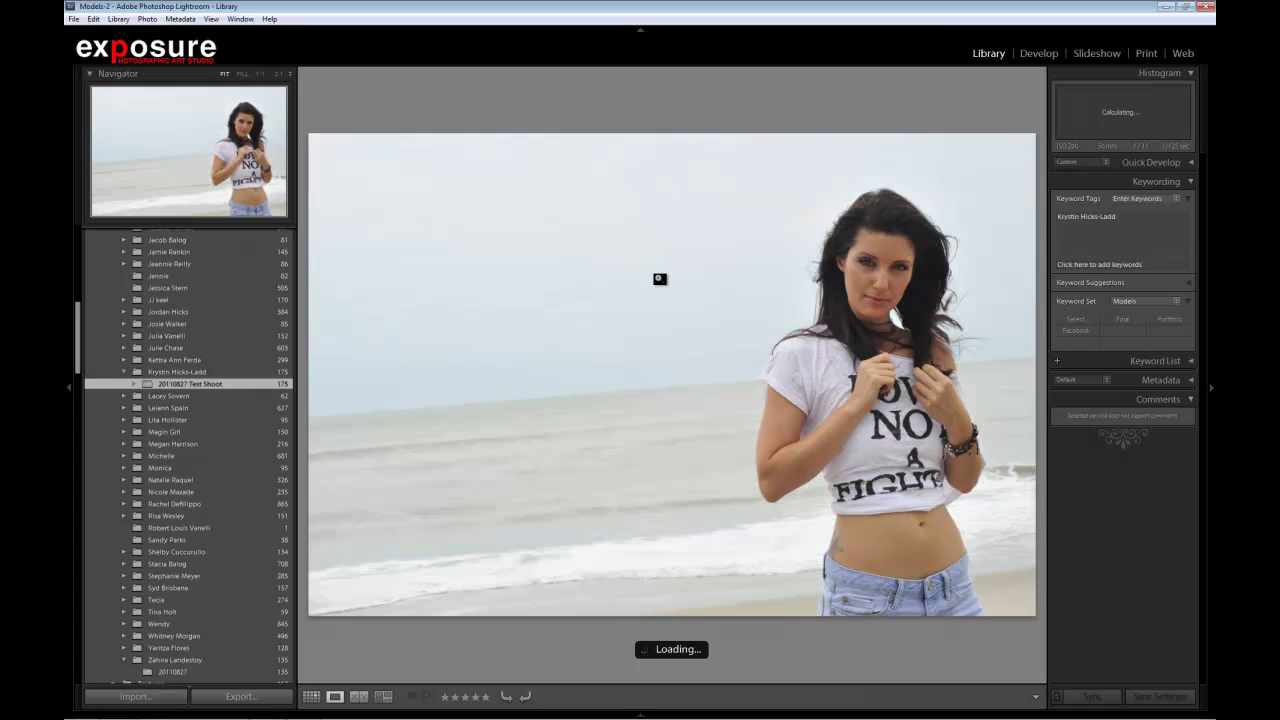
pyautogui.press('Right')
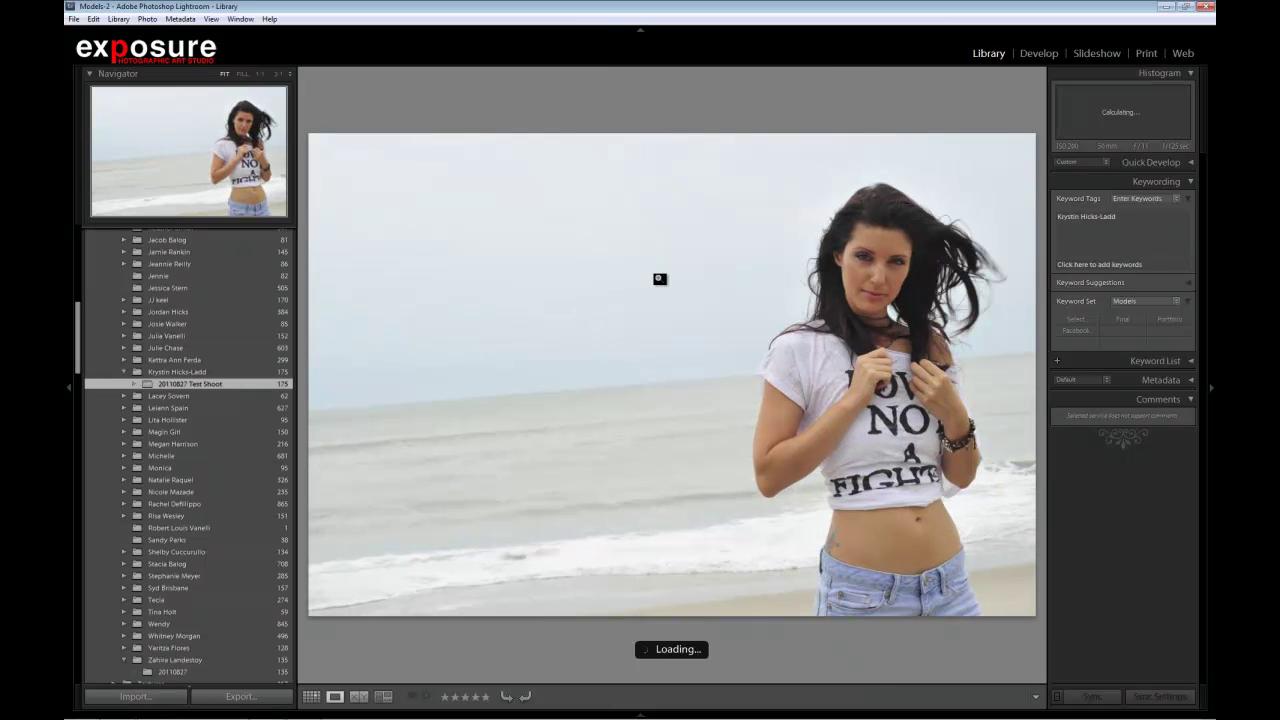
pyautogui.press('Right')
pyautogui.press('p')
# Step: Flag the close-up vertical beach portrait as a pick after checking the leaning pose
pyautogui.press('Right')
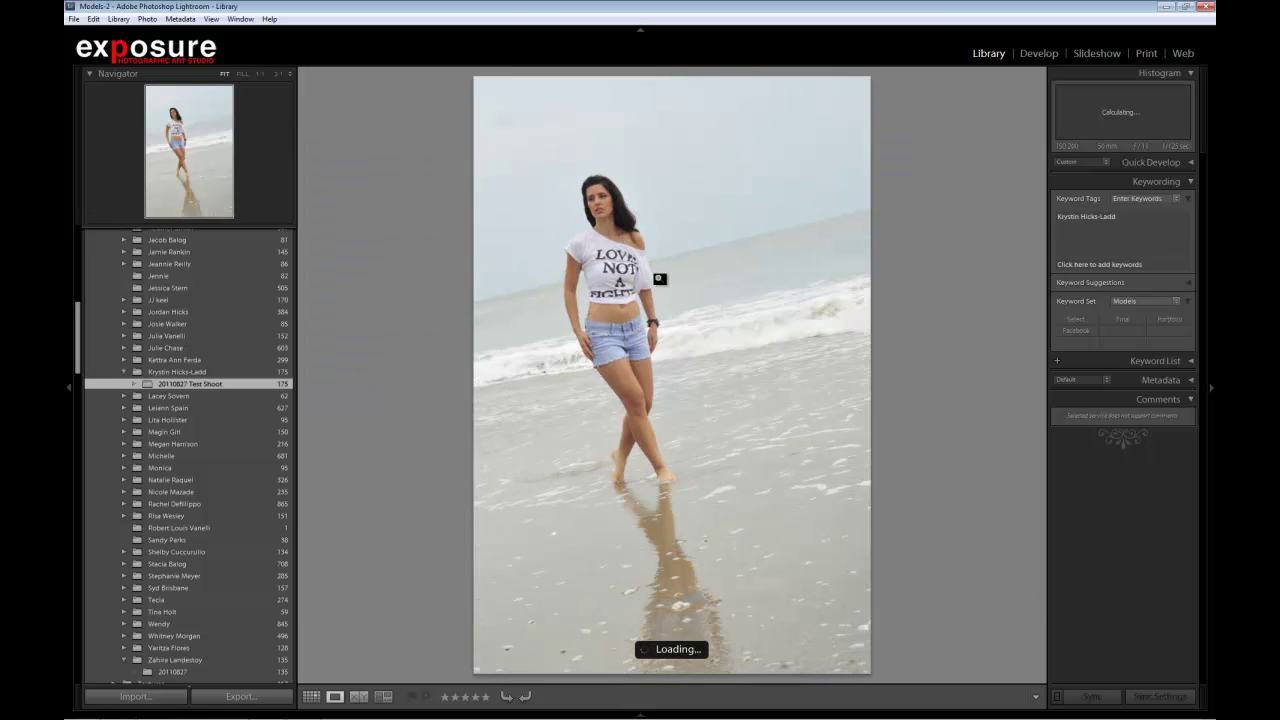
pyautogui.press('Right')
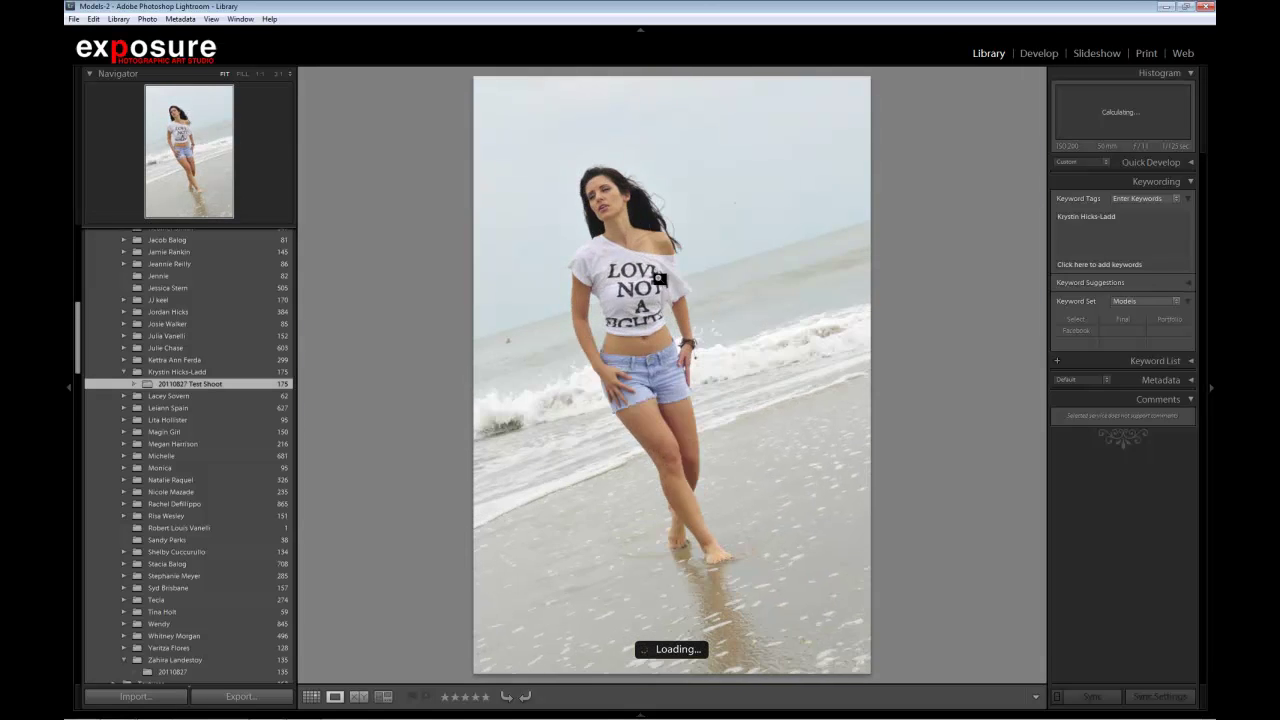
pyautogui.press('Right')
pyautogui.press('Right')
pyautogui.press('Right')
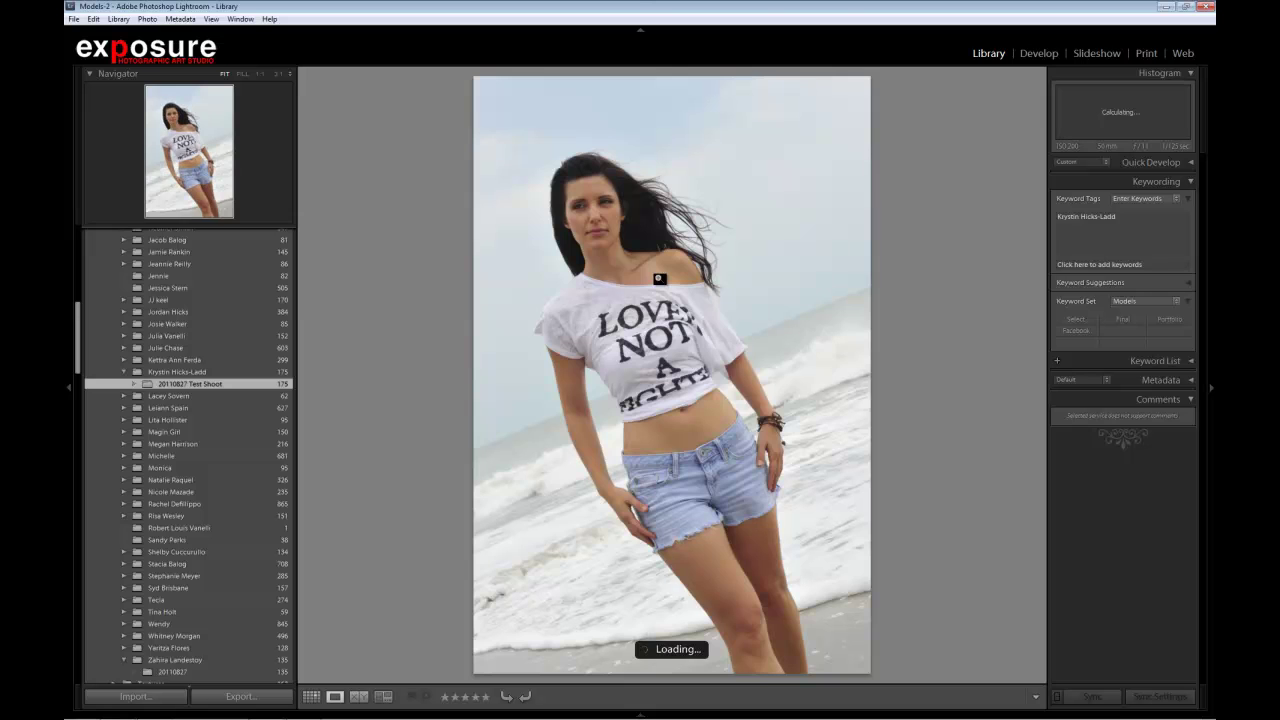
pyautogui.press('Right')
pyautogui.press('Right')
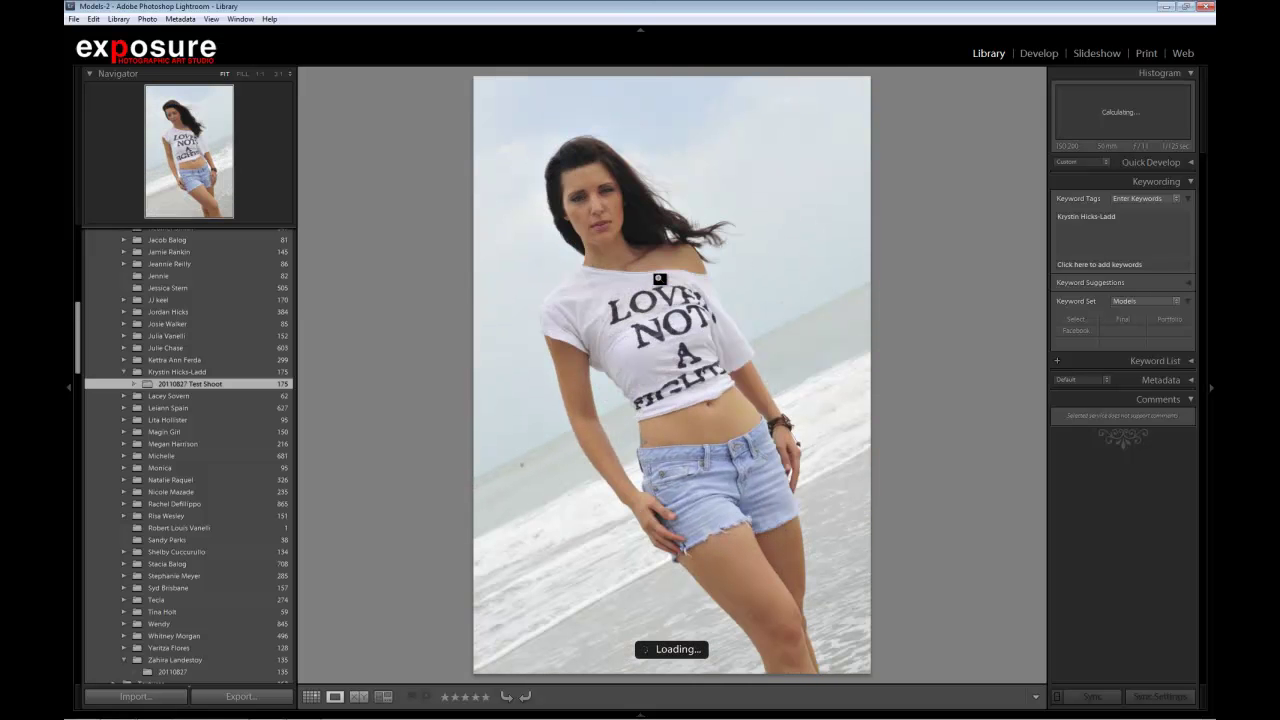
pyautogui.press('Left')
pyautogui.press('Left')
pyautogui.press('p')
pyautogui.press('Right')
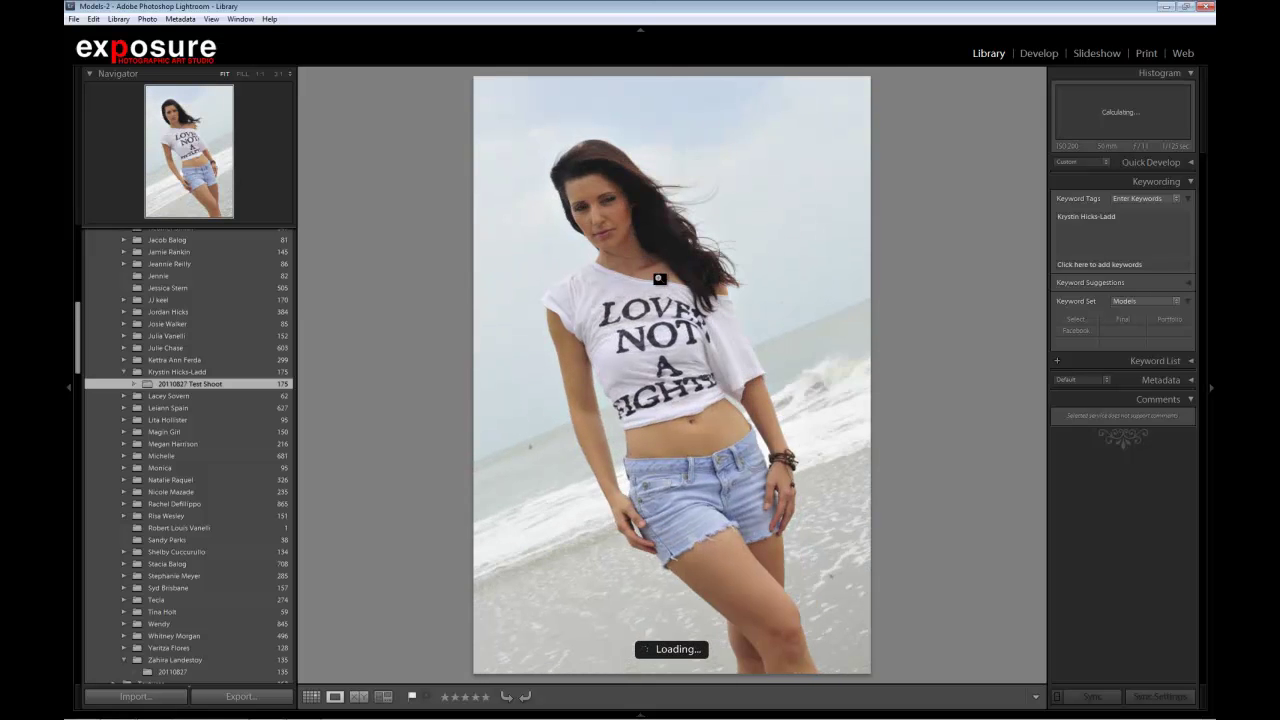
pyautogui.press('Right')
pyautogui.press('Right')
# Step: Flag the beach pose and two white-dress poses as picks
pyautogui.press('p')
pyautogui.press('Right')
pyautogui.press('Right')
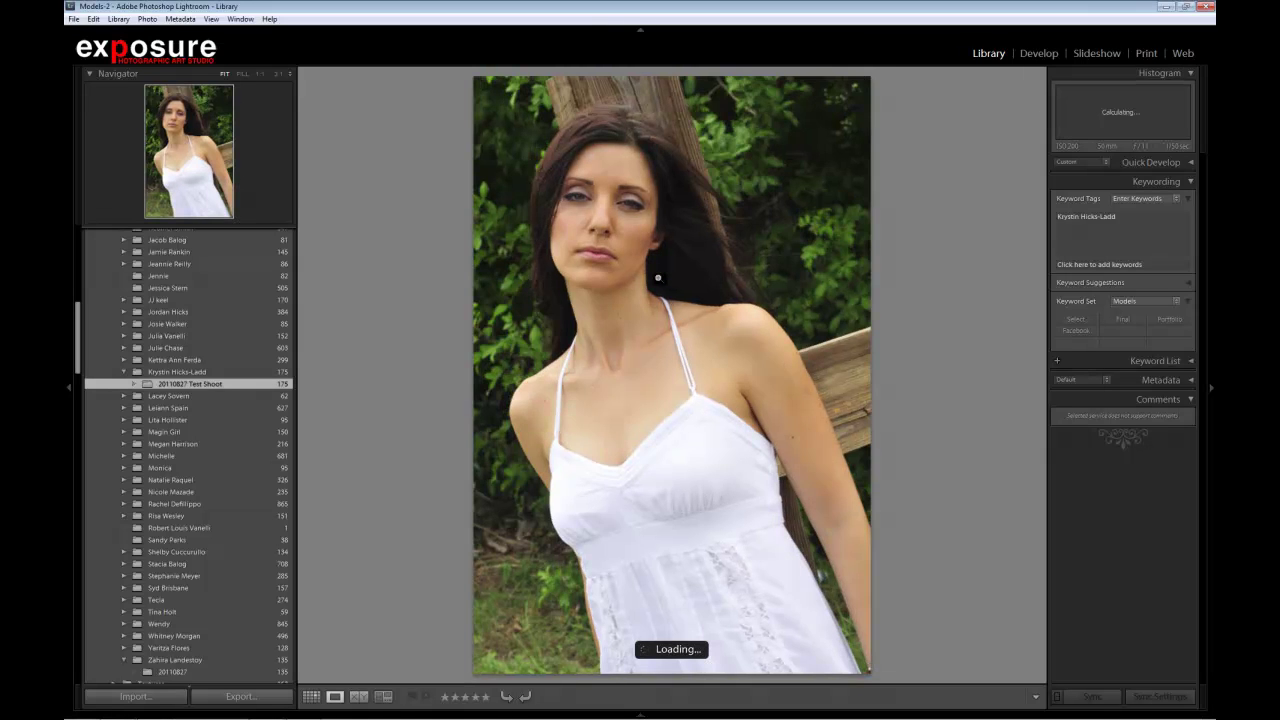
pyautogui.press('Right')
pyautogui.press('Right')
pyautogui.press('p')
pyautogui.press('Right')
pyautogui.press('Right')
pyautogui.press('Right')
pyautogui.press('Right')
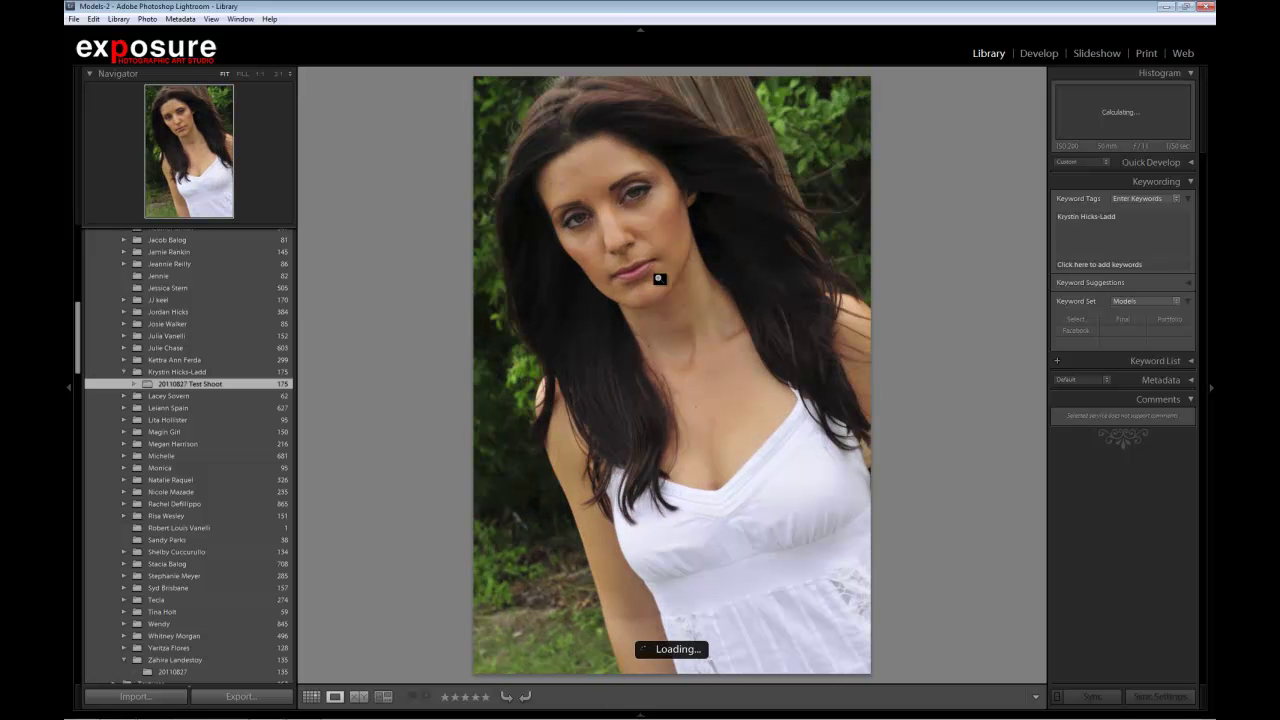
pyautogui.press('p')
pyautogui.press('Right')
pyautogui.press('Right')
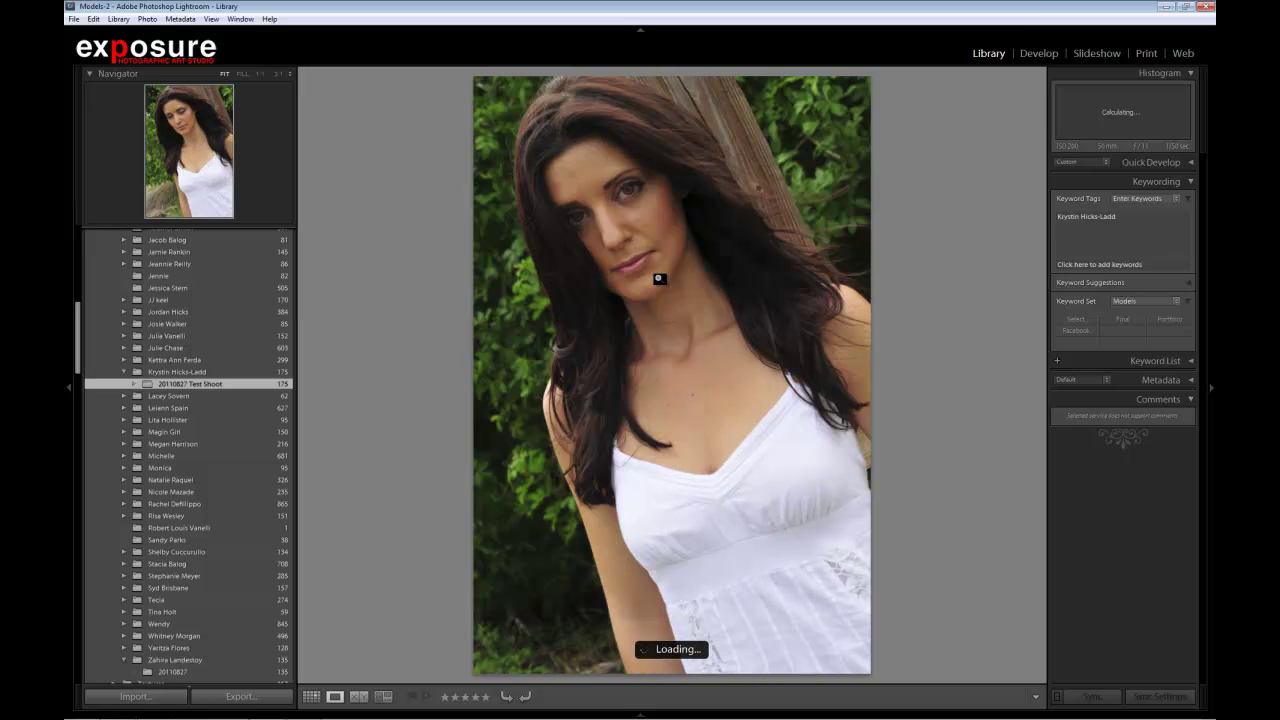
pyautogui.press('Right')
pyautogui.press('Right')
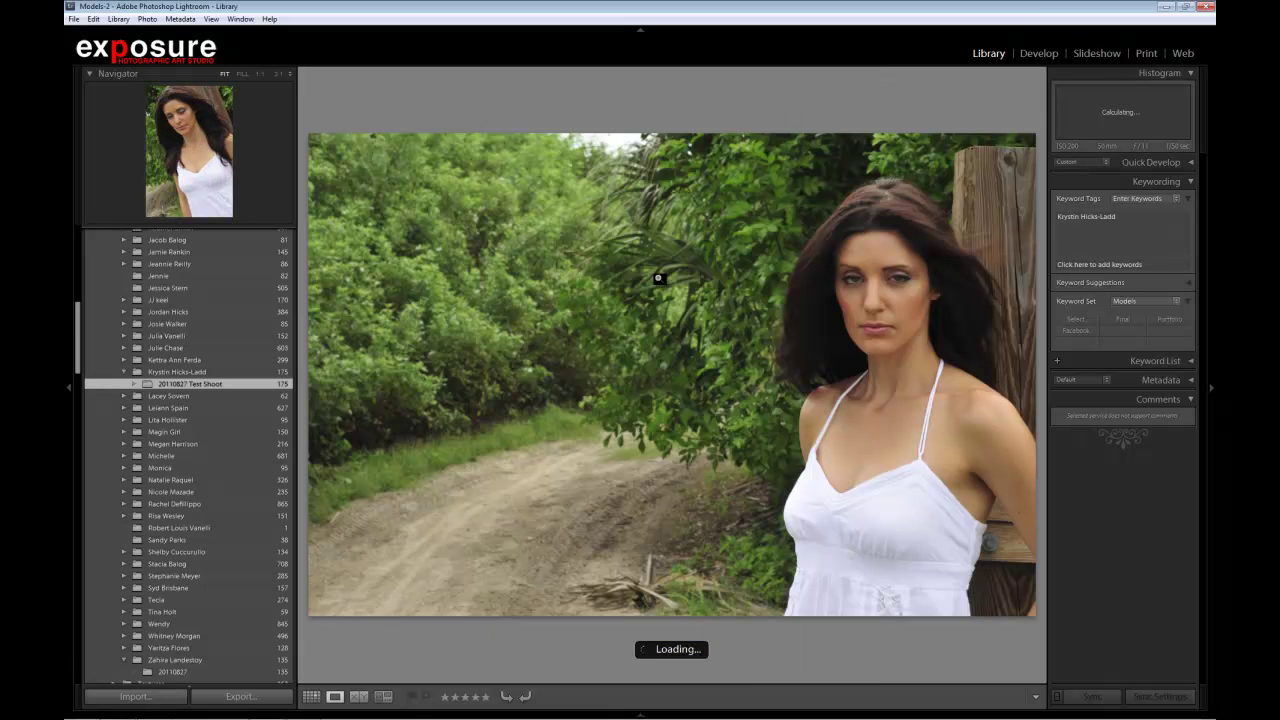
pyautogui.press('Right')
pyautogui.press('Right')
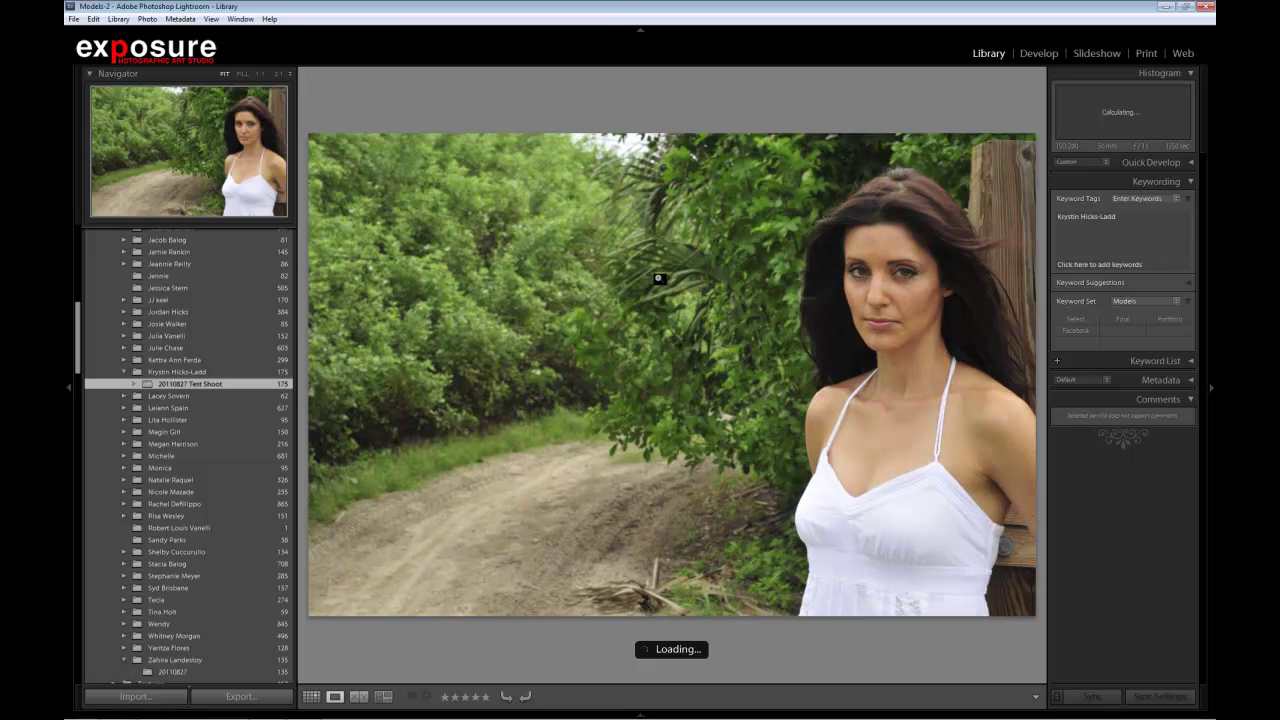
# Step: Flag four consecutive trail portraits as picks
pyautogui.press('p')
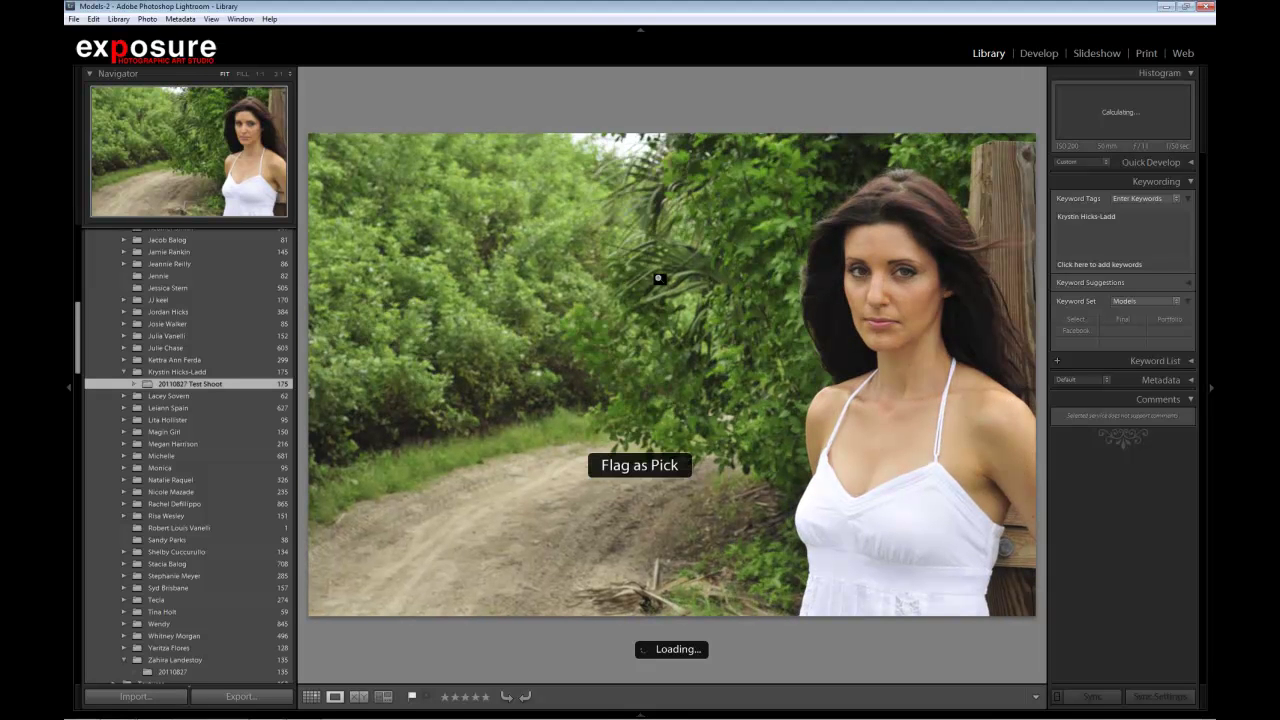
pyautogui.press('Right')
pyautogui.press('p')
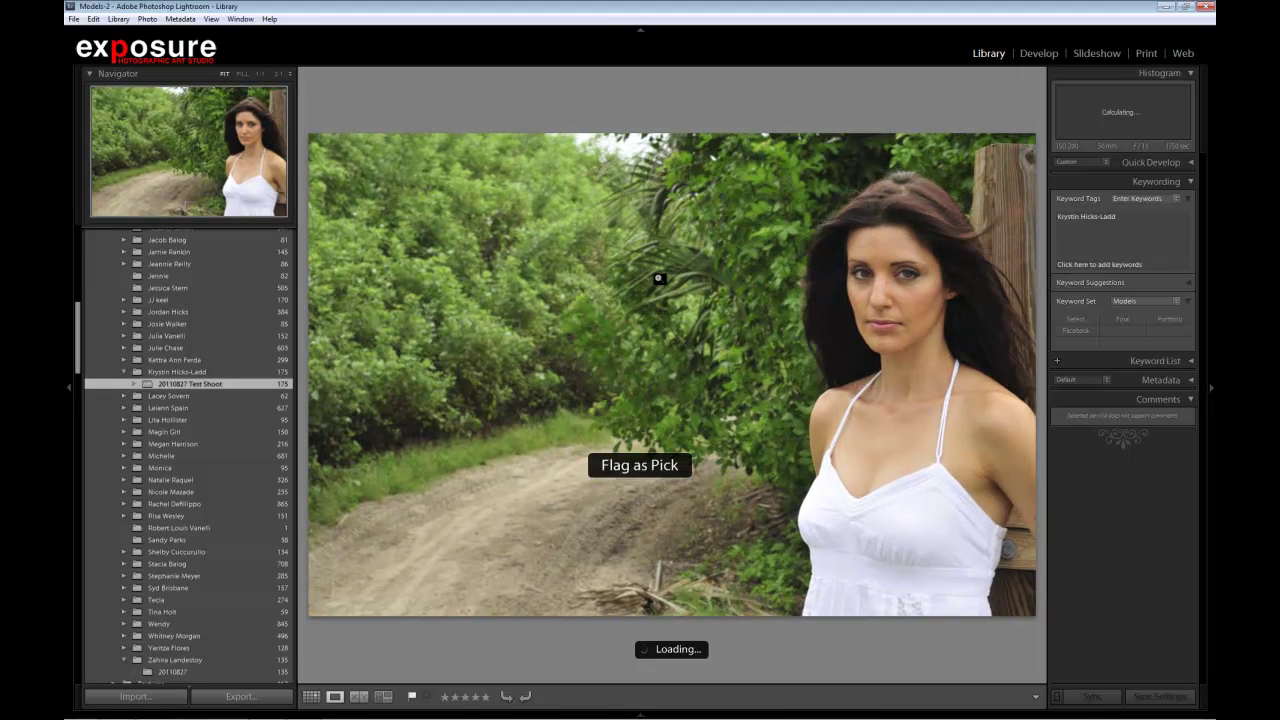
pyautogui.press('Right')
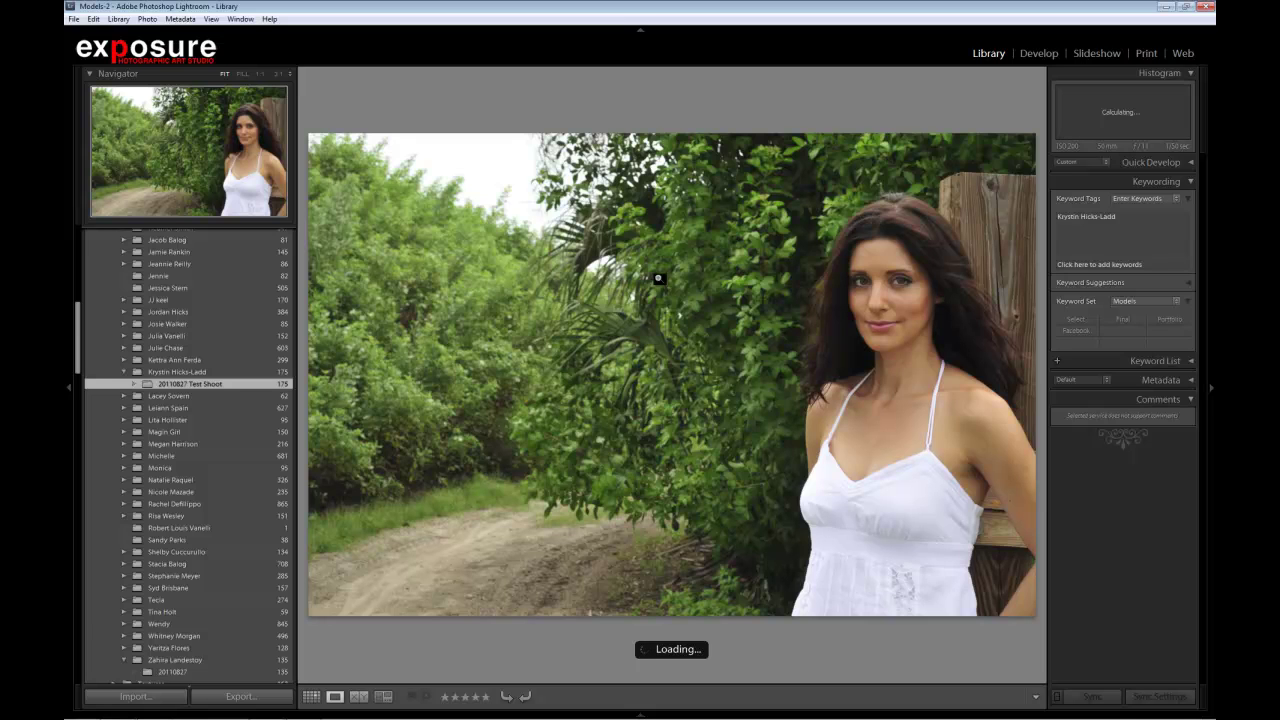
pyautogui.press('p')
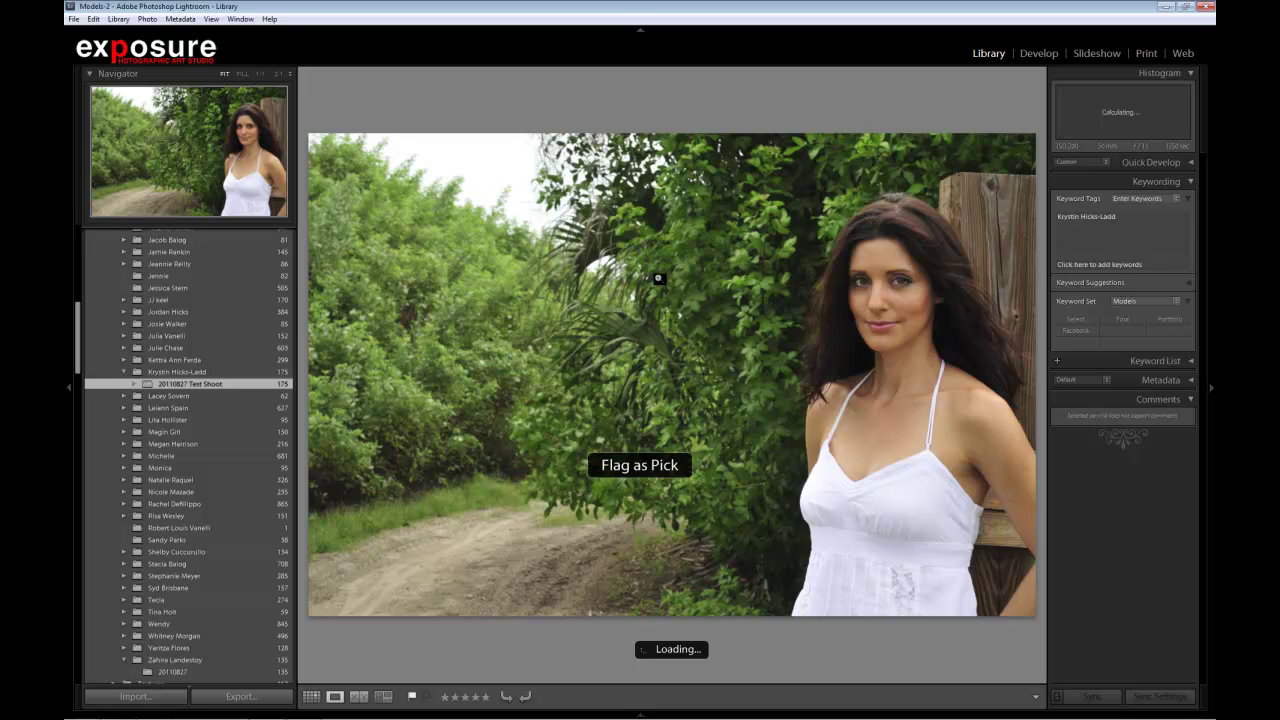
pyautogui.press('Right')
pyautogui.press('p')
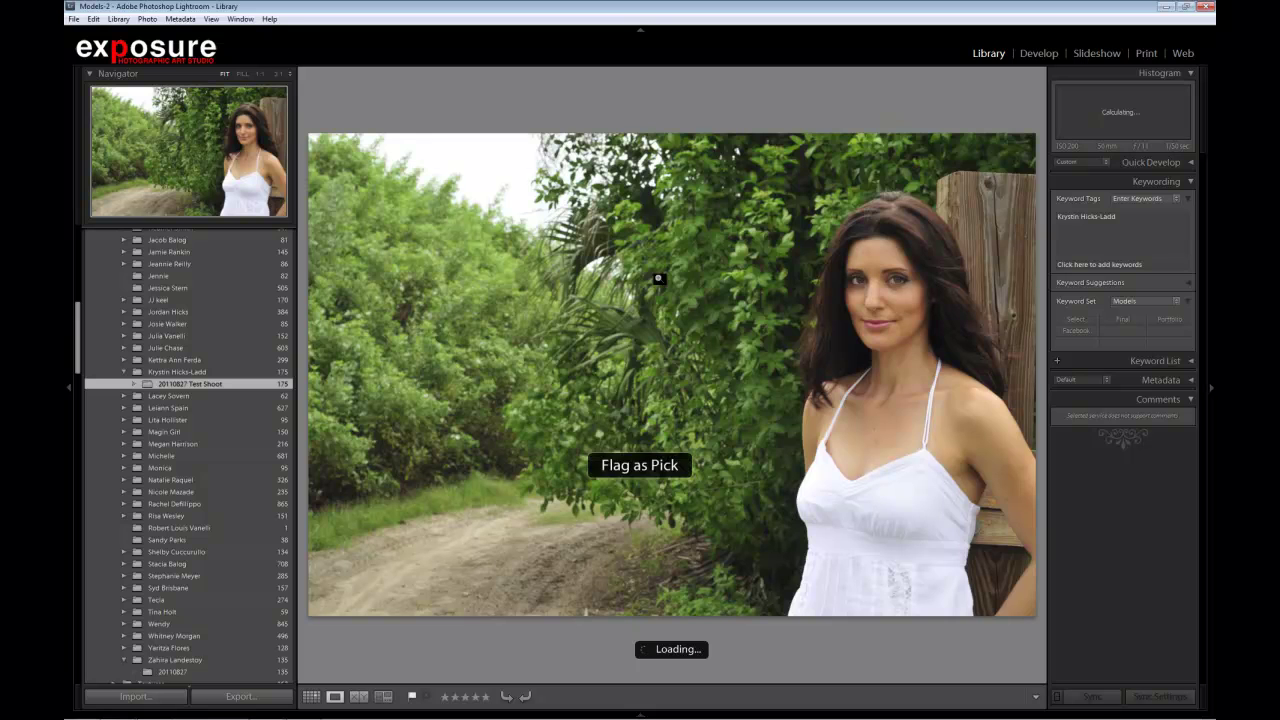
pyautogui.press('Right')
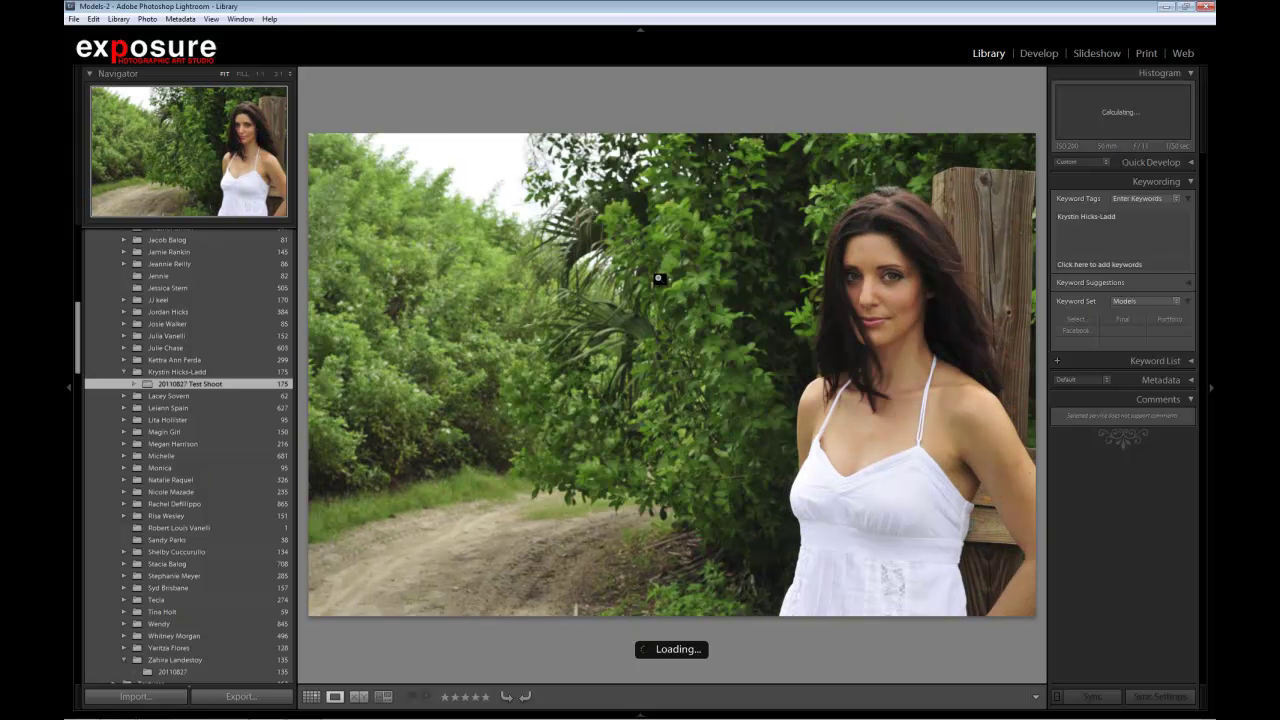
# Step: Flag the hand-raised and facing-camera photos of the woman on the path as picks
pyautogui.press('Right')
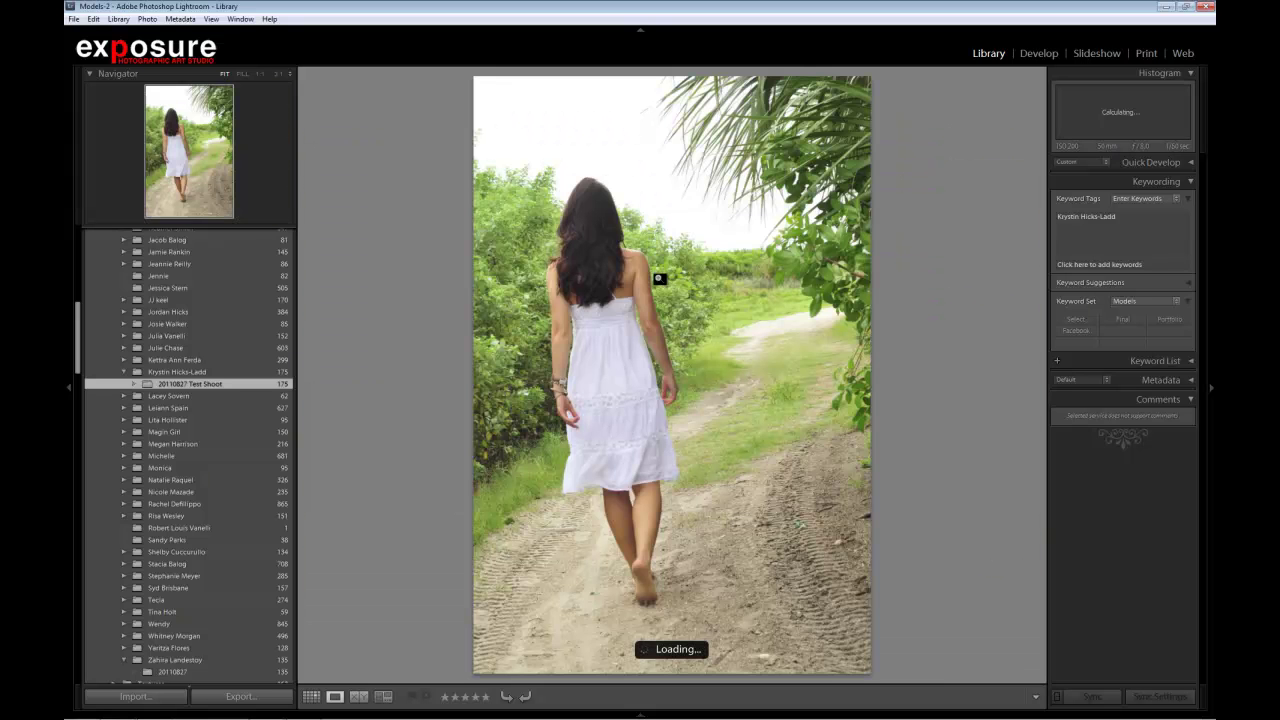
pyautogui.press('Right')
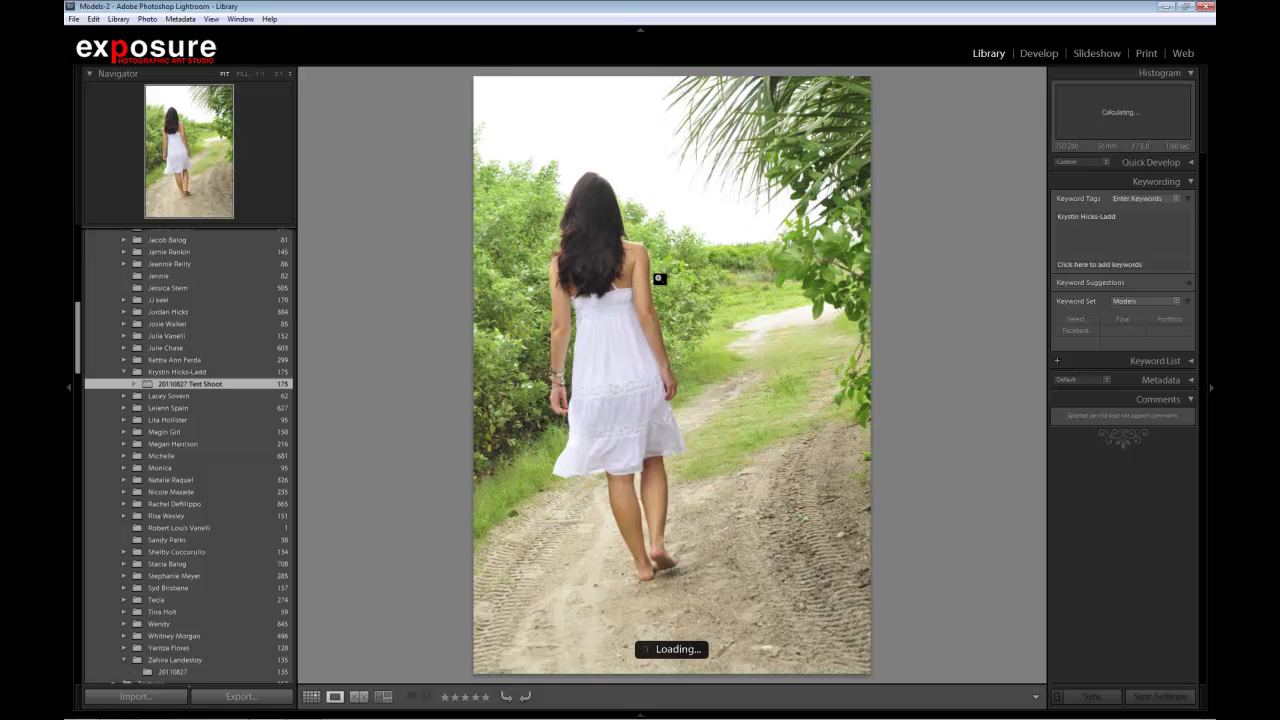
pyautogui.press('Right')
pyautogui.press('Right')
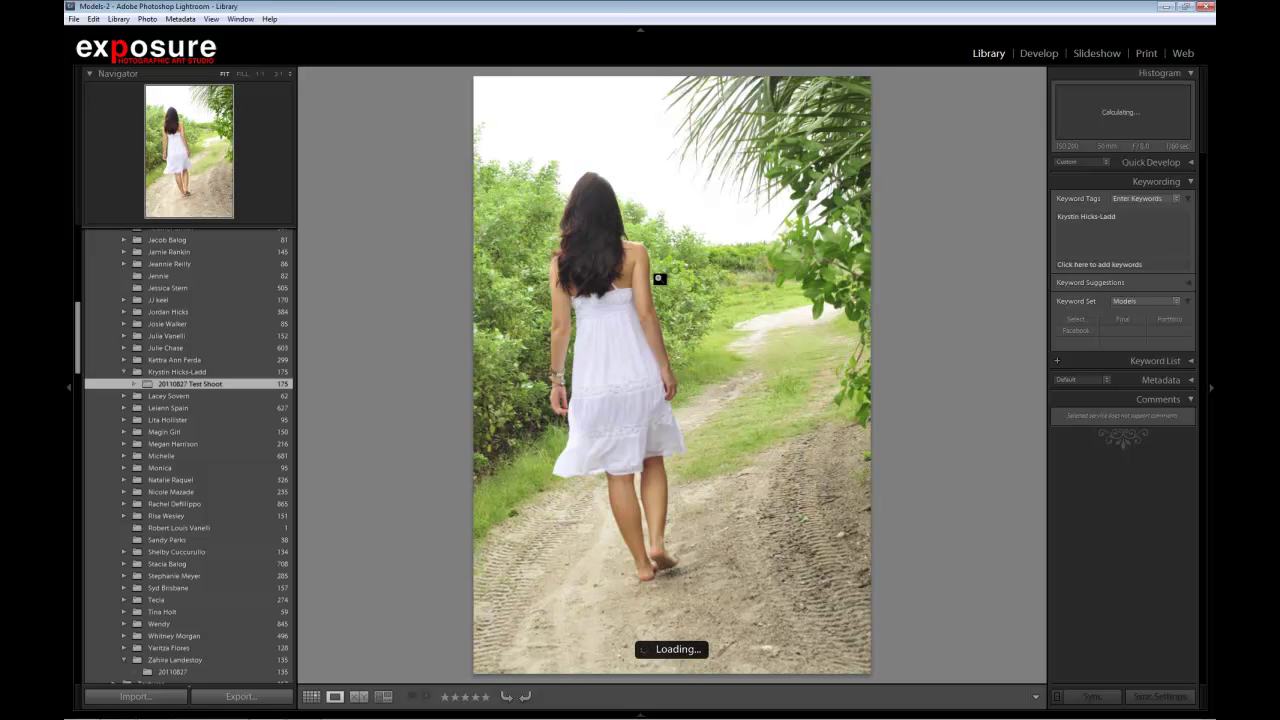
pyautogui.press('Left')
pyautogui.press('p')
pyautogui.press('Right')
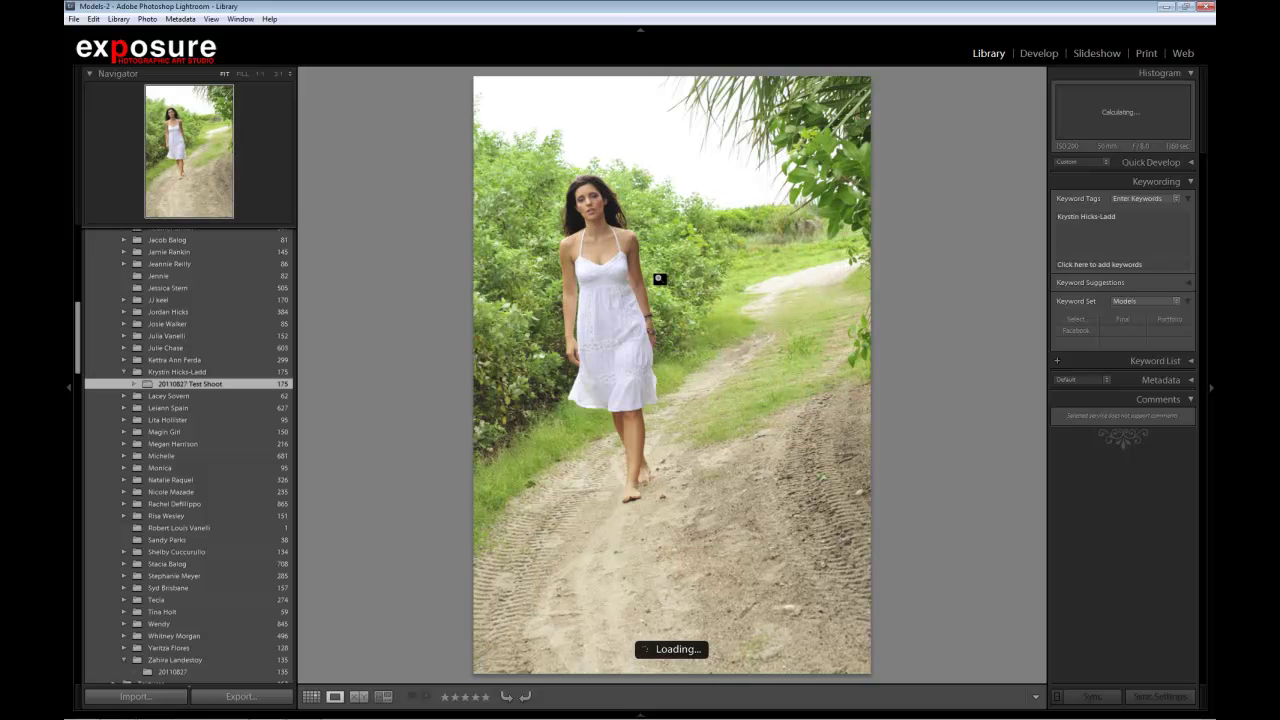
pyautogui.press('Right')
pyautogui.press('Right')
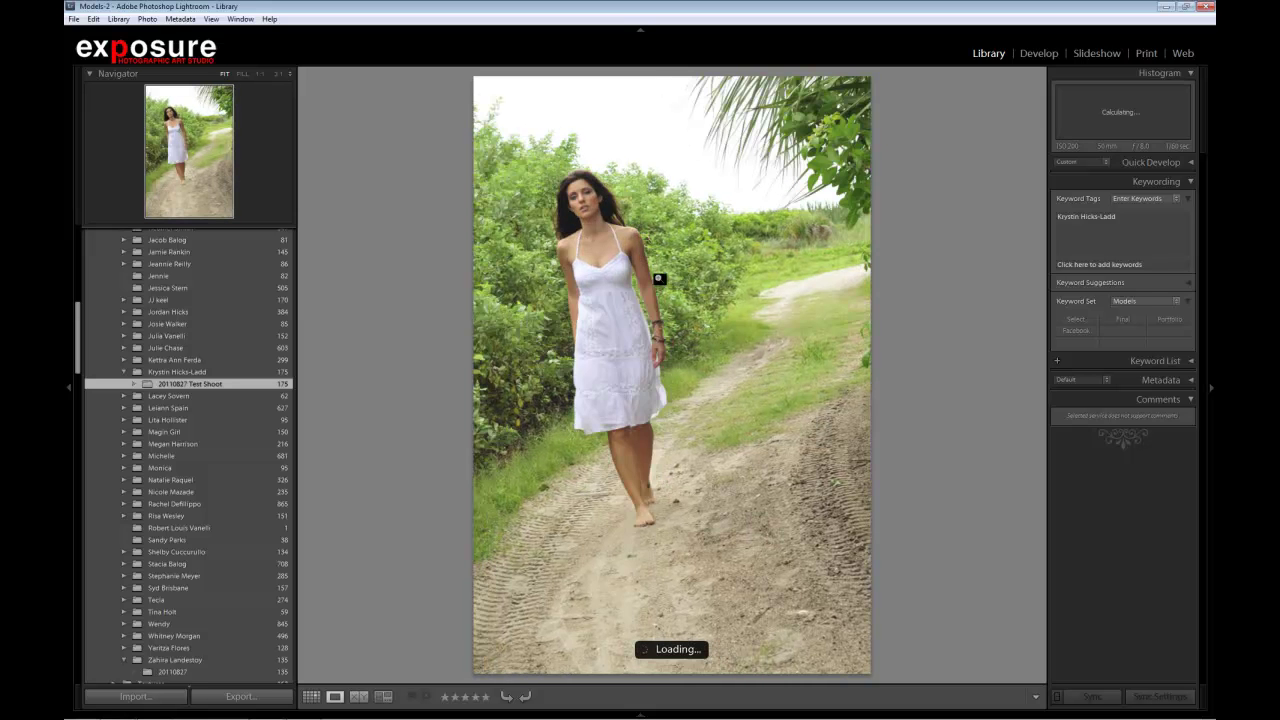
pyautogui.press('p')
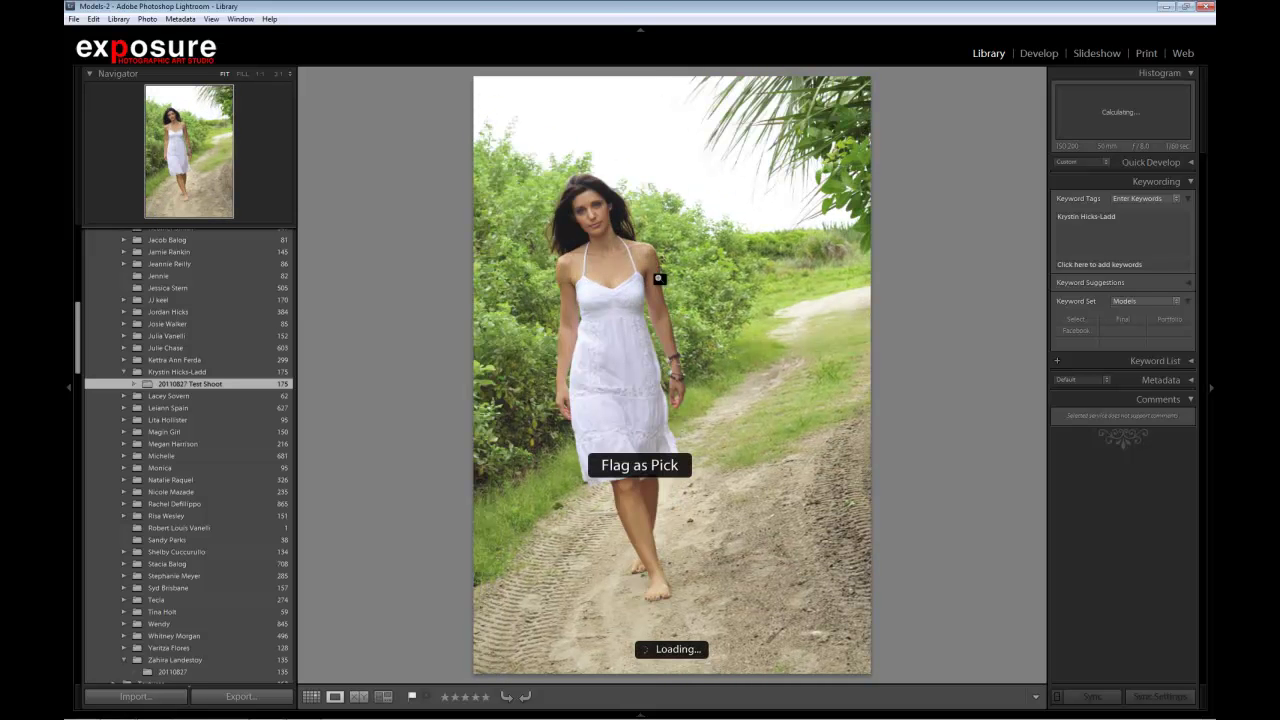
pyautogui.press('Right')
pyautogui.press('Right')
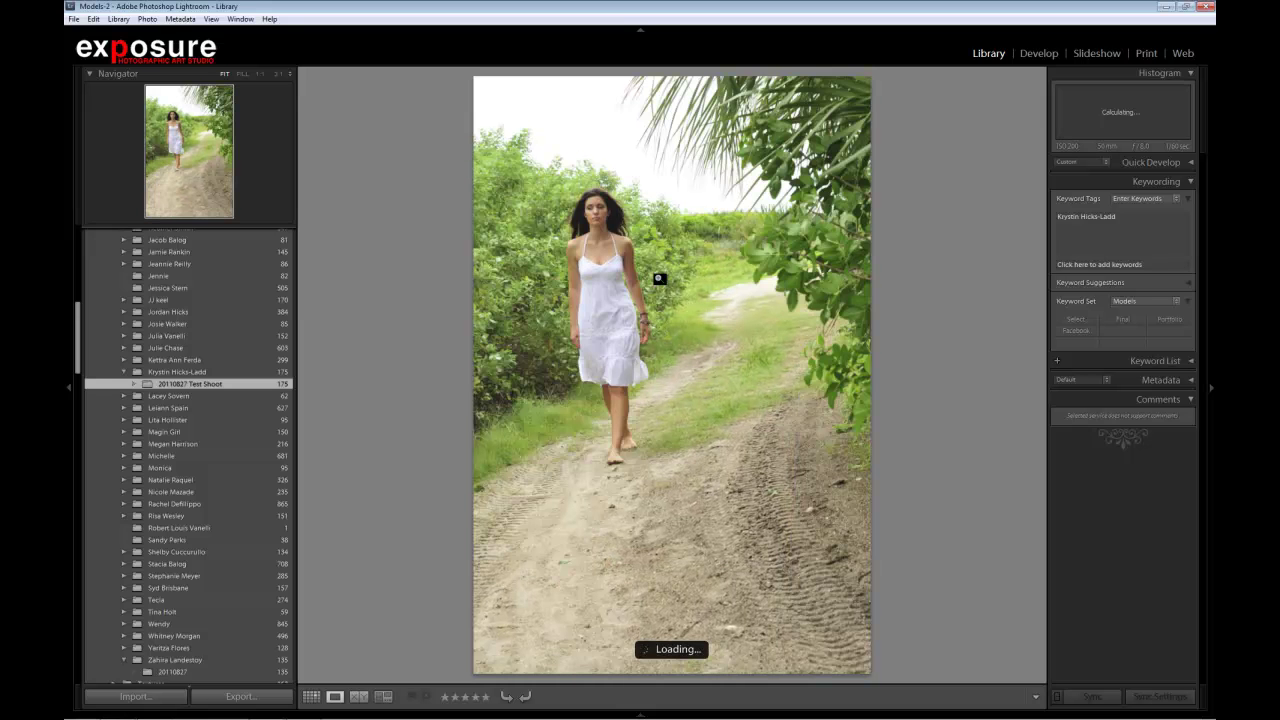
pyautogui.press('Right')
pyautogui.press('Right')
pyautogui.press('Right')
pyautogui.press('Right')
pyautogui.press('Right')
pyautogui.press('Right')
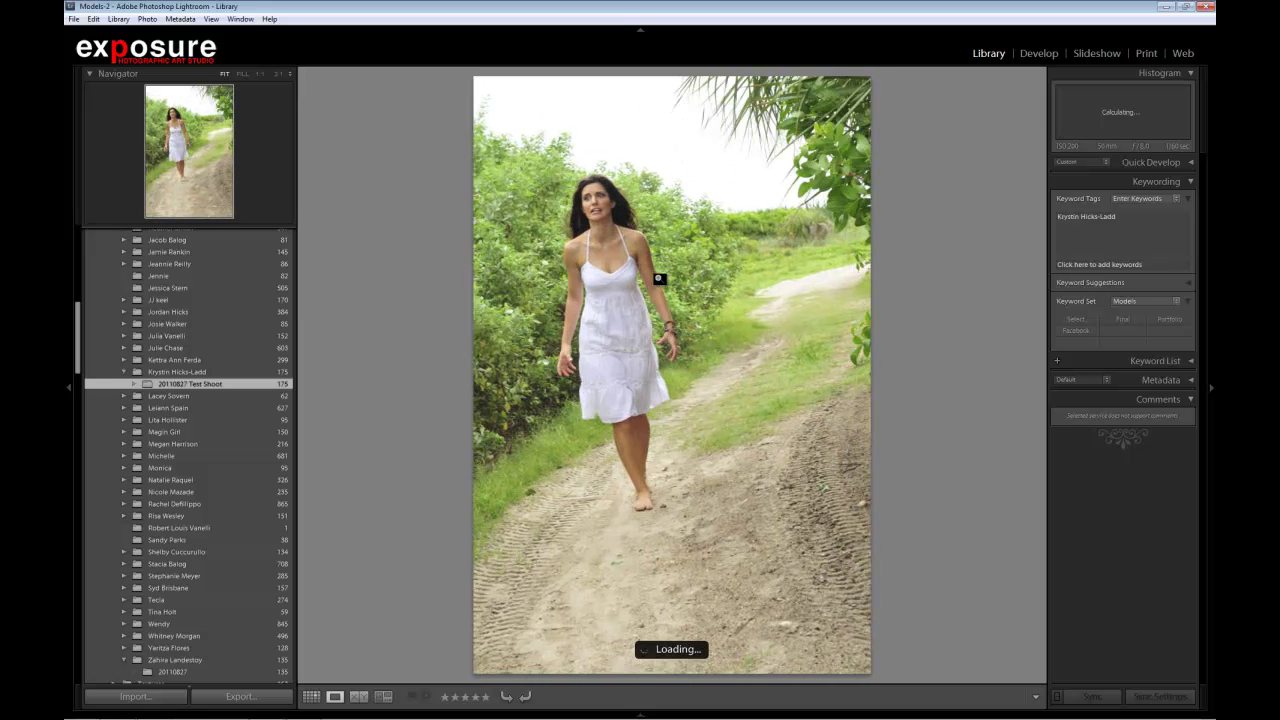
pyautogui.press('Right')
pyautogui.press('Right')
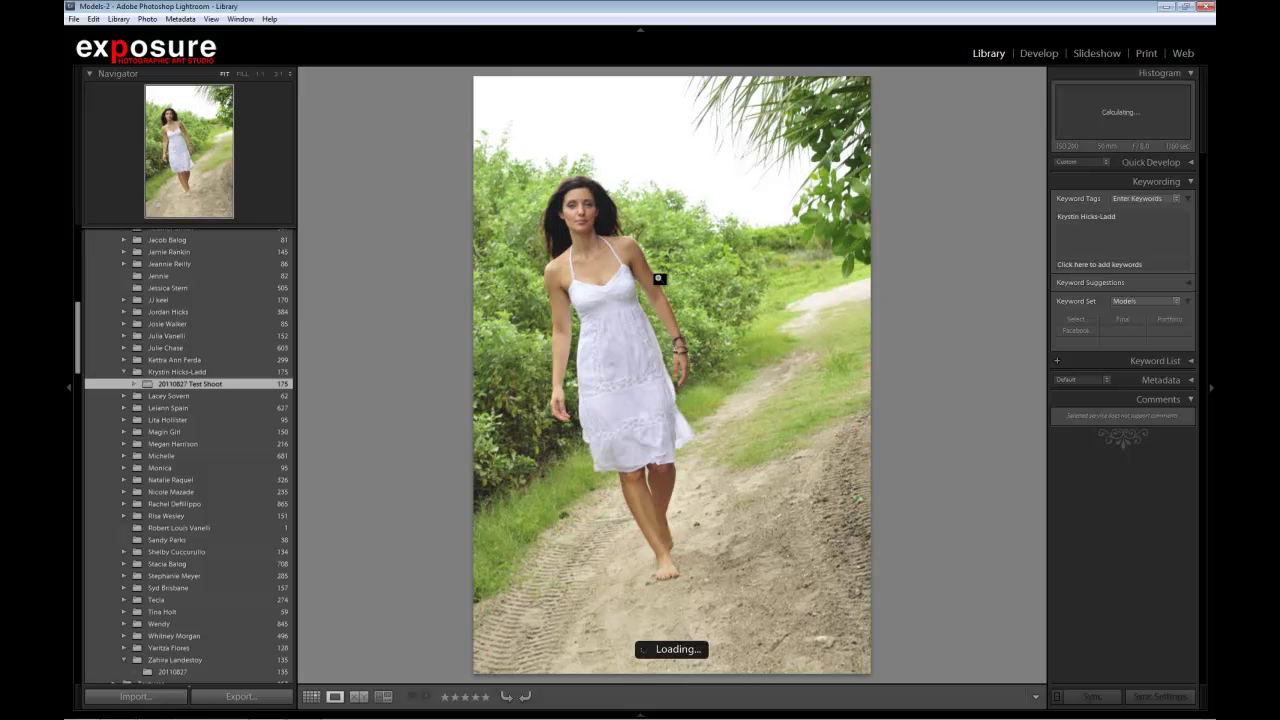
# Step: Flag three consecutive later shots of the model as picks
pyautogui.press('Left')
pyautogui.press('Left')
pyautogui.press('Left')
pyautogui.press('Left')
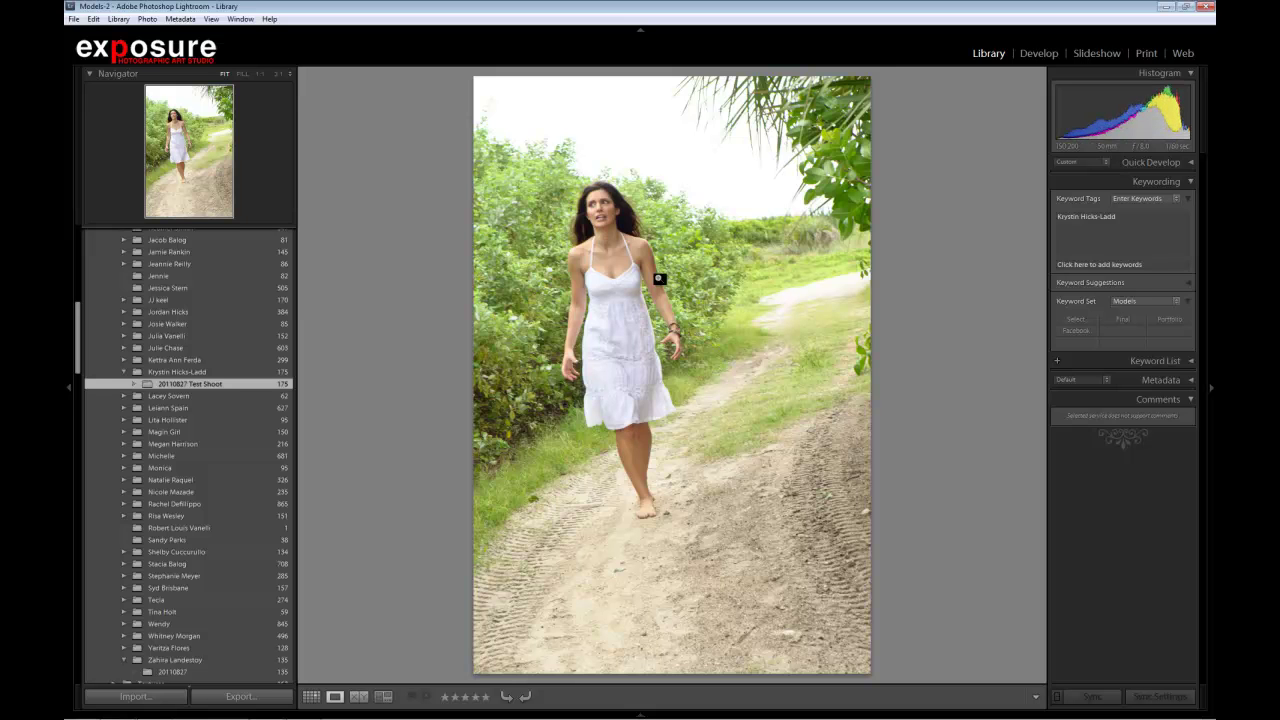
pyautogui.press('Right')
pyautogui.press('Right')
pyautogui.press('Right')
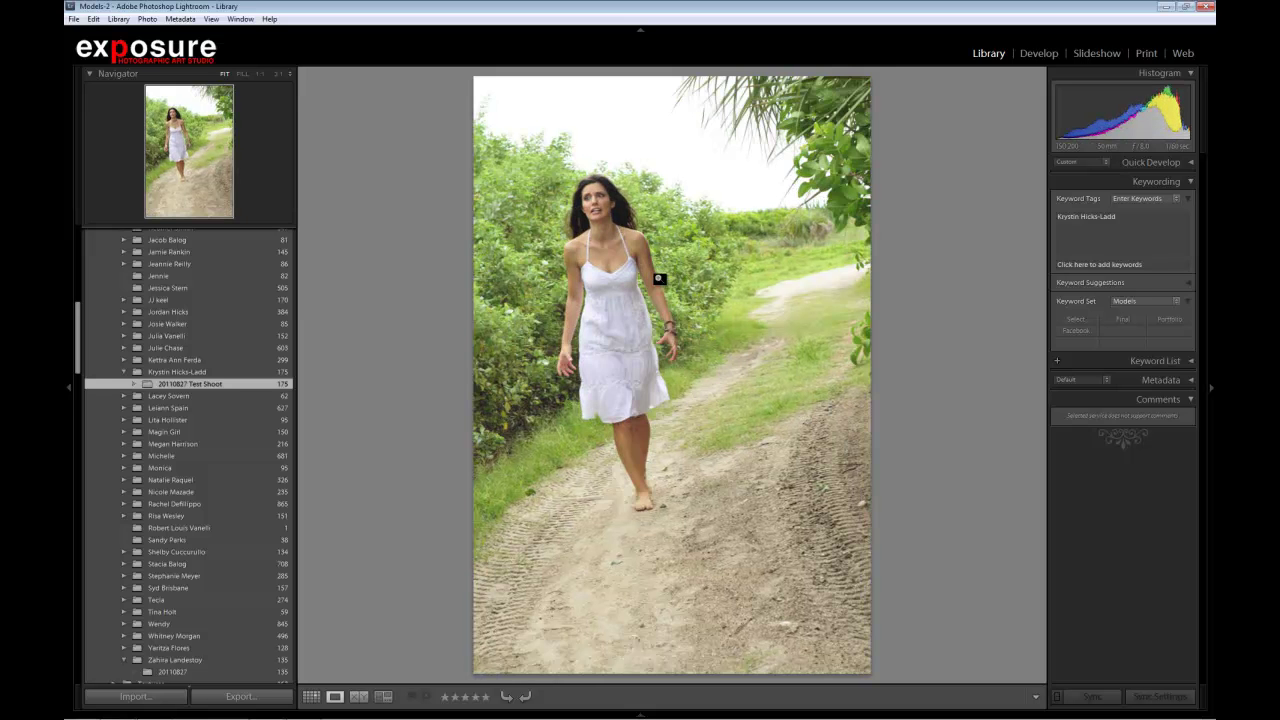
pyautogui.press('Right')
pyautogui.press('Right')
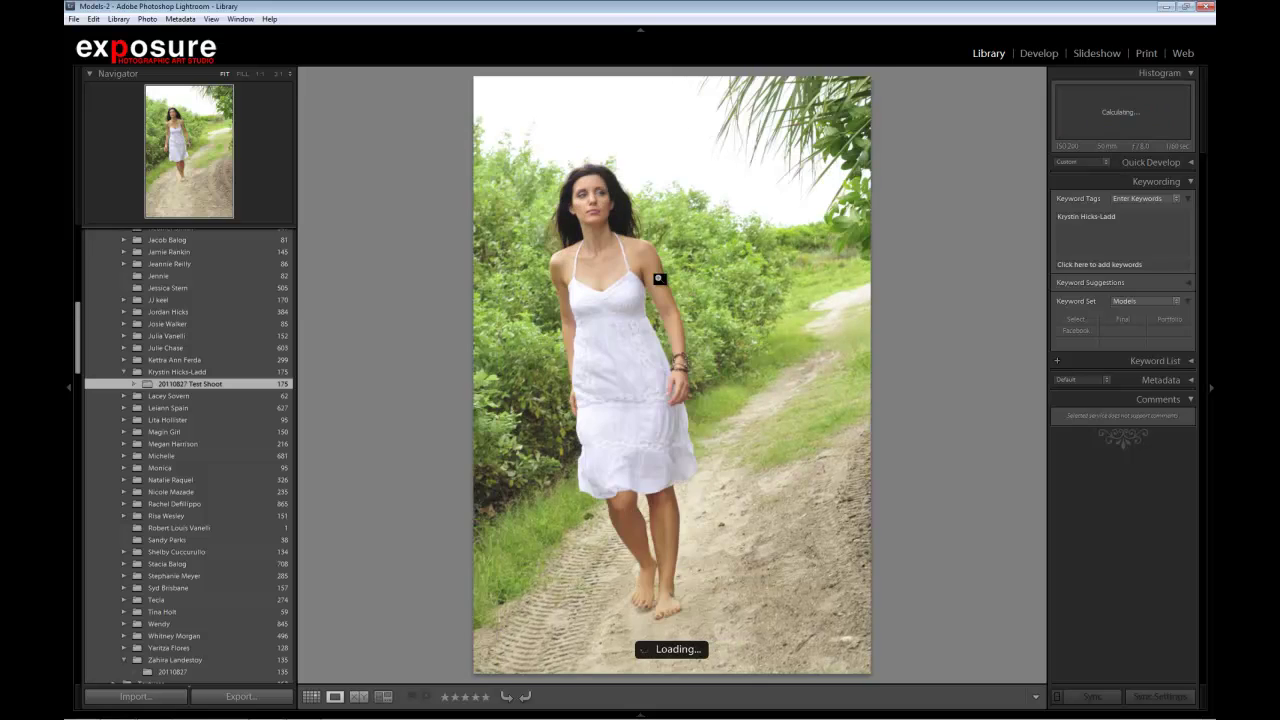
pyautogui.press('Right')
pyautogui.press('Right')
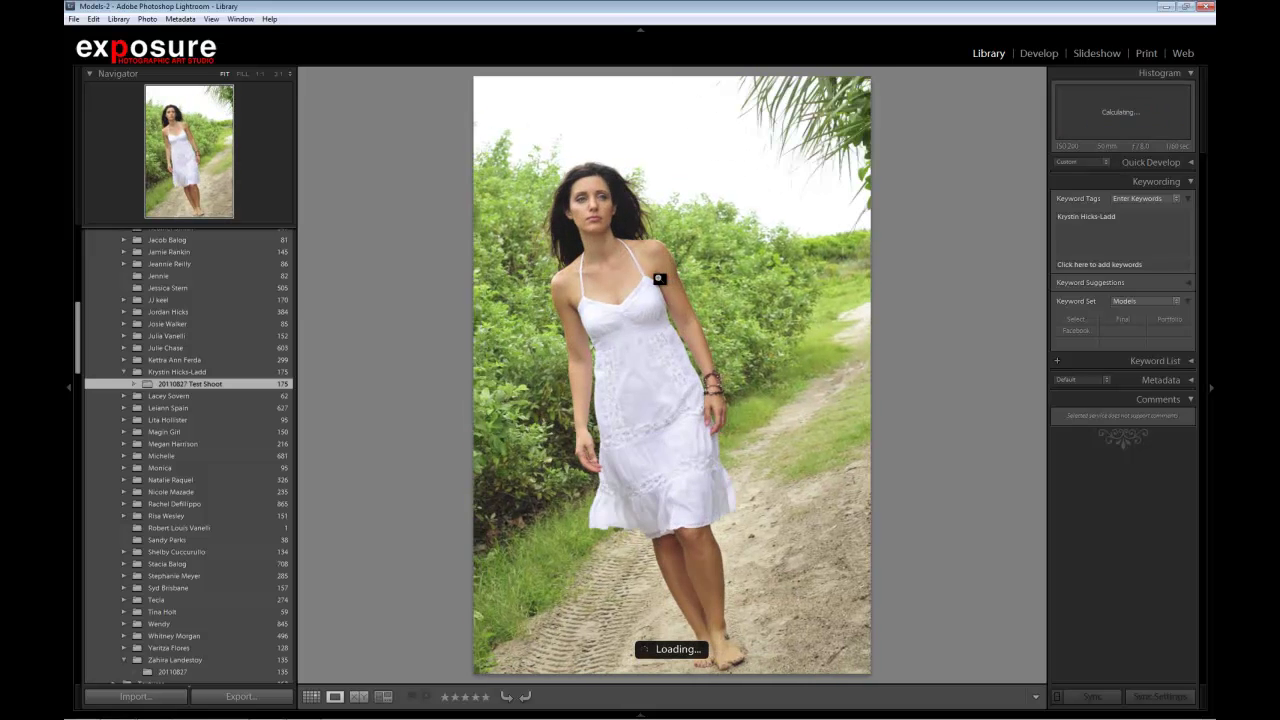
pyautogui.press('p')
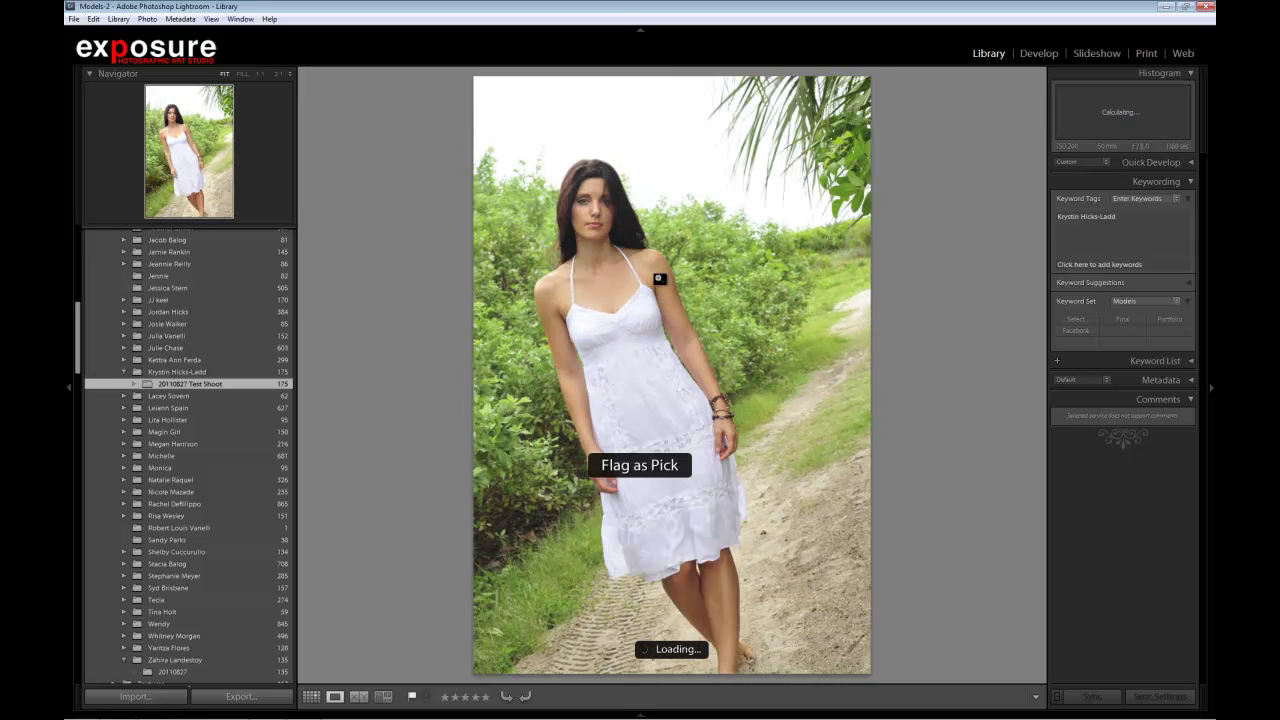
pyautogui.press('Right')
pyautogui.press('Right')
pyautogui.press('p')
pyautogui.press('Right')
pyautogui.press('p')
pyautogui.press('Right')
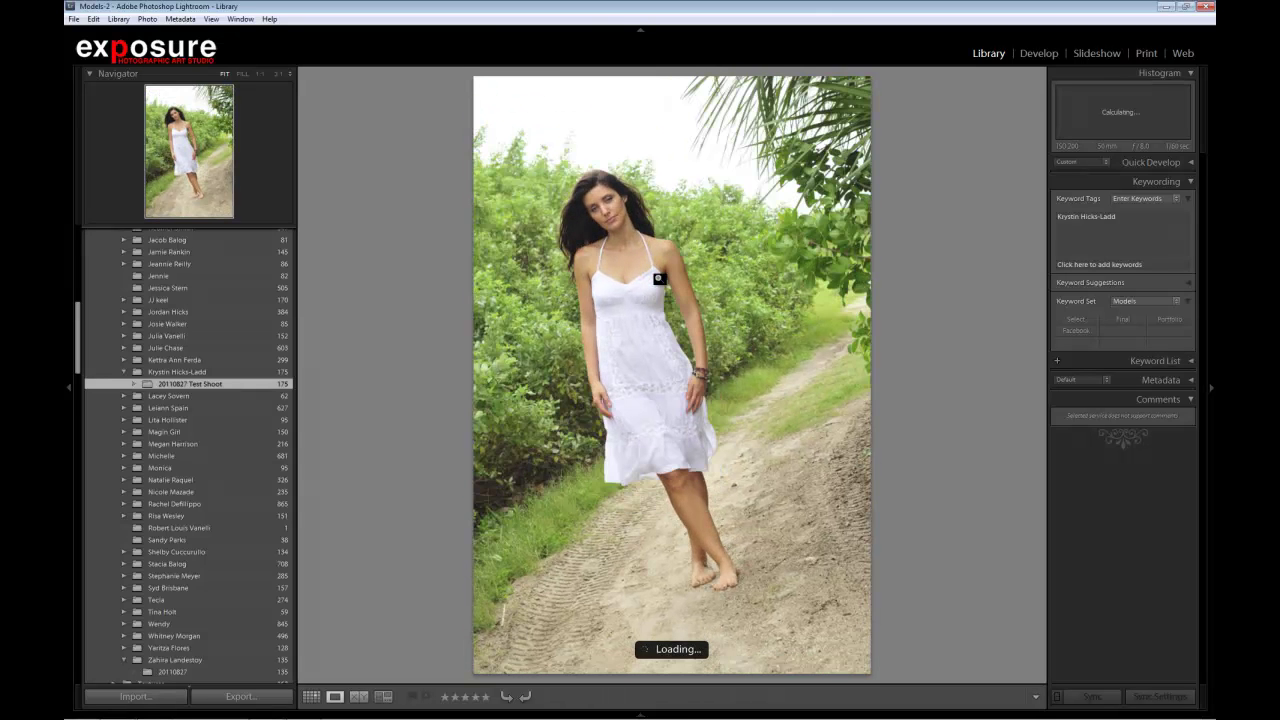
pyautogui.press('Right')
pyautogui.press('Right')
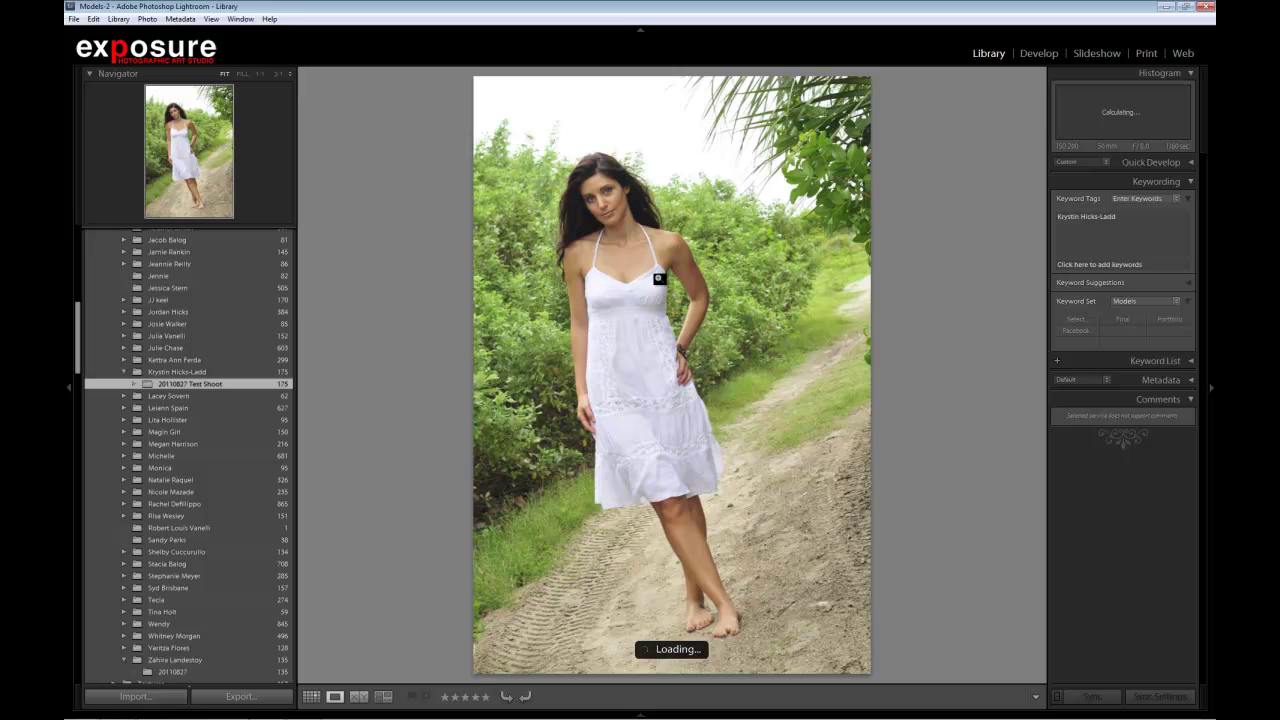
# Step: Flag one last photo as a pick and switch the Test Shoot to Grid view
pyautogui.press('p')
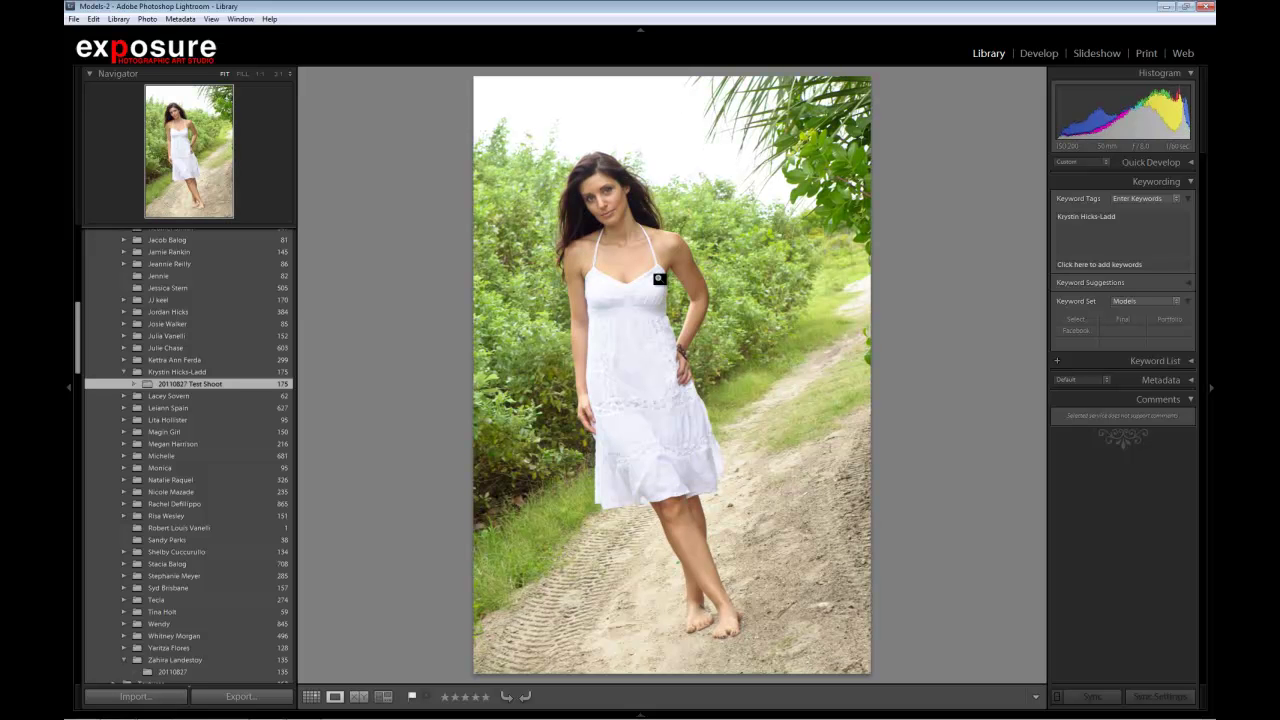
pyautogui.press('Right')
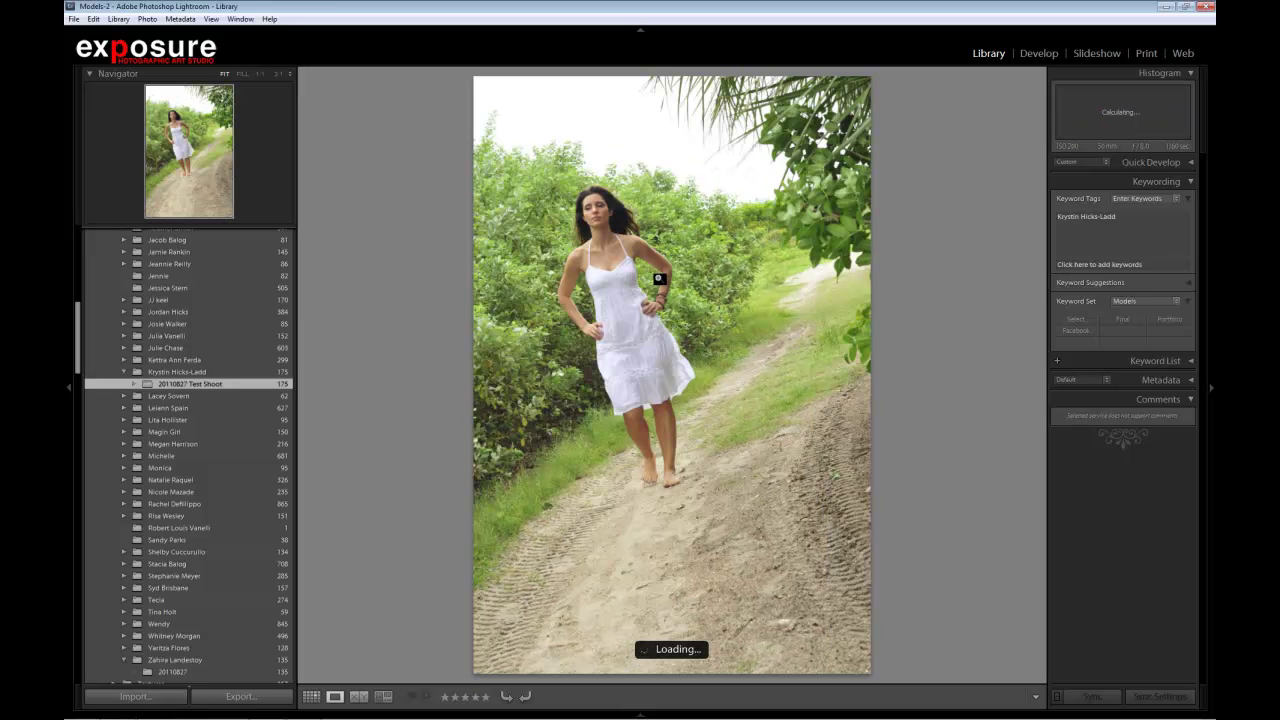
pyautogui.press('Right')
pyautogui.press('Right')
pyautogui.press('Right')
pyautogui.press('Right')
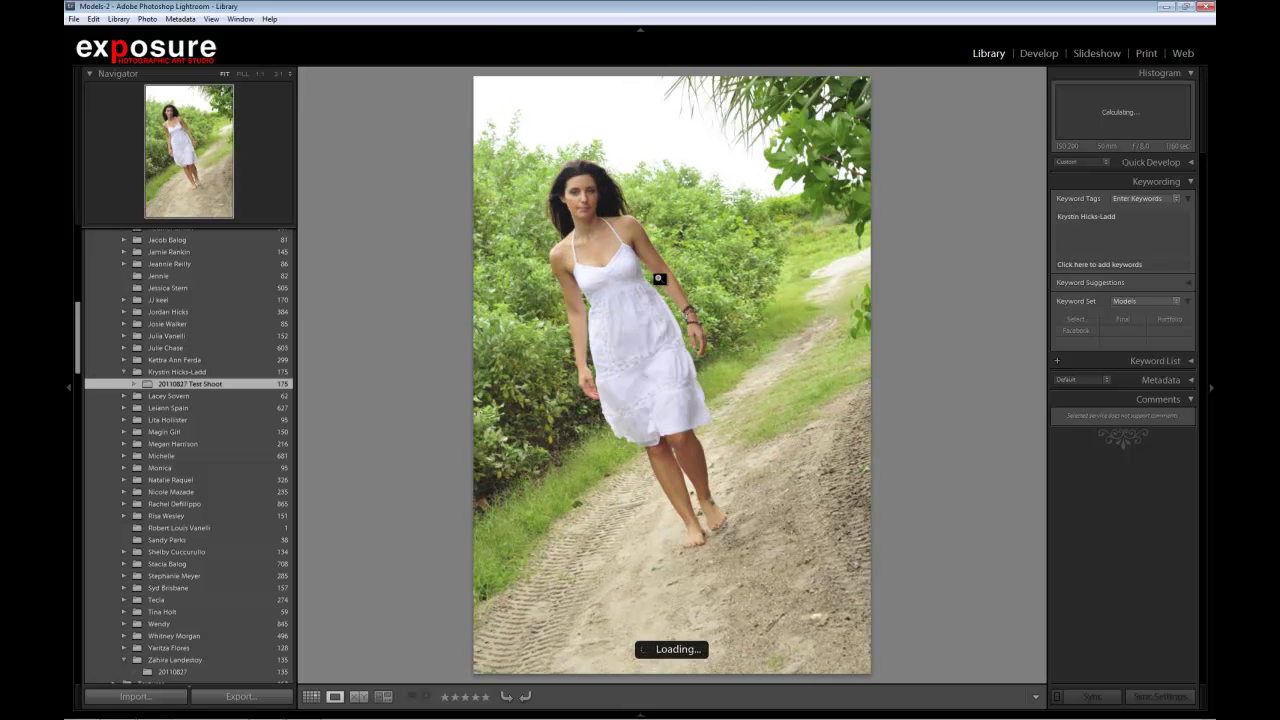
pyautogui.press('Right')
pyautogui.press('Right')
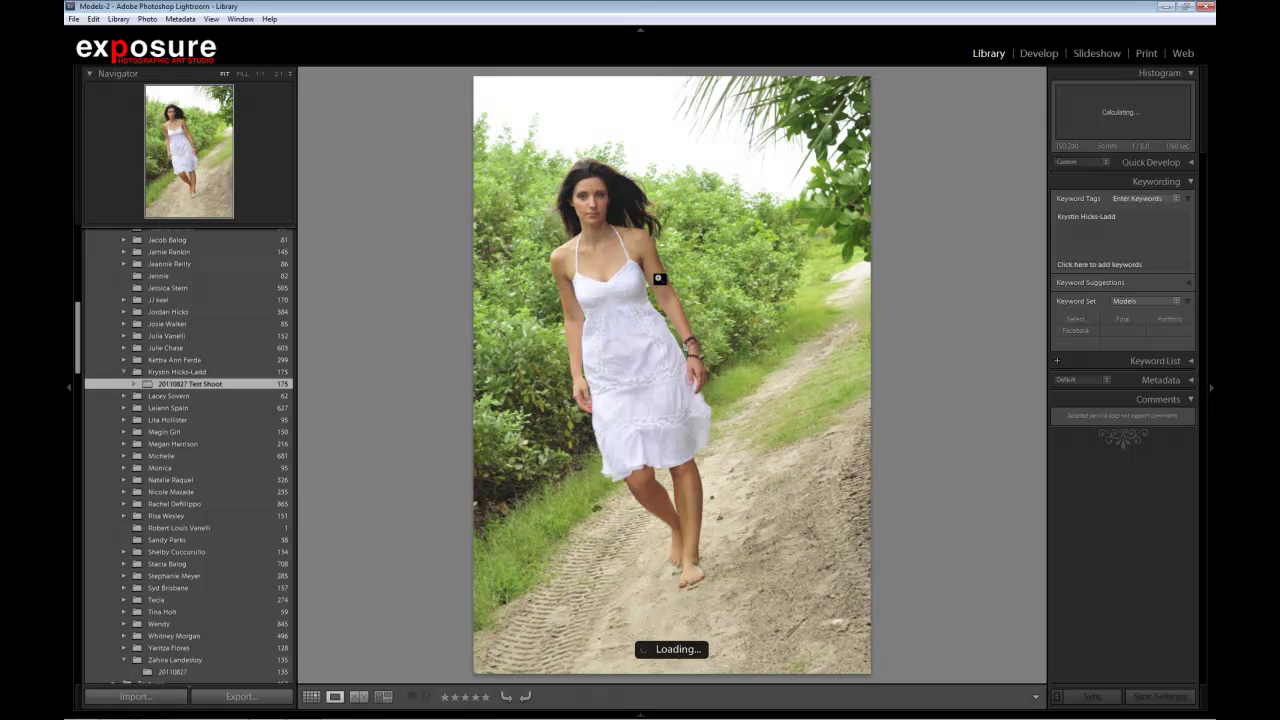
pyautogui.press('Right')
pyautogui.press('Right')
pyautogui.press('Right')
pyautogui.press('Right')
pyautogui.press('Right')
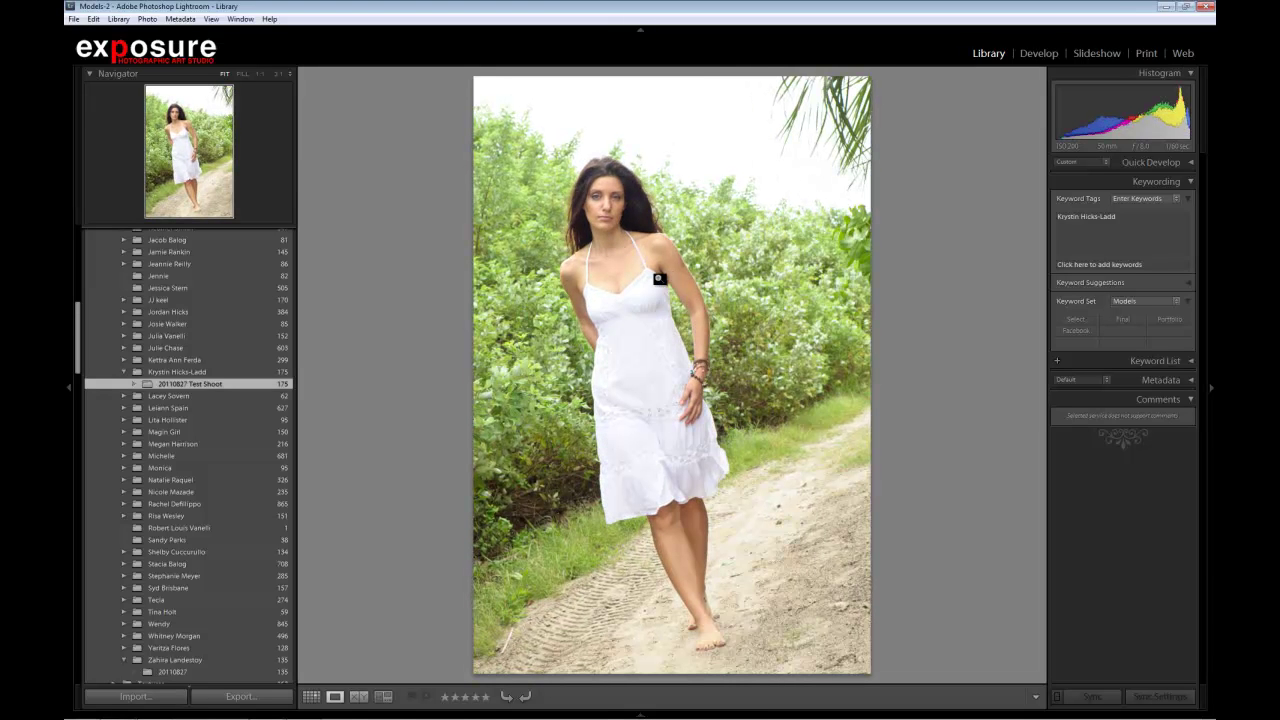
pyautogui.click(310, 696)
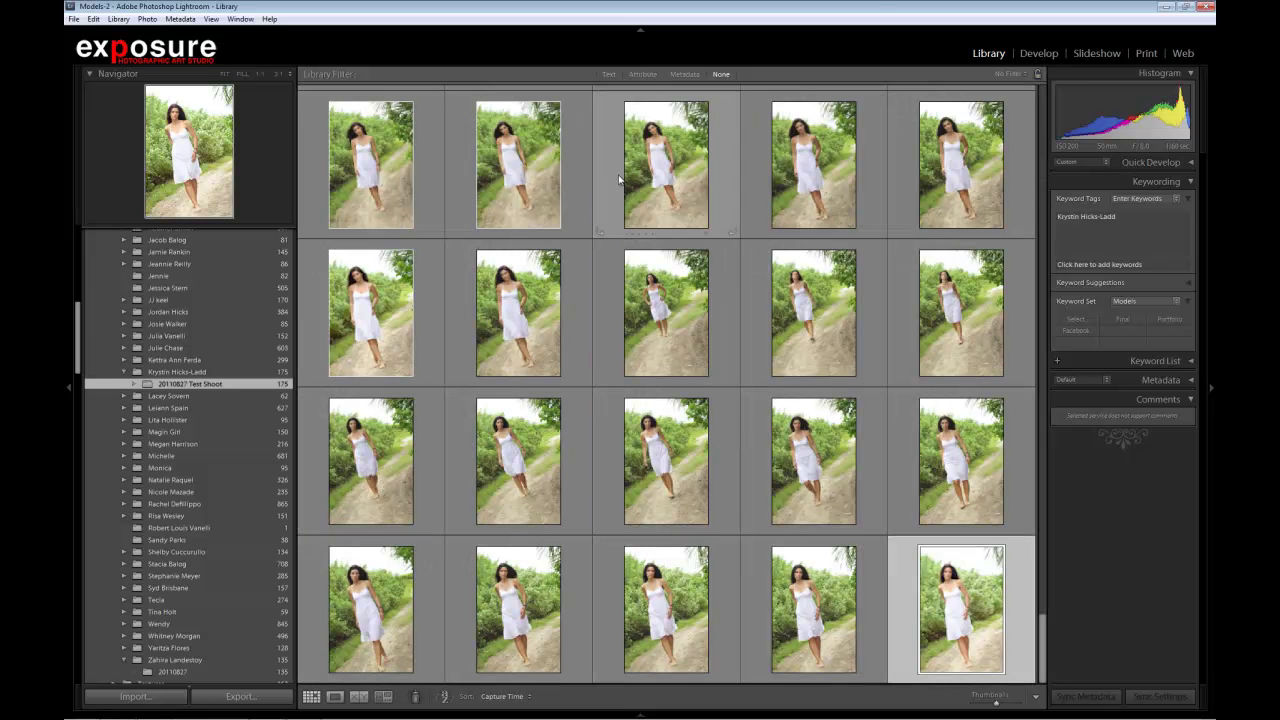
# Step: Filter the Library grid by attribute to show only flagged photos
pyautogui.click(643, 75)
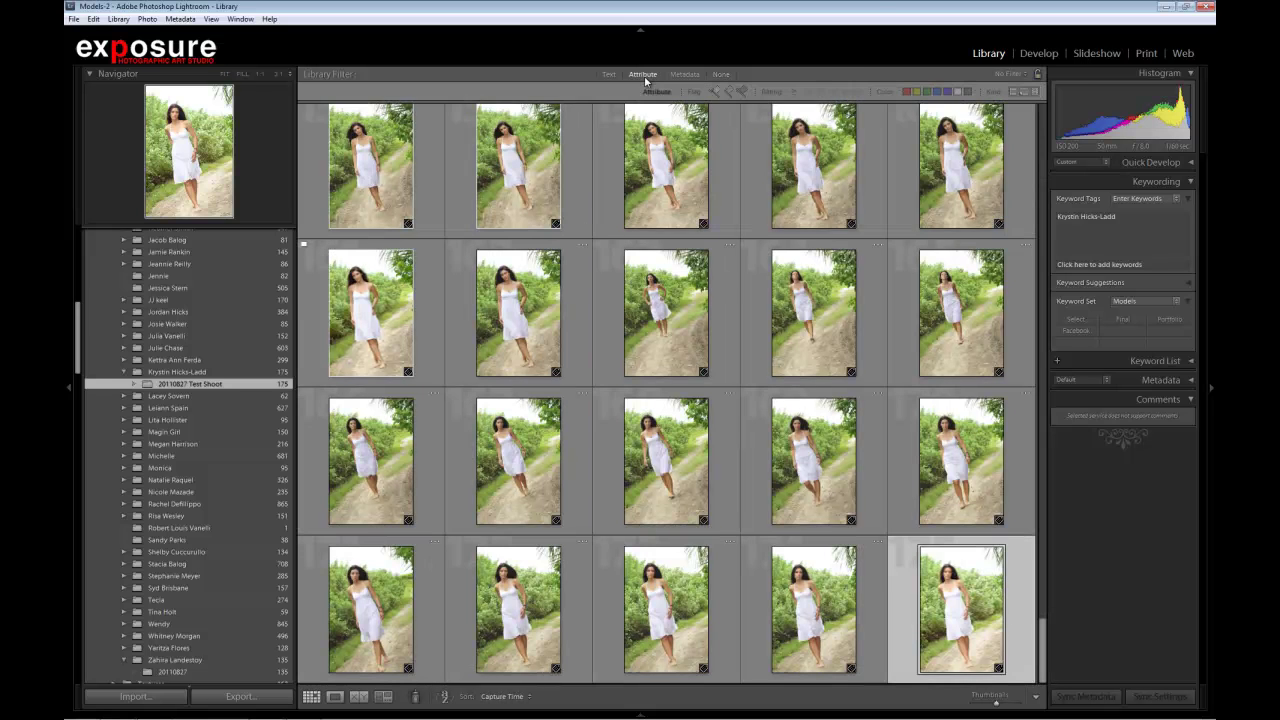
pyautogui.click(715, 91)
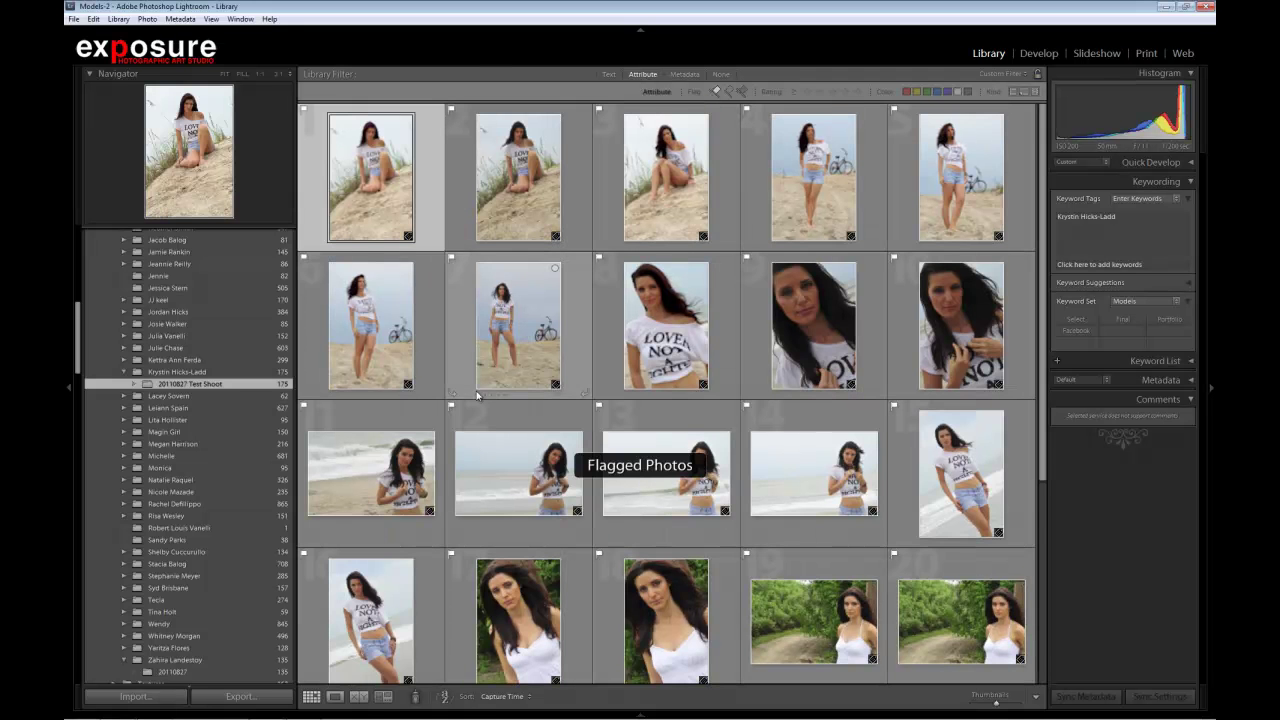
pyautogui.scroll(-3, 477, 396)
pyautogui.scroll(5, 477, 396)
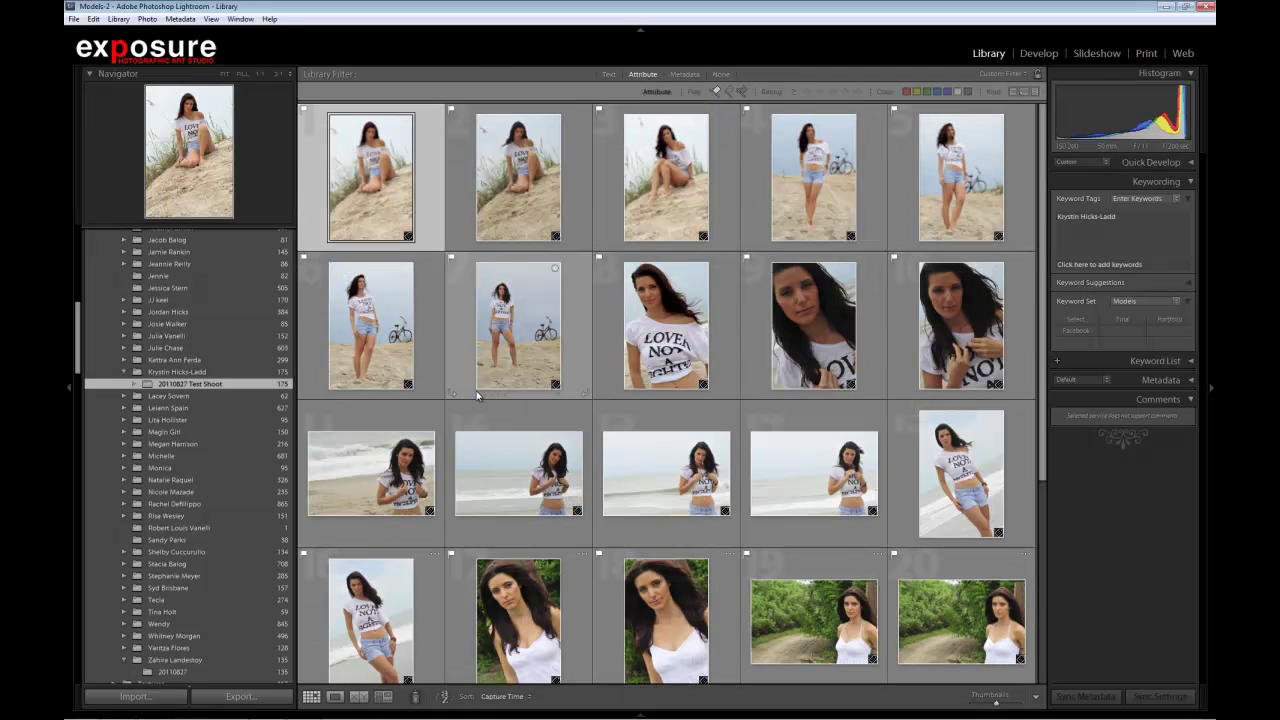
# Step: Select all the flagged photos and add the keyword 'Select' to them
pyautogui.click(93, 19)
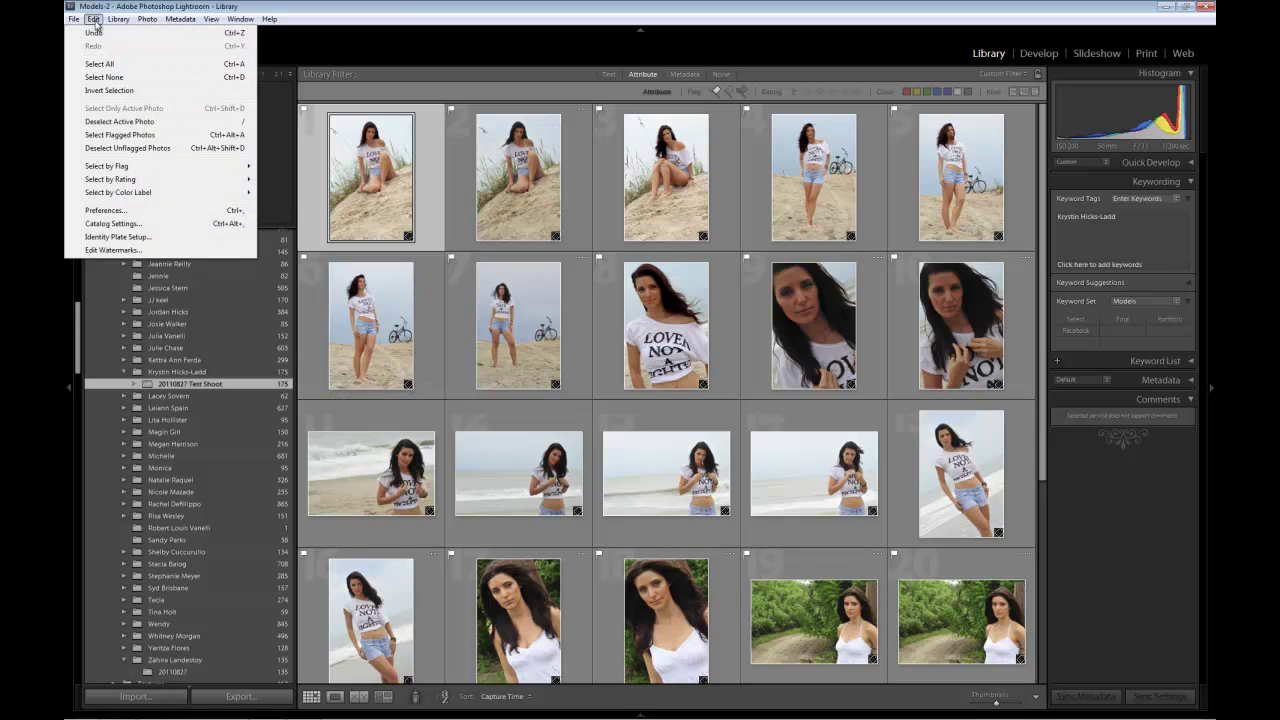
pyautogui.click(127, 66)
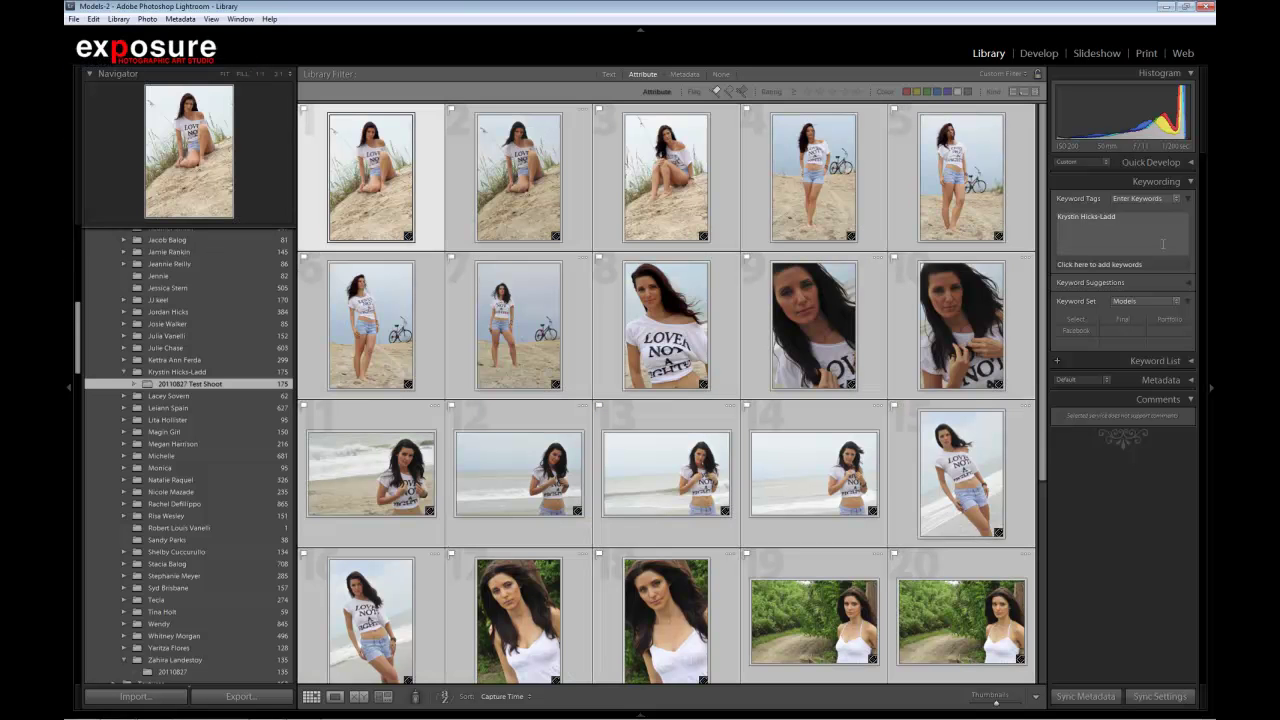
pyautogui.click(1134, 222)
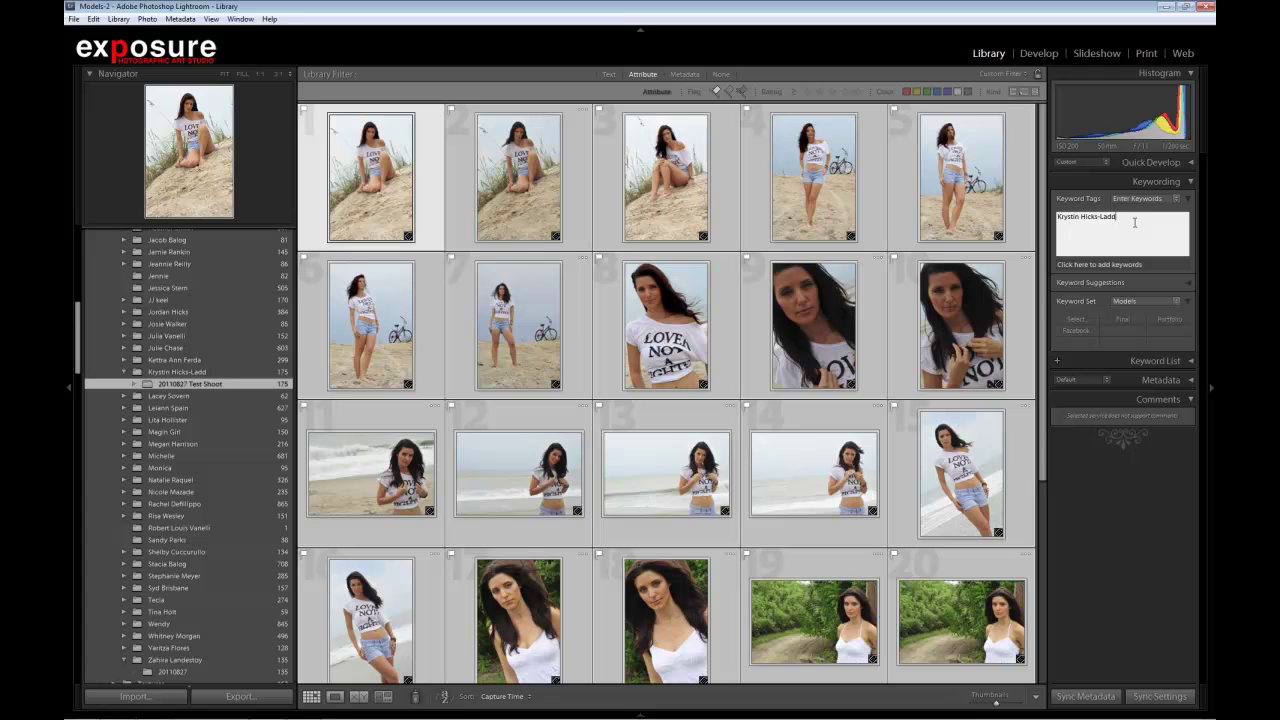
pyautogui.write(', Select')
pyautogui.press('Return')
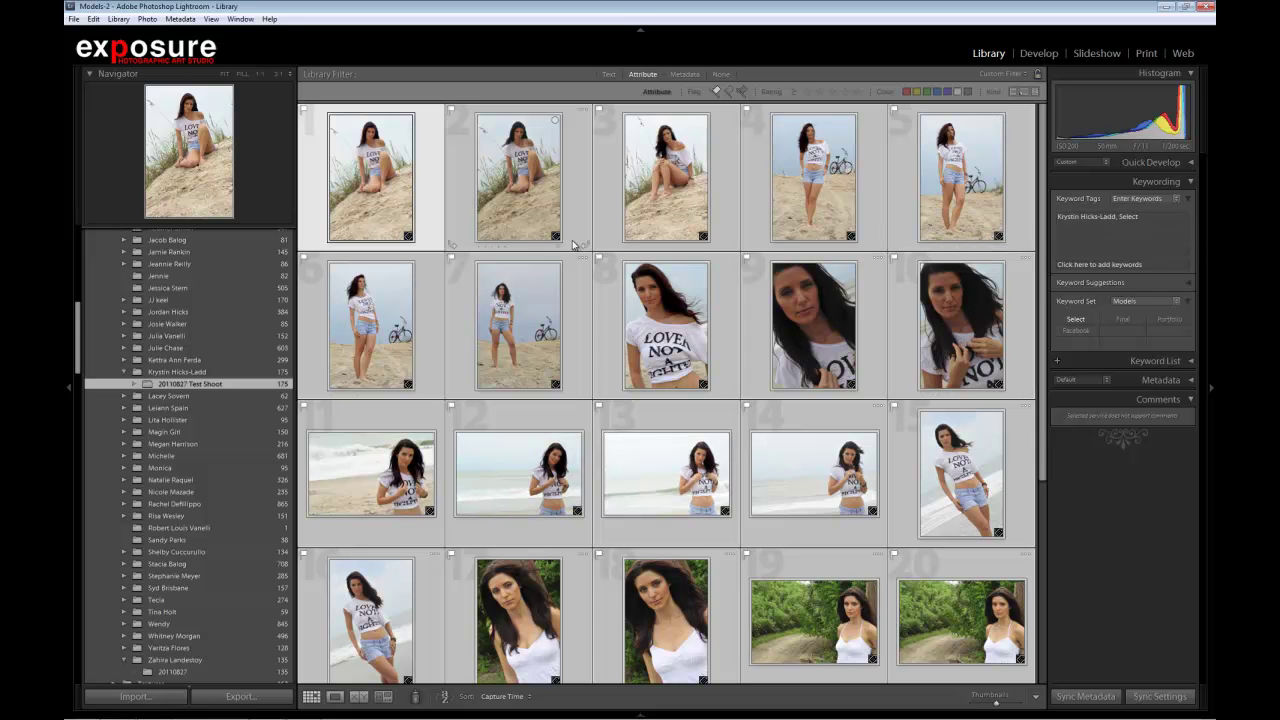
pyautogui.moveTo(80, 325); pyautogui.dragTo(85, 447)
# Step: Check that the Final collection is empty, then return to the 20-photo Select collection
pyautogui.click(167, 479)
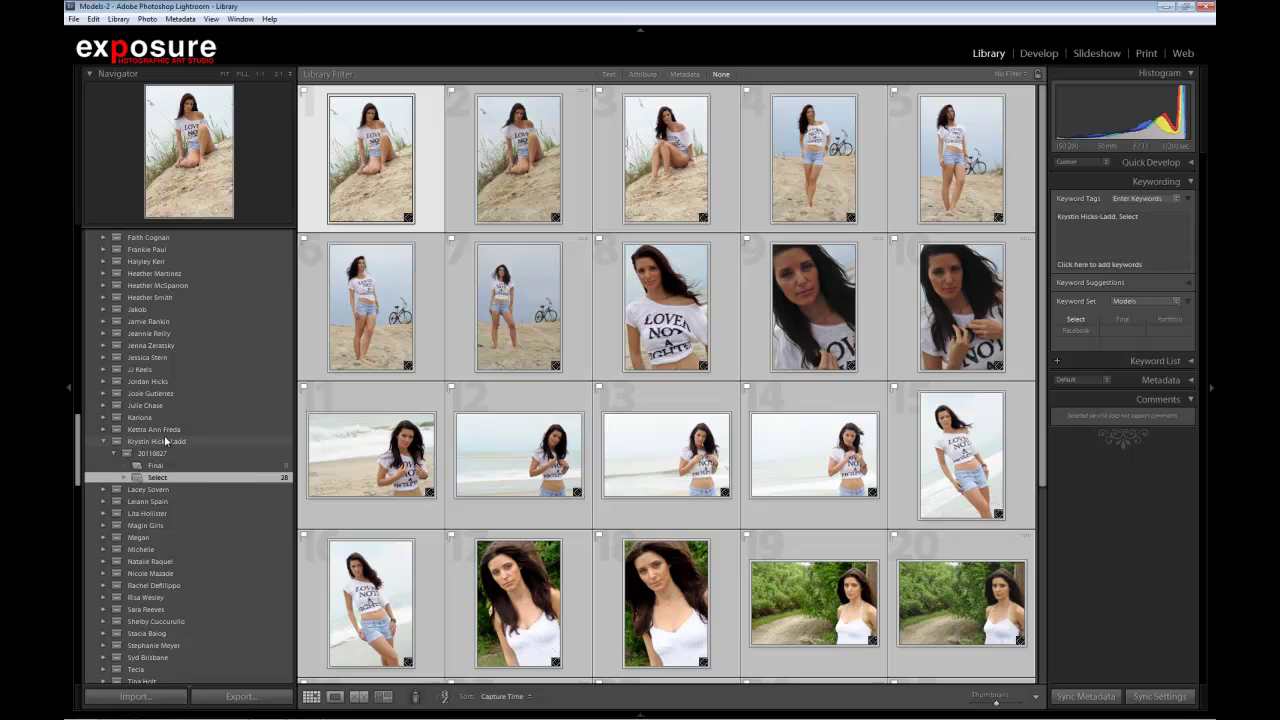
pyautogui.click(166, 442)
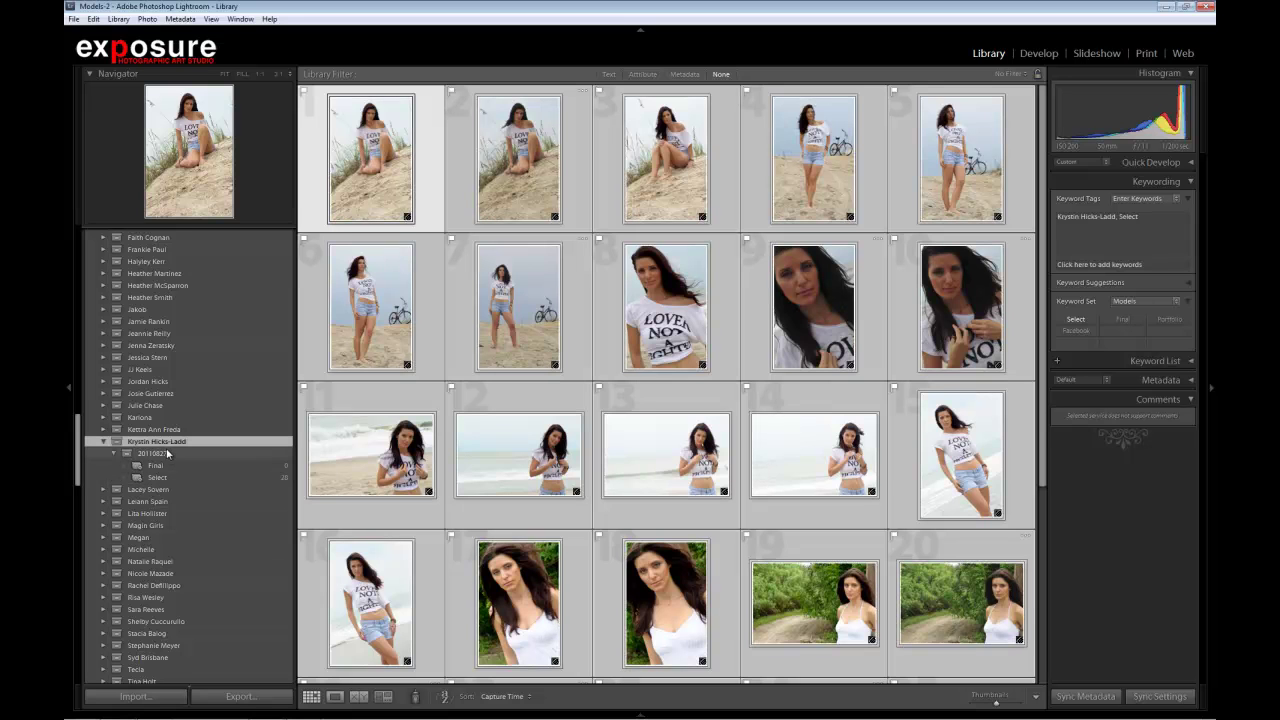
pyautogui.click(158, 466)
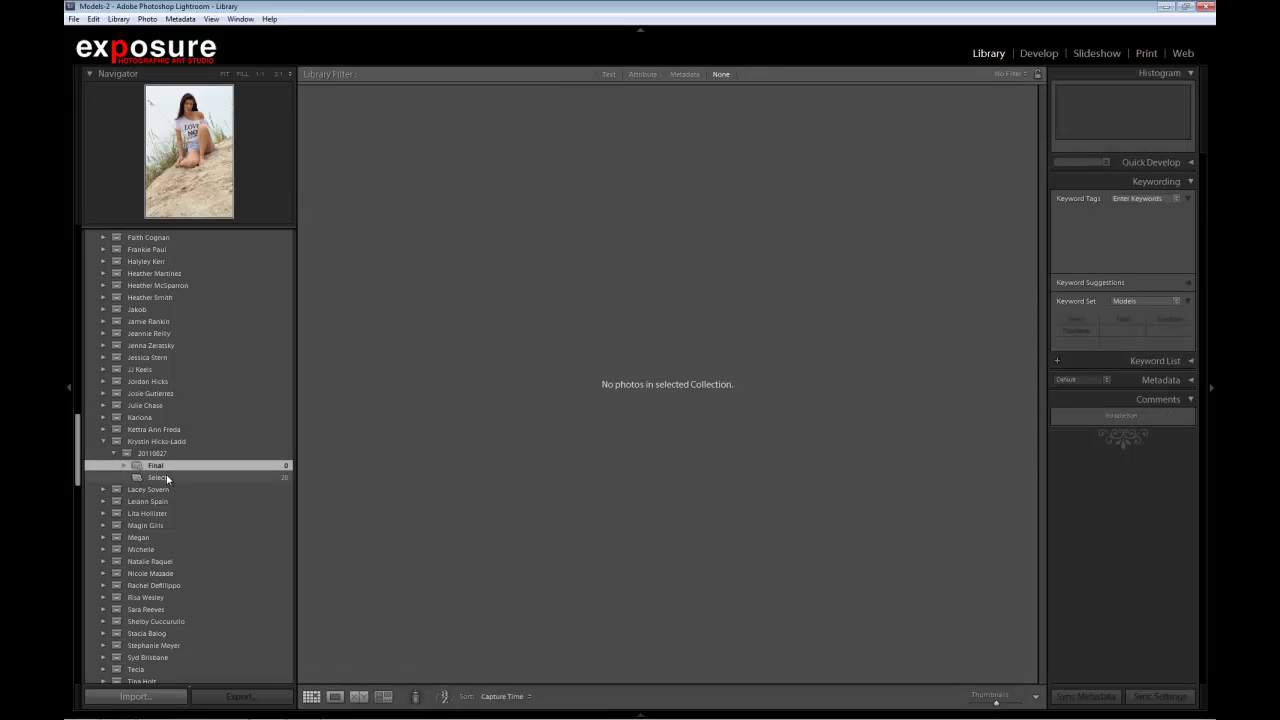
pyautogui.click(166, 478)
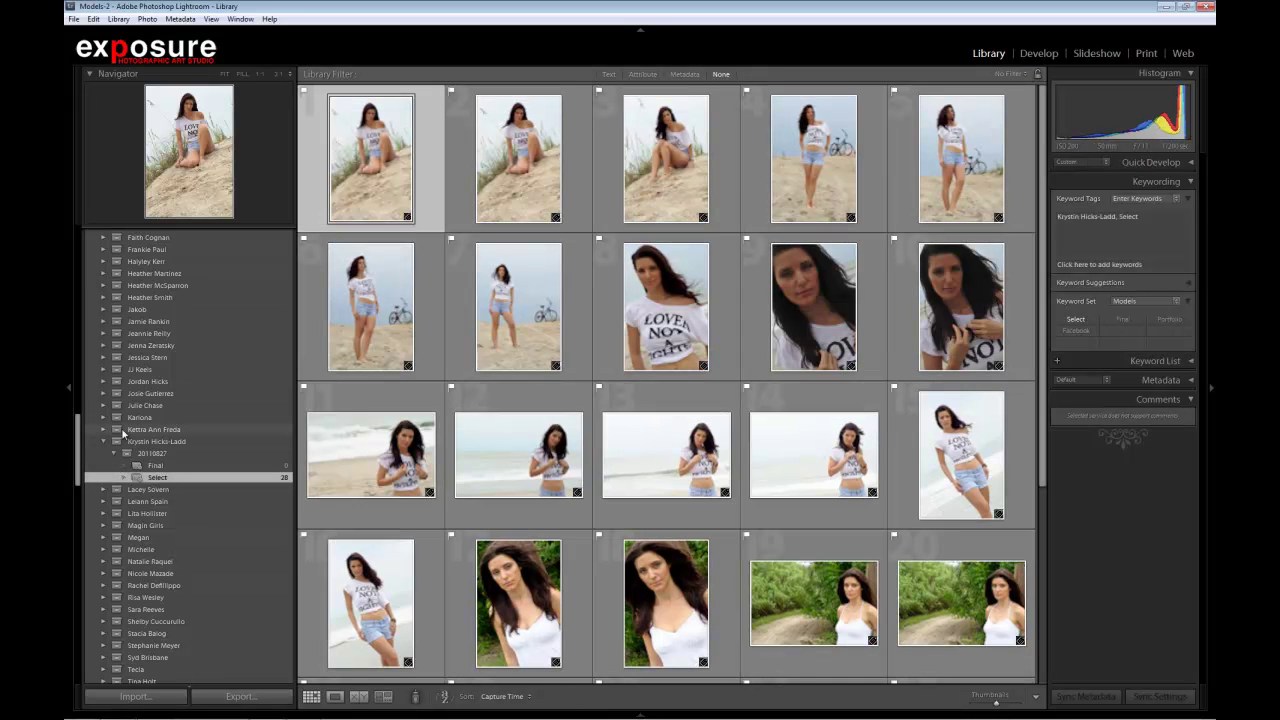
pyautogui.moveTo(78, 428); pyautogui.dragTo(73, 533)
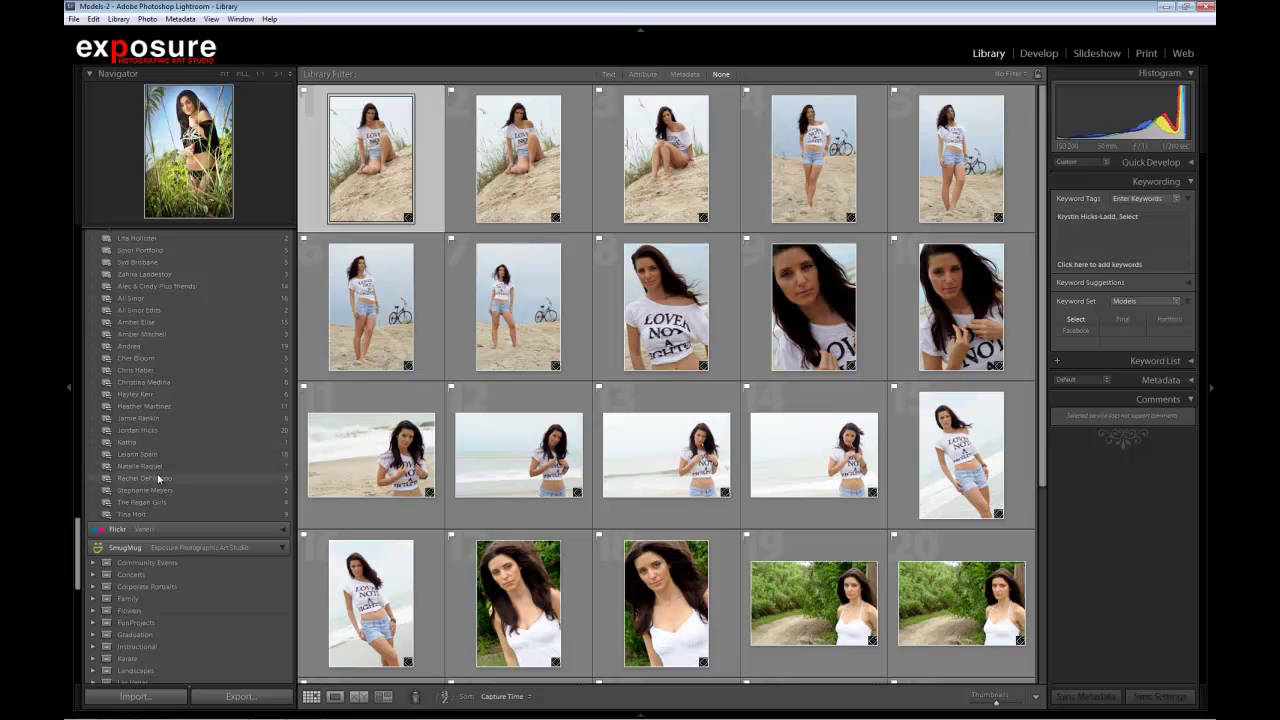
# Step: Look at the model's Facebook album and the SmugMug published Select collection
pyautogui.moveTo(80, 513); pyautogui.dragTo(80, 505)
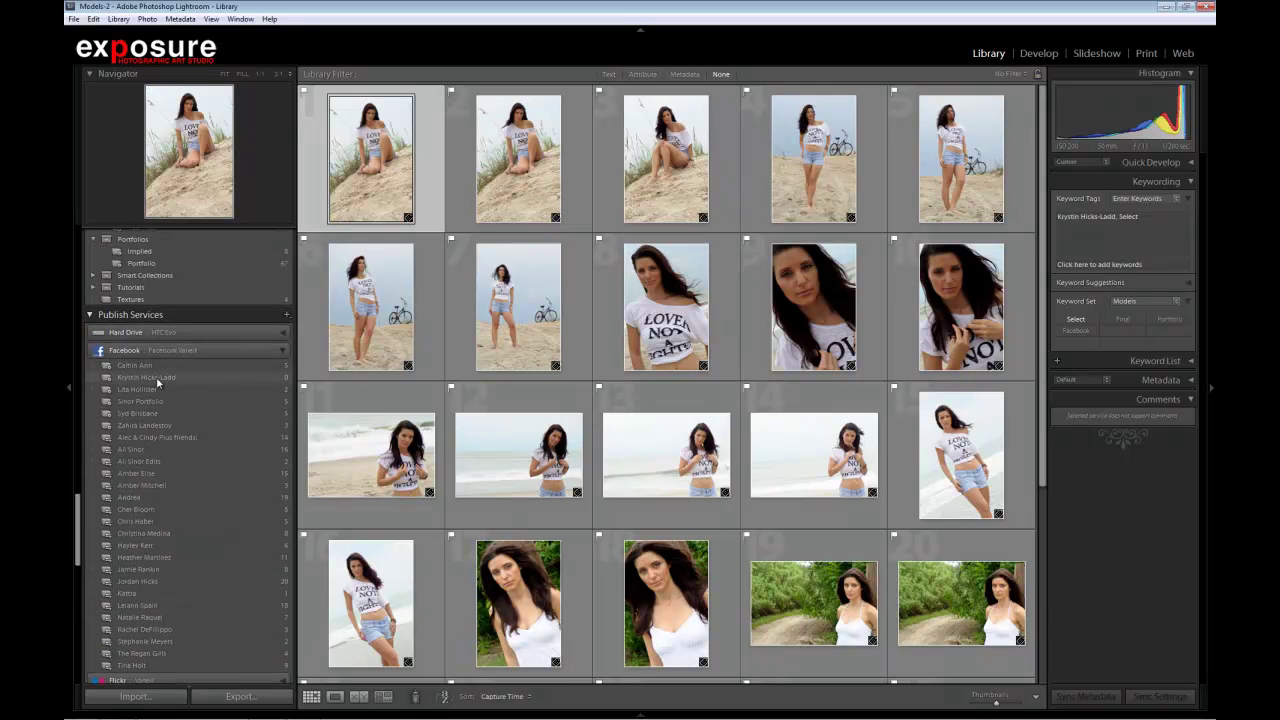
pyautogui.click(172, 380)
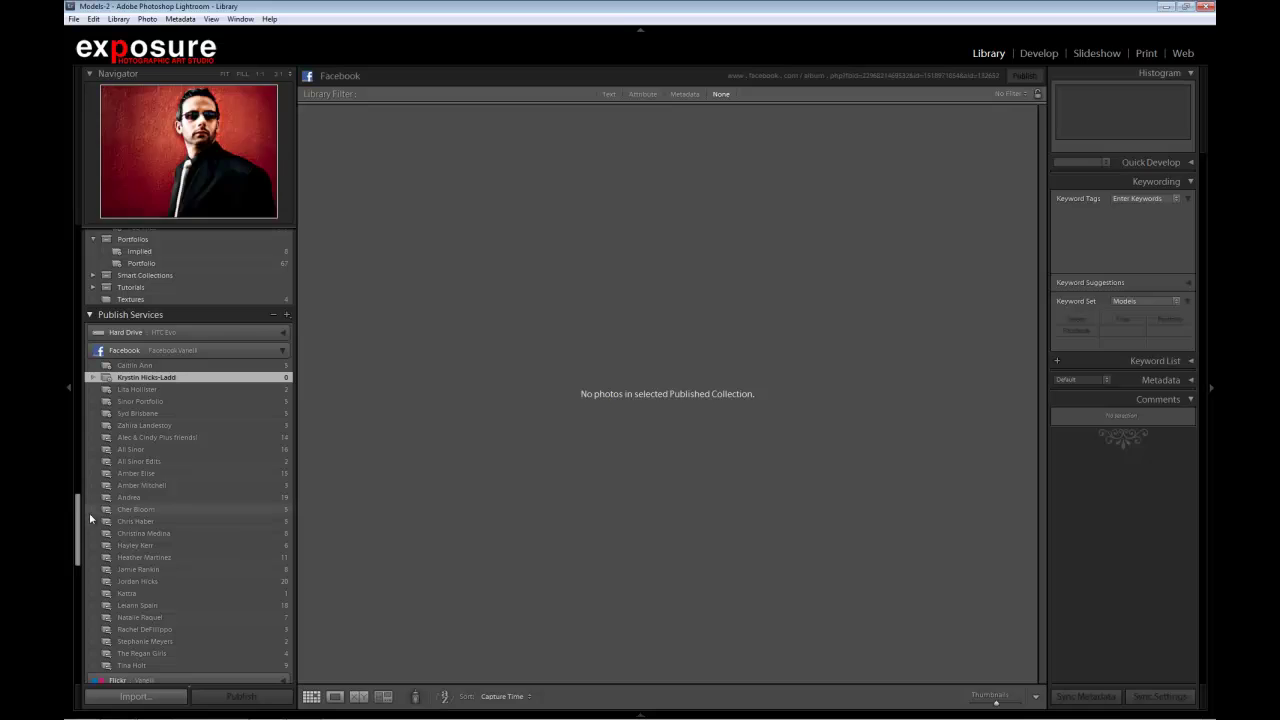
pyautogui.moveTo(79, 518); pyautogui.dragTo(78, 614)
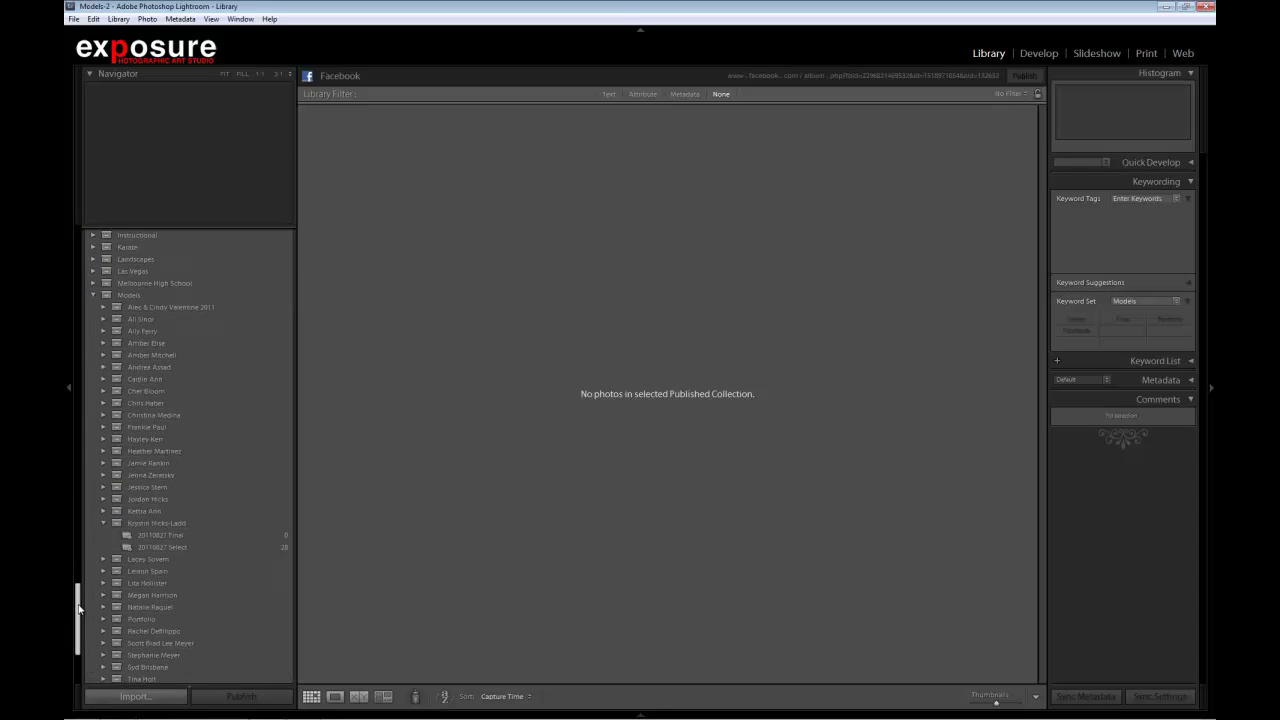
pyautogui.click(145, 548)
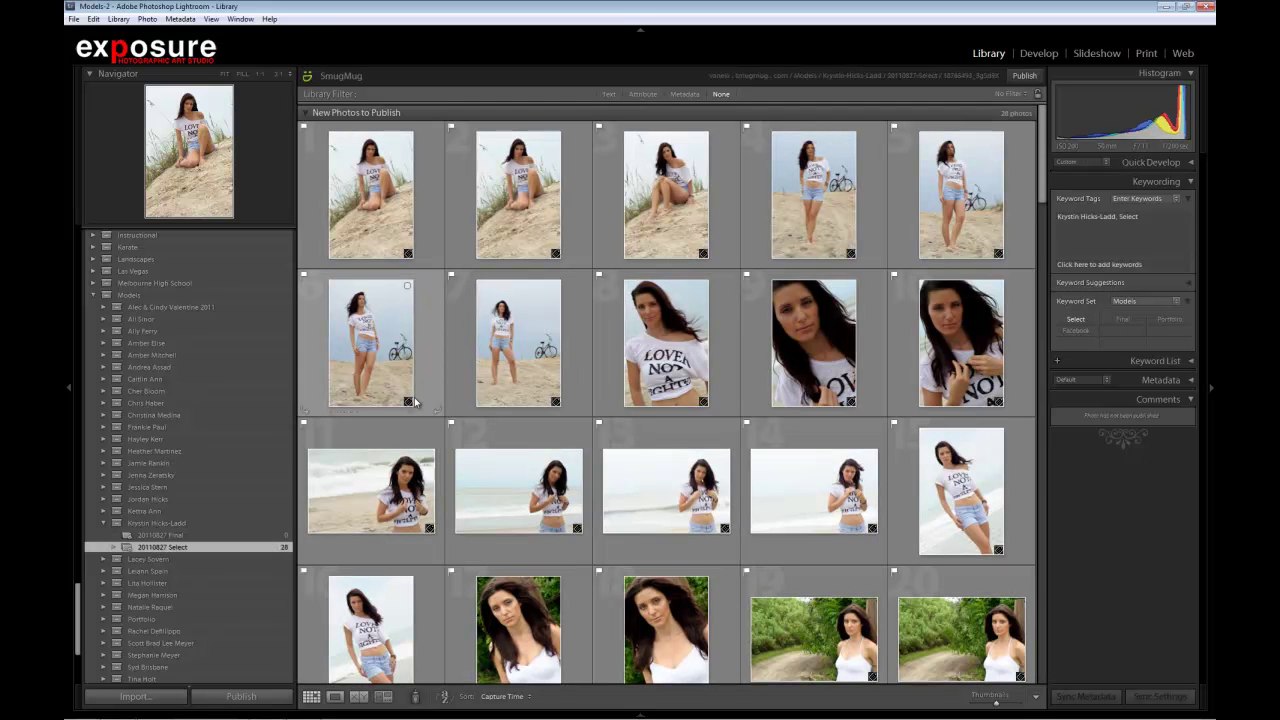
# Step: Open the regular 20110827 Select collection and view a beach photo large
pyautogui.moveTo(78, 608); pyautogui.dragTo(66, 436)
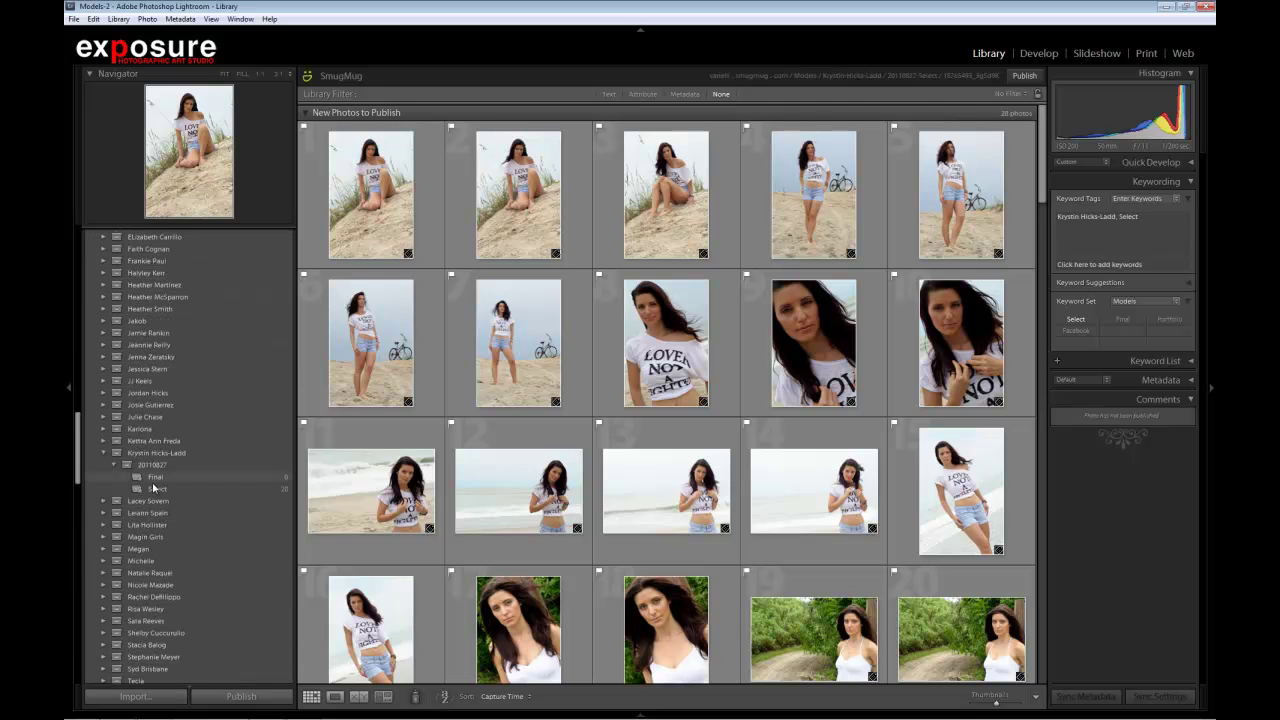
pyautogui.click(155, 488)
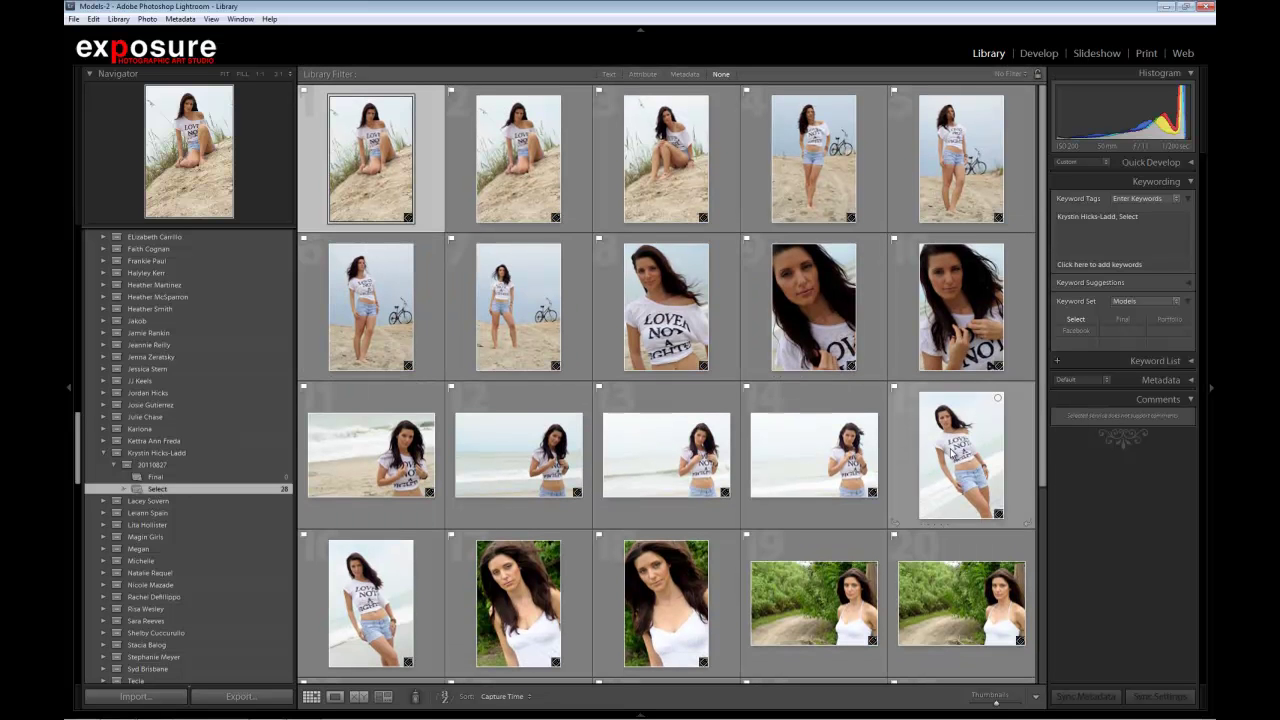
pyautogui.doubleClick(951, 453)
# Step: Straighten the next standing portrait to 4.79° and tighten the crop at the bottom-right corner
pyautogui.press('Right')
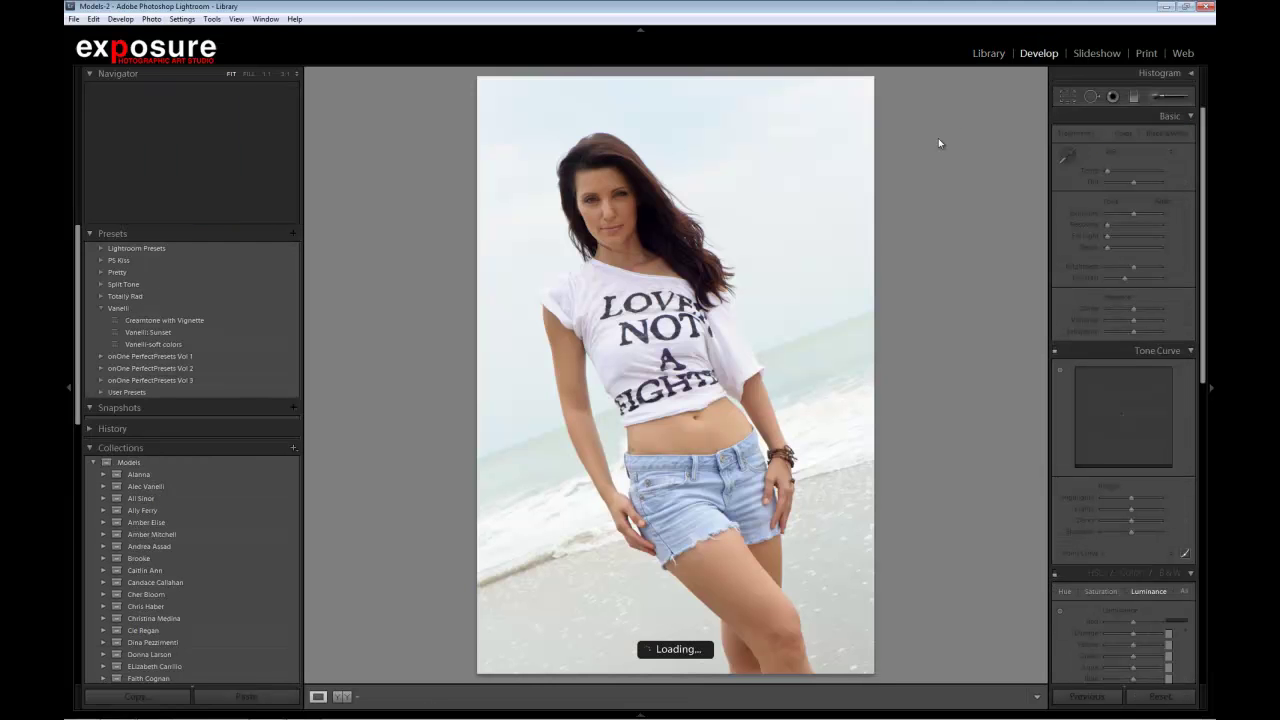
pyautogui.click(1064, 95)
pyautogui.moveTo(889, 84)
pyautogui.mouseDown()
pyautogui.moveTo(884, 74)
pyautogui.moveTo(909, 99)
pyautogui.mouseUp()
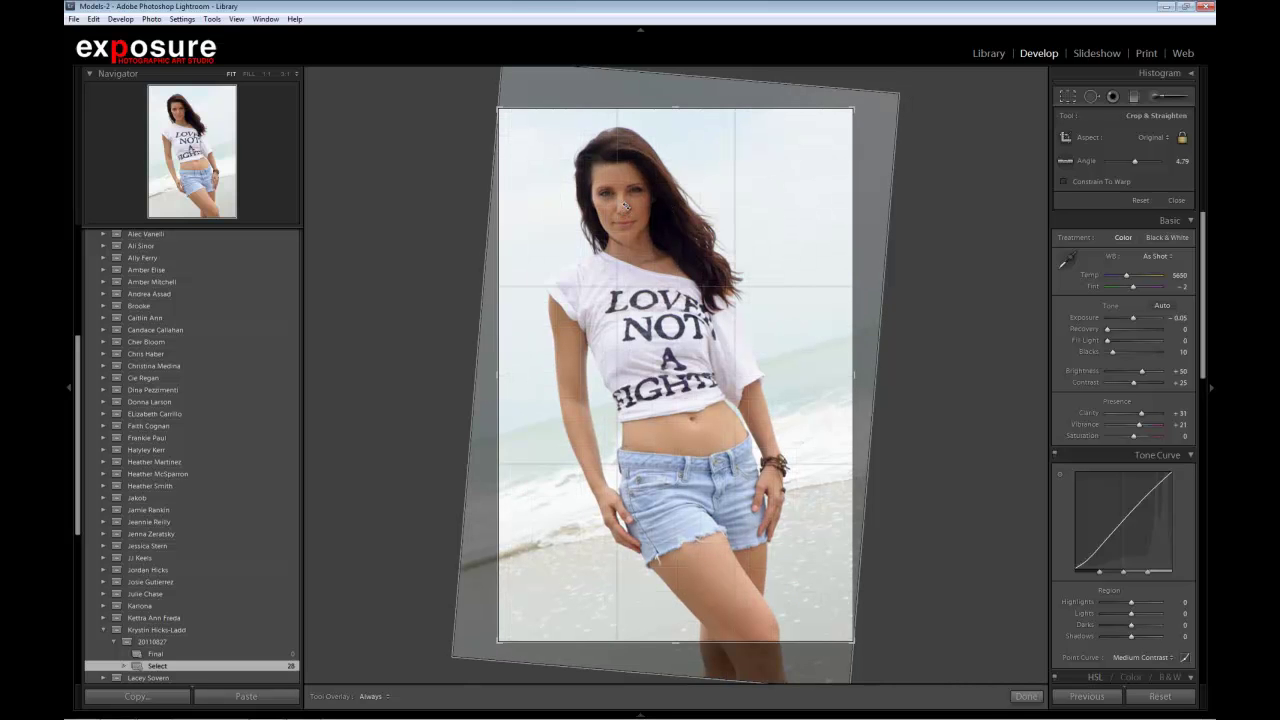
pyautogui.moveTo(625, 205); pyautogui.dragTo(628, 251)
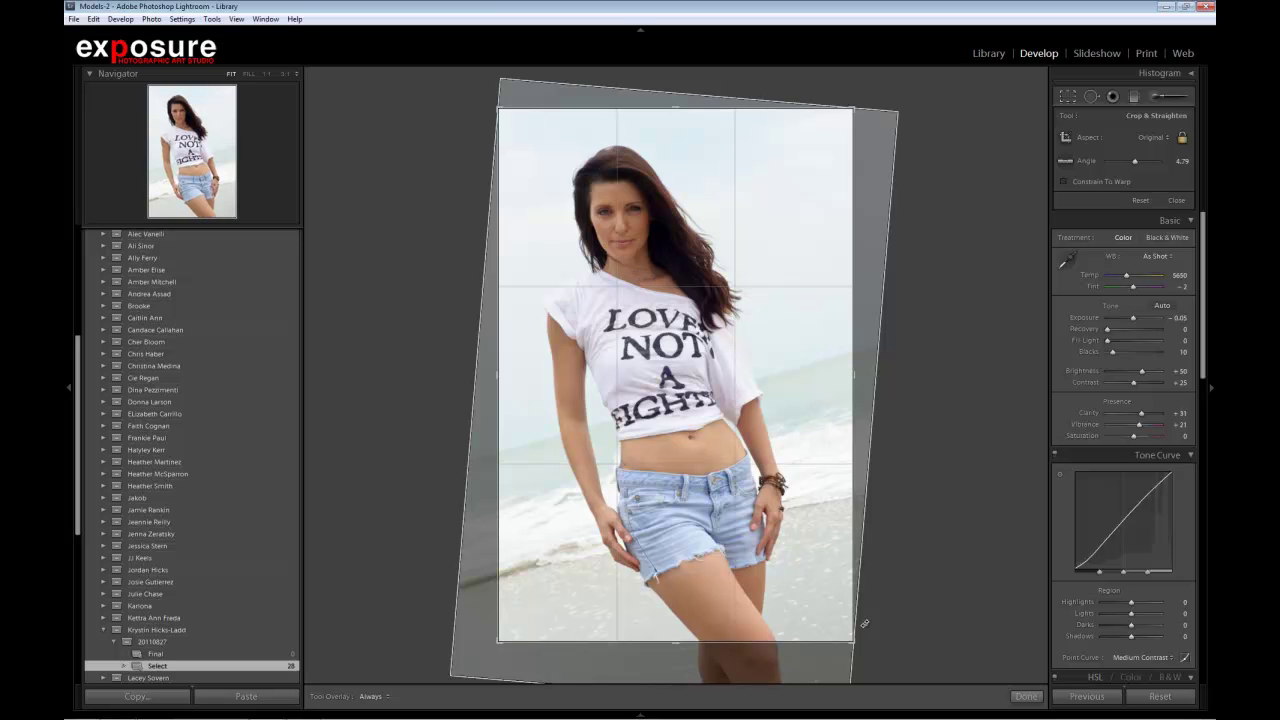
pyautogui.moveTo(855, 643); pyautogui.dragTo(839, 620)
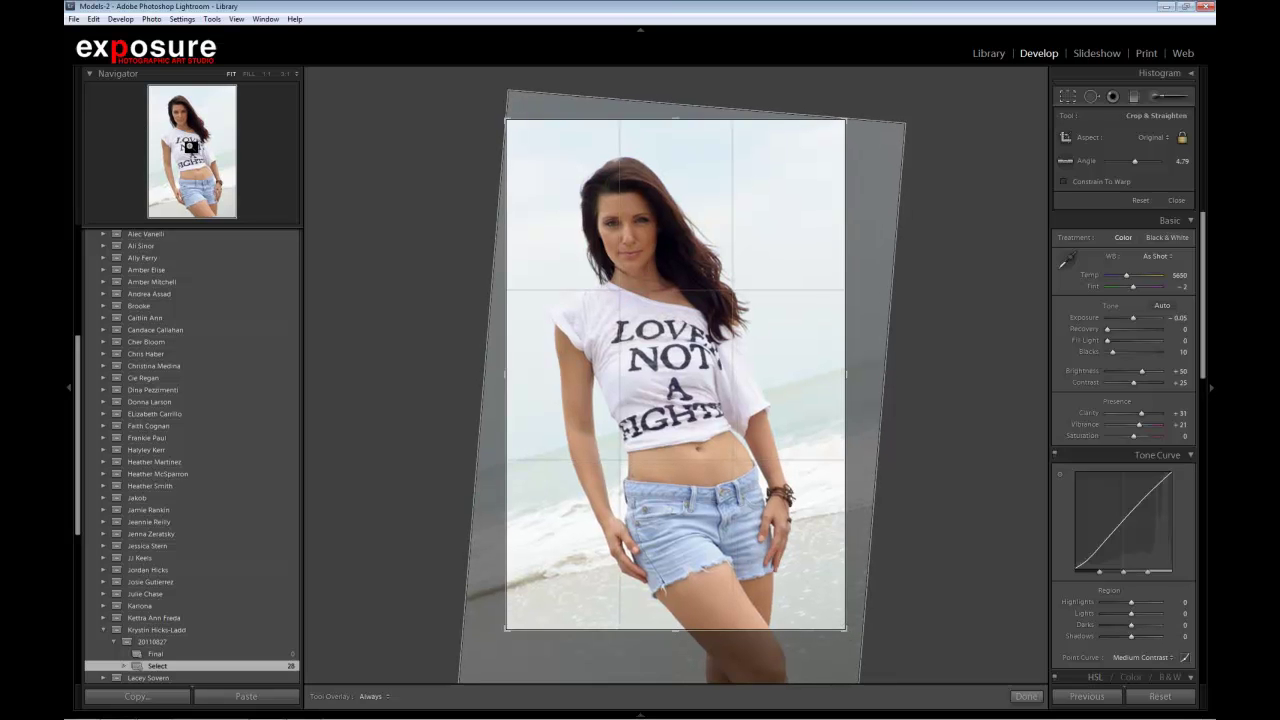
pyautogui.press('Return')
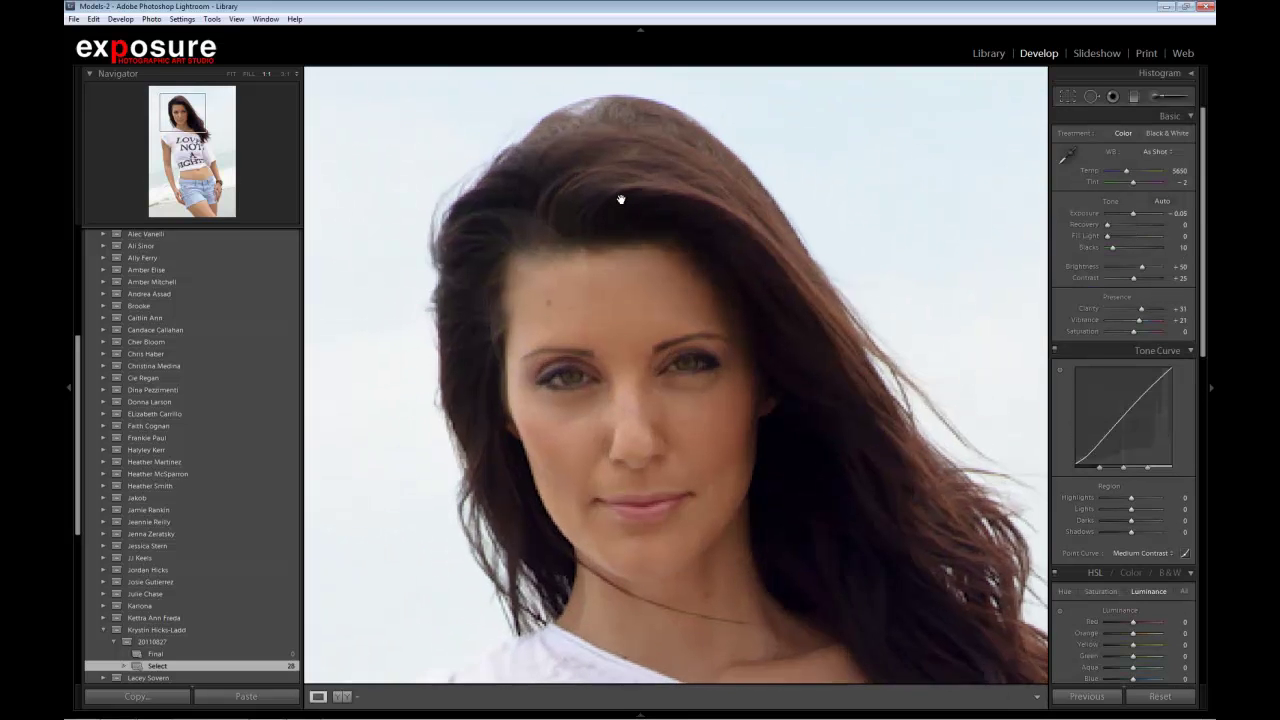
# Step: At 1:1 zoom, paint Iris Enhance on both irises and set its exposure to 0
pyautogui.click(619, 197)
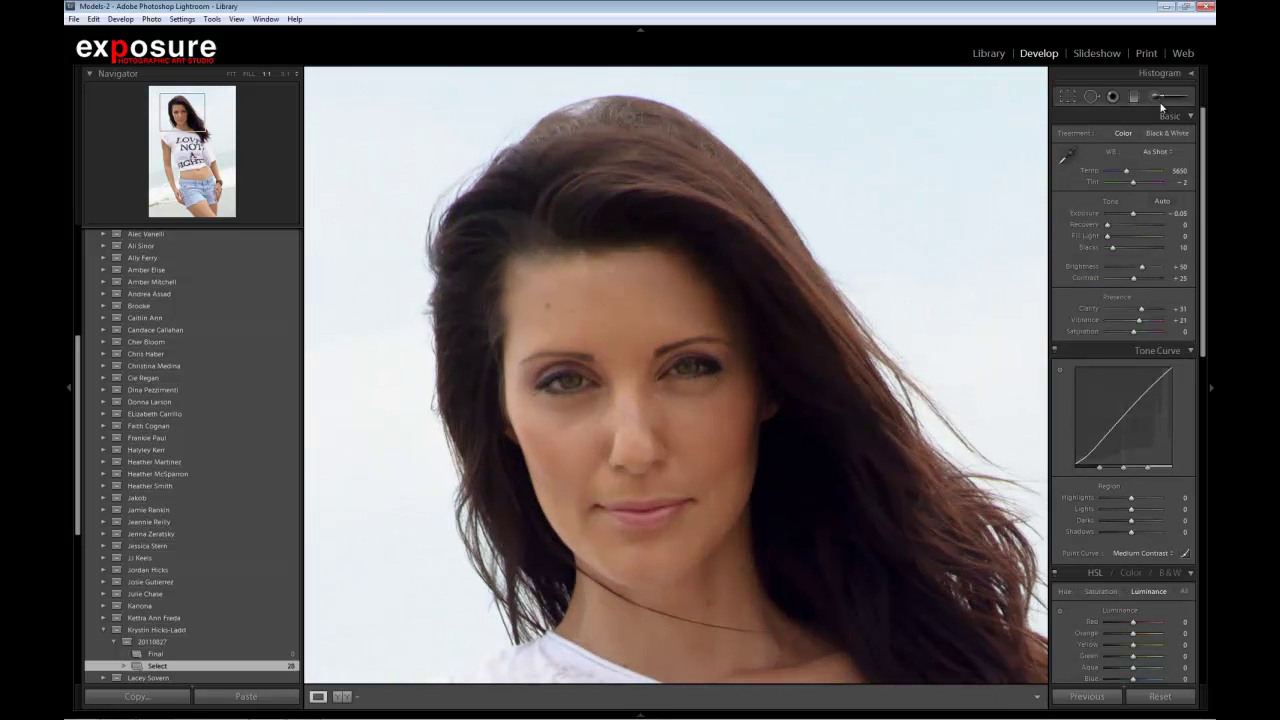
pyautogui.click(1160, 99)
pyautogui.click(1128, 136)
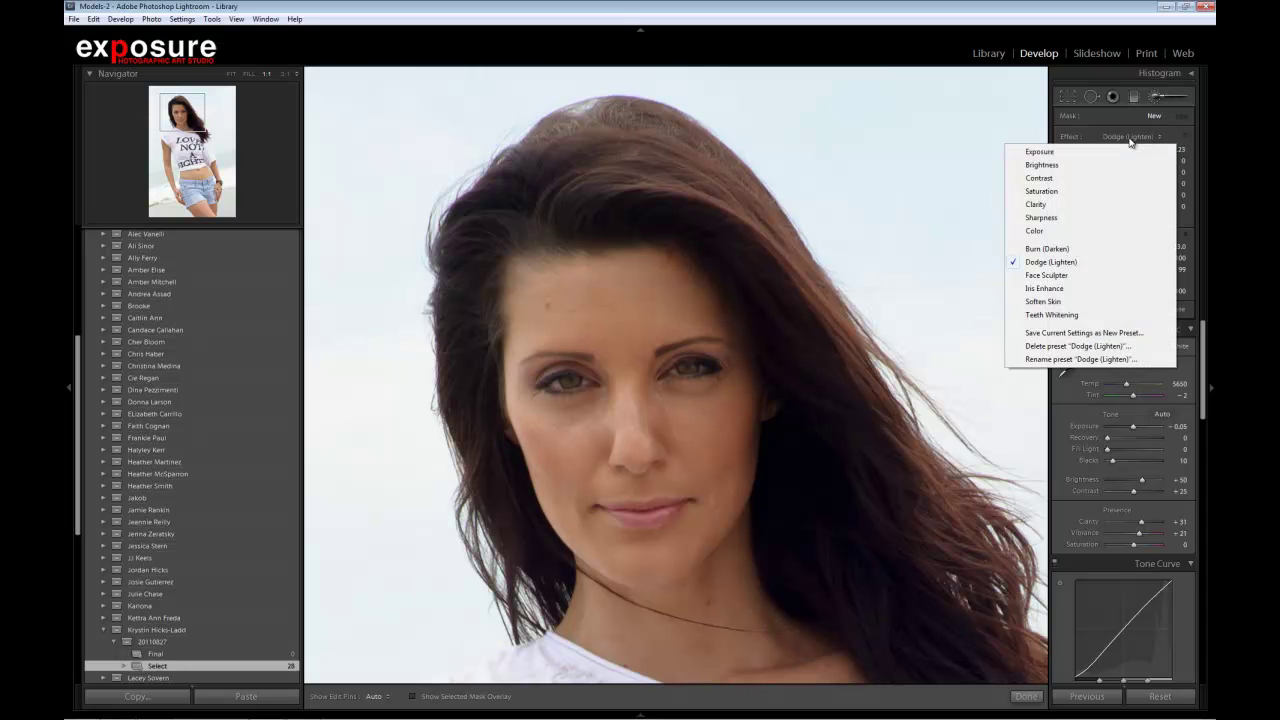
pyautogui.click(1045, 288)
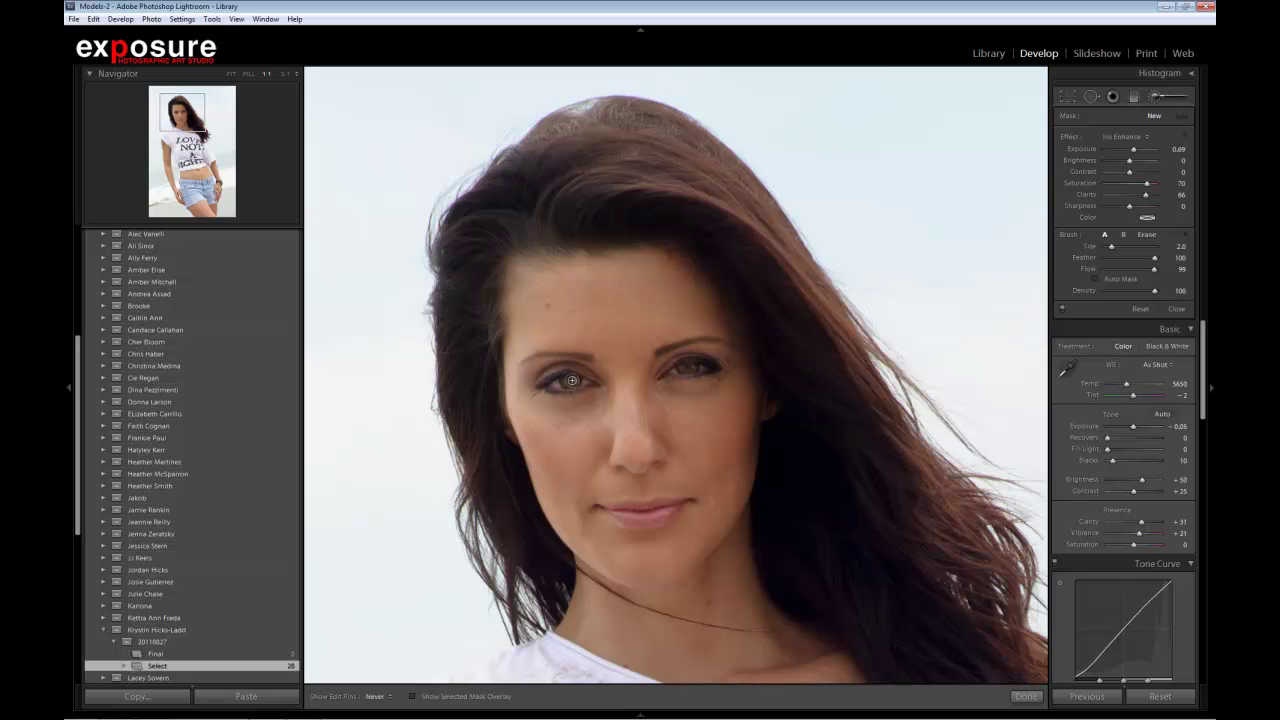
pyautogui.click(565, 382)
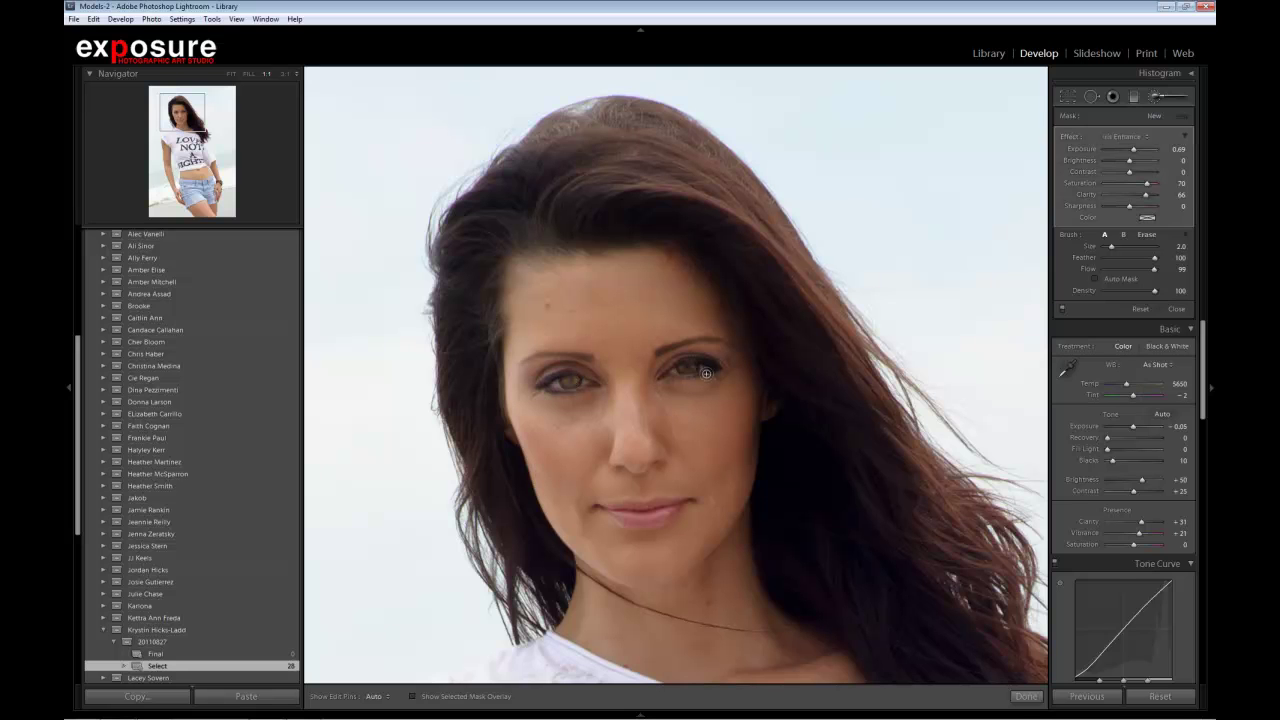
pyautogui.moveTo(681, 368); pyautogui.dragTo(718, 364)
pyautogui.moveTo(1135, 152); pyautogui.dragTo(1134, 152)
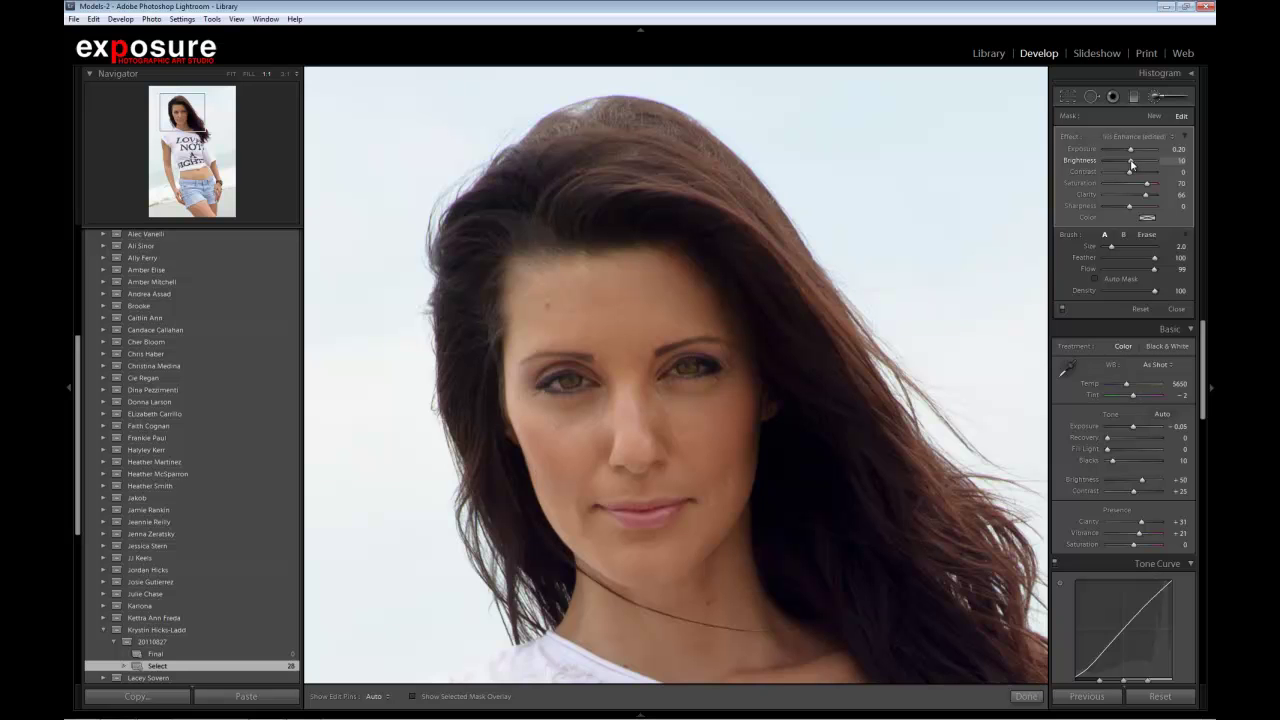
pyautogui.doubleClick(1079, 148)
# Step: Finish the brush adjustment and zoom back out to the whole photo
pyautogui.click(1155, 96)
pyautogui.click(616, 372)
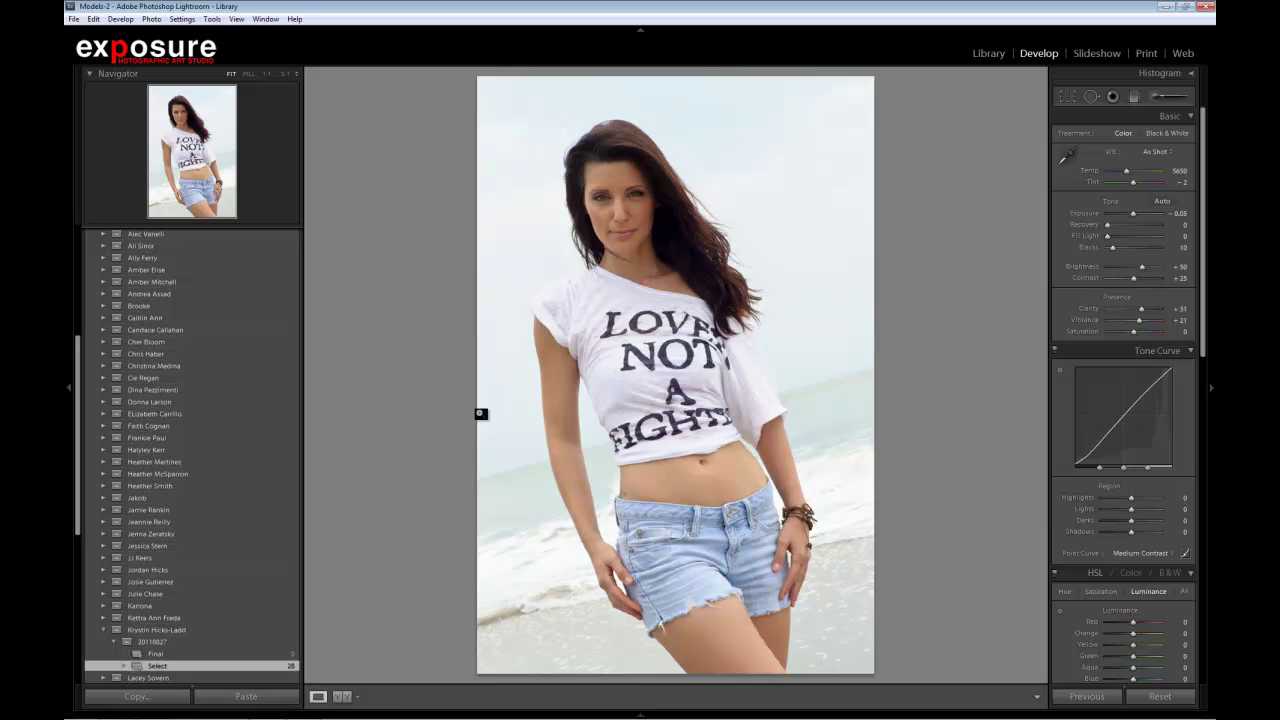
pyautogui.scroll(5, 80, 344)
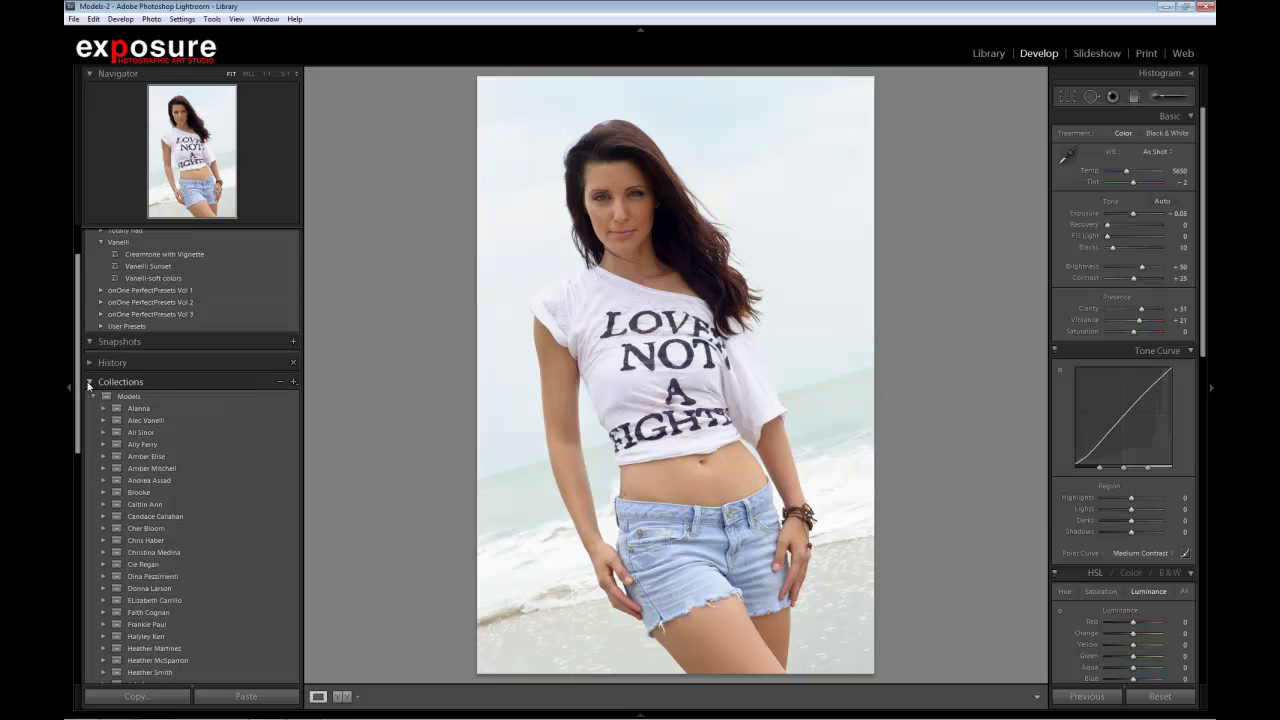
# Step: Try Creamtone and Vanelli Sunset, apply the Vanelli-soft colors preset, and lift Blacks to 11
pyautogui.click(89, 383)
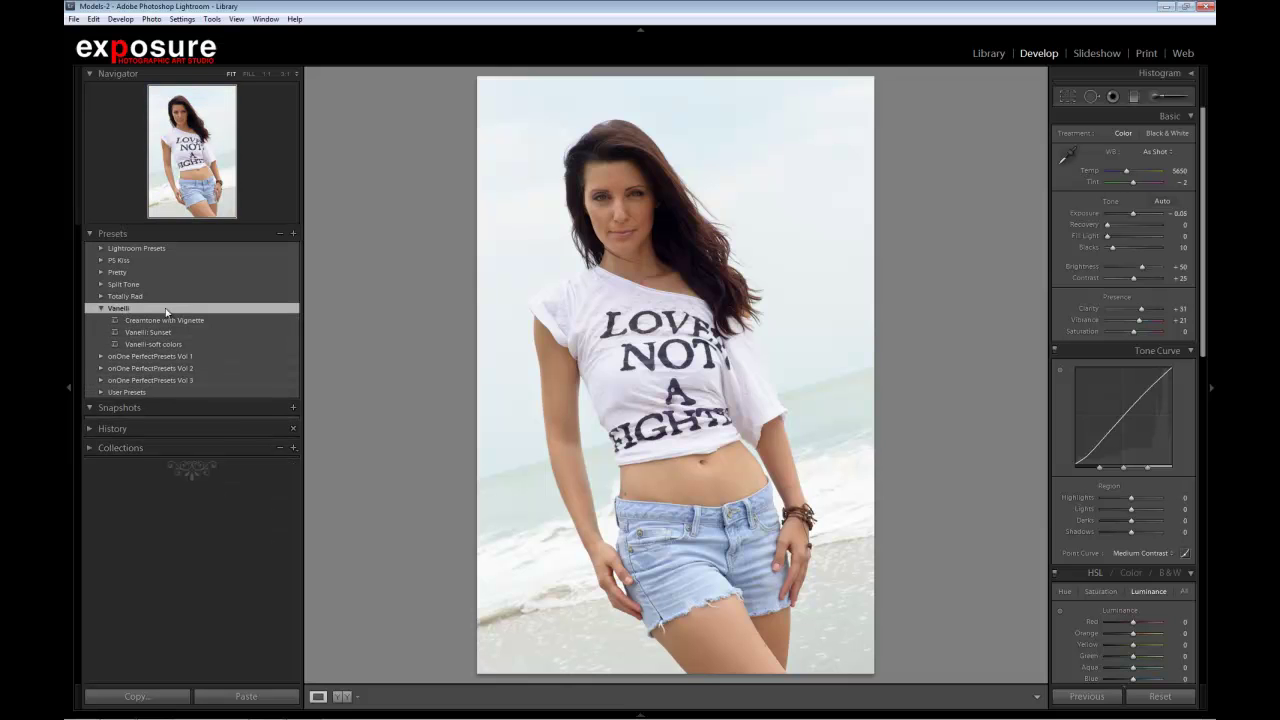
pyautogui.click(197, 321)
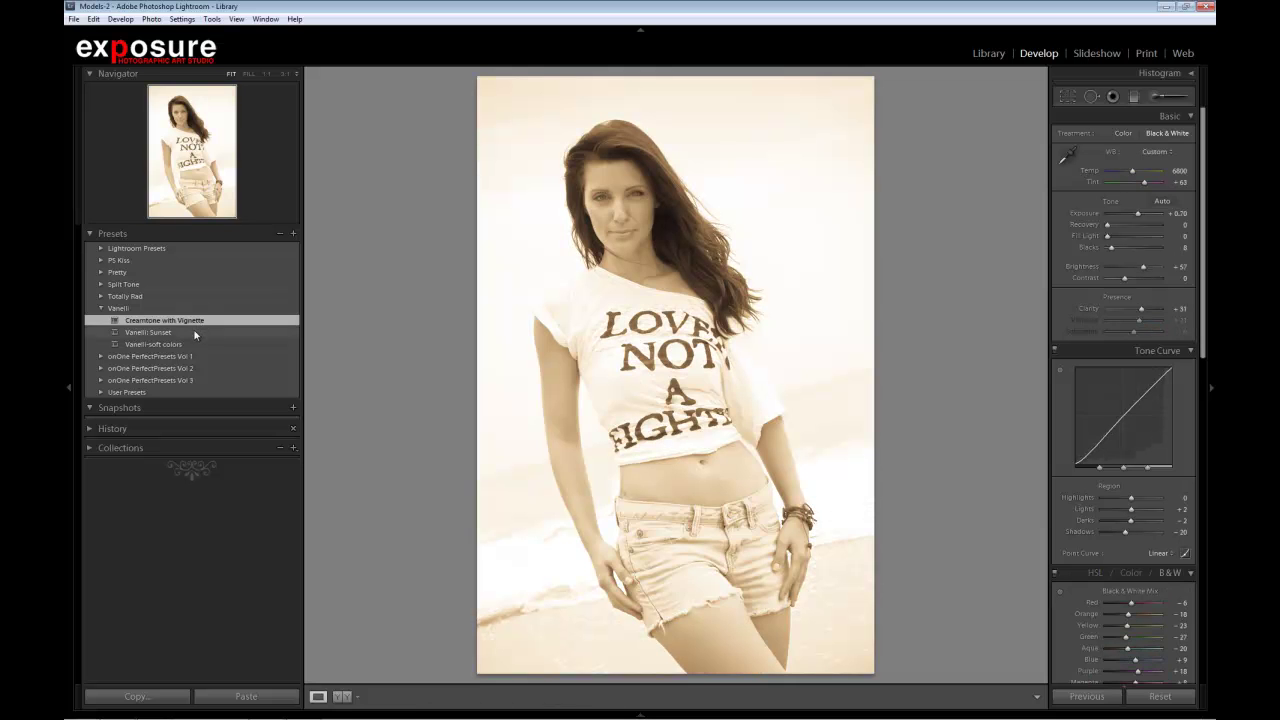
pyautogui.click(175, 335)
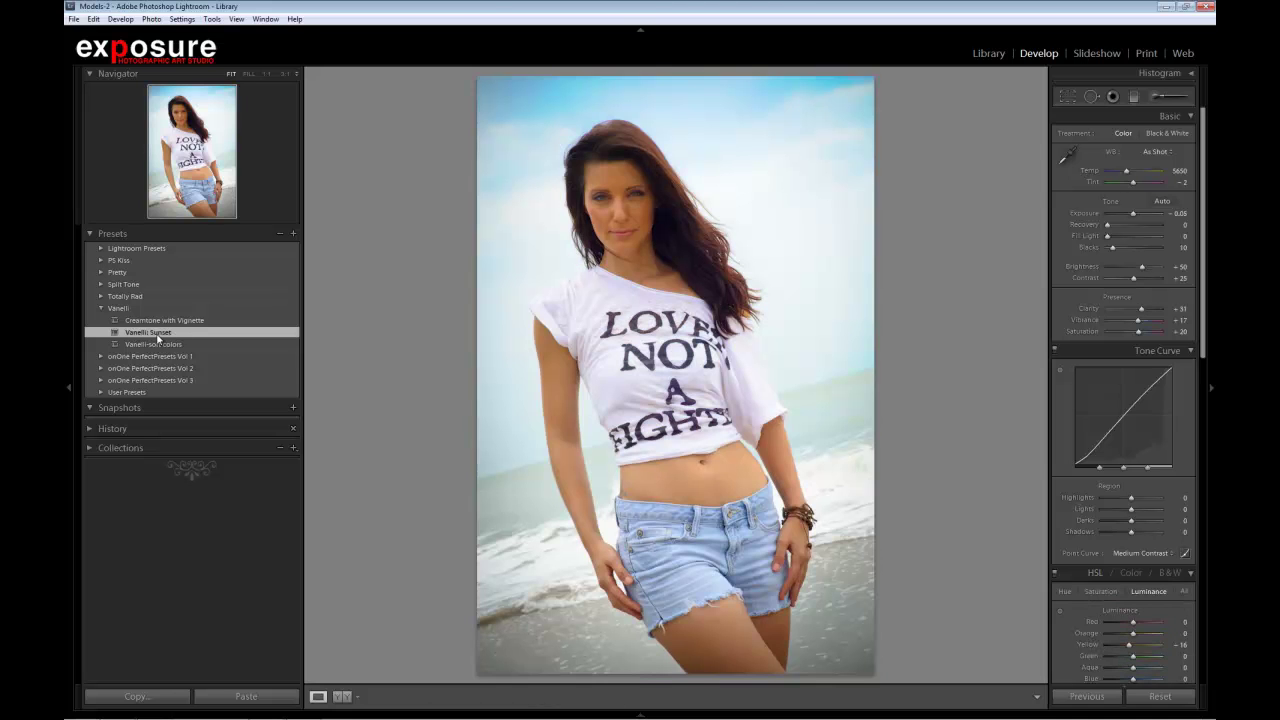
pyautogui.click(167, 346)
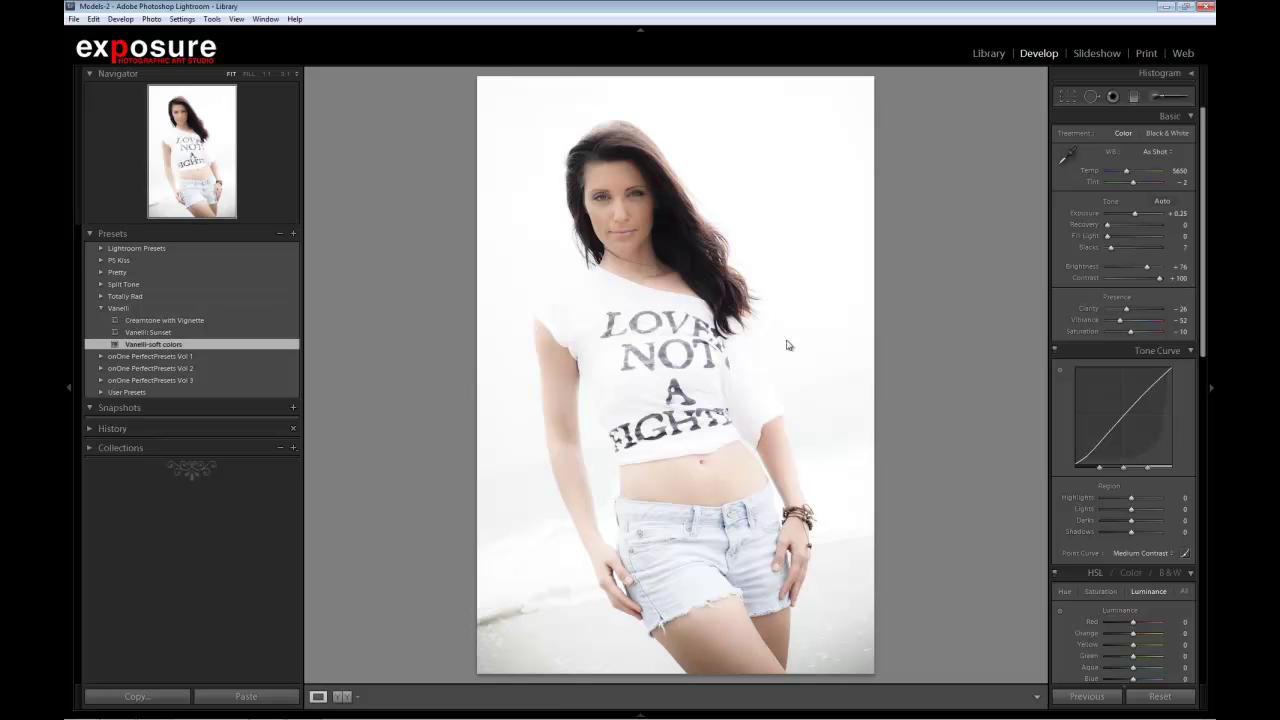
pyautogui.click(1113, 249)
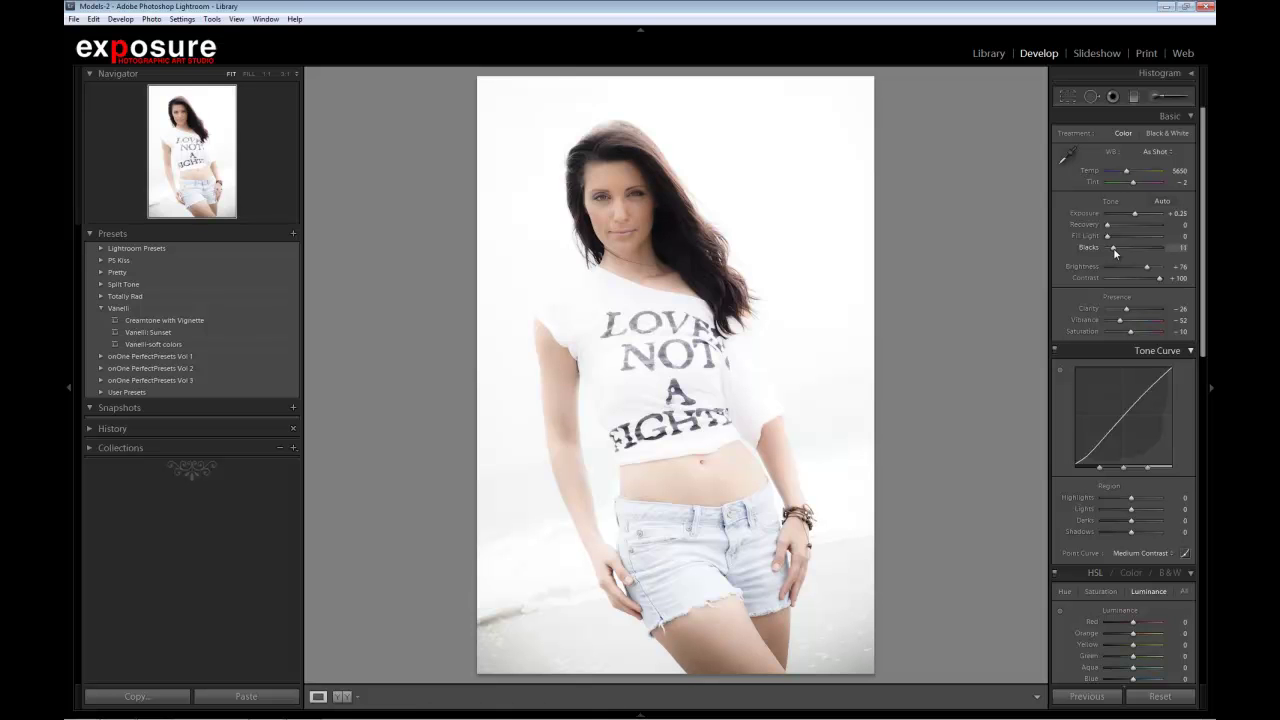
# Step: Set Recovery to 41, post-crop vignette amount to +20, and sharpening amount to 91
pyautogui.moveTo(1109, 228); pyautogui.dragTo(1137, 231)
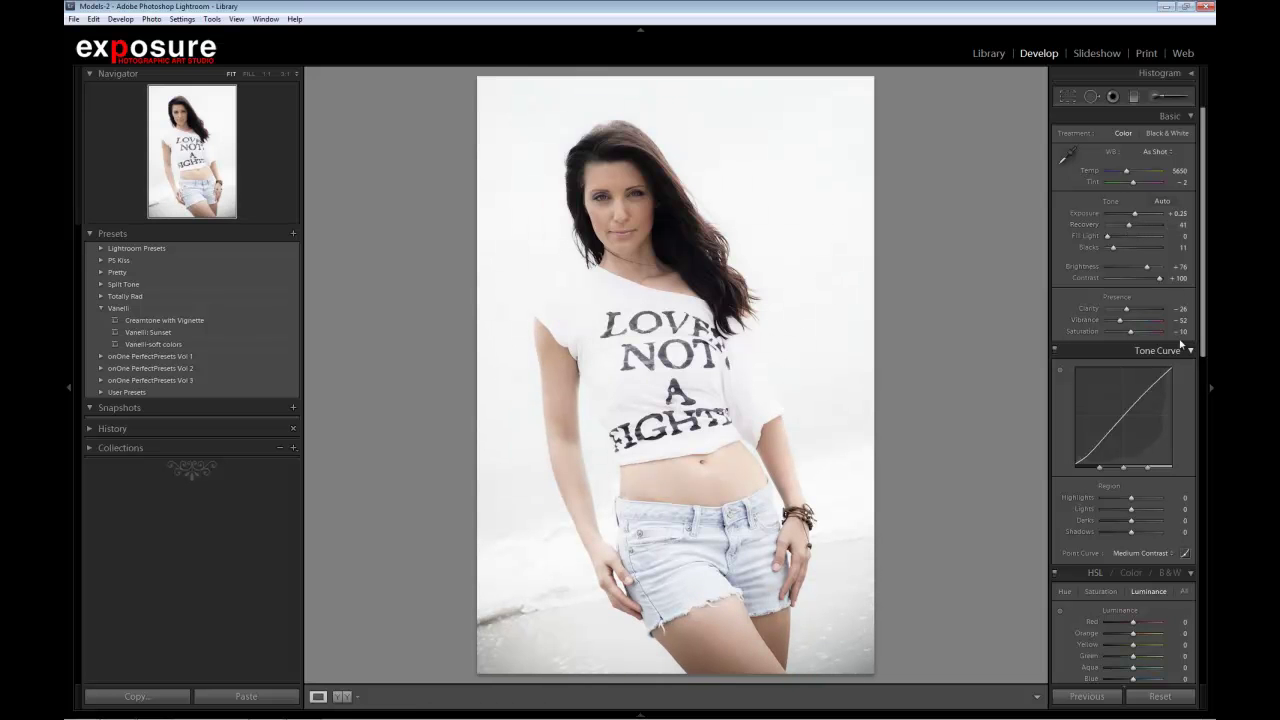
pyautogui.moveTo(1200, 325); pyautogui.dragTo(1204, 655)
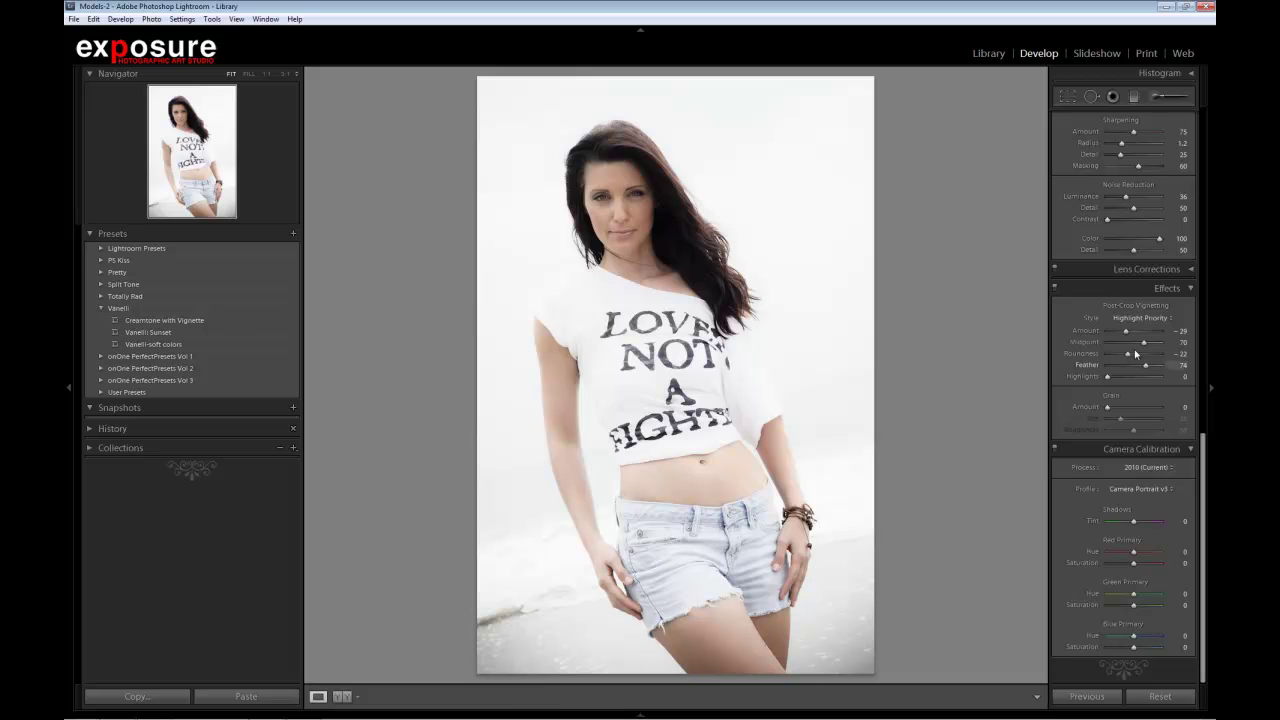
pyautogui.moveTo(1130, 334); pyautogui.dragTo(1140, 336)
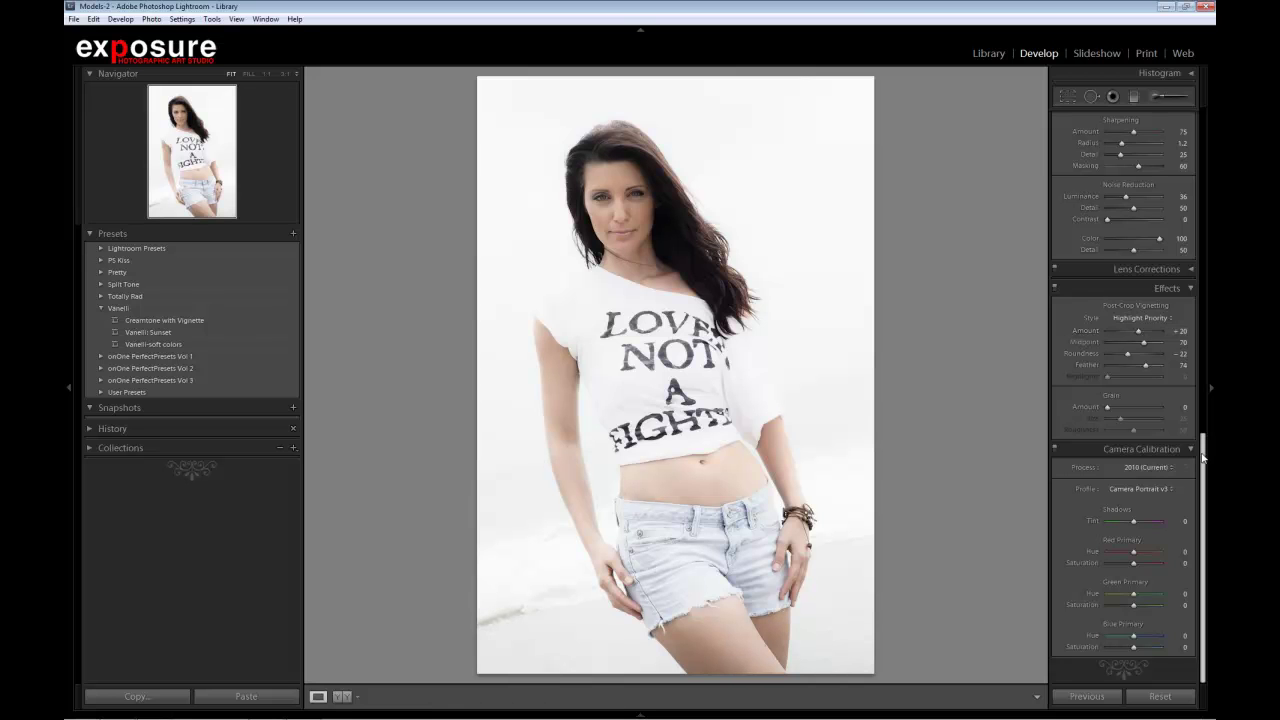
pyautogui.moveTo(1203, 455); pyautogui.dragTo(1200, 355)
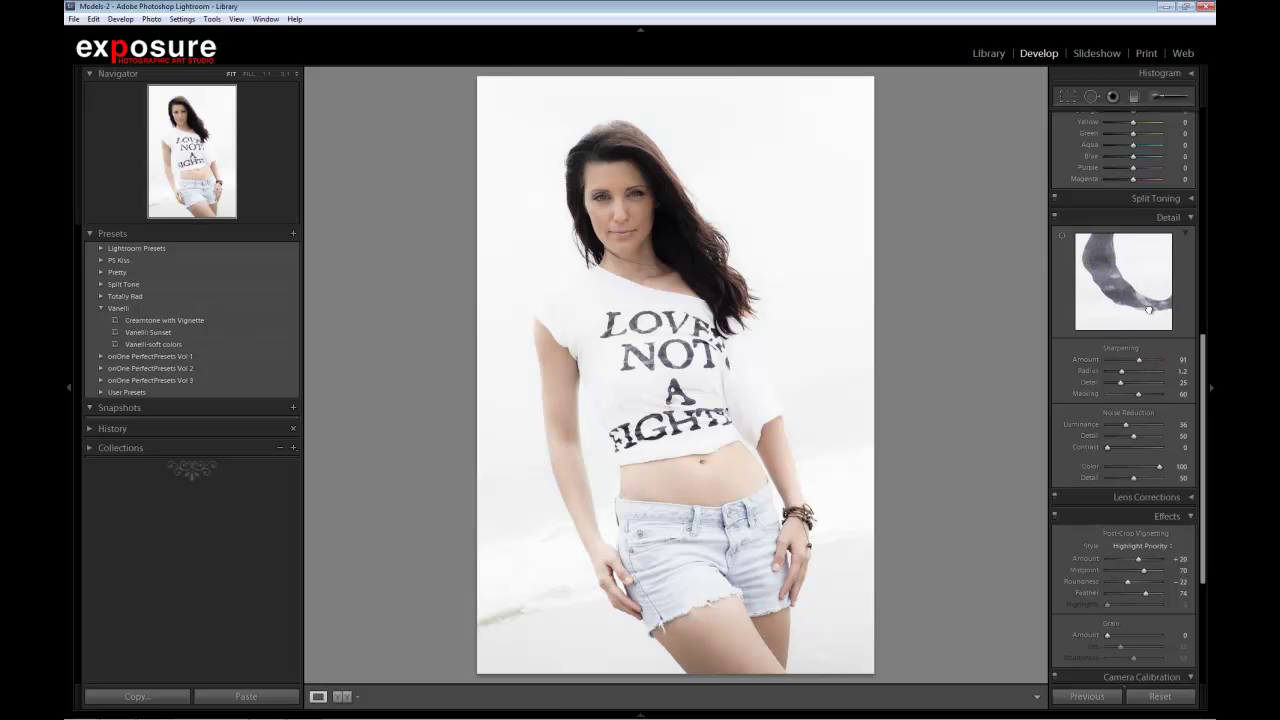
pyautogui.moveTo(1204, 383); pyautogui.dragTo(1190, 93)
pyautogui.click(1166, 96)
# Step: Choose the Clarity brush effect and turn on the mask overlay
pyautogui.click(1126, 137)
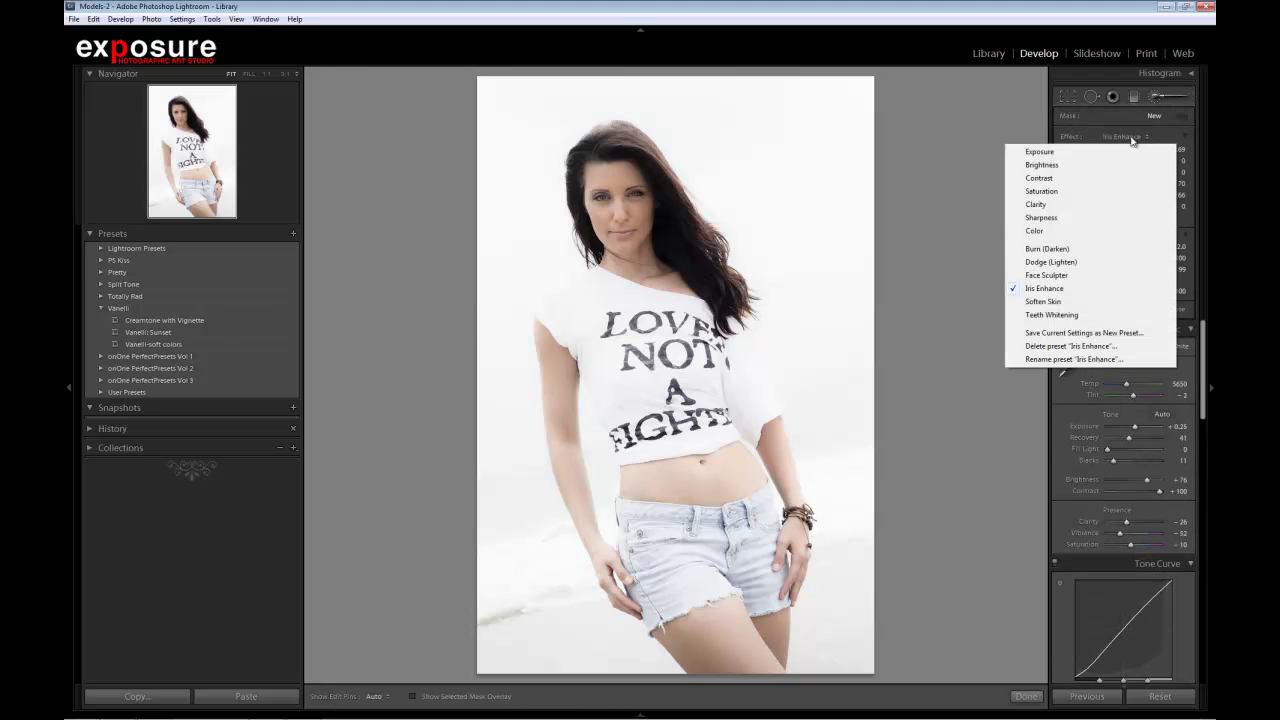
pyautogui.click(1044, 205)
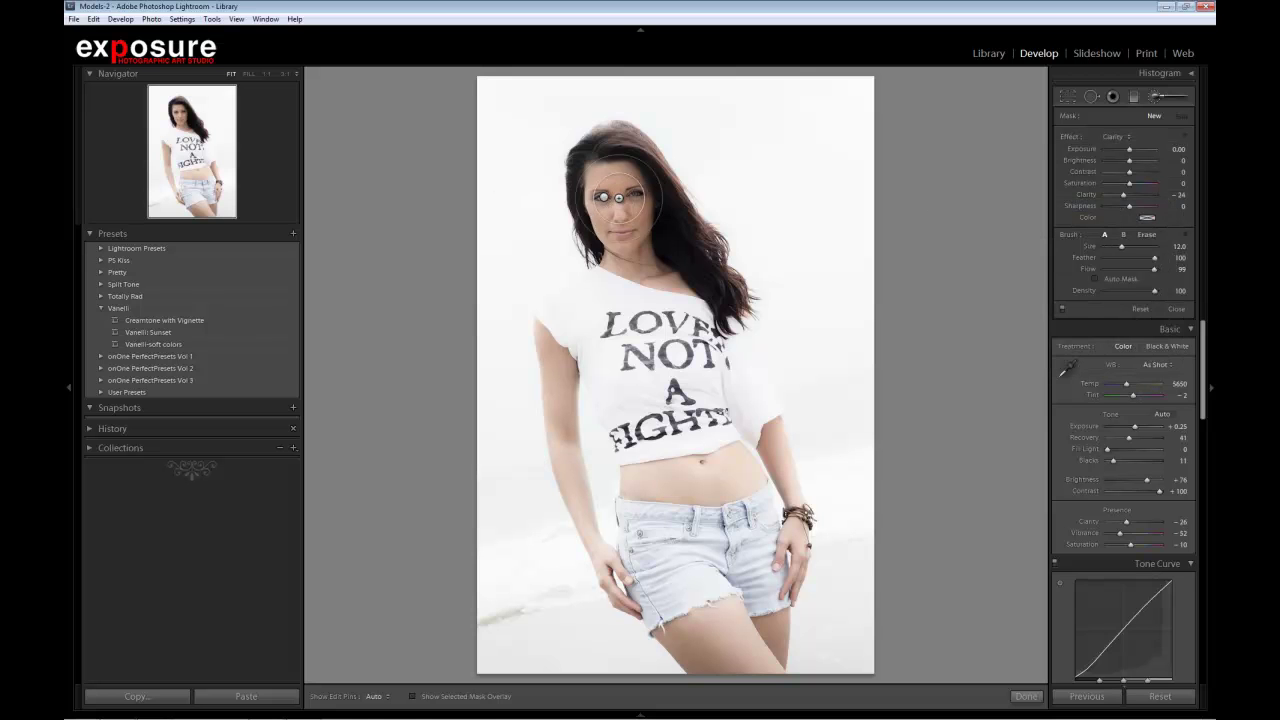
pyautogui.press('h')
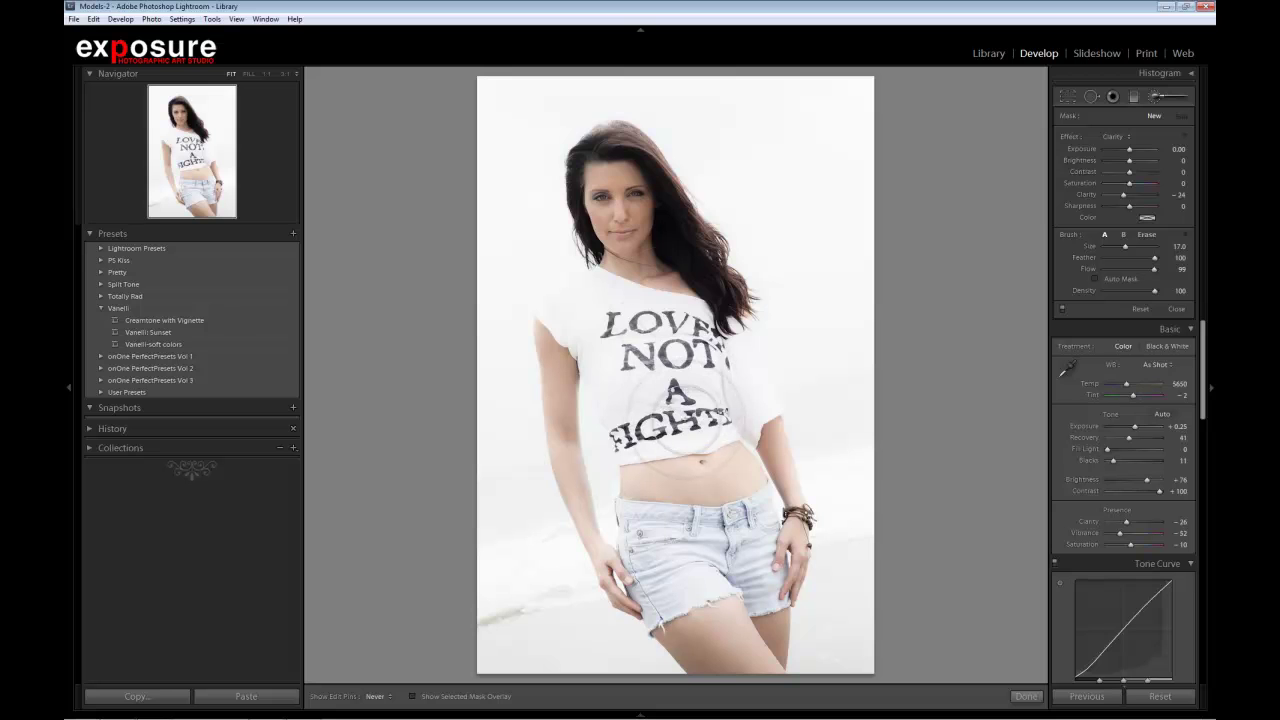
pyautogui.press('h')
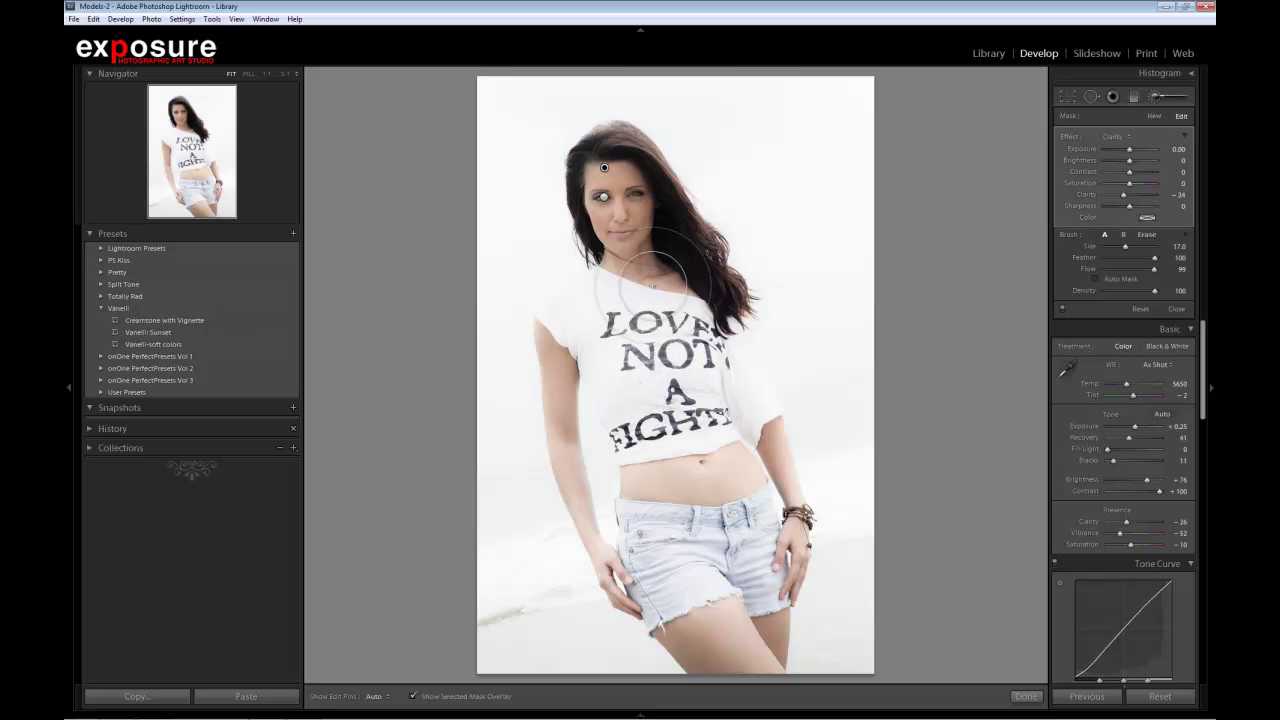
pyautogui.press('o')
# Step: Paint the mask over the left arm, shorts and right thigh, resizing the brush as needed
pyautogui.press('[')
pyautogui.press('[')
pyautogui.press('[')
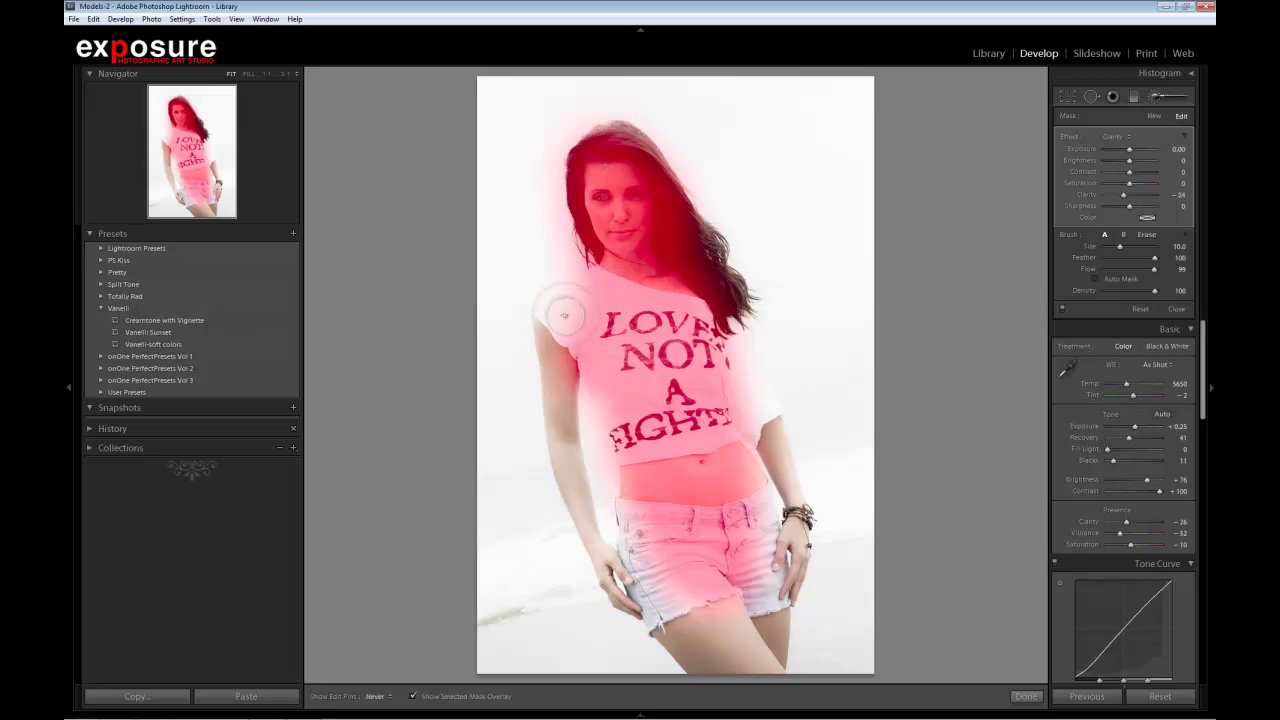
pyautogui.press('[')
pyautogui.press('[')
pyautogui.press('[')
pyautogui.press('[')
pyautogui.press('[')
pyautogui.press('[')
pyautogui.press('[')
pyautogui.press('[')
pyautogui.press('[')
pyautogui.press('[')
pyautogui.press(']')
pyautogui.press(']')
pyautogui.press('h')
pyautogui.moveTo(560, 328)
pyautogui.mouseDown()
pyautogui.moveTo(556, 400)
pyautogui.moveTo(578, 488)
pyautogui.moveTo(630, 605)
pyautogui.mouseUp()
pyautogui.press(']')
pyautogui.press(']')
pyautogui.press(']')
pyautogui.press(']')
pyautogui.press('h')
pyautogui.press('h')
pyautogui.press(']')
pyautogui.moveTo(730, 675)
pyautogui.mouseDown()
pyautogui.moveTo(697, 560)
pyautogui.moveTo(757, 692)
pyautogui.moveTo(768, 598)
pyautogui.moveTo(720, 380)
pyautogui.moveTo(742, 410)
pyautogui.moveTo(756, 517)
pyautogui.moveTo(725, 428)
pyautogui.moveTo(708, 279)
pyautogui.moveTo(629, 171)
pyautogui.moveTo(607, 158)
pyautogui.moveTo(581, 186)
pyautogui.moveTo(622, 172)
pyautogui.mouseUp()
pyautogui.press('h')
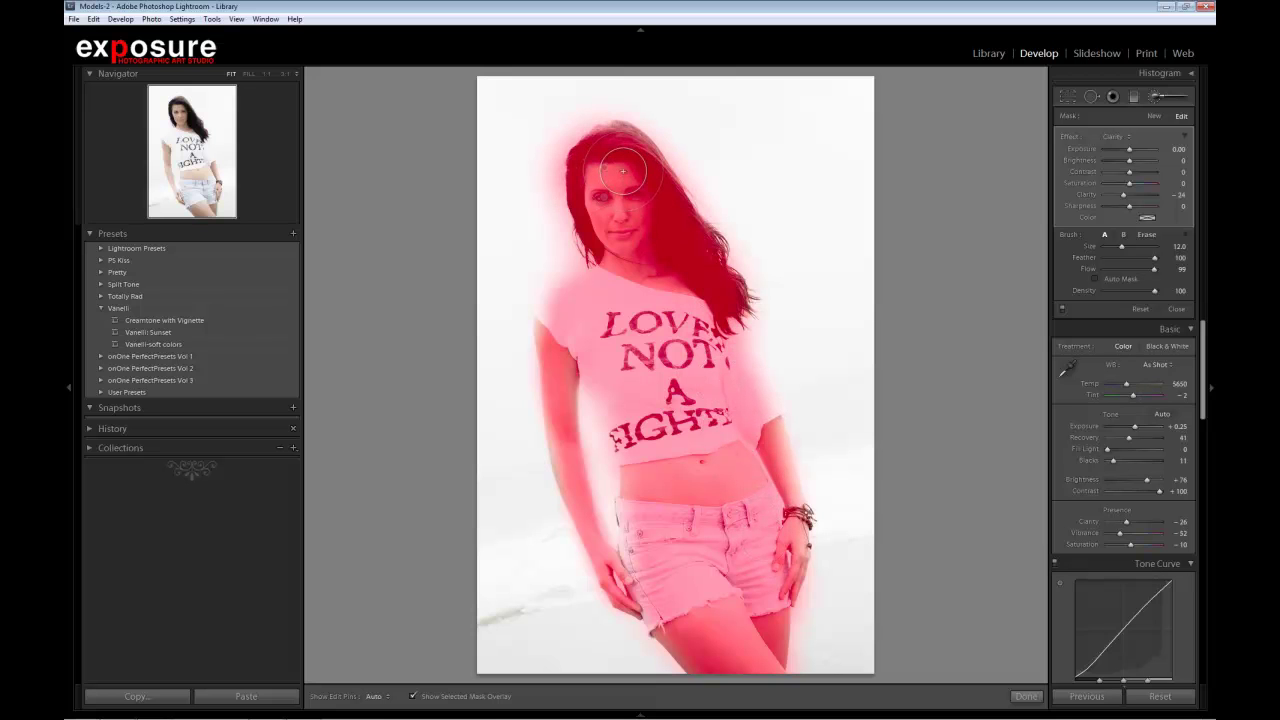
# Step: Raise the painted area's Clarity to +24, hide the overlay and close the brush
pyautogui.moveTo(1125, 200); pyautogui.dragTo(1136, 197)
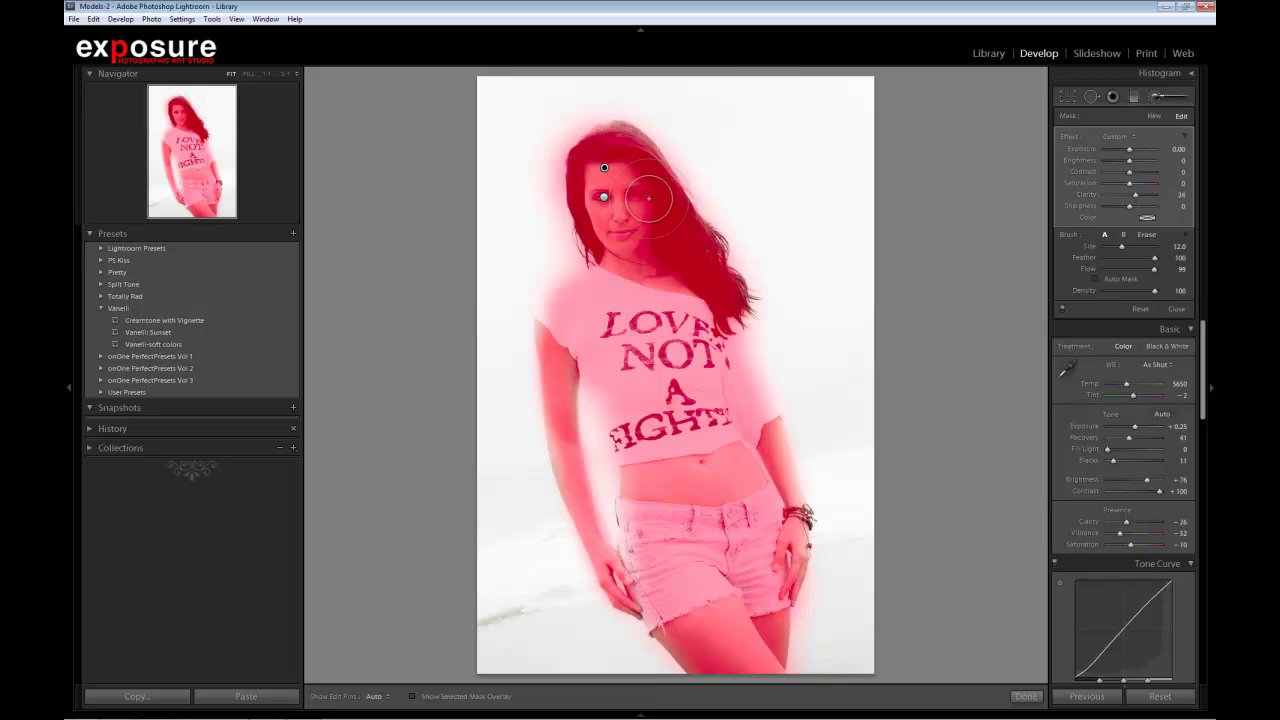
pyautogui.press('o')
pyautogui.click(1159, 98)
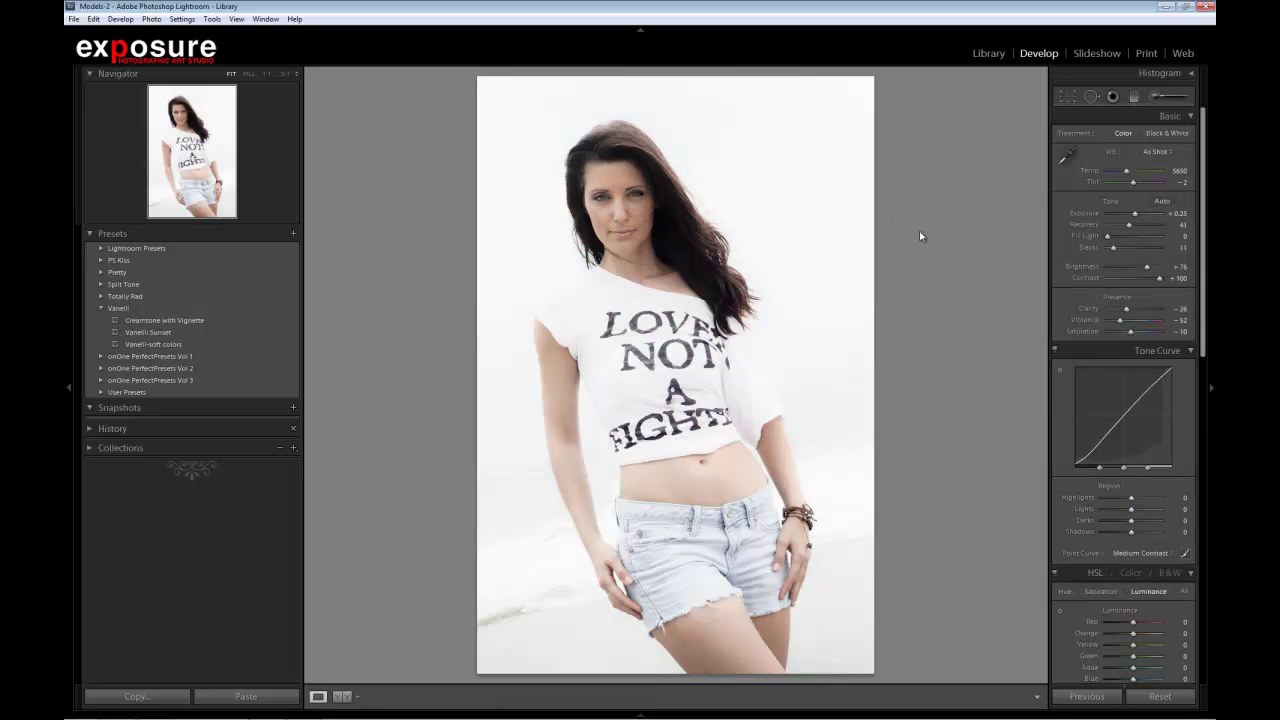
# Step: Compare the edit against the Before view, then go to the Library module
pyautogui.press('\\')
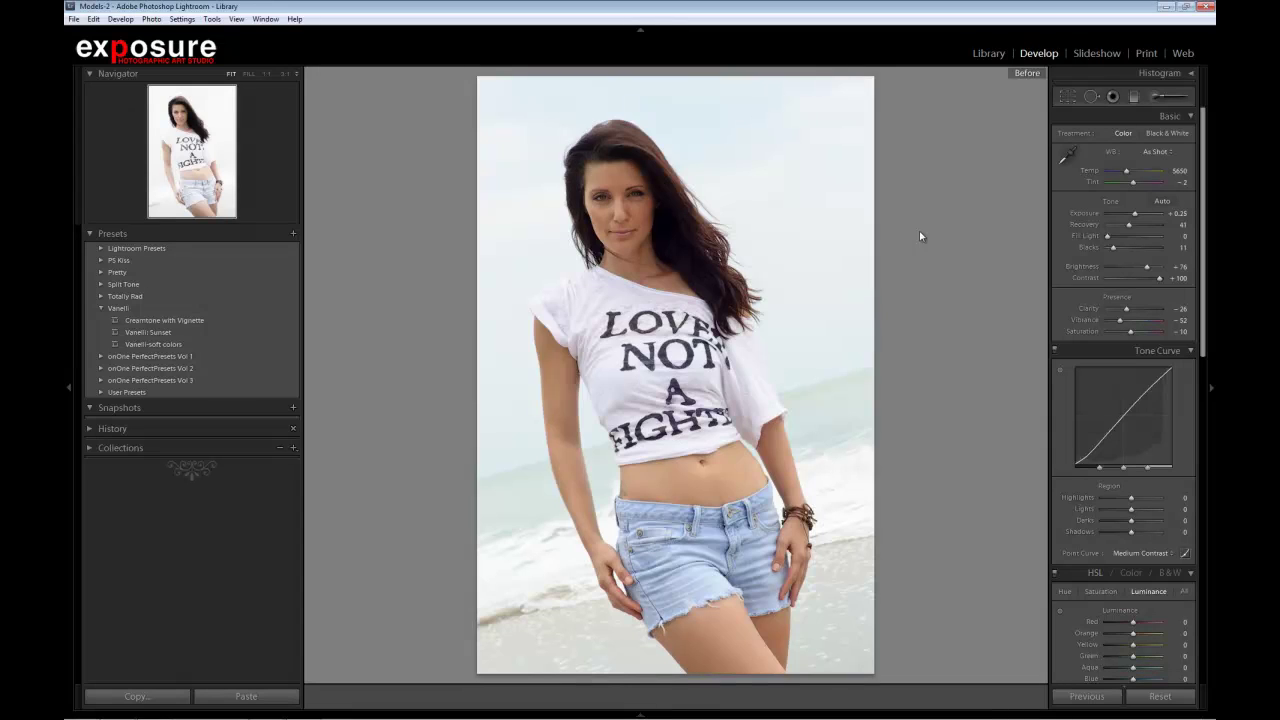
pyautogui.press('\\')
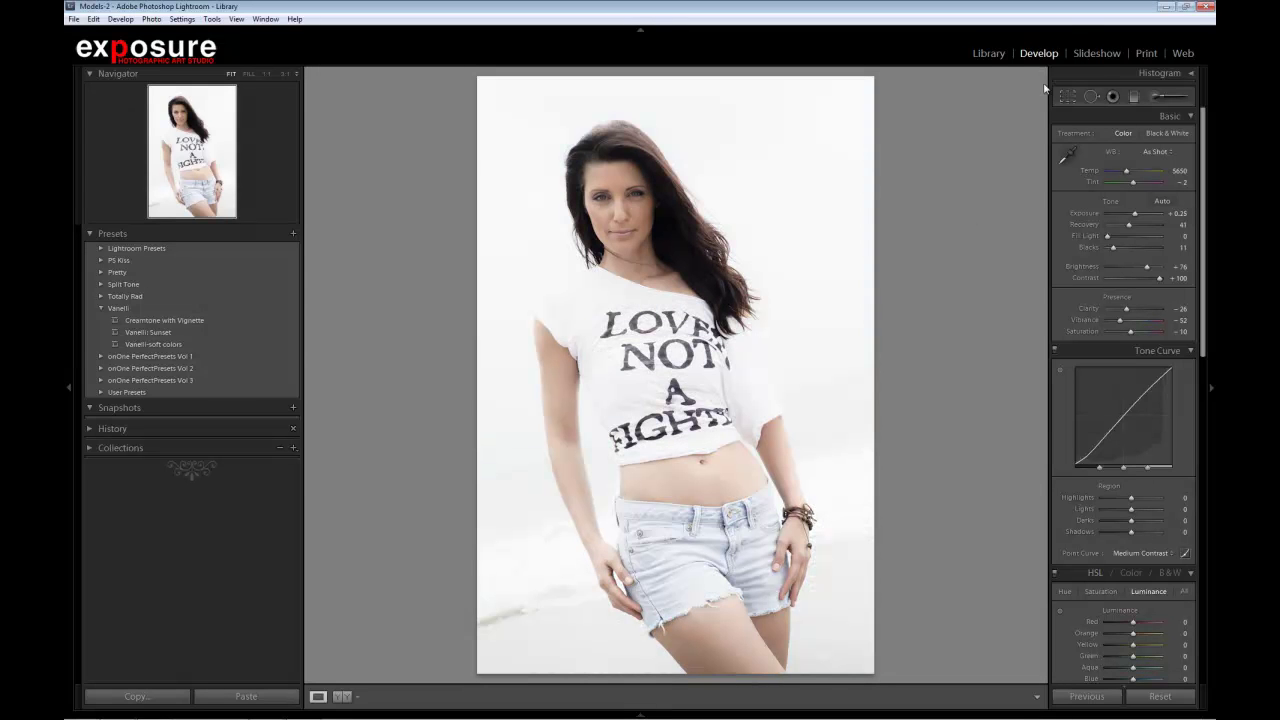
pyautogui.click(989, 54)
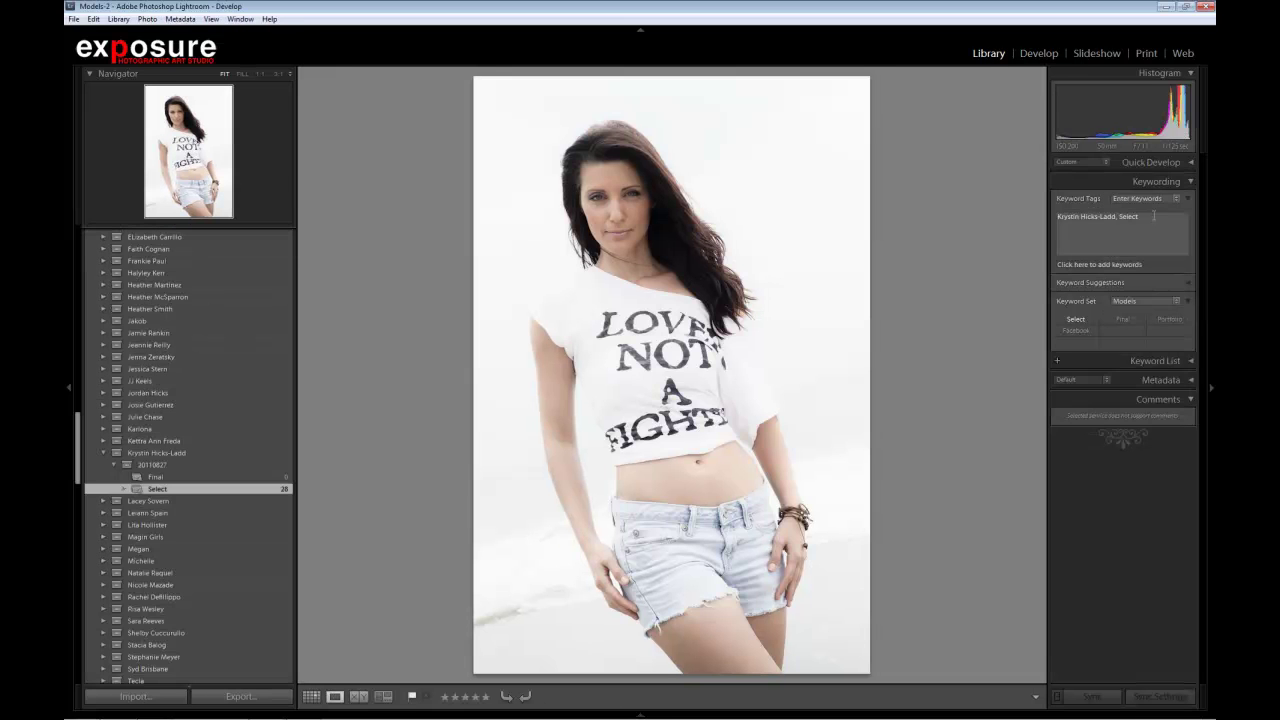
# Step: Replace the Select keyword with 'Final, Facebook' and view the Final collection in Grid
pyautogui.doubleClick(1135, 217)
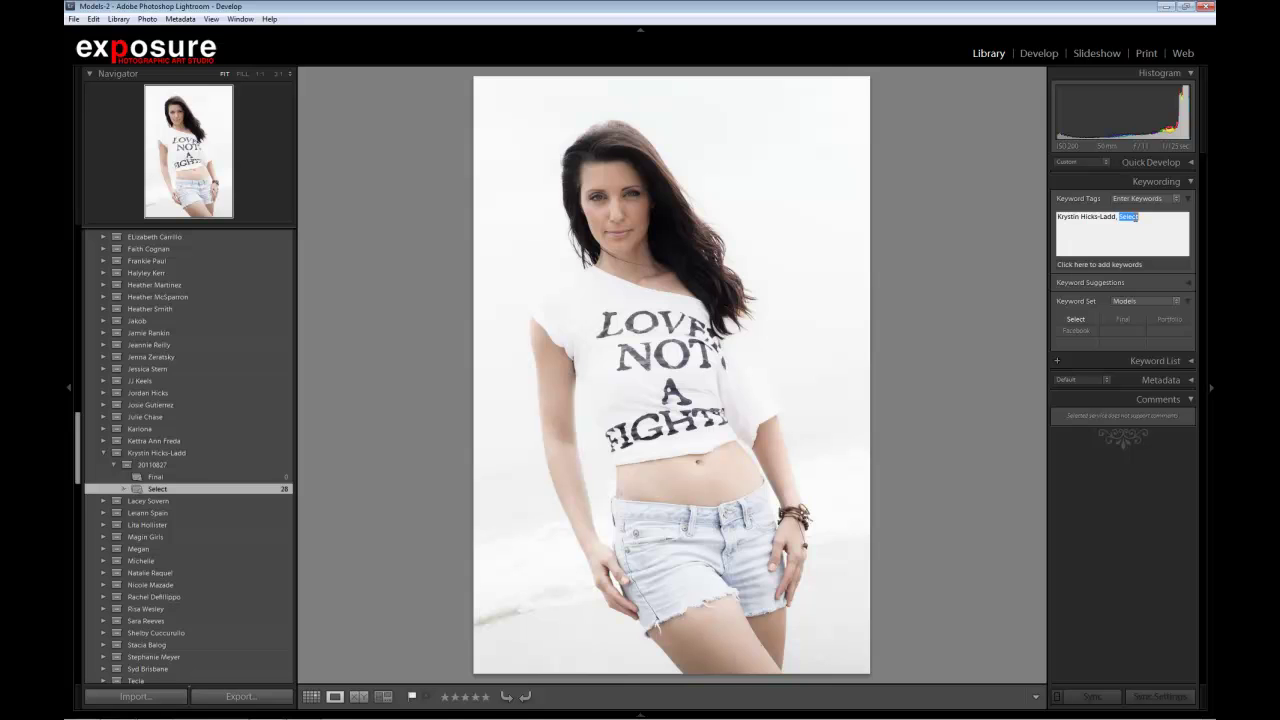
pyautogui.write('Final, Facebook')
pyautogui.press('Return')
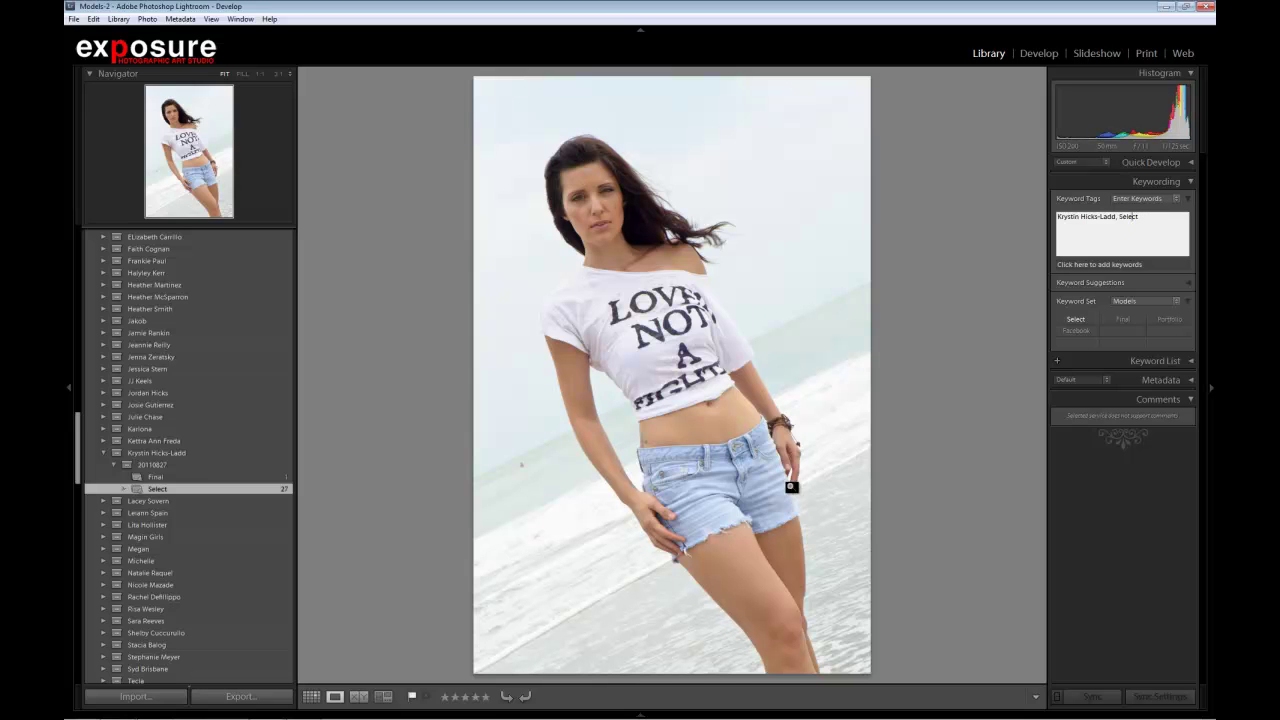
pyautogui.click(311, 696)
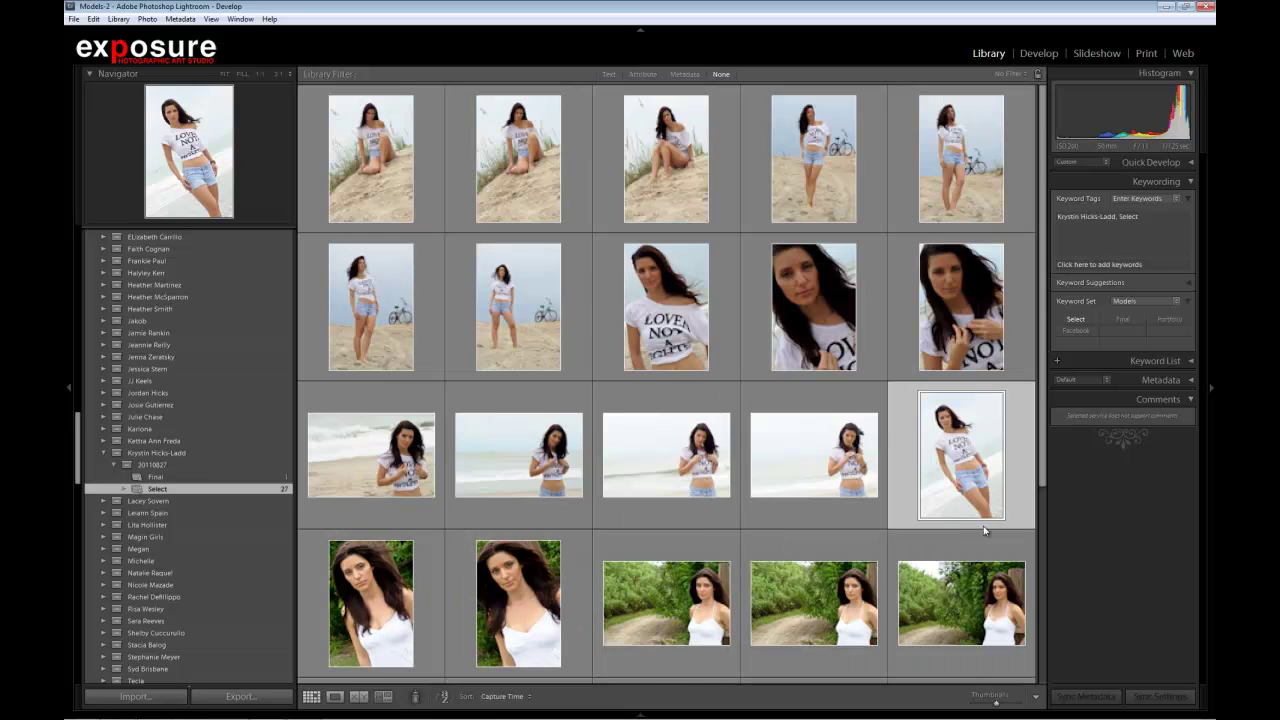
pyautogui.click(187, 477)
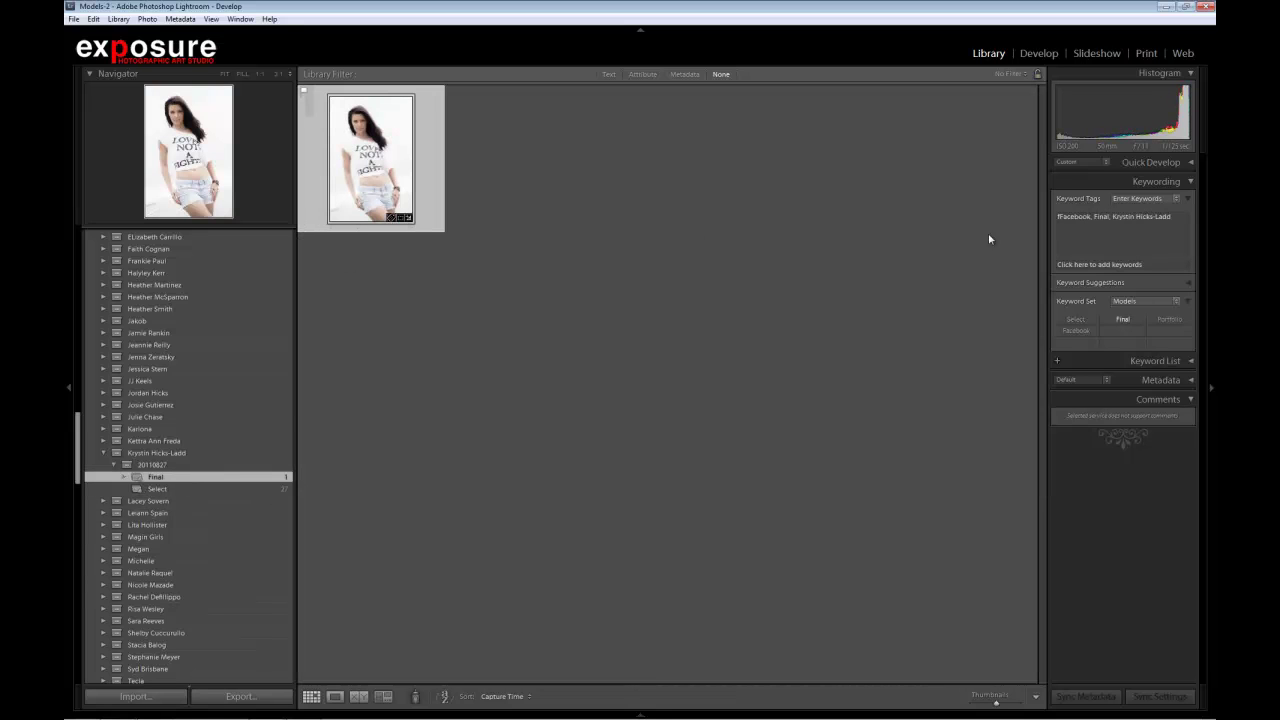
# Step: Confirm the keyword edits and check the photo moved from the Select to the Final collection
pyautogui.click(1063, 216)
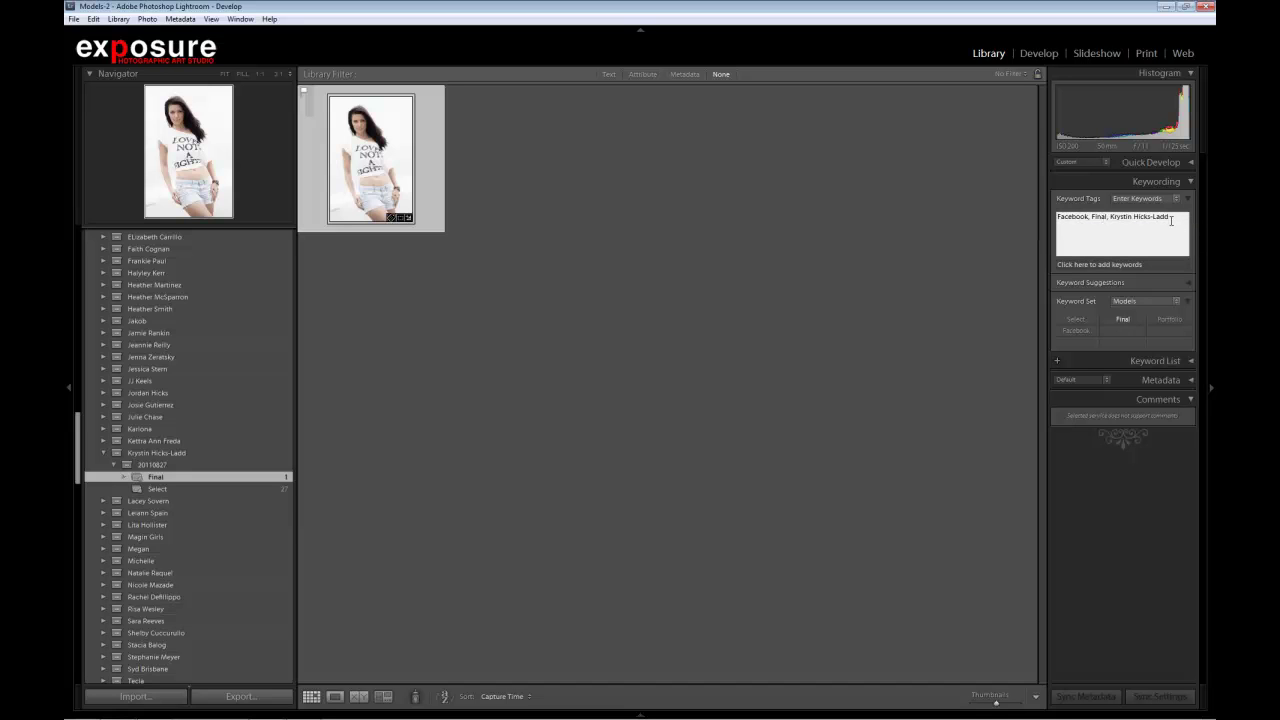
pyautogui.press('Return')
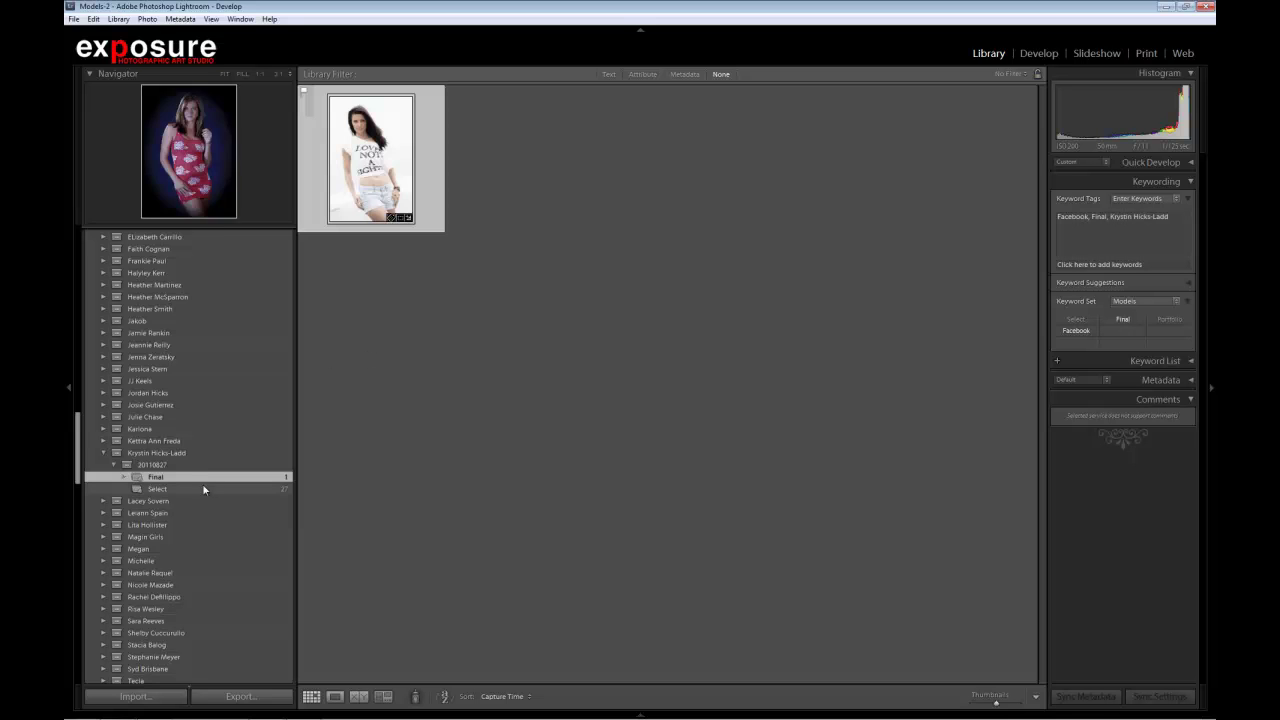
pyautogui.click(190, 489)
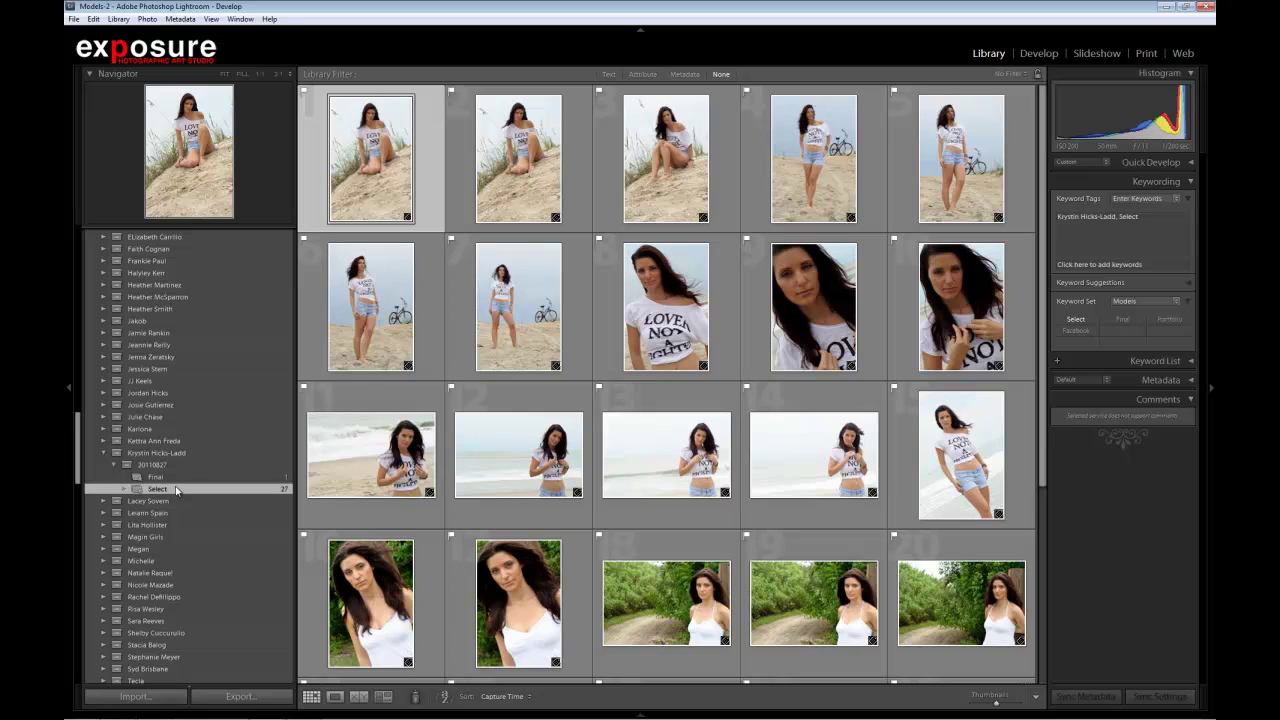
pyautogui.click(175, 478)
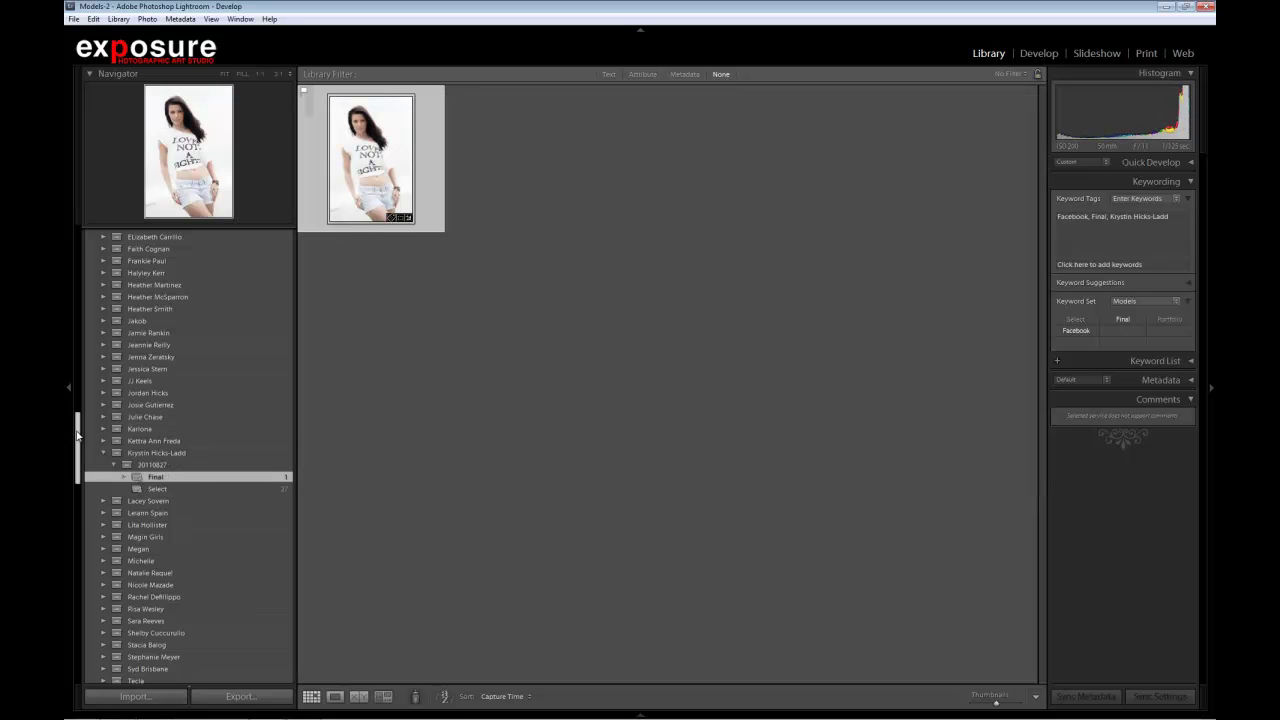
pyautogui.scroll(1, 76, 421)
pyautogui.moveTo(76, 421); pyautogui.dragTo(81, 604)
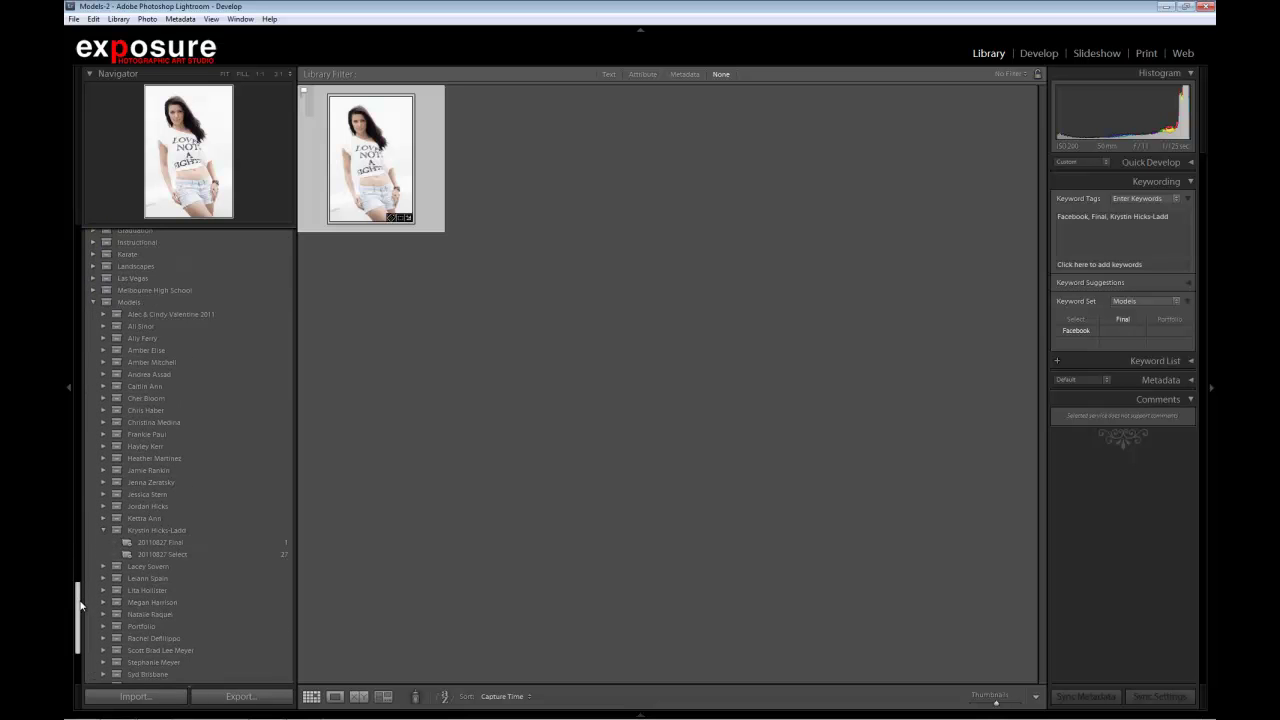
# Step: Publish the photo to the model's Facebook collection
pyautogui.click(185, 545)
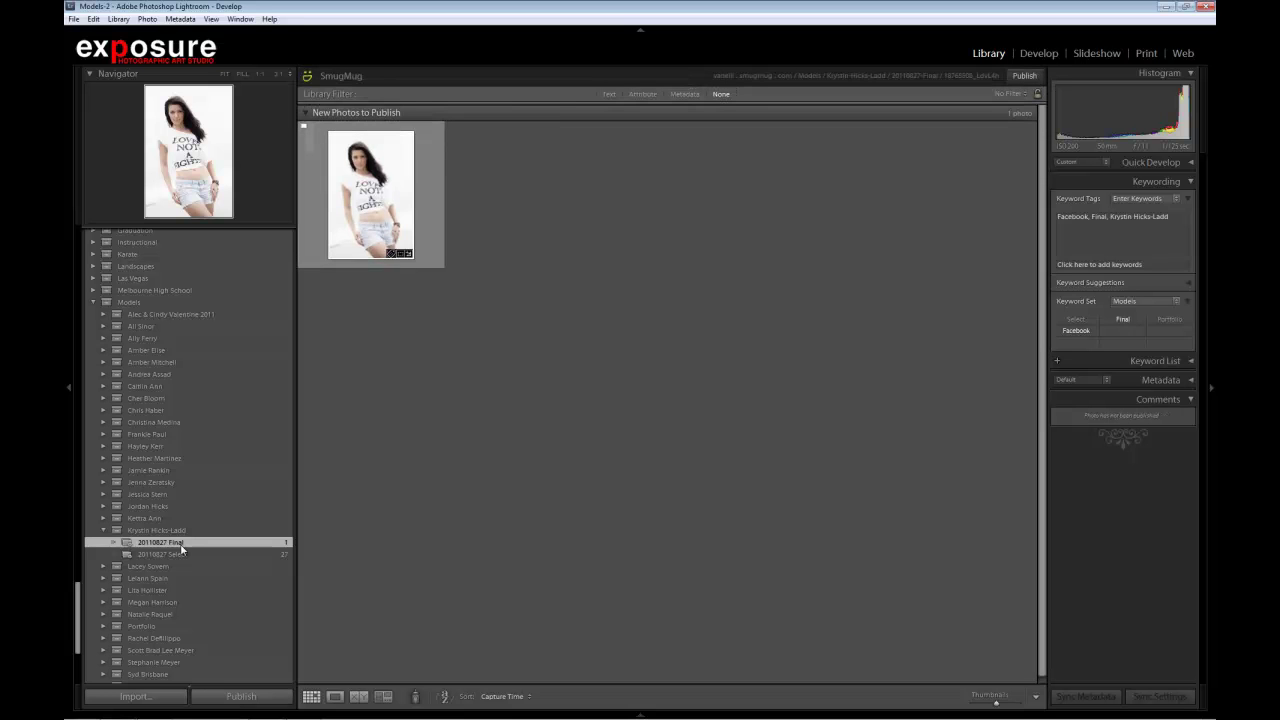
pyautogui.moveTo(77, 610); pyautogui.dragTo(74, 523)
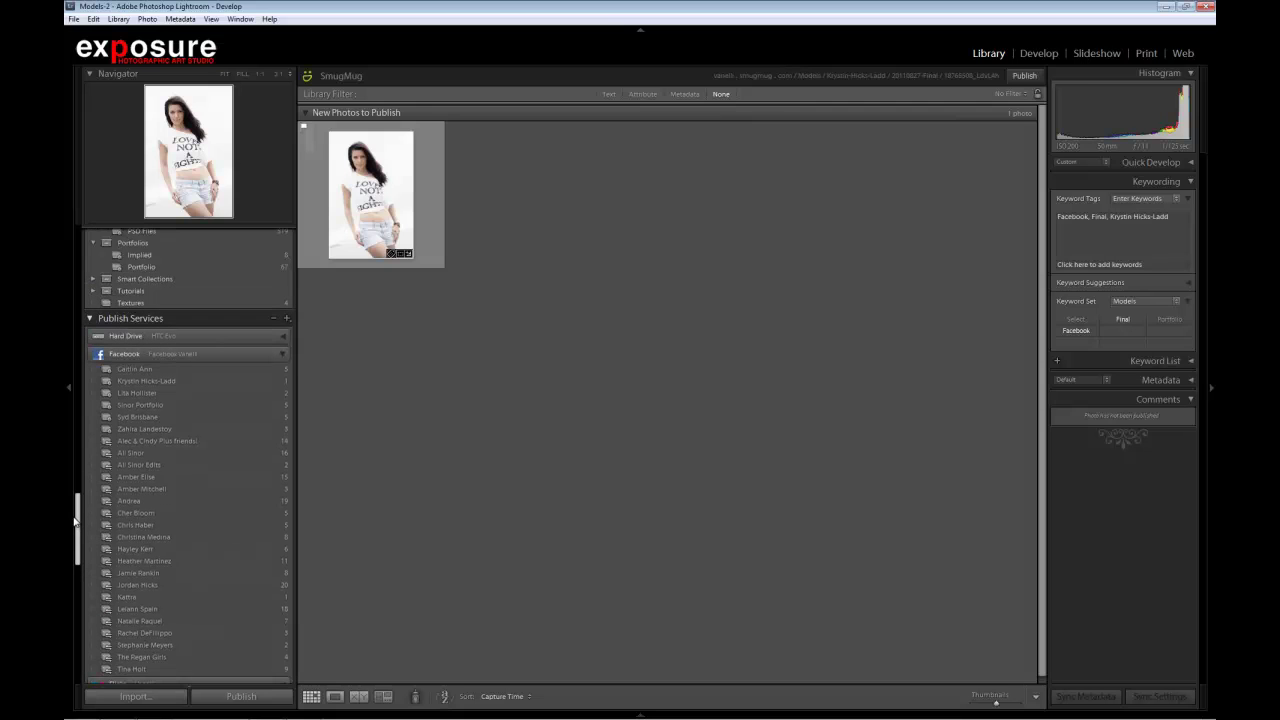
pyautogui.click(176, 381)
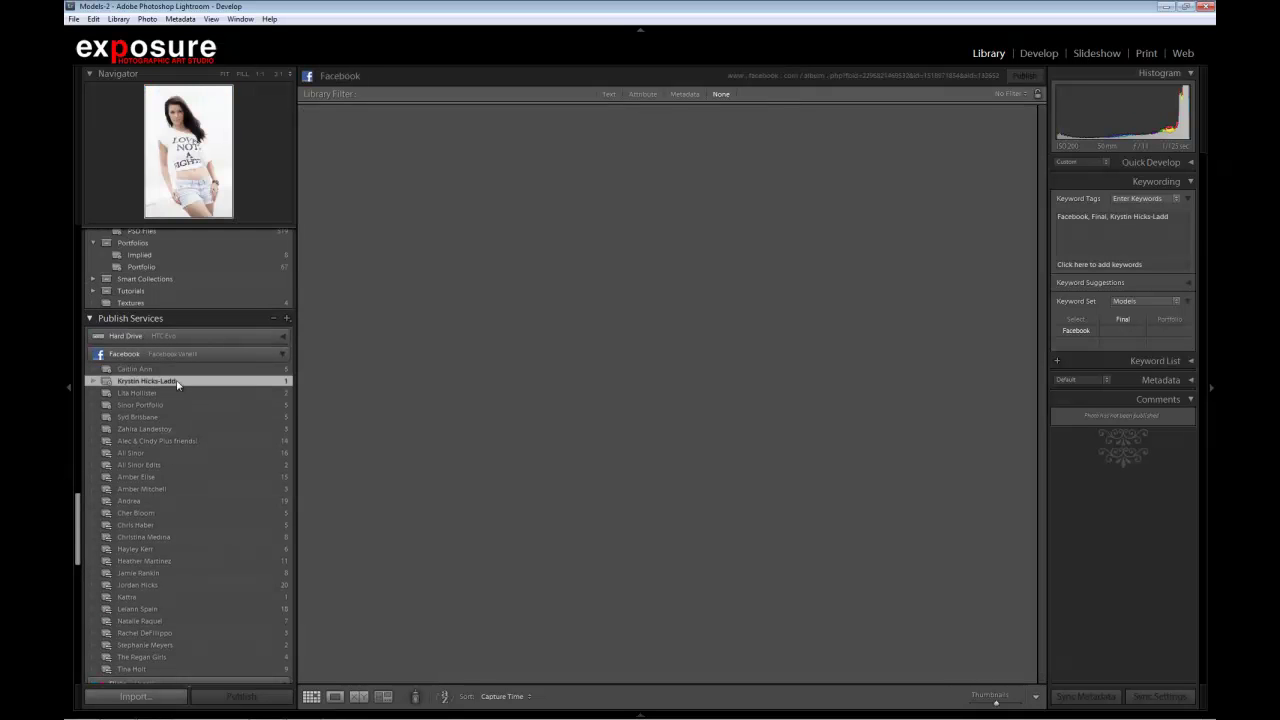
pyautogui.click(1024, 76)
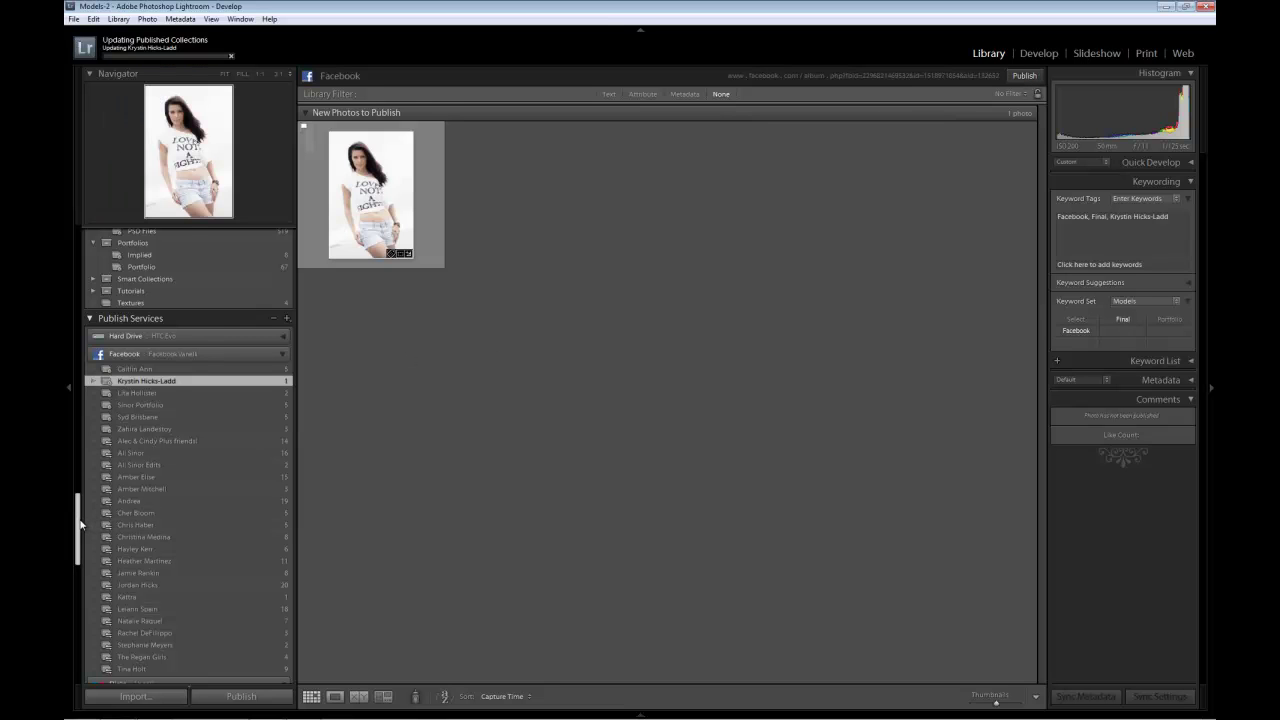
# Step: Expand the model's SmugMug collection set and publish it to SmugMug
pyautogui.moveTo(81, 524); pyautogui.dragTo(83, 583)
pyautogui.scroll(-4, 81, 585)
pyautogui.click(157, 583)
pyautogui.click(159, 585)
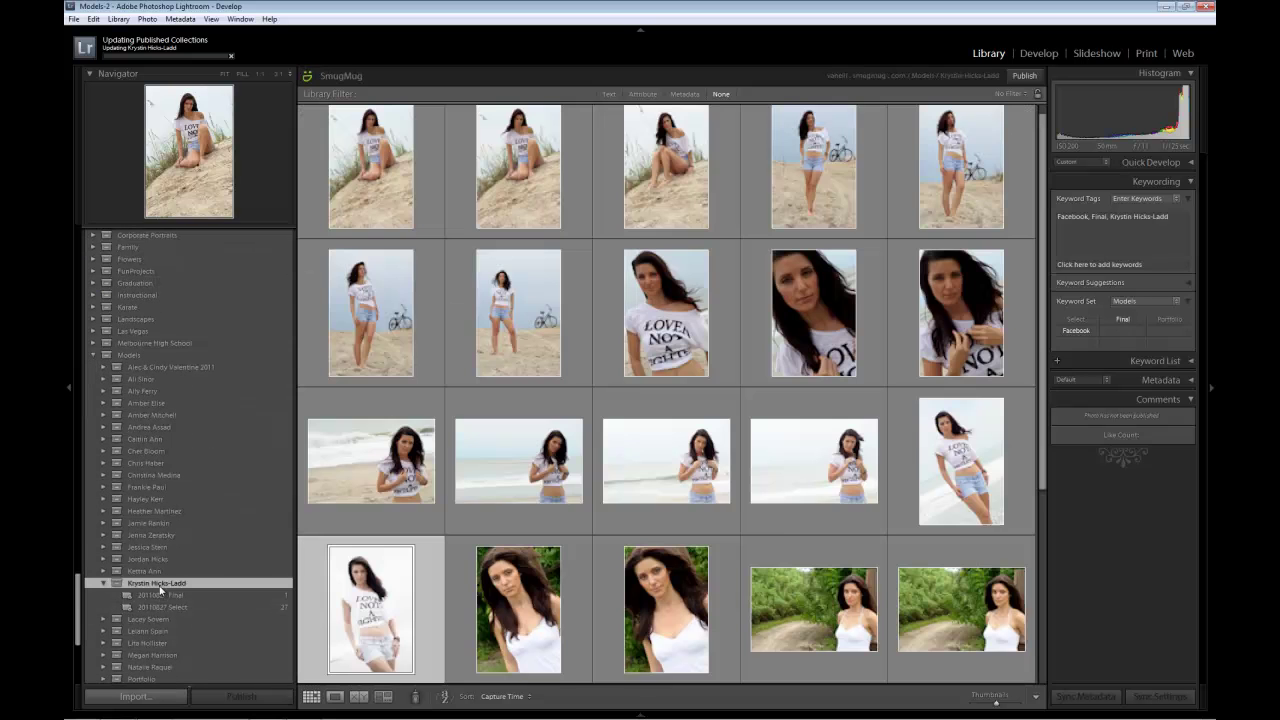
pyautogui.click(1020, 78)
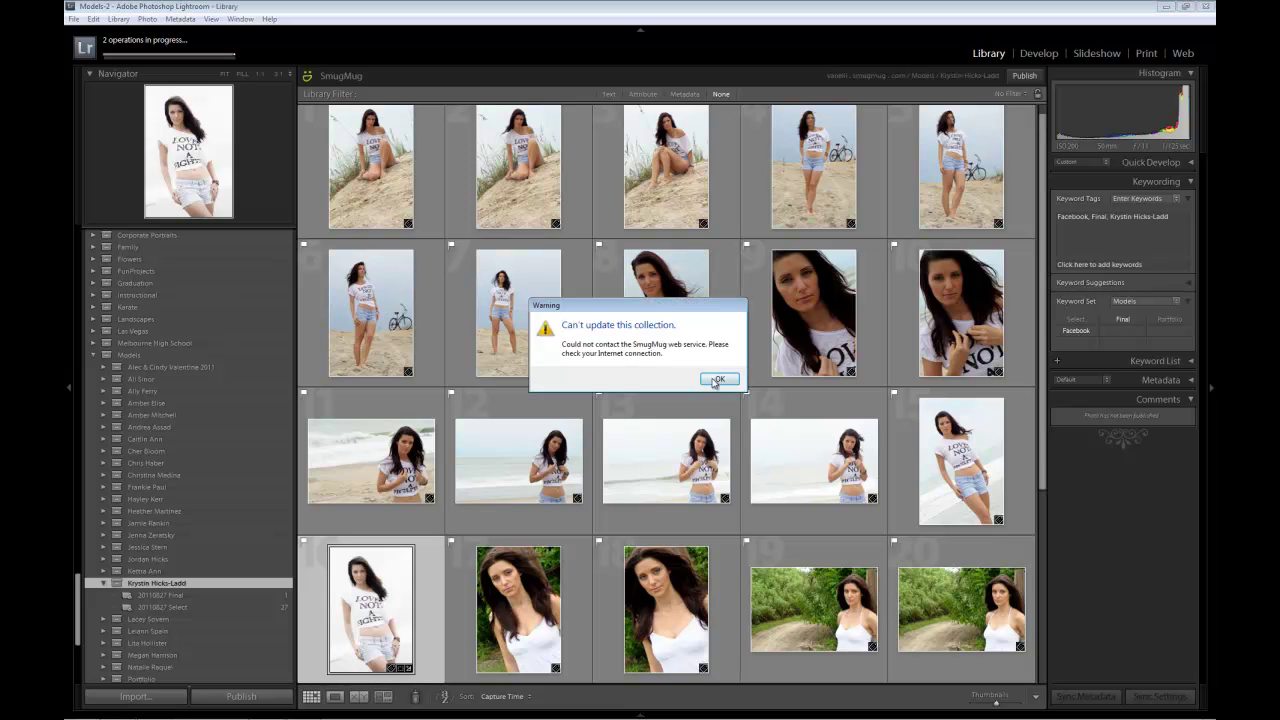
# Step: Dismiss the 'Can't update this collection' SmugMug warning with OK
pyautogui.click(717, 380)
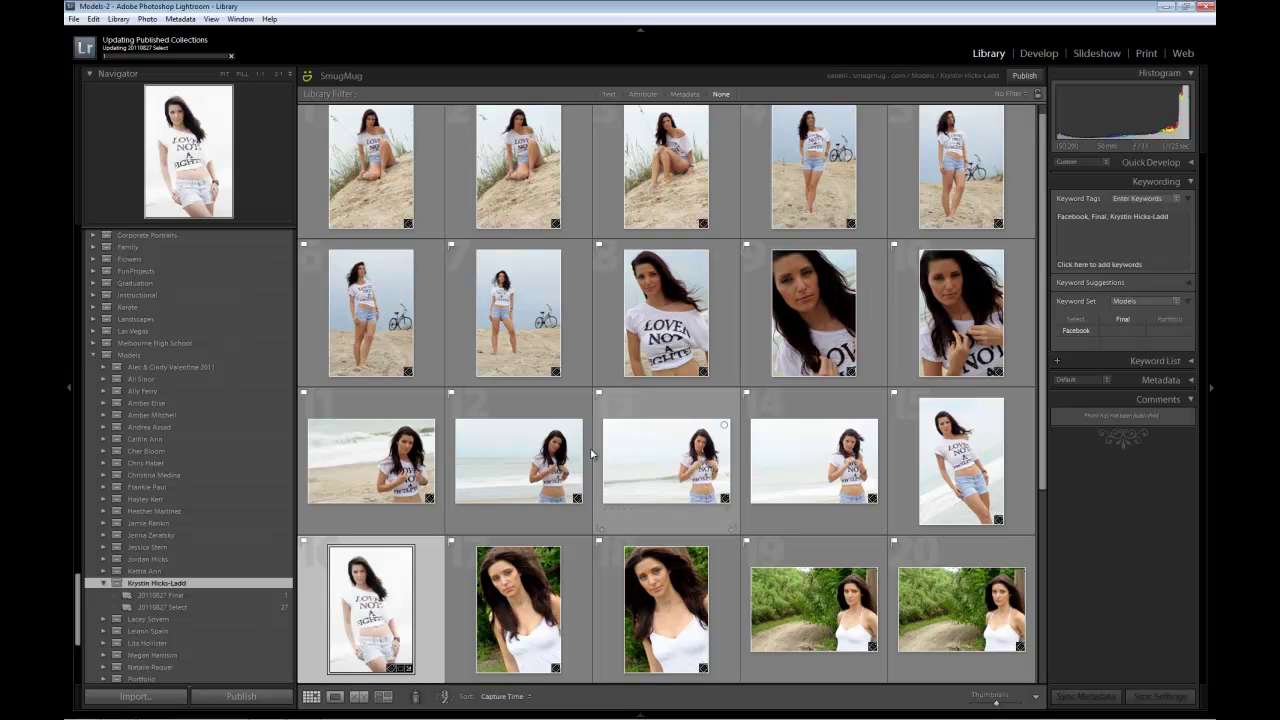
# Step: Open the SmugMug 20110827 Final collection and scroll through the Publish Services list
pyautogui.click(200, 594)
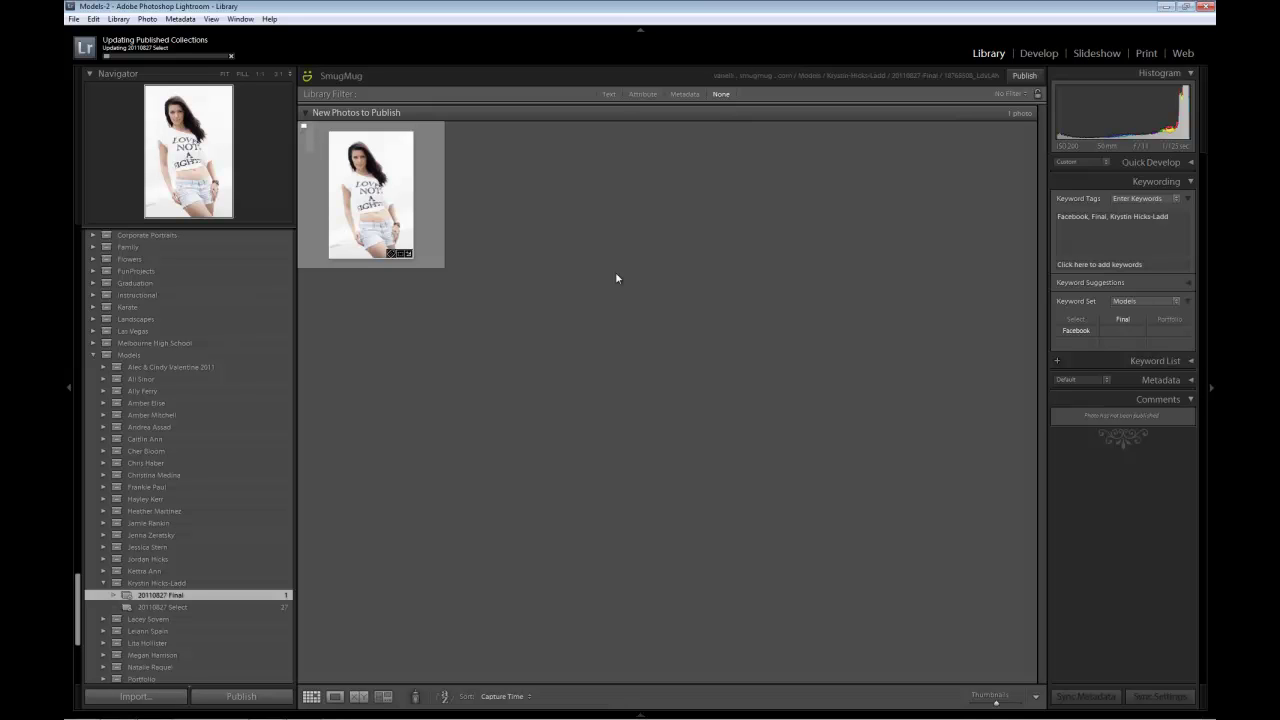
pyautogui.moveTo(77, 584); pyautogui.dragTo(64, 437)
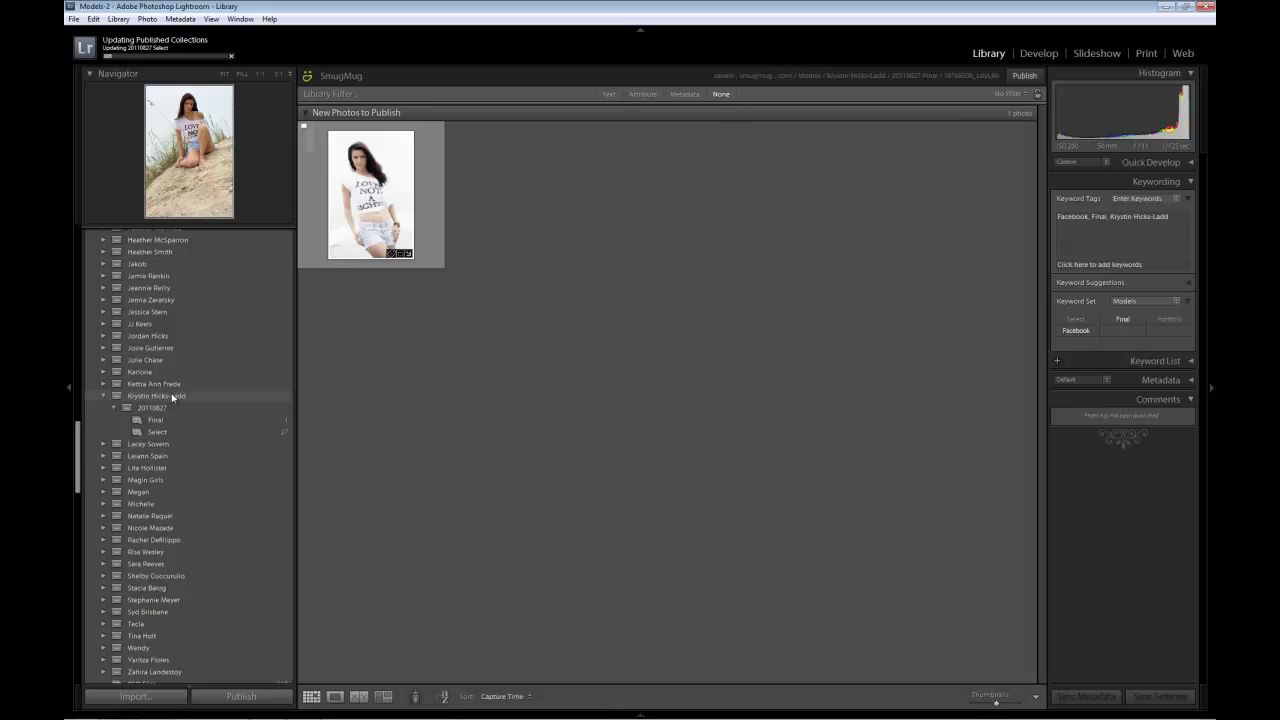
pyautogui.moveTo(78, 440); pyautogui.dragTo(77, 327)
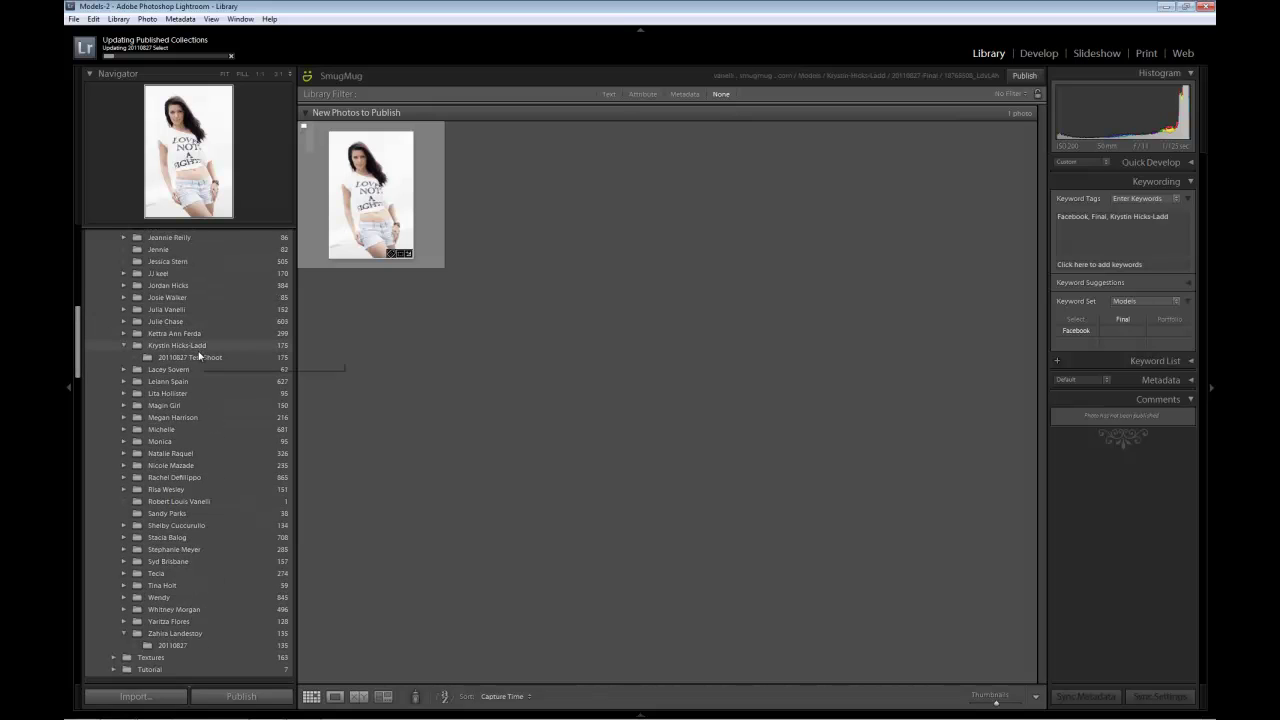
pyautogui.moveTo(77, 335); pyautogui.dragTo(81, 444)
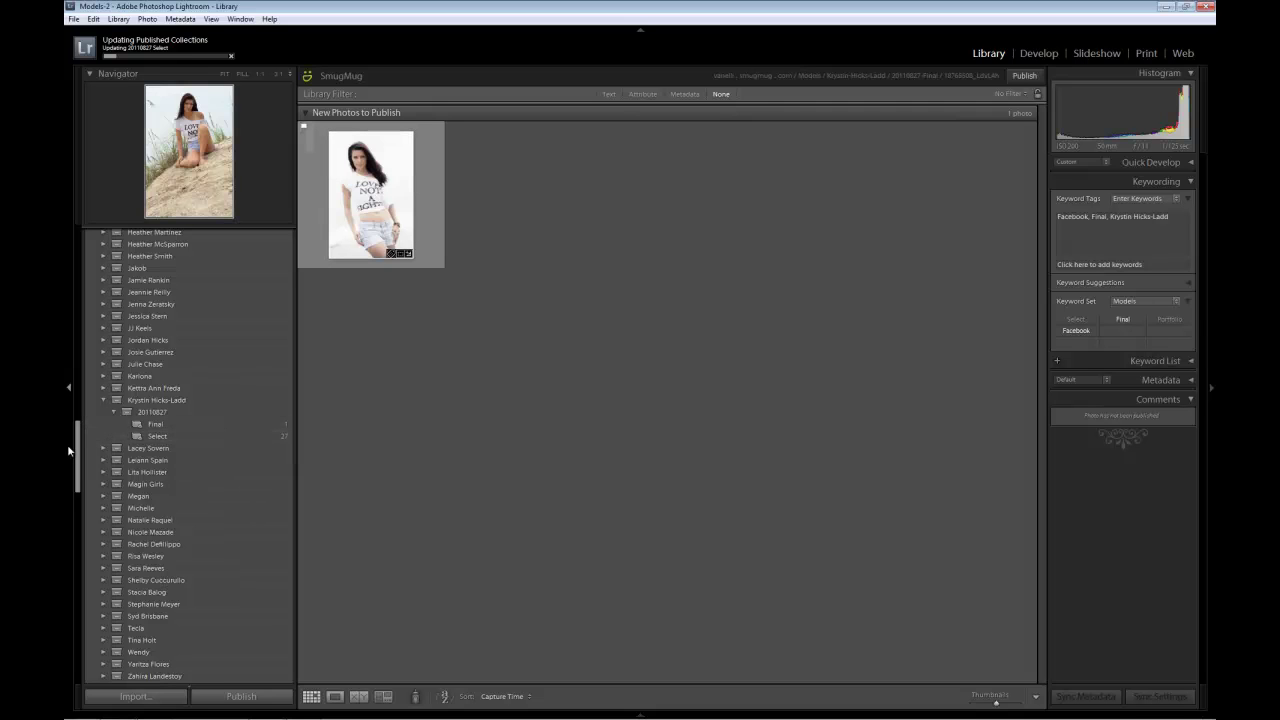
pyautogui.moveTo(78, 450); pyautogui.dragTo(79, 484)
pyautogui.moveTo(78, 517); pyautogui.dragTo(78, 588)
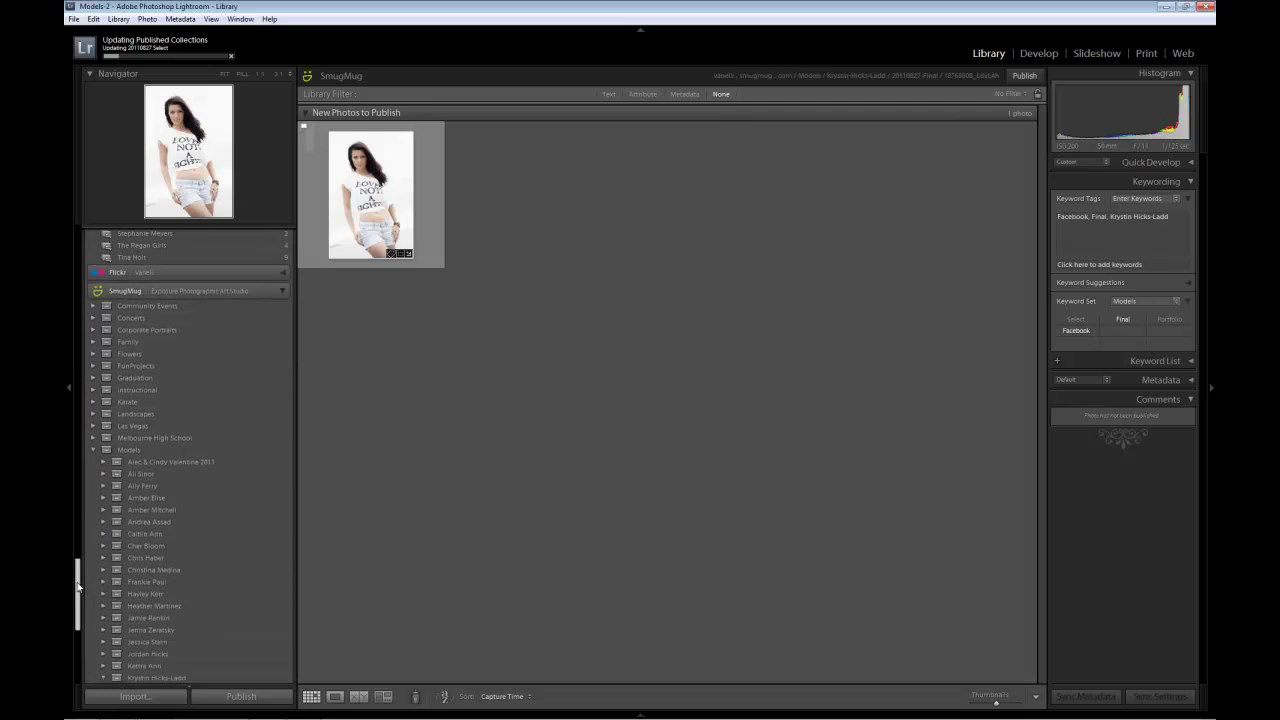